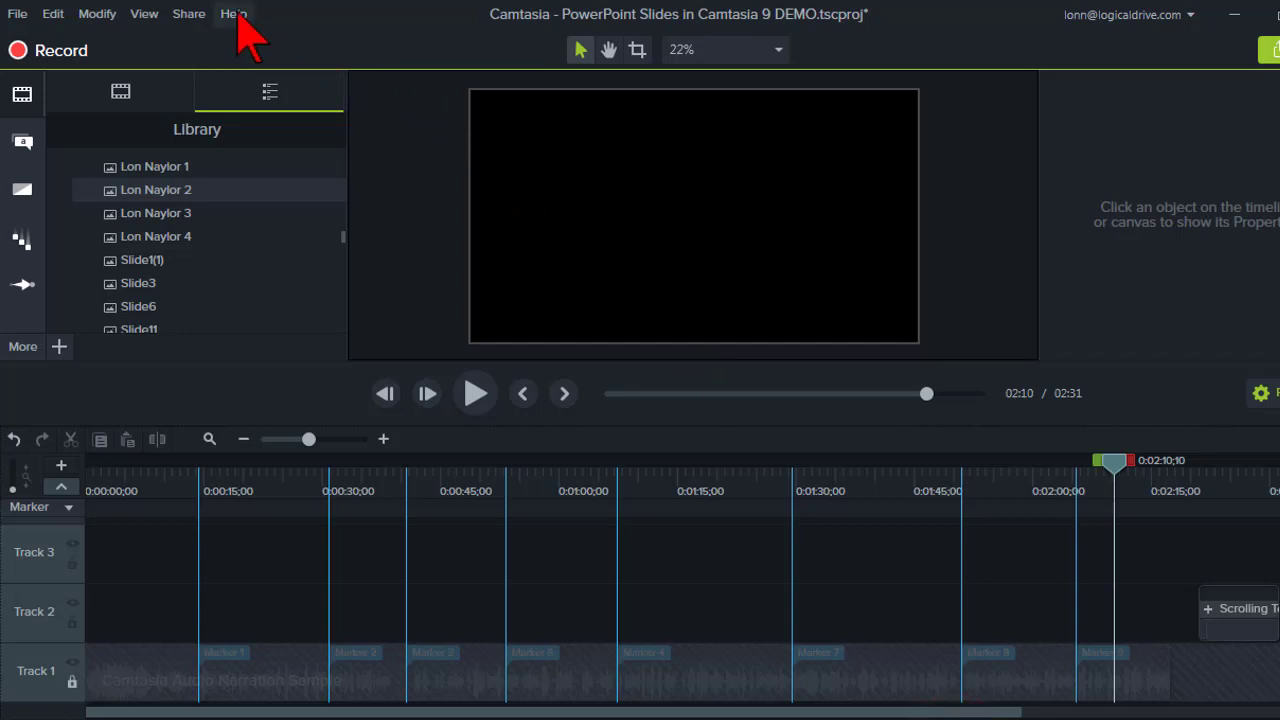
Check Camtasia's version information from the Help menu
click(236, 15)
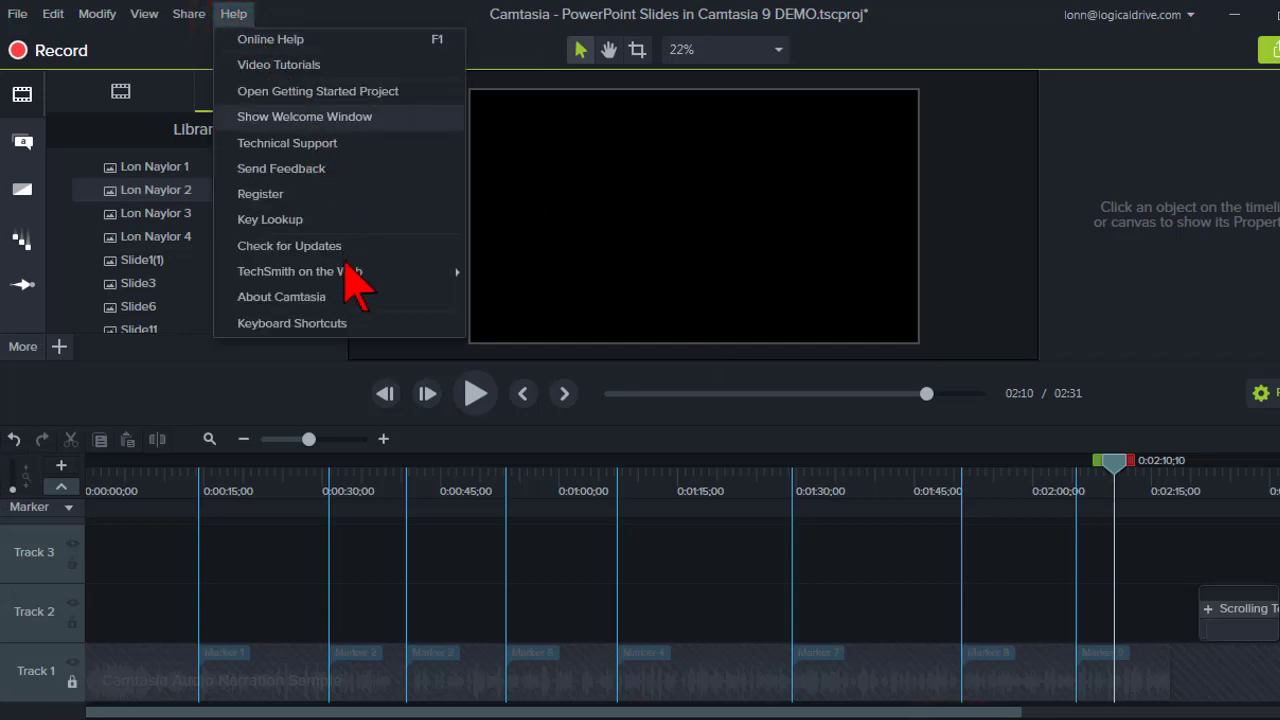
click(359, 303)
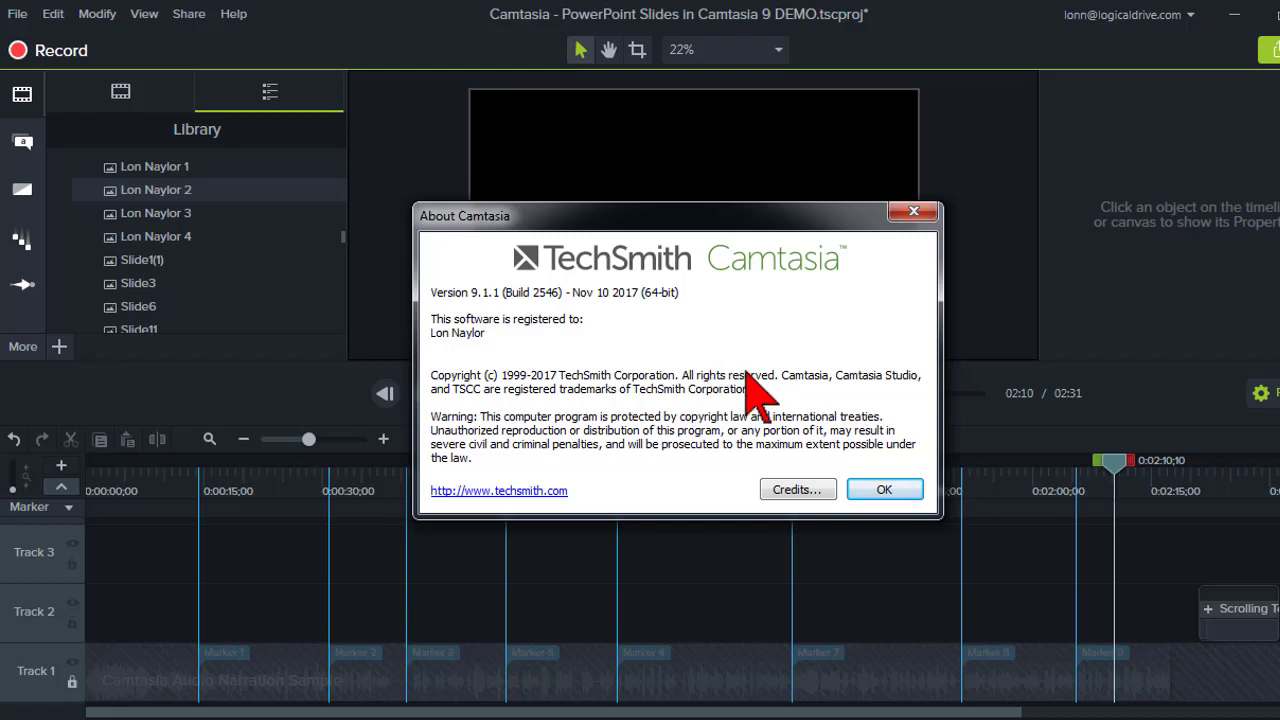
click(890, 489)
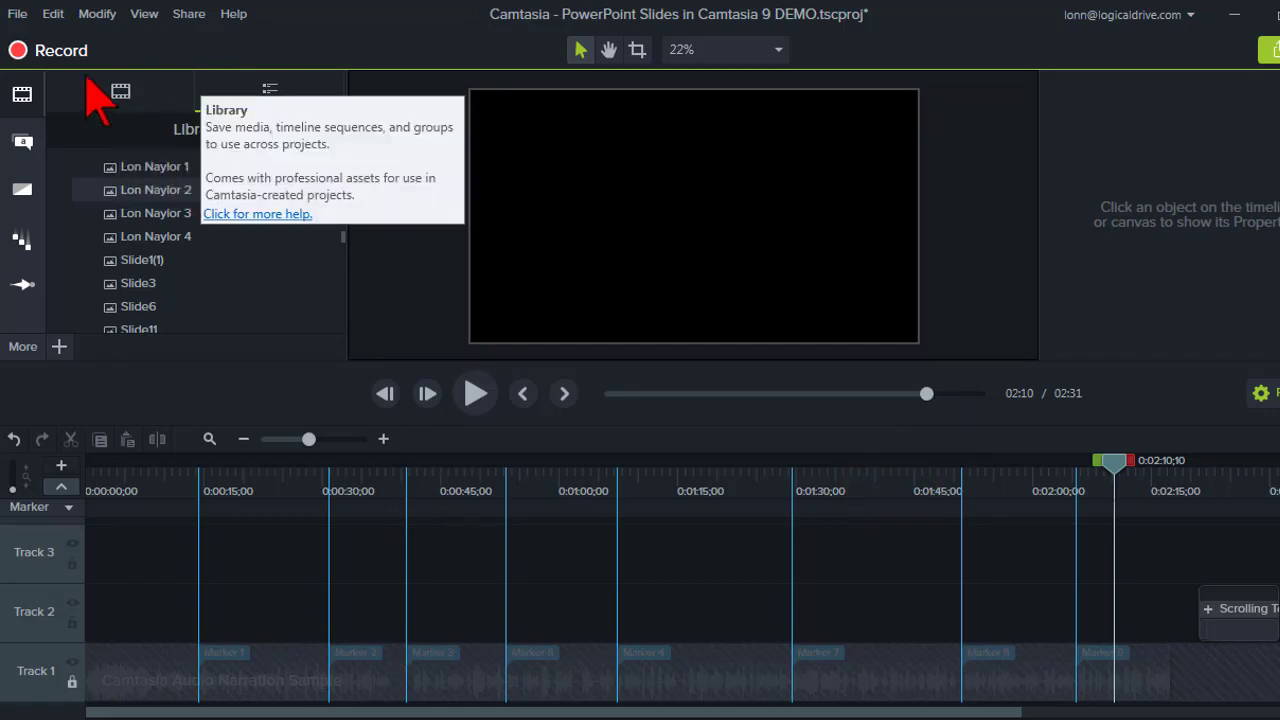
Drag the Presentation Slide Swipe .pptx from Explorer into the Media Bin as slide images
click(120, 91)
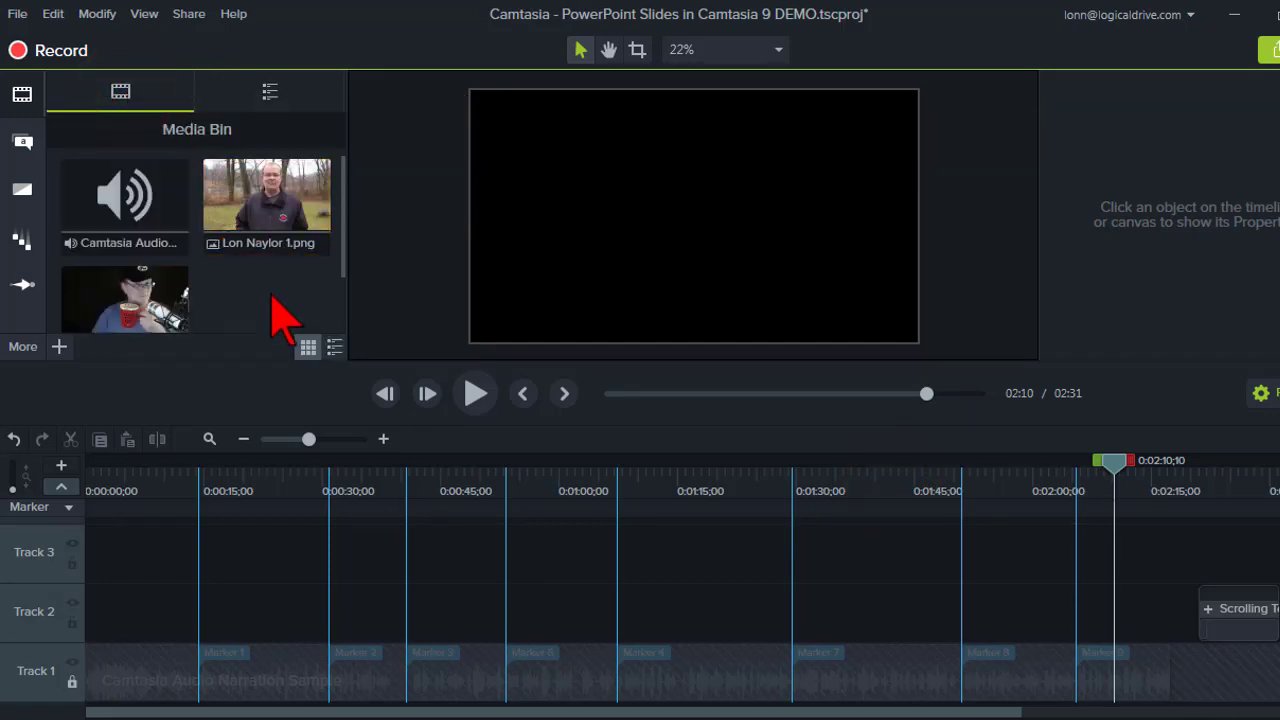
mouse_move(368, 719)
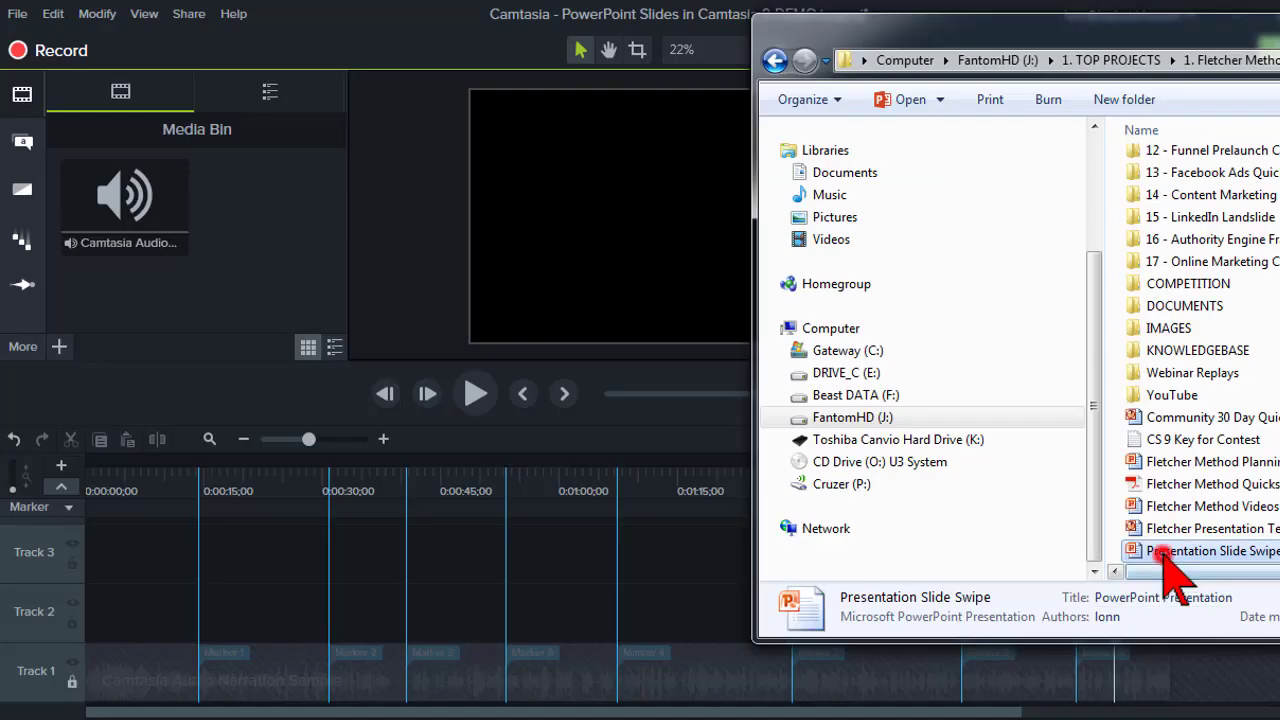
drag(1163, 550, 276, 249)
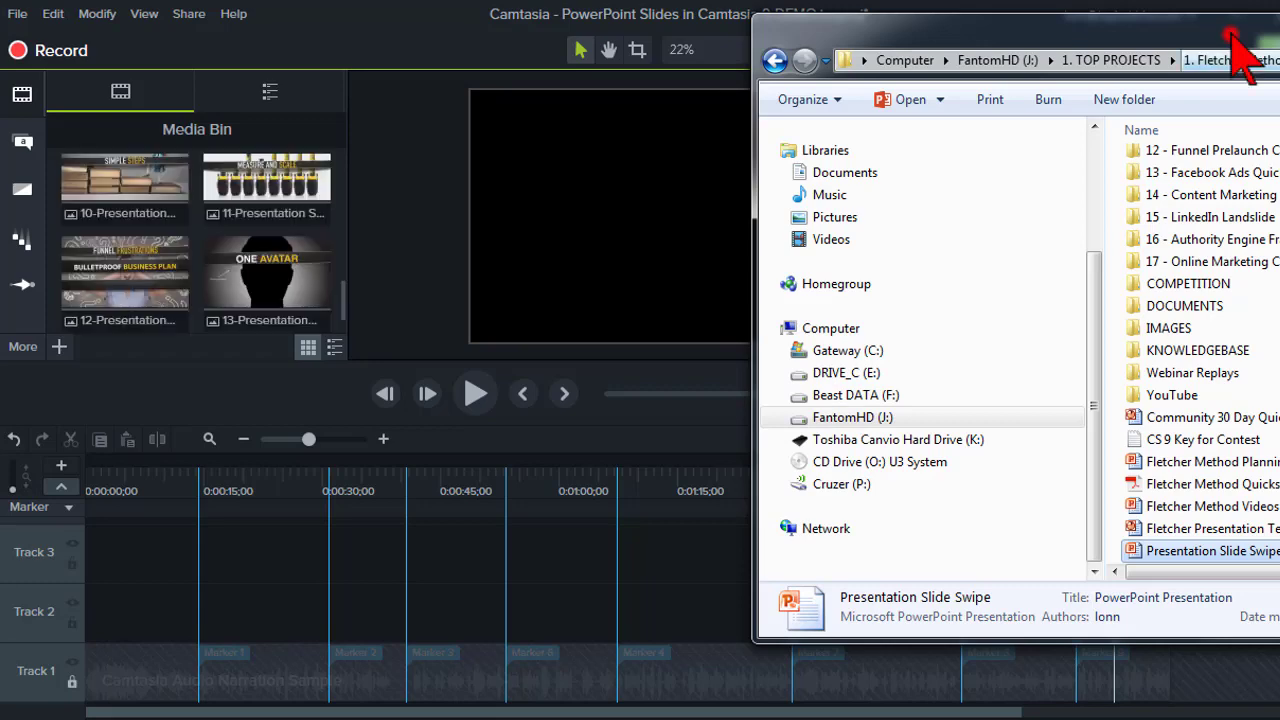
drag(1200, 23, 857, 43)
click(540, 195)
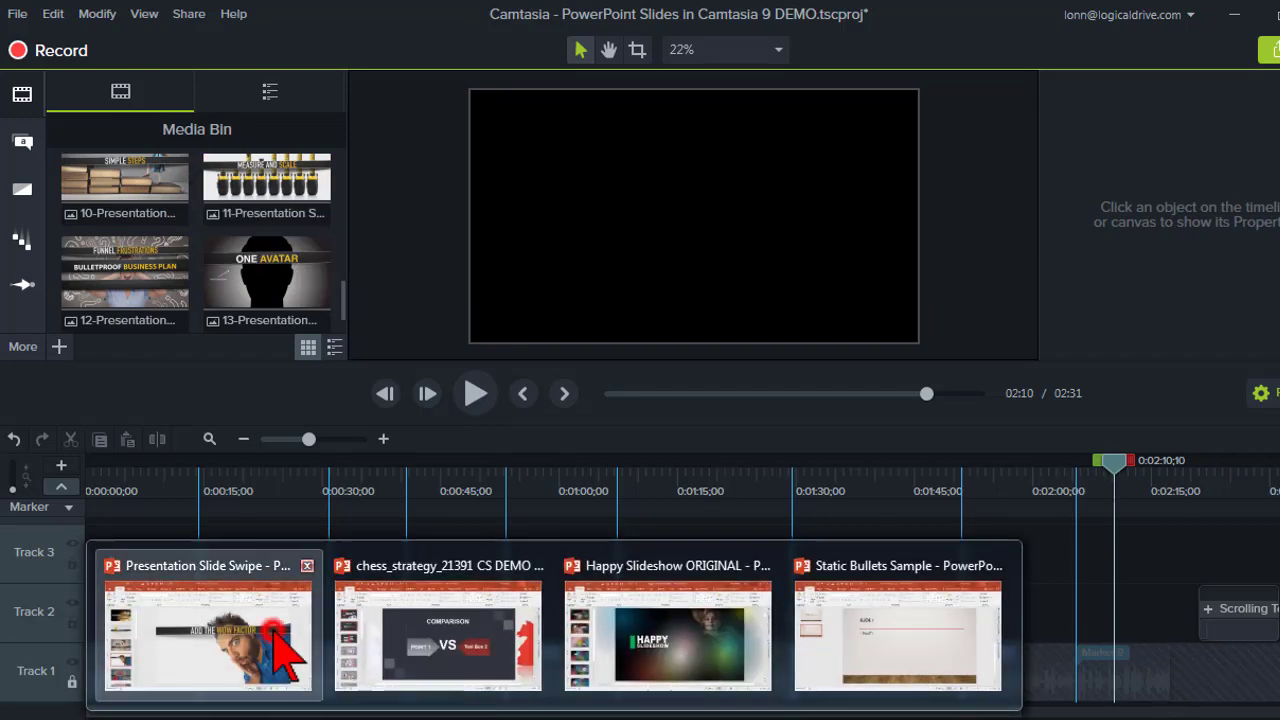
Browse slides 1–3 of the Presentation Slide Swipe deck, ending back on 30 DAY QUICK START
click(272, 630)
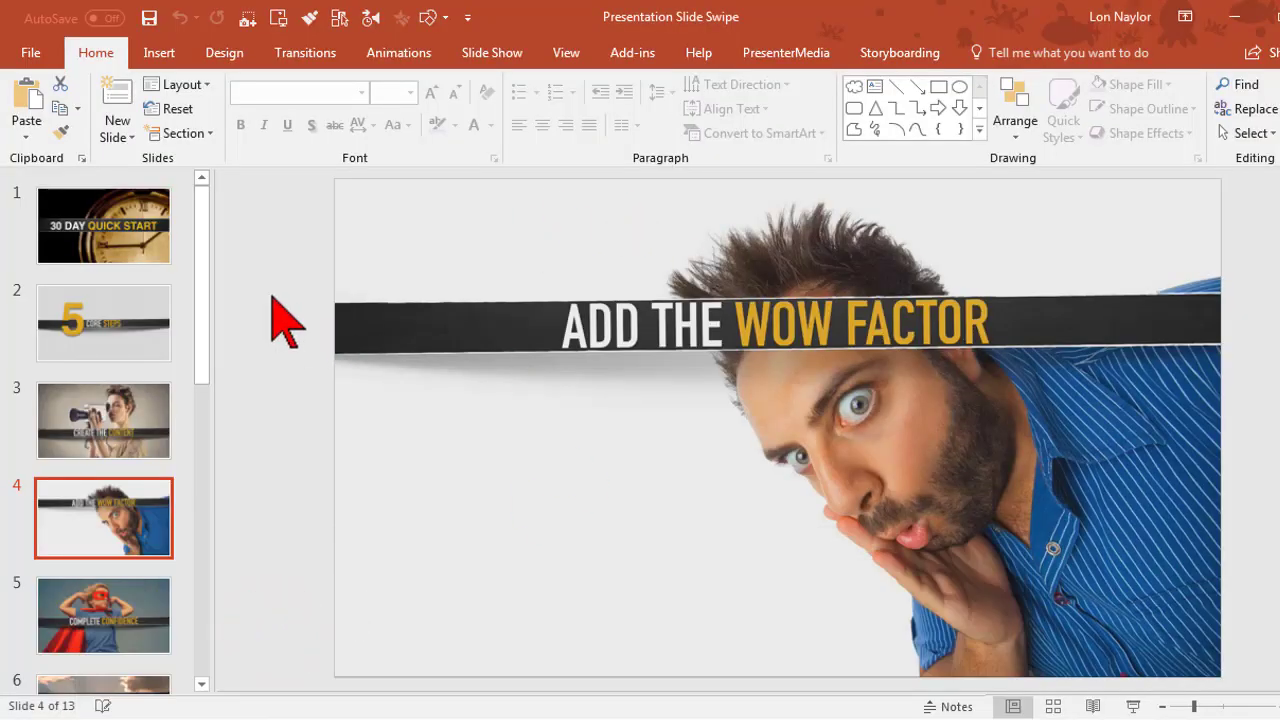
click(150, 233)
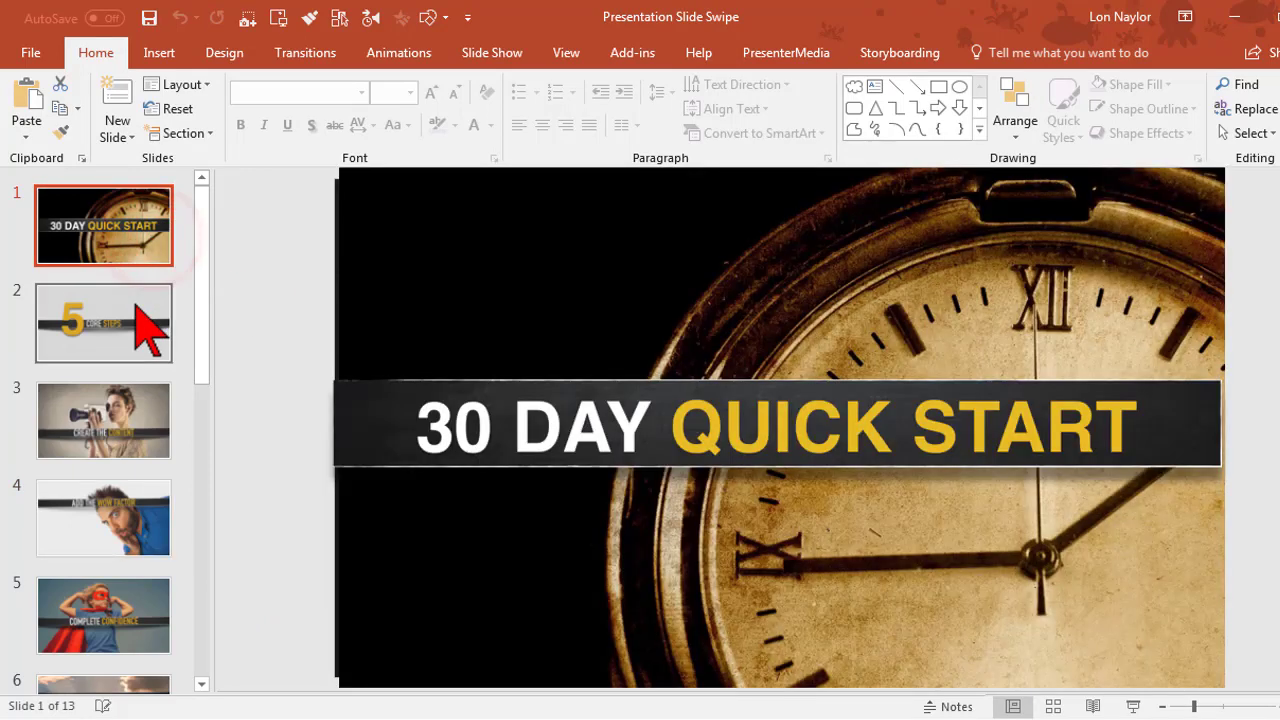
click(135, 305)
click(125, 420)
click(166, 250)
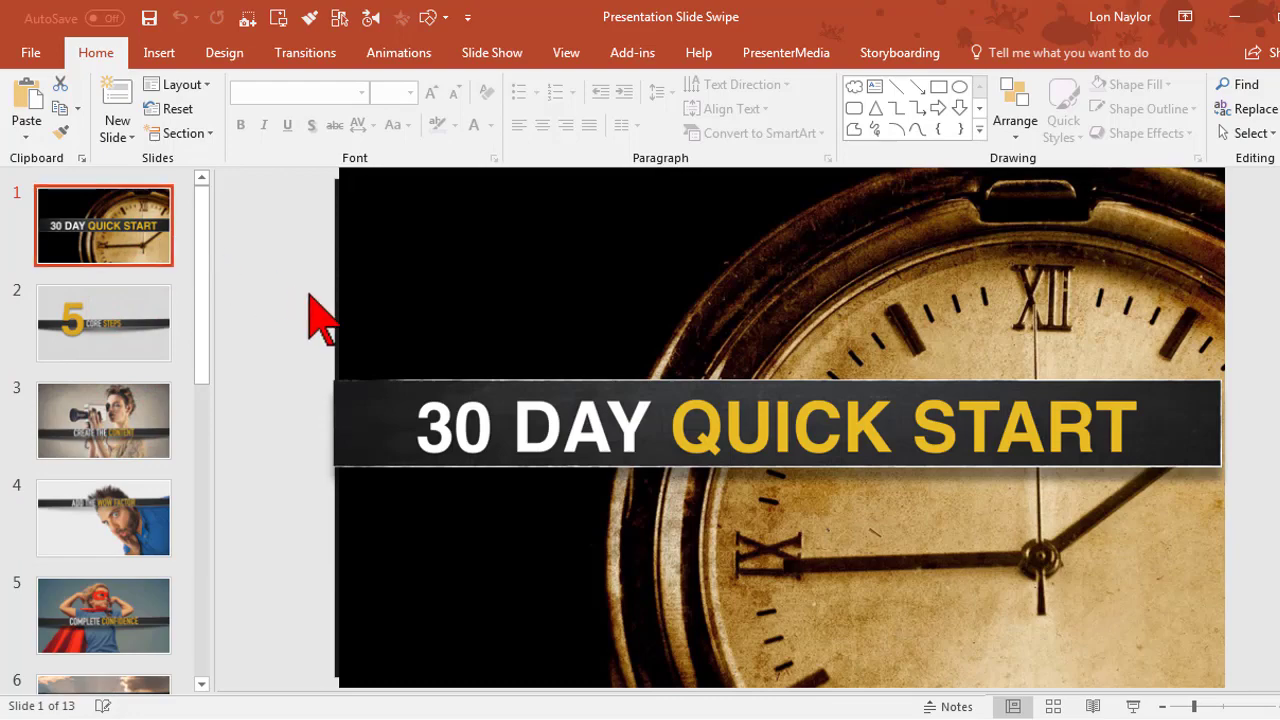
Set the Save As file type to PNG, then cancel without saving the deck
click(31, 52)
click(108, 265)
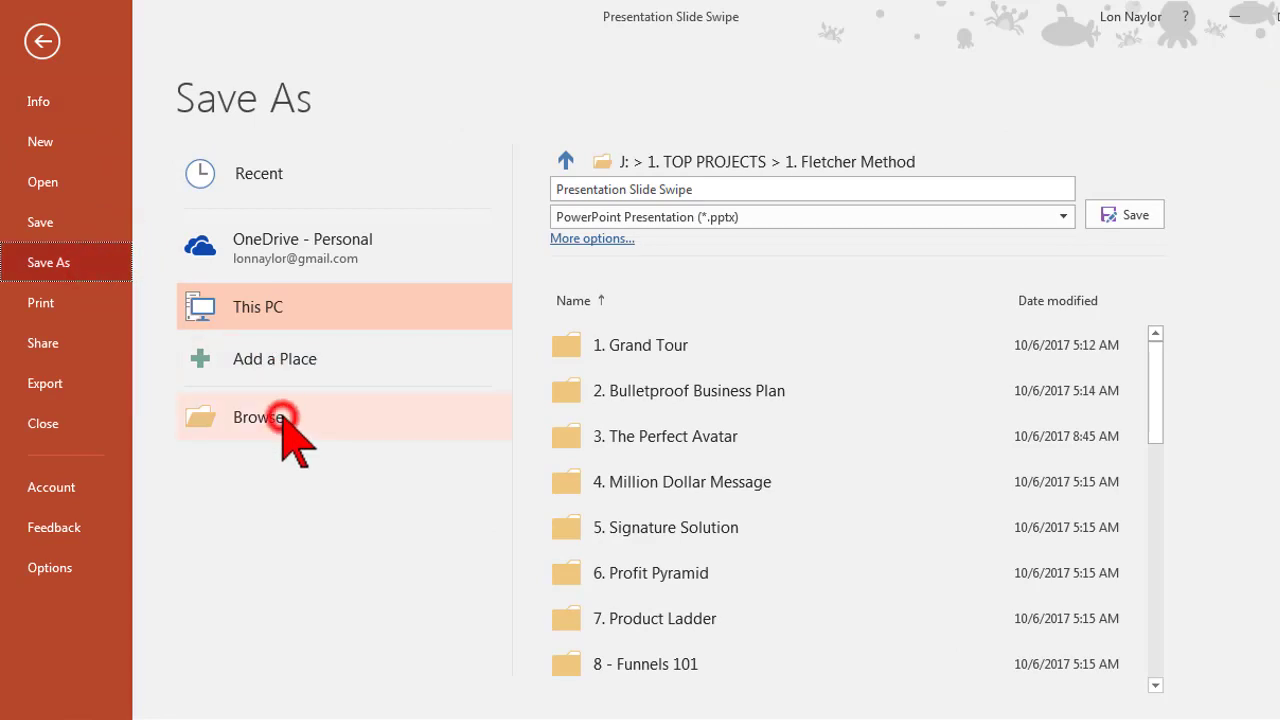
click(270, 417)
click(285, 422)
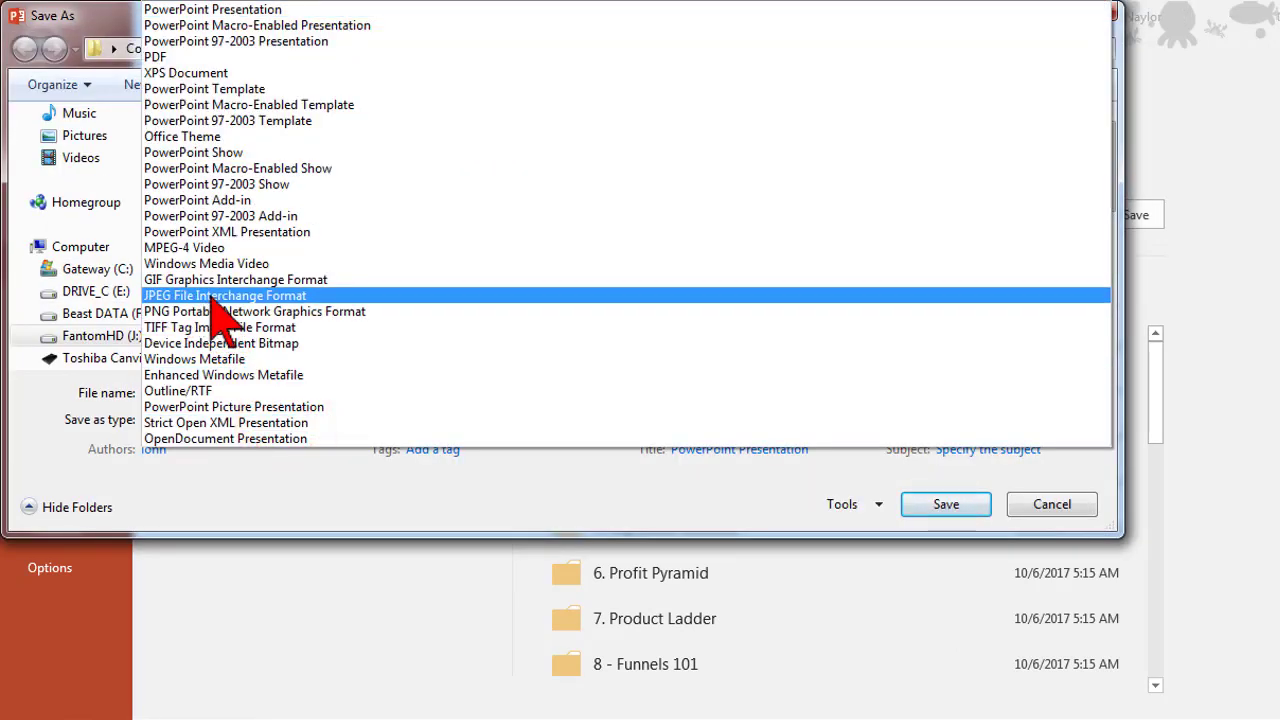
click(210, 309)
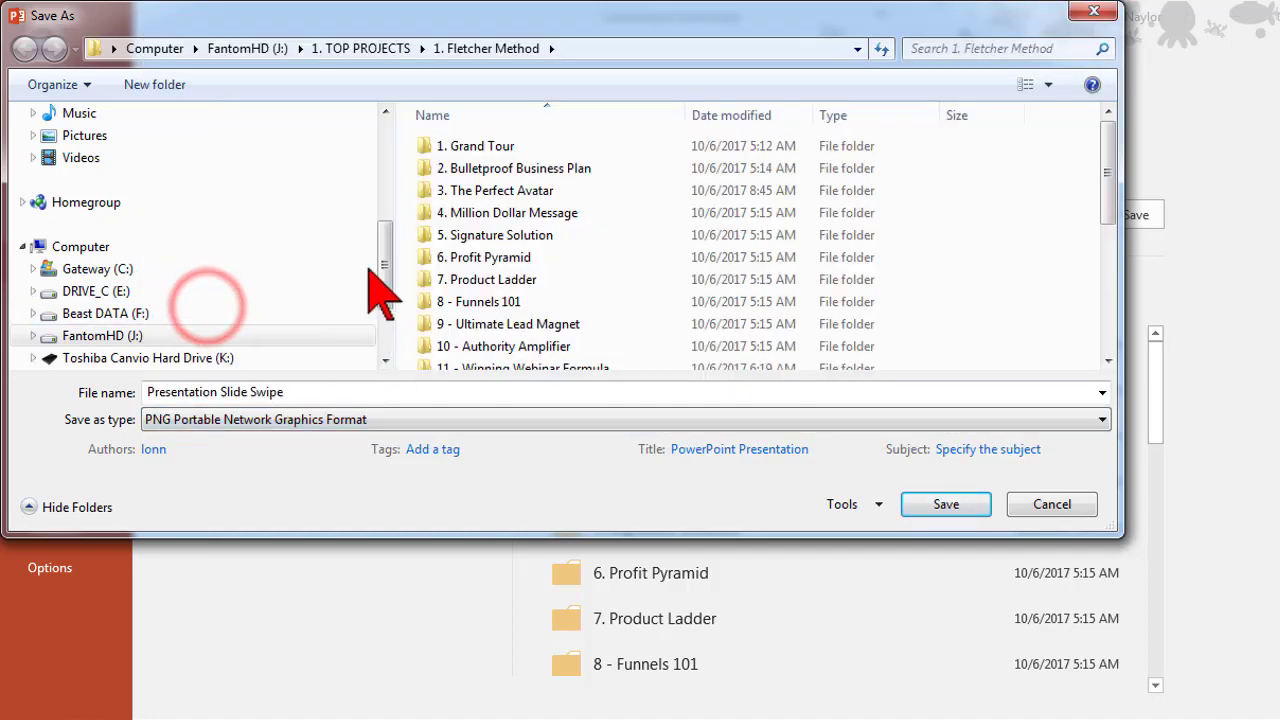
click(1022, 510)
click(34, 38)
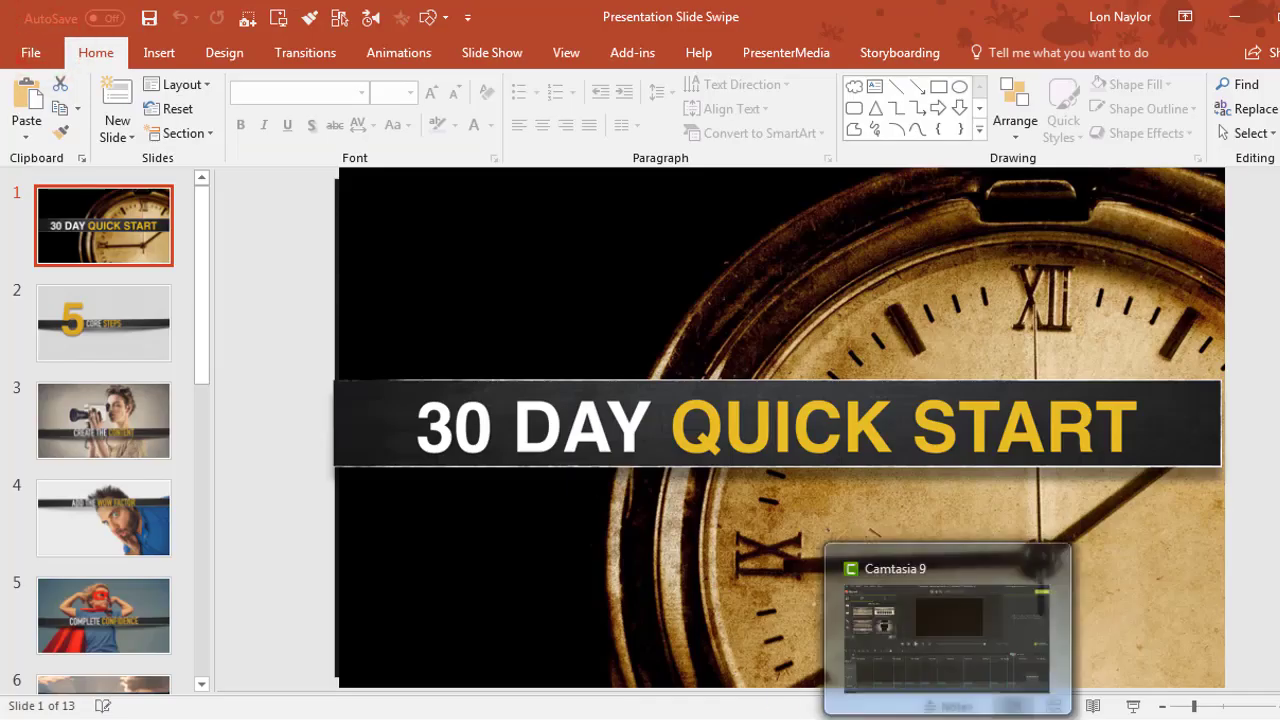
Drag the Presentation Slide Swipe deck from the Fletcher Method folder onto Track 2 after the scrolling text
click(947, 625)
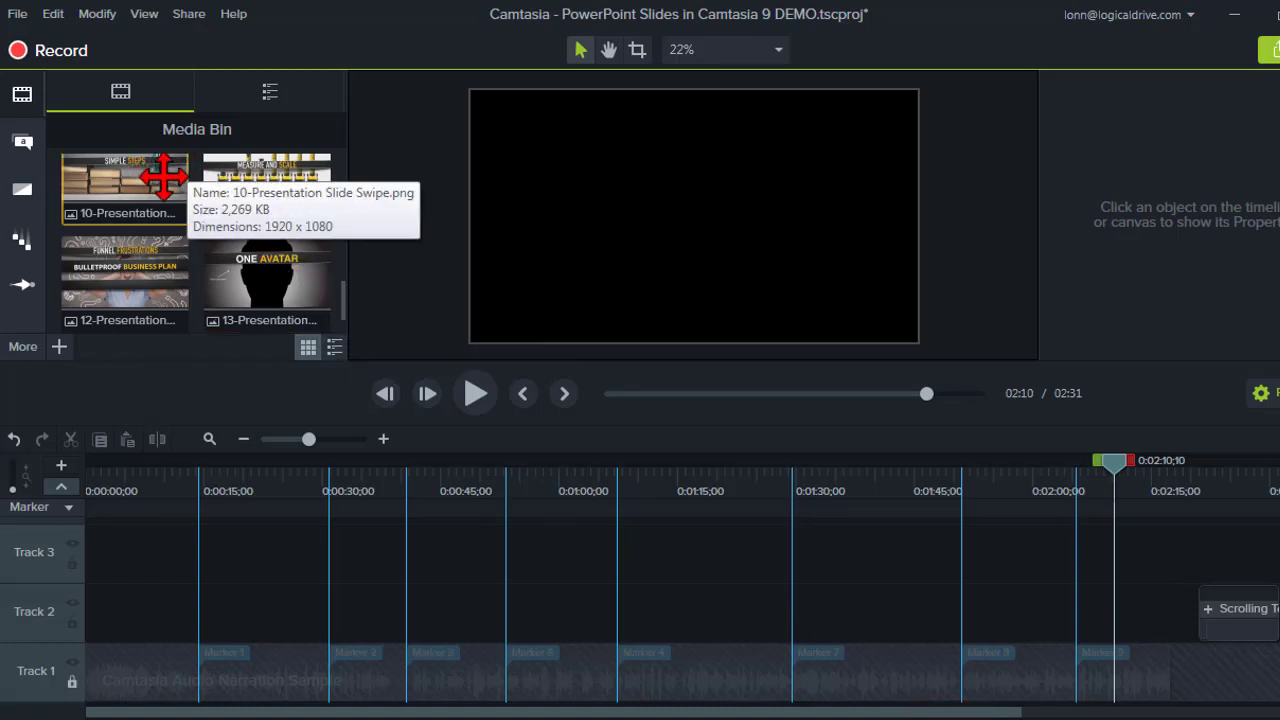
click(343, 300)
drag(343, 300, 331, 183)
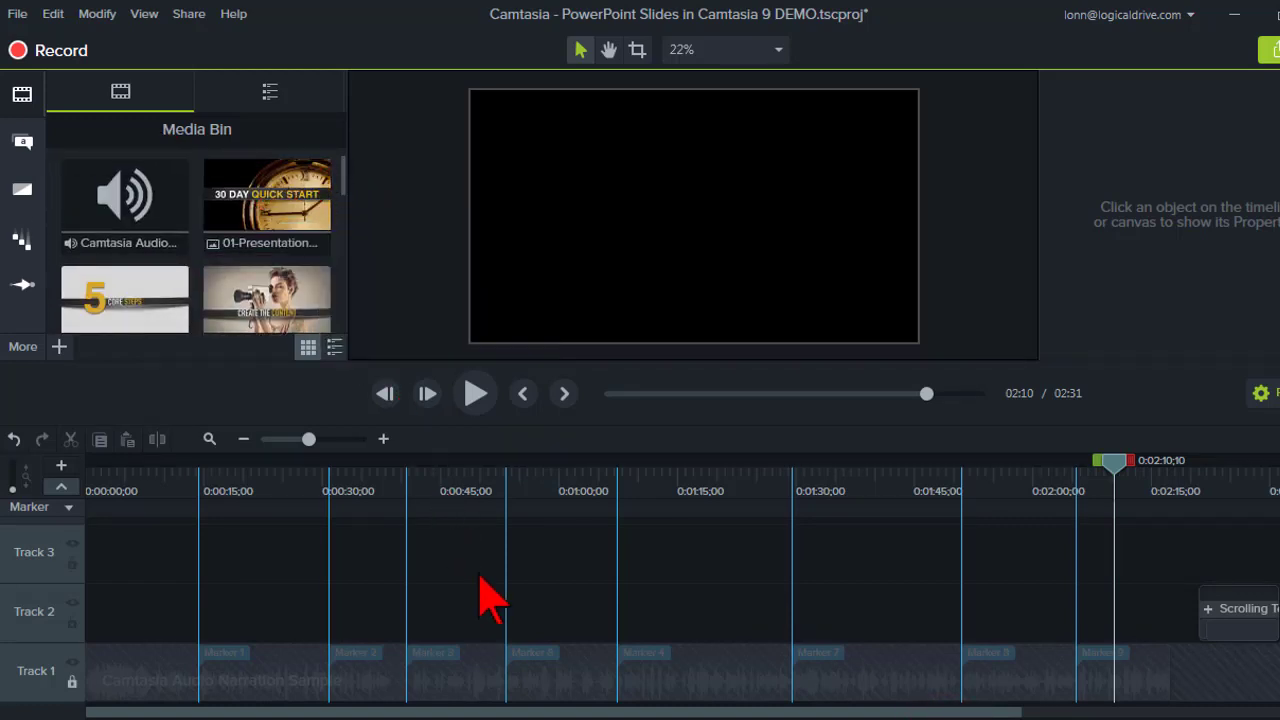
mouse_move(129, 703)
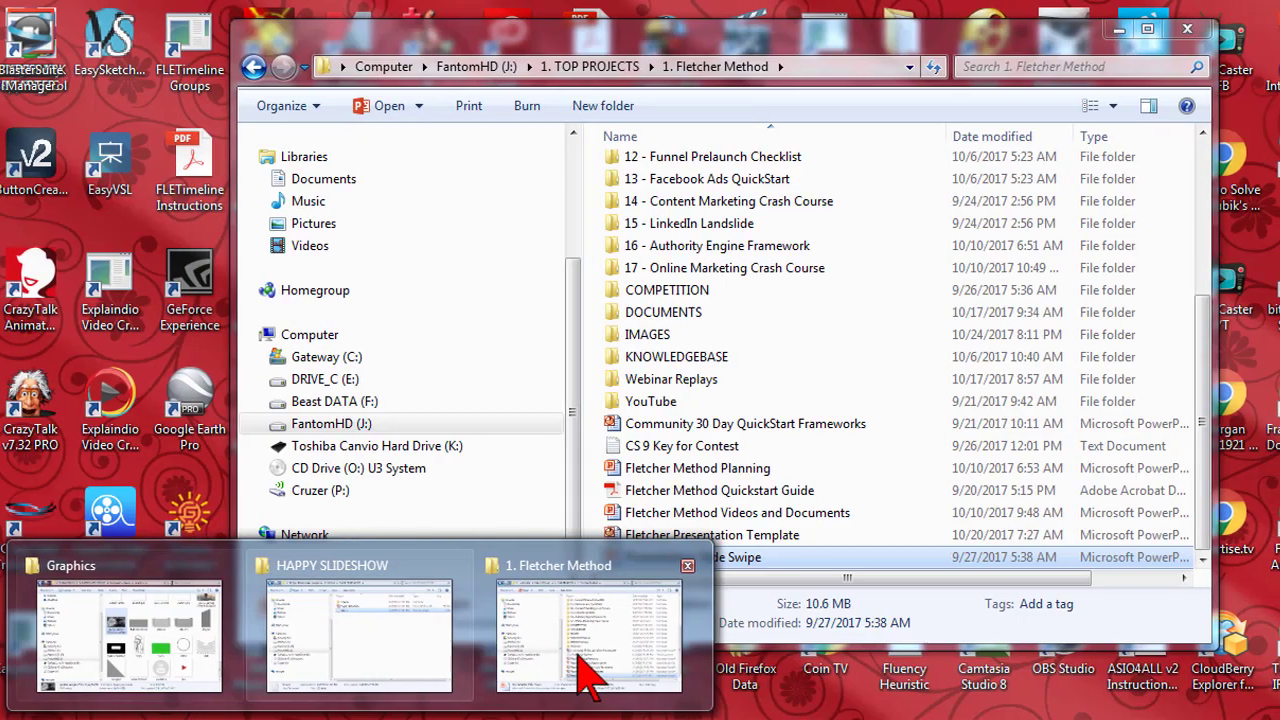
click(571, 668)
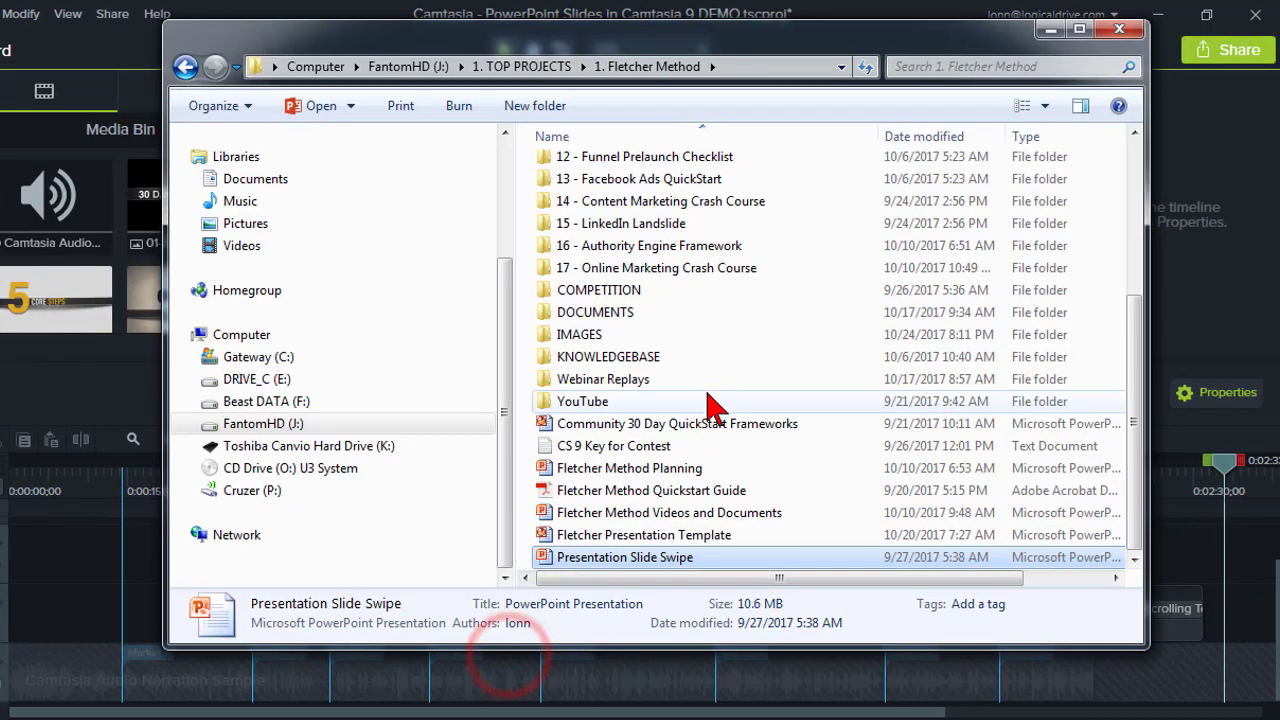
drag(668, 556, 1220, 619)
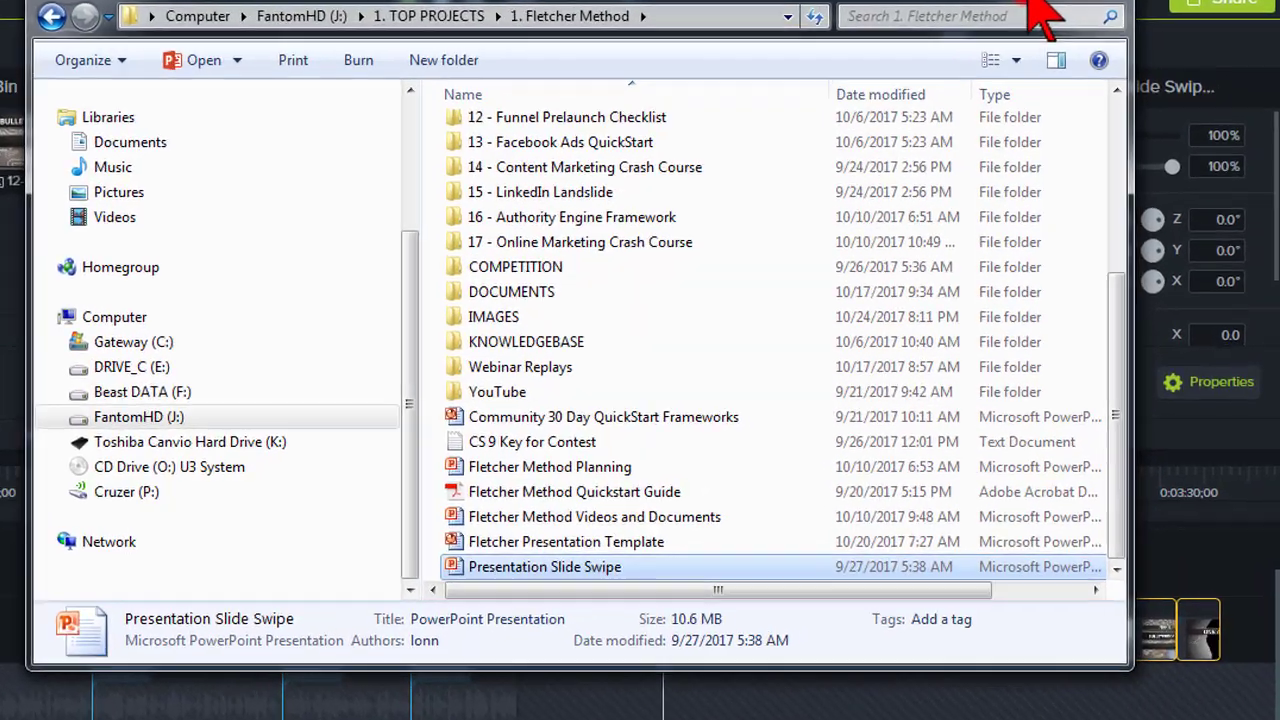
click(1118, 29)
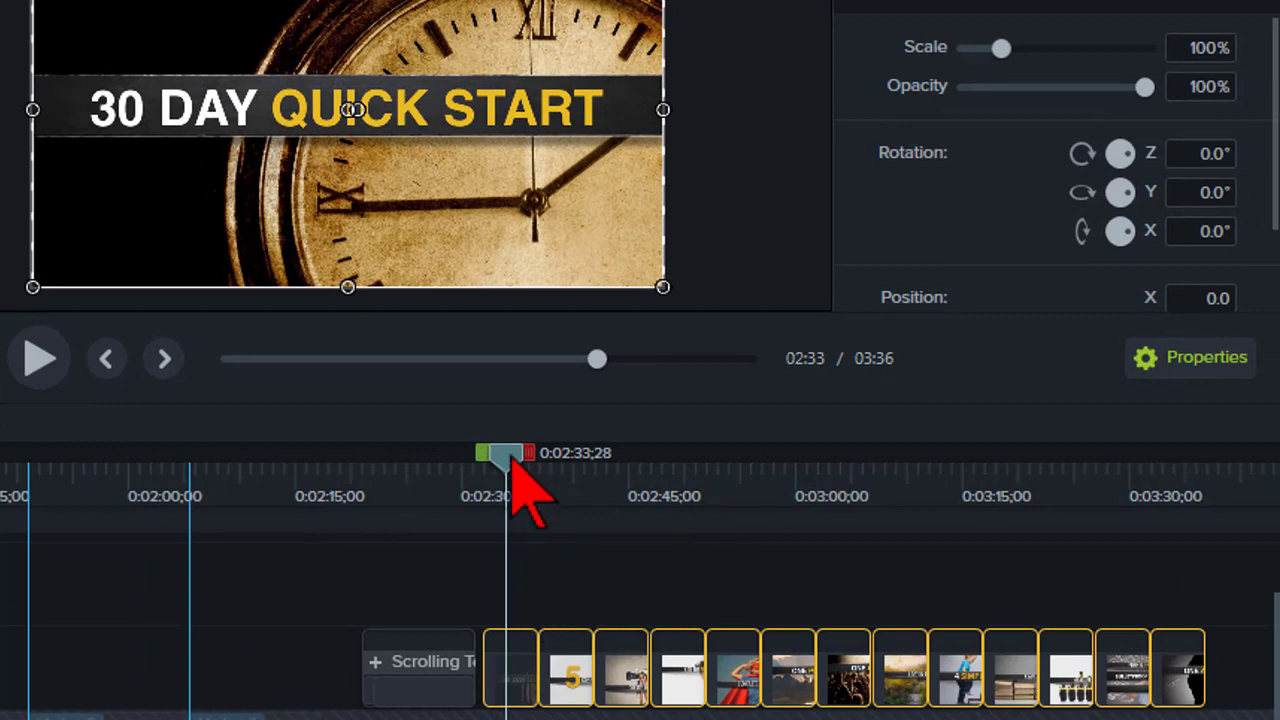
Scrub the playhead from 0:02:31;27 to preview the 5 CORE STEPS slide, then return to the first slide
drag(511, 461, 488, 461)
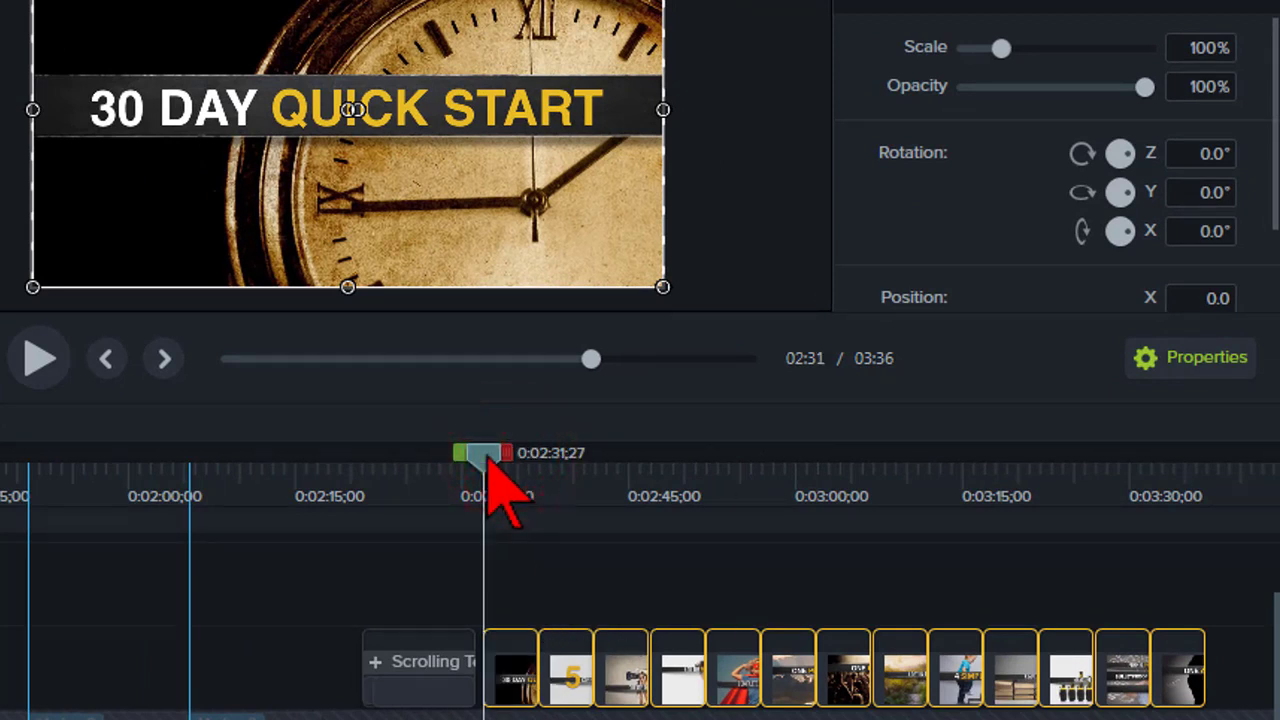
click(484, 462)
drag(489, 463, 625, 500)
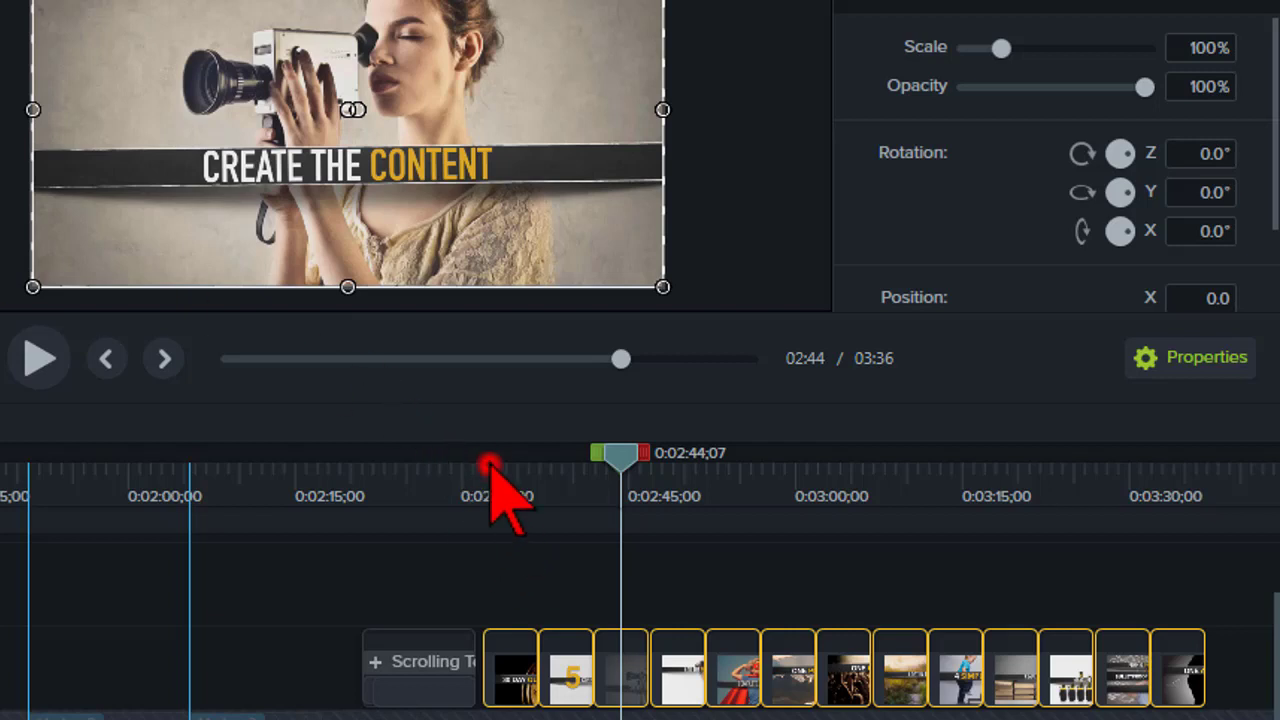
drag(490, 466, 483, 466)
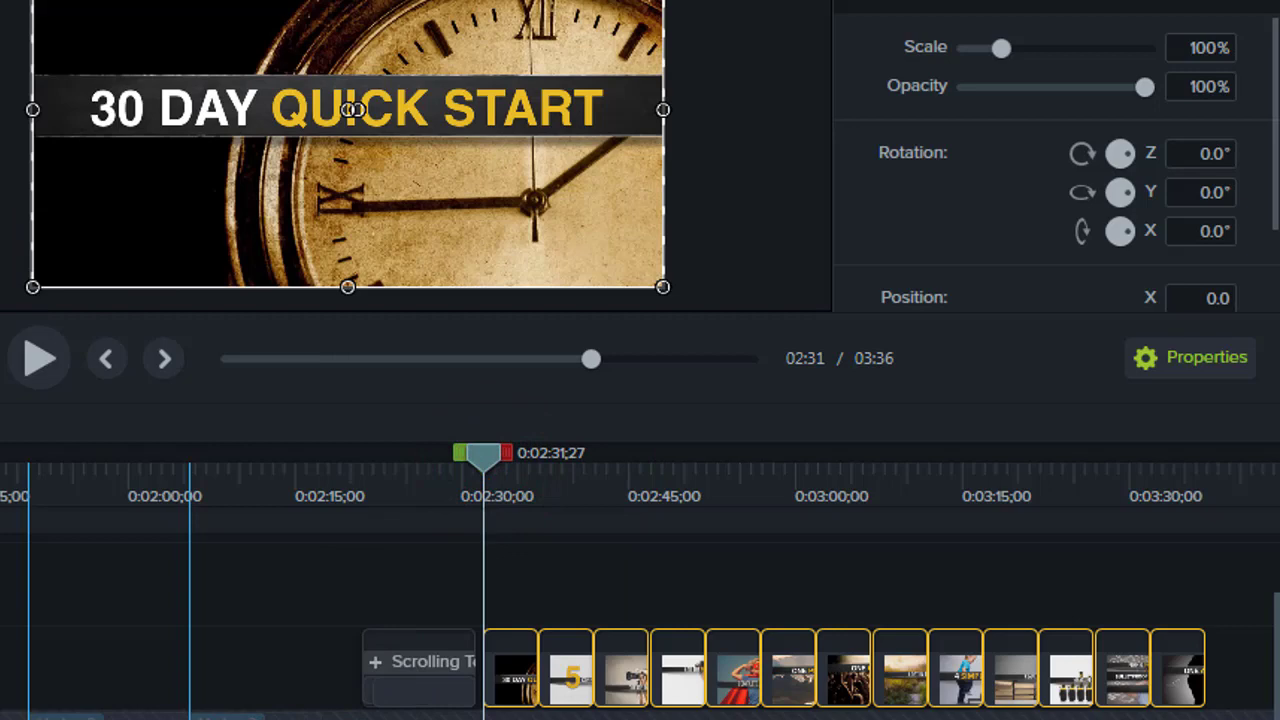
mouse_move(400, 719)
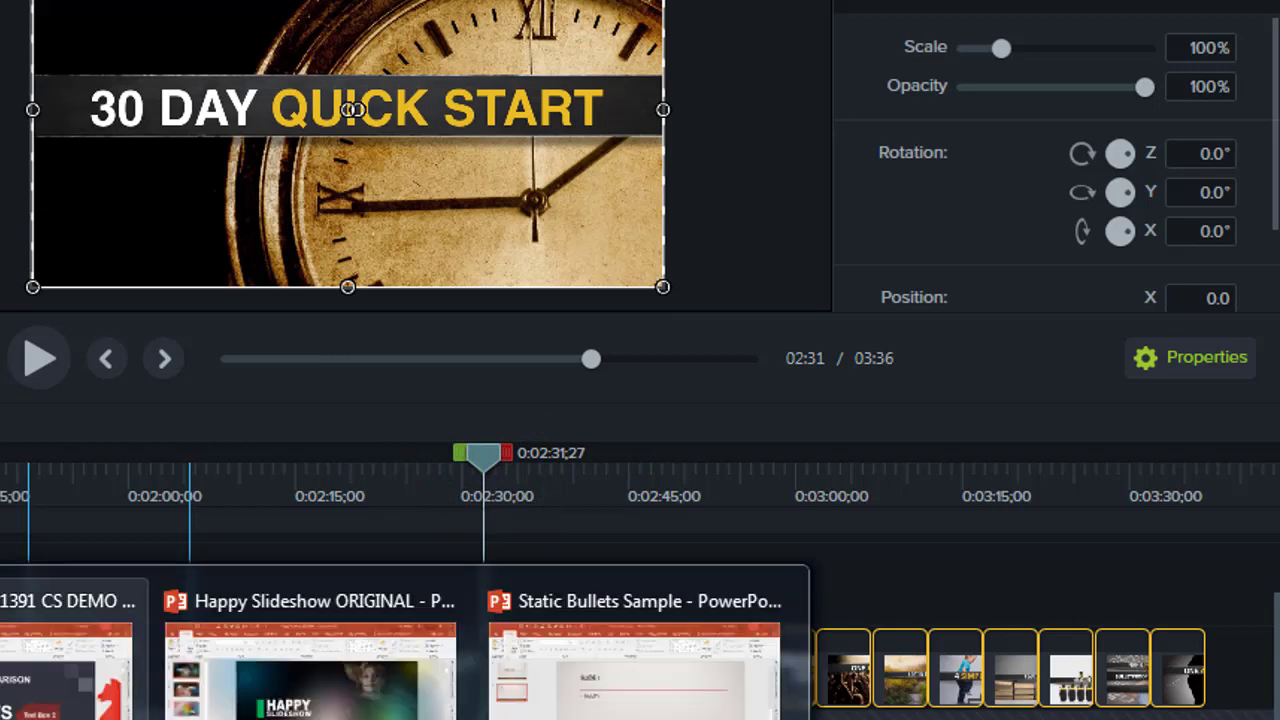
click(229, 657)
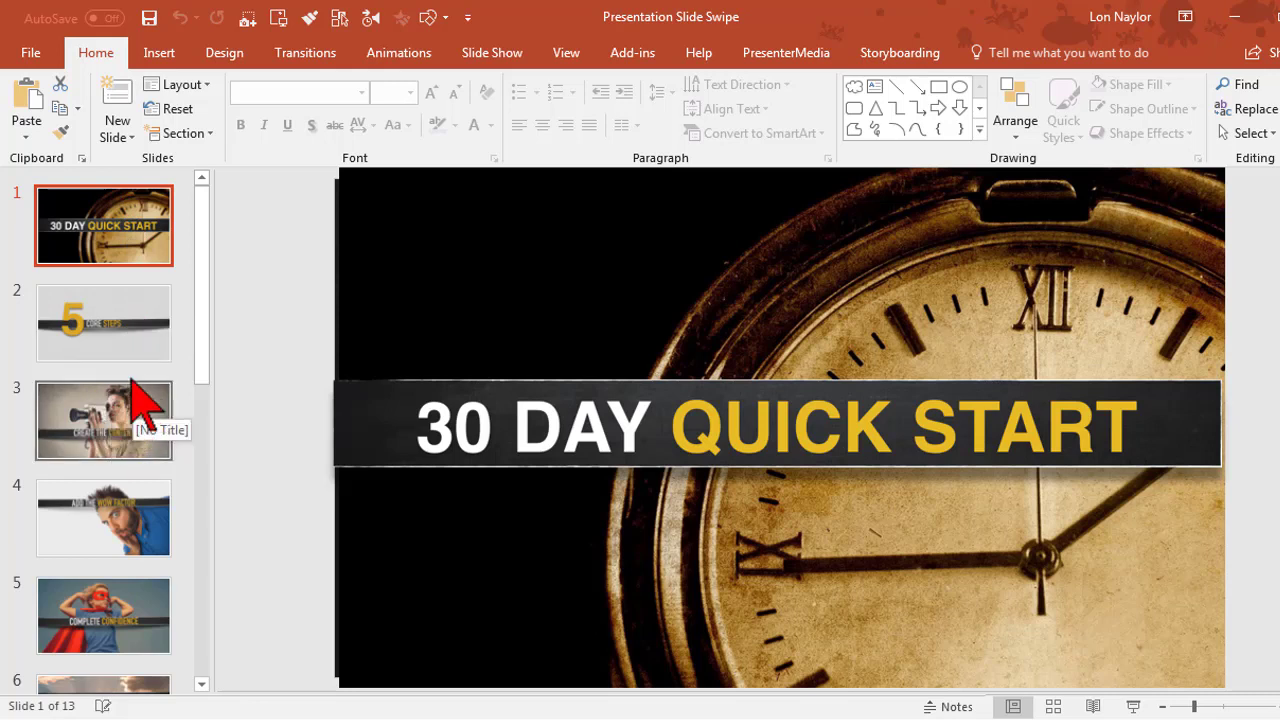
drag(200, 307, 204, 298)
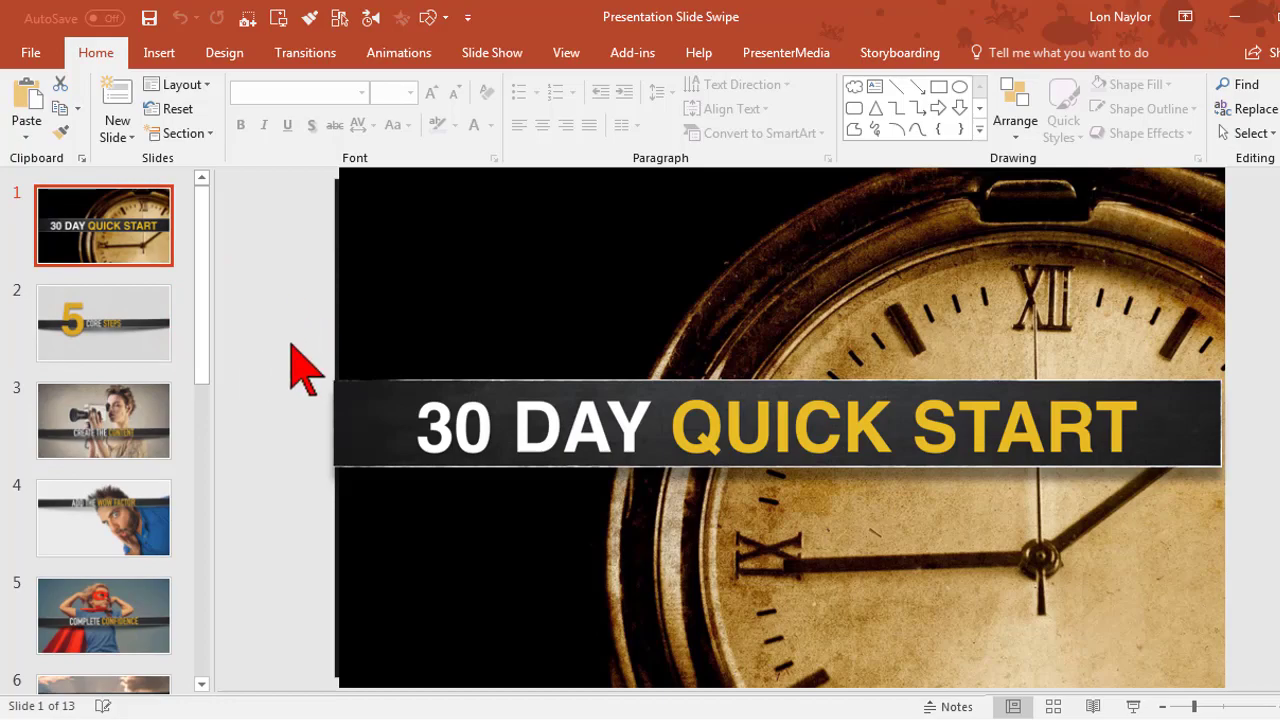
Move the playhead to the 5 CORE STEPS slide, then bring the Presentation Slide Swipe deck forward in PowerPoint
click(908, 697)
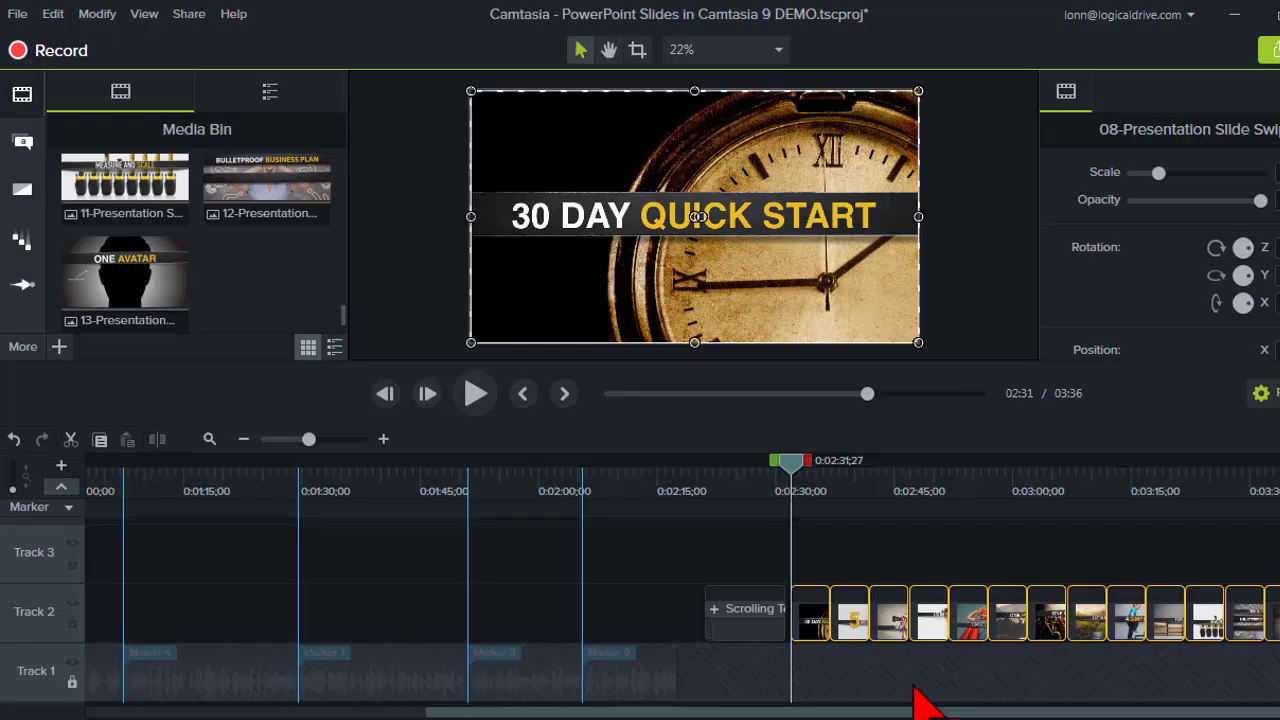
click(812, 485)
click(849, 483)
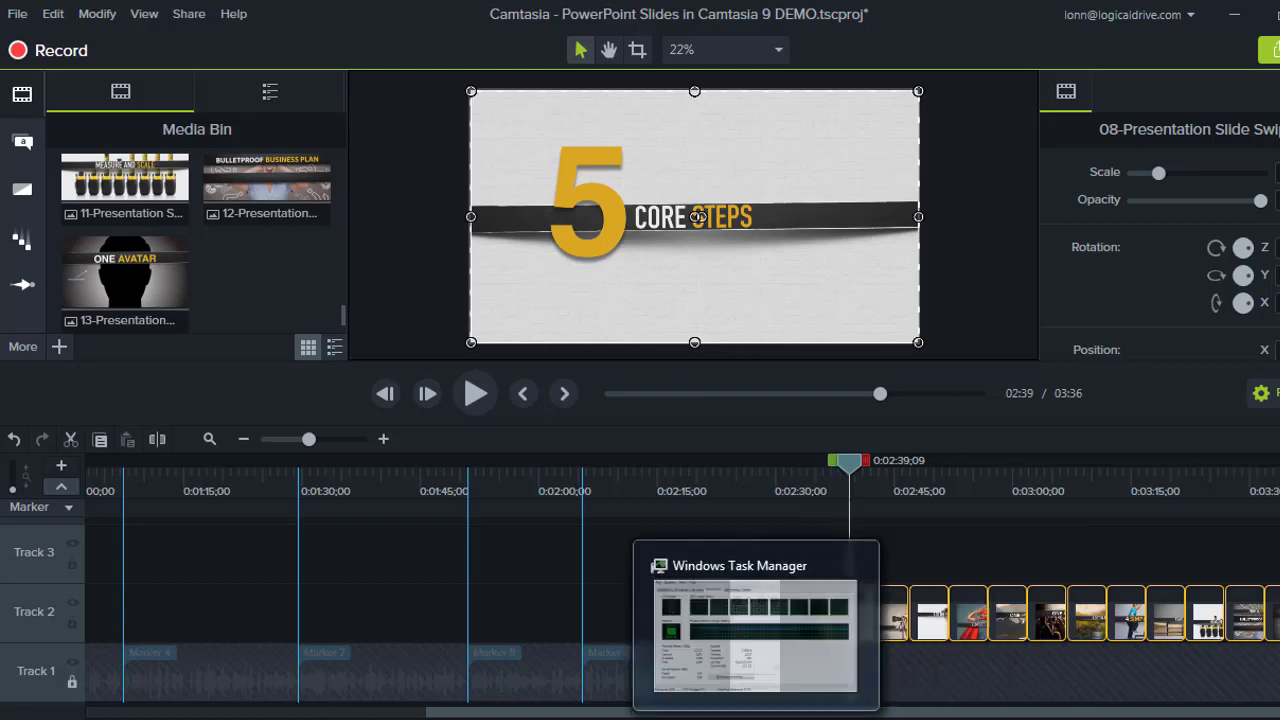
mouse_move(554, 719)
click(242, 645)
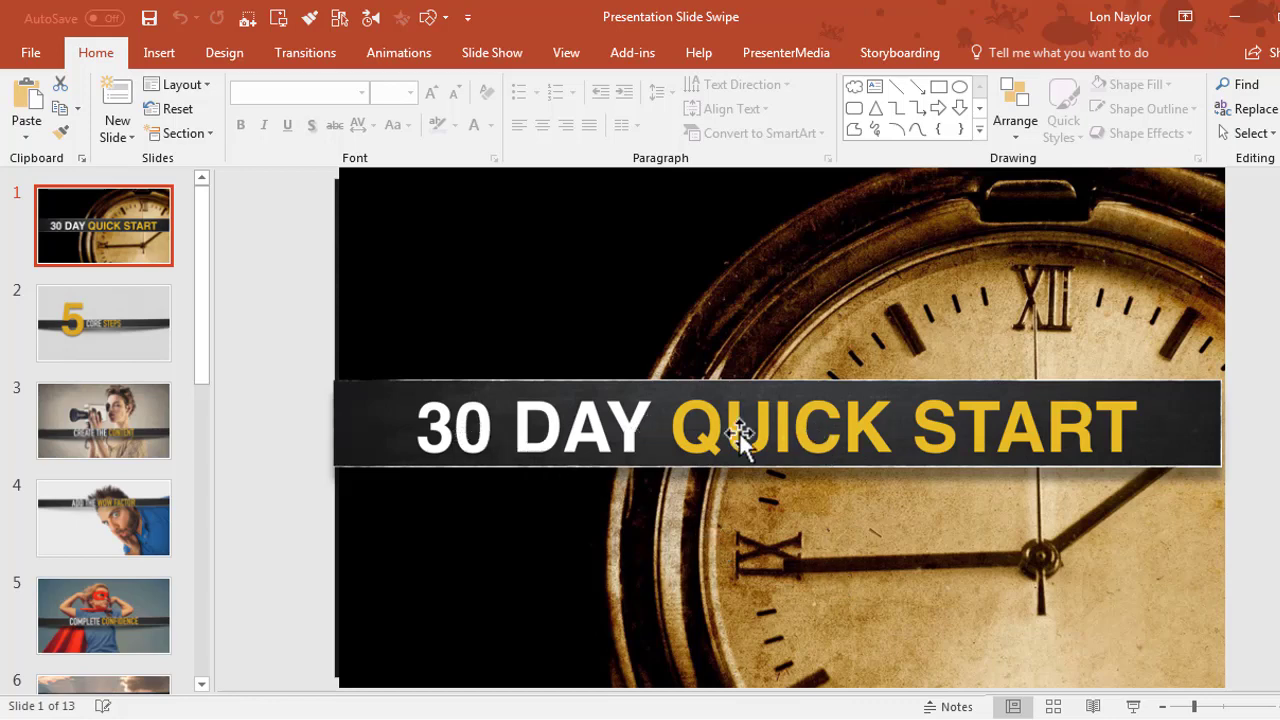
View slides 3–7: Create the Content, Add the Wow Factor, Complete Confidence, One Promise, One Offer
click(156, 422)
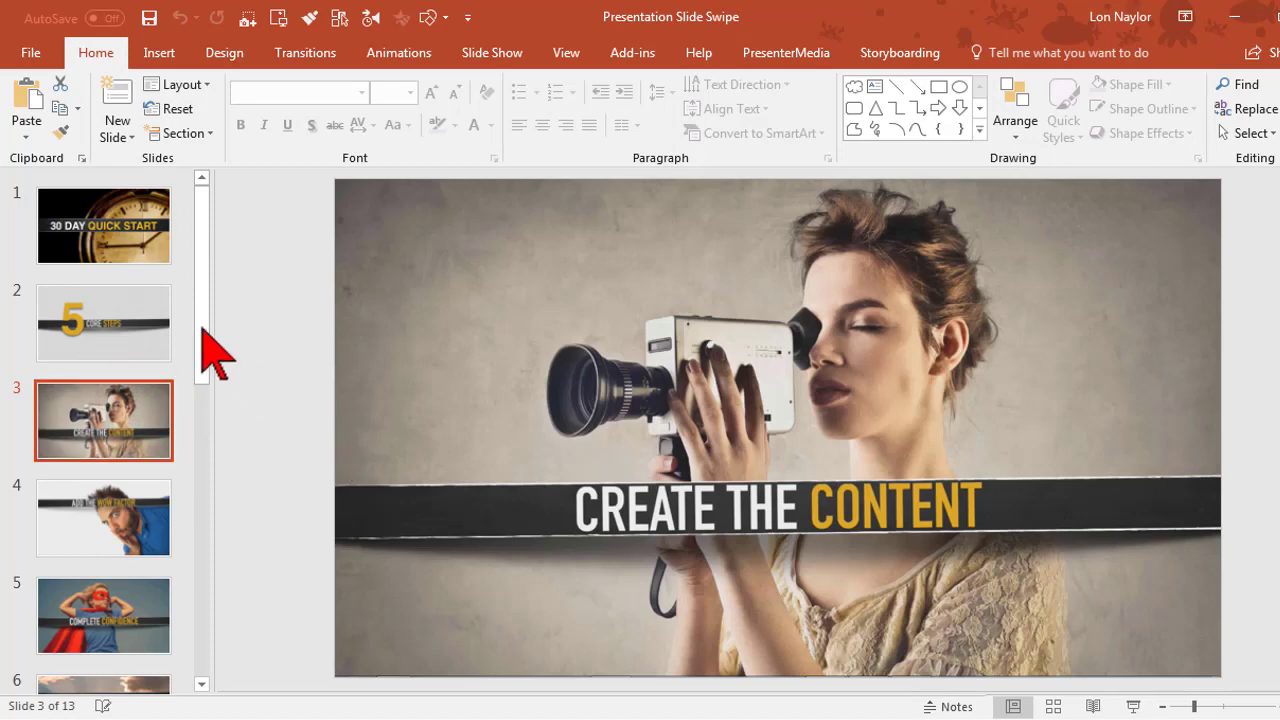
drag(206, 343, 206, 386)
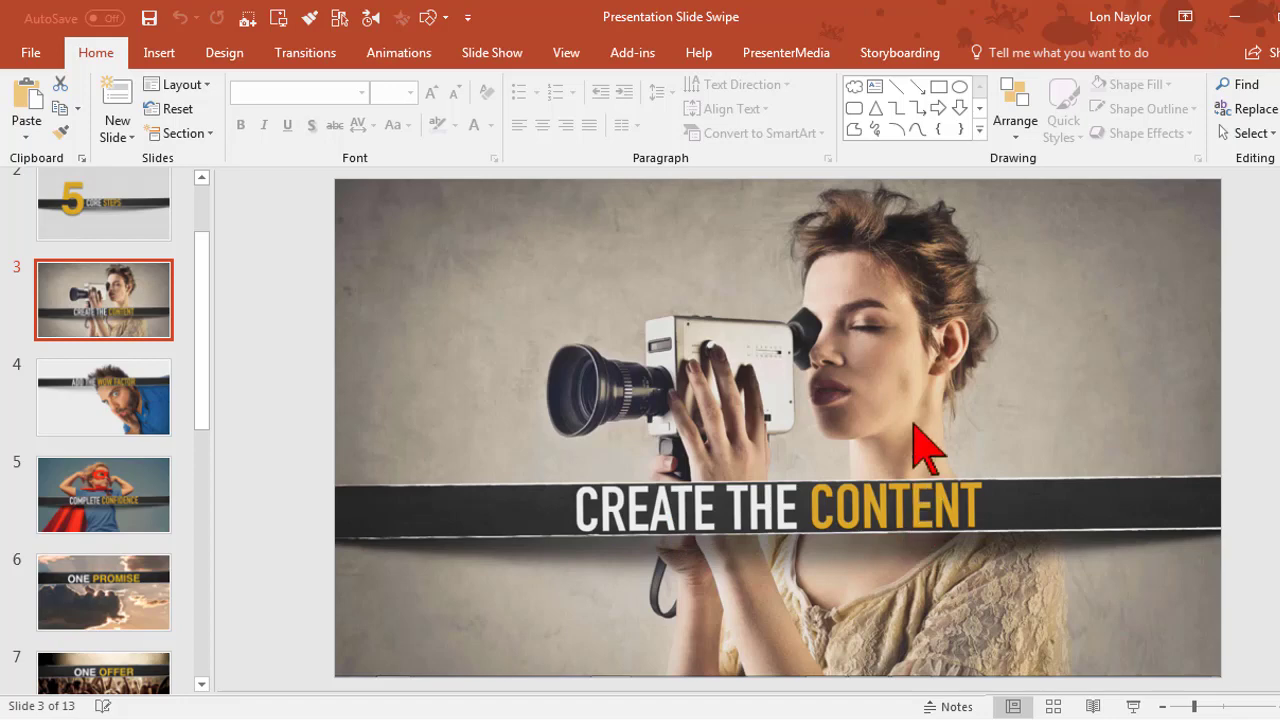
click(147, 408)
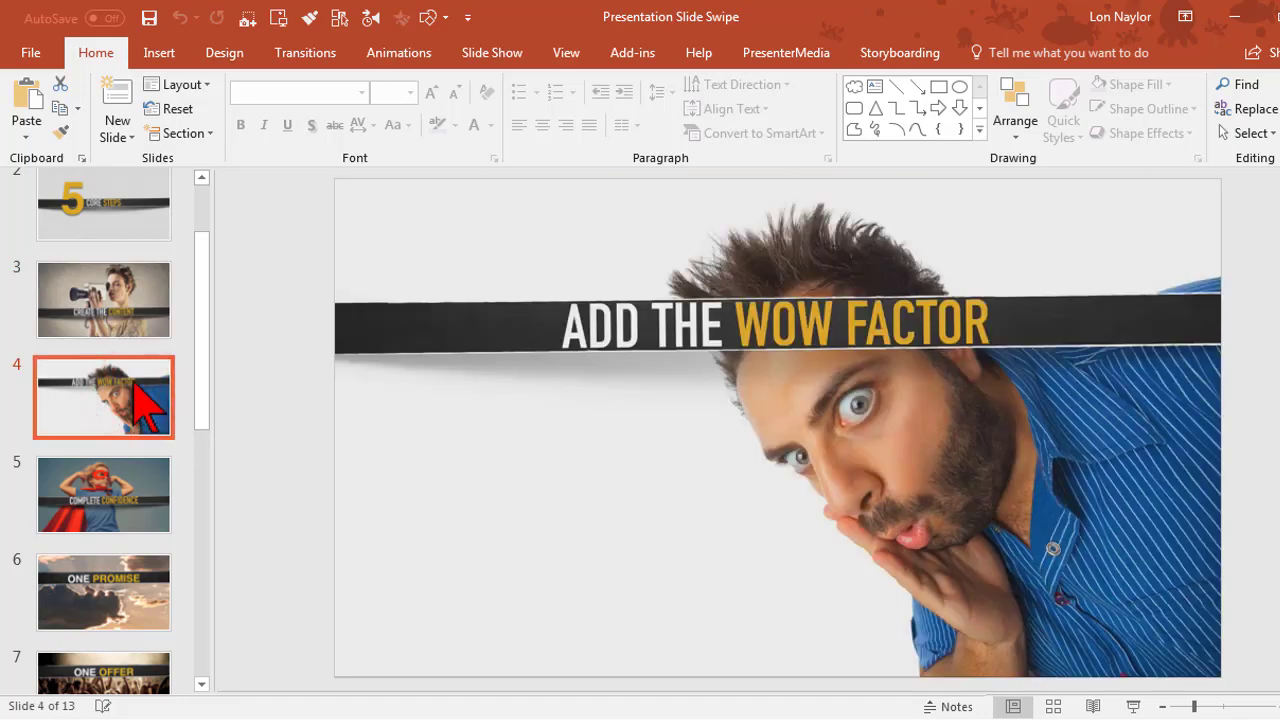
click(125, 513)
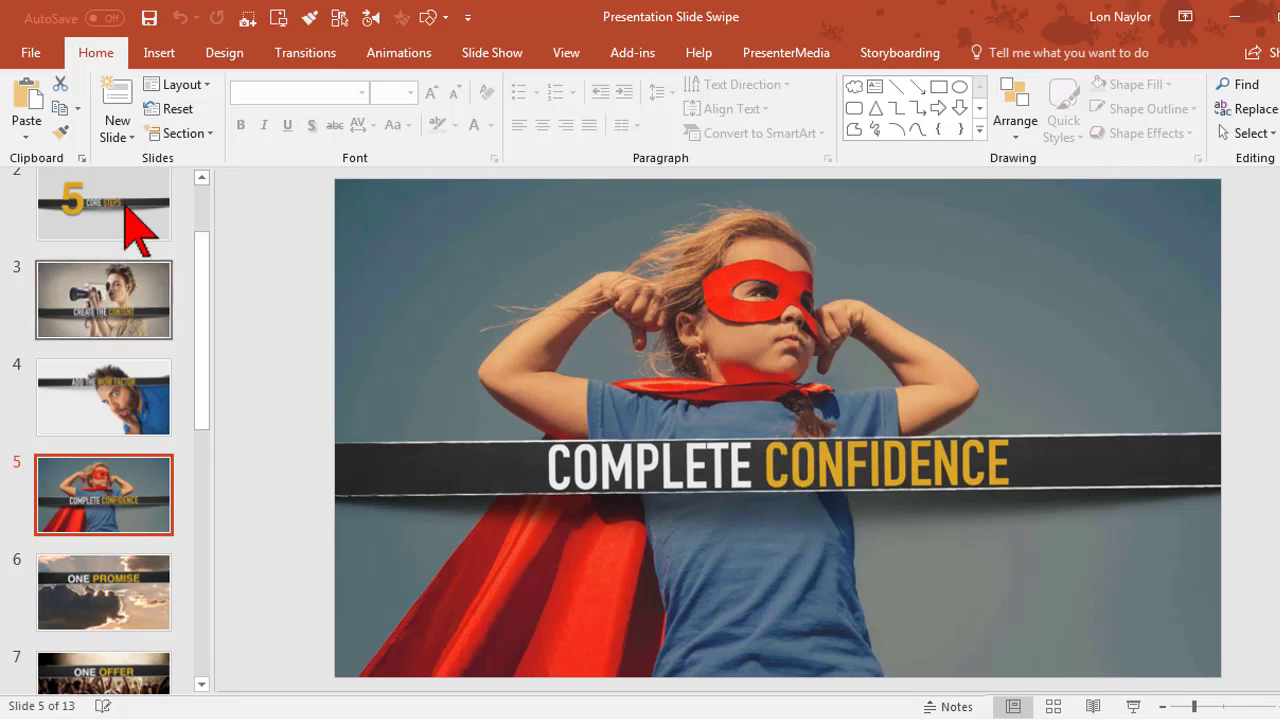
click(203, 236)
mouse_move(203, 236)
mouse_down()
mouse_move(207, 178)
mouse_move(203, 214)
mouse_up()
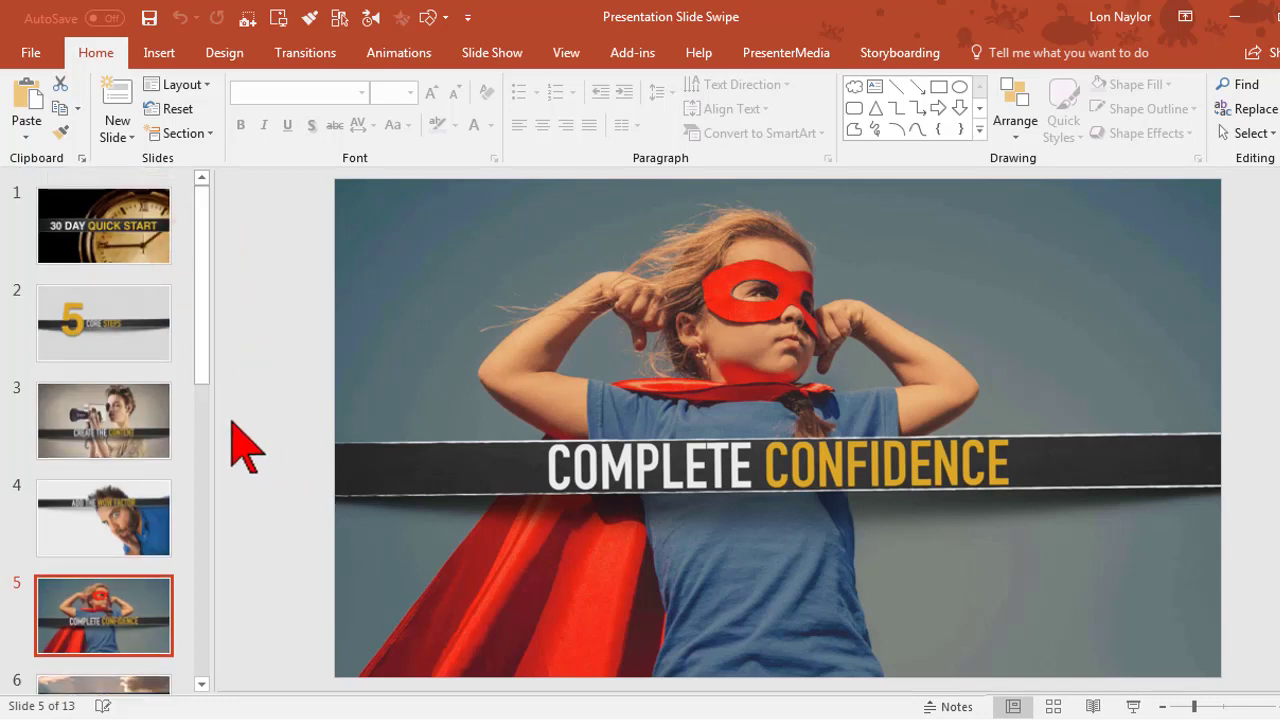
click(118, 512)
scroll(125, 518, down, 2)
click(125, 520)
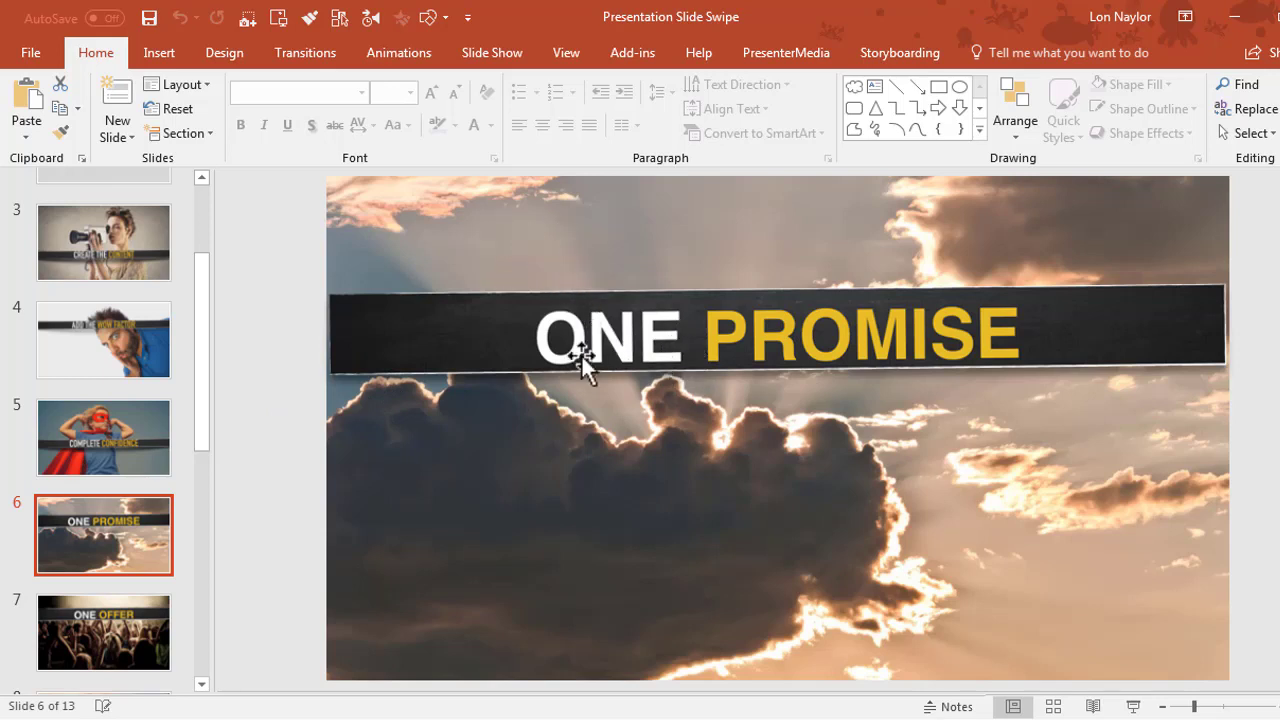
click(137, 630)
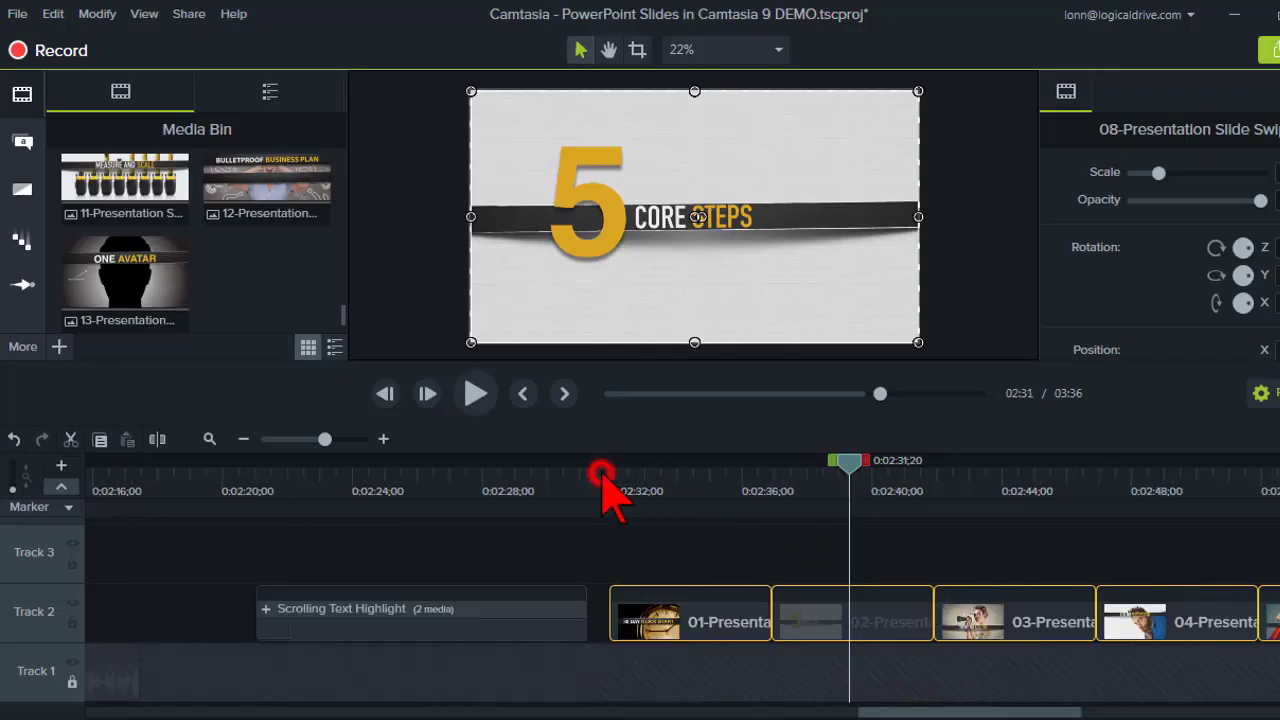
Place a Fade transition between slide clips 01 and 02 on Track 2
click(601, 474)
click(687, 546)
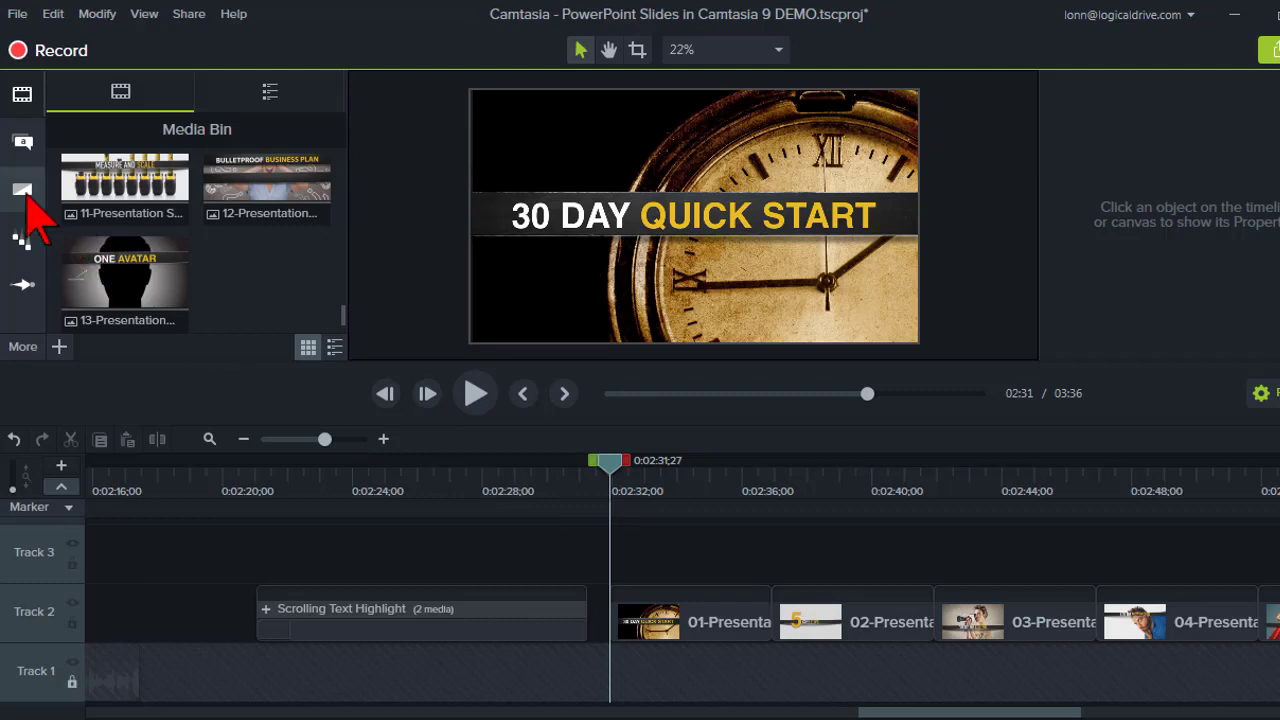
click(24, 191)
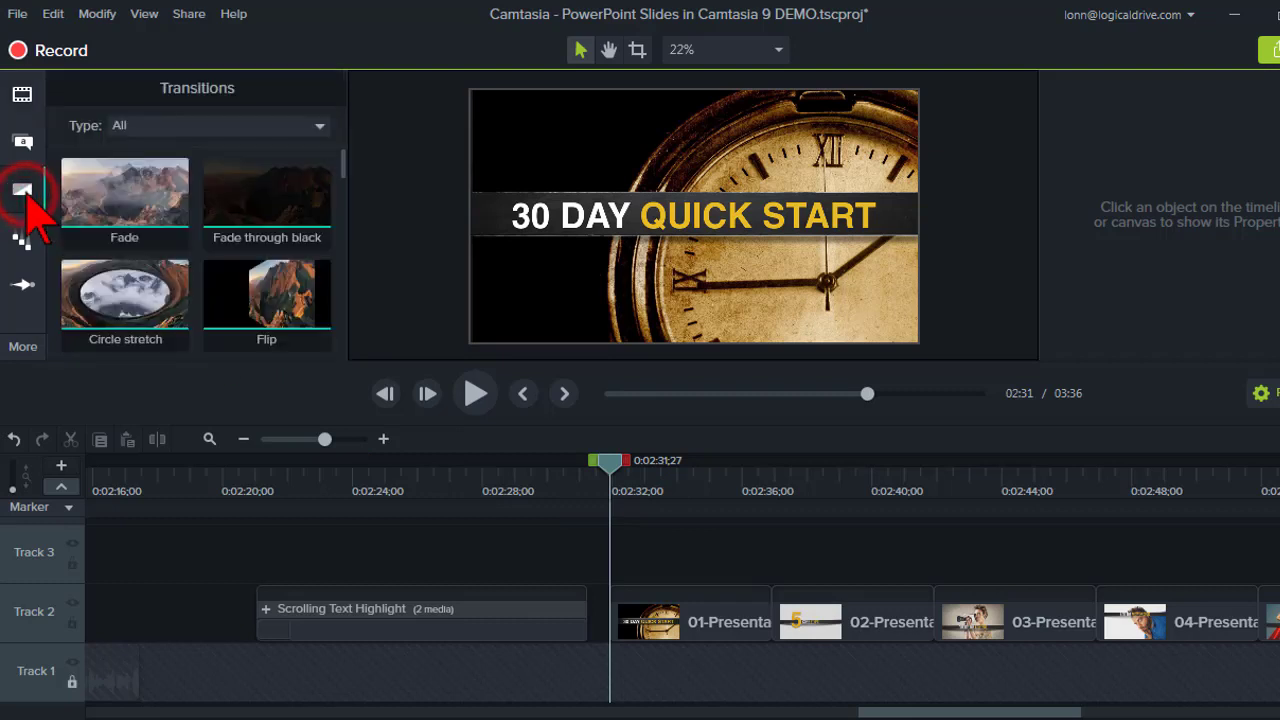
drag(128, 193, 787, 628)
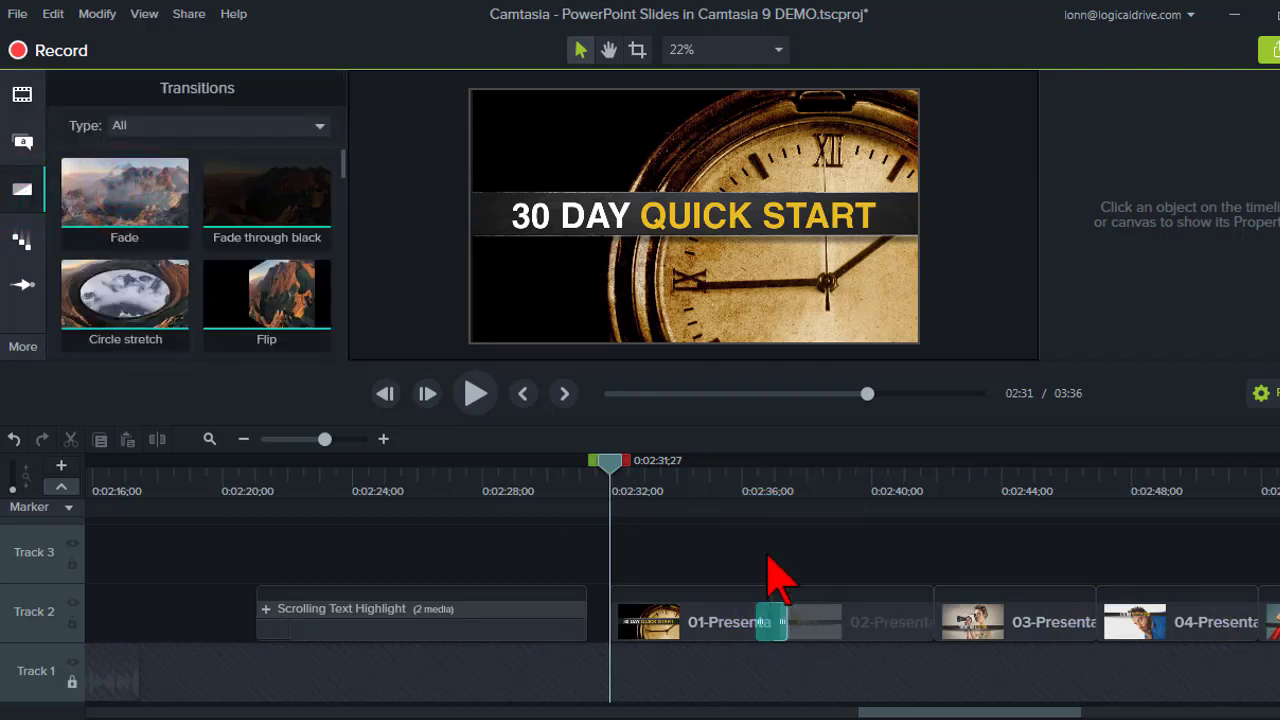
Play back the Fade transition, then select the 03 slide clip
click(729, 489)
click(476, 393)
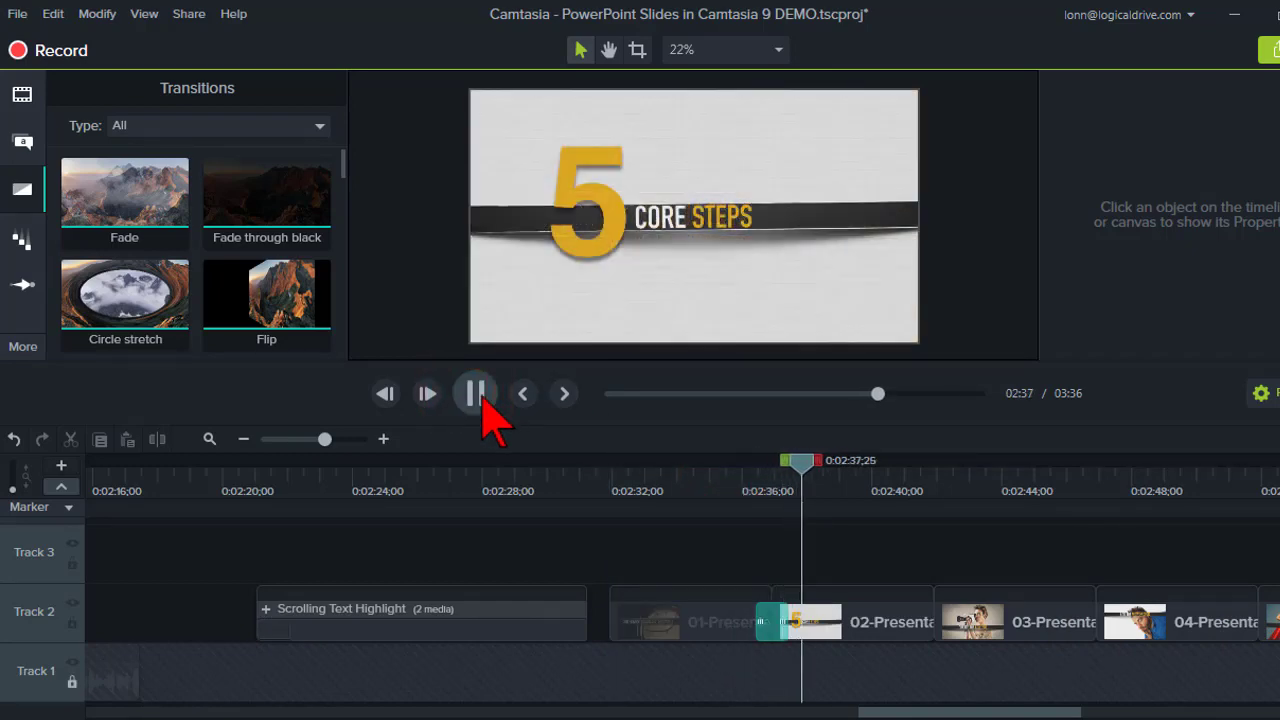
click(476, 393)
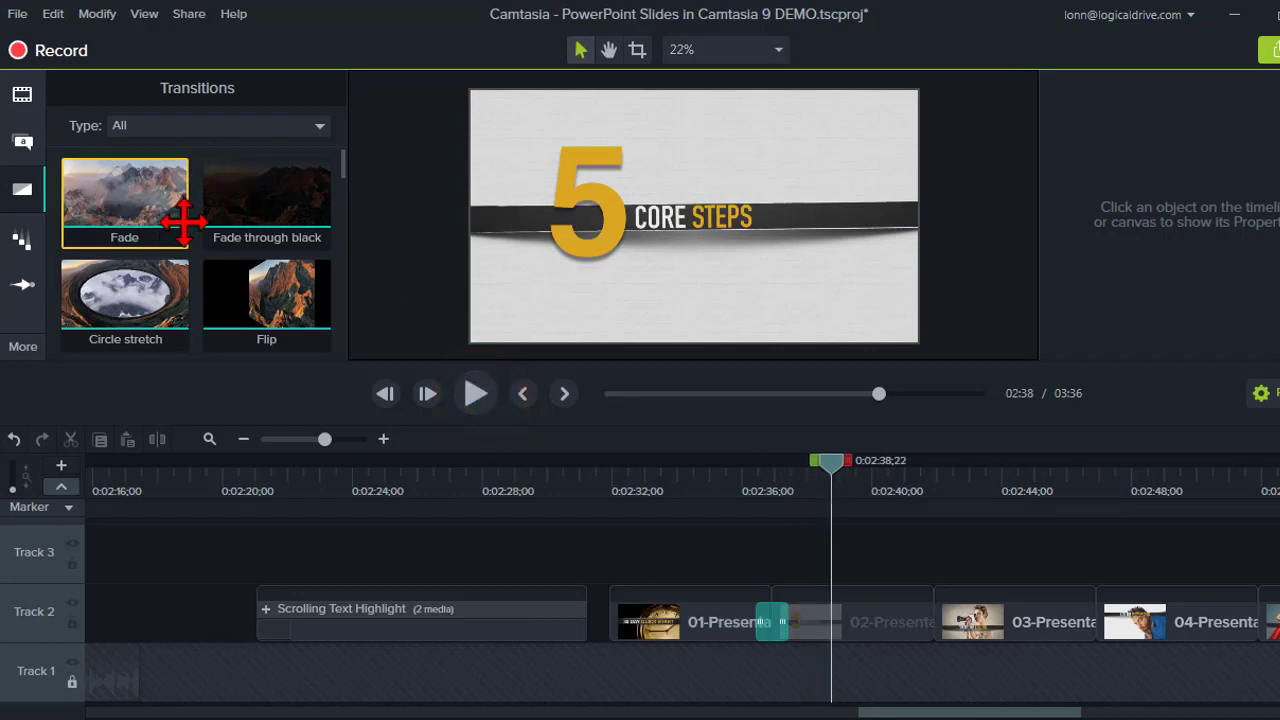
click(933, 482)
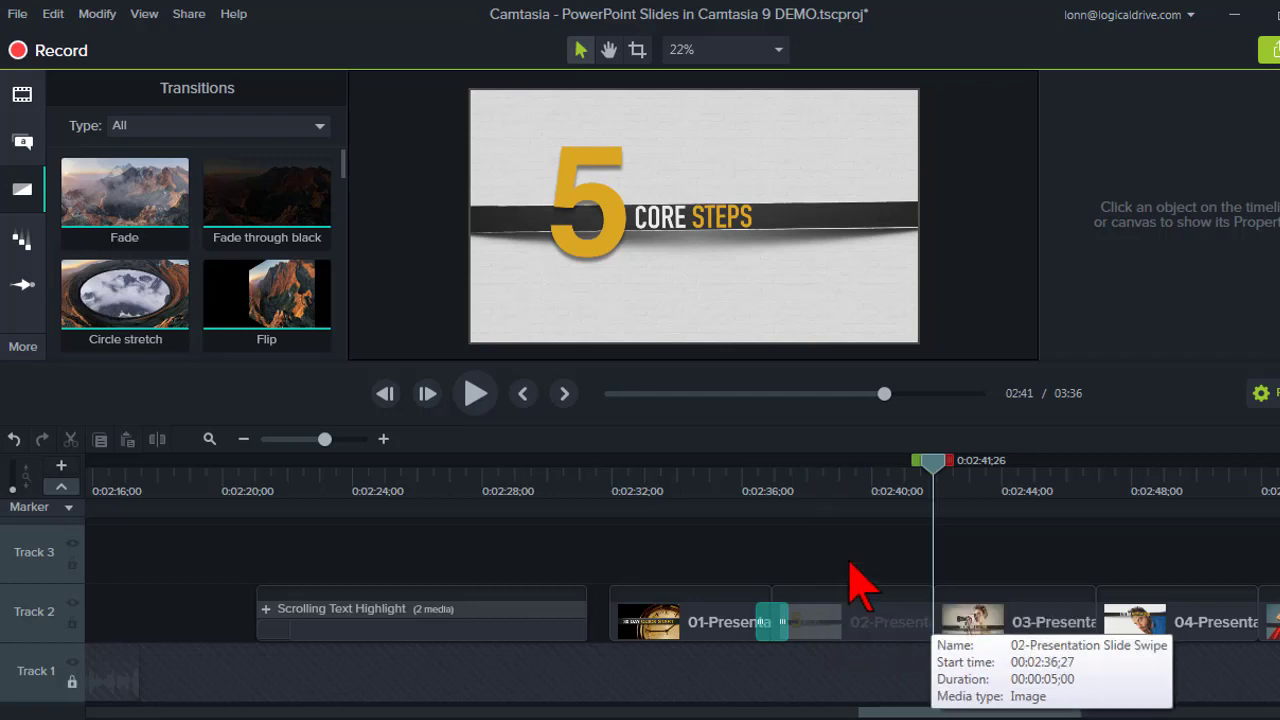
click(1006, 614)
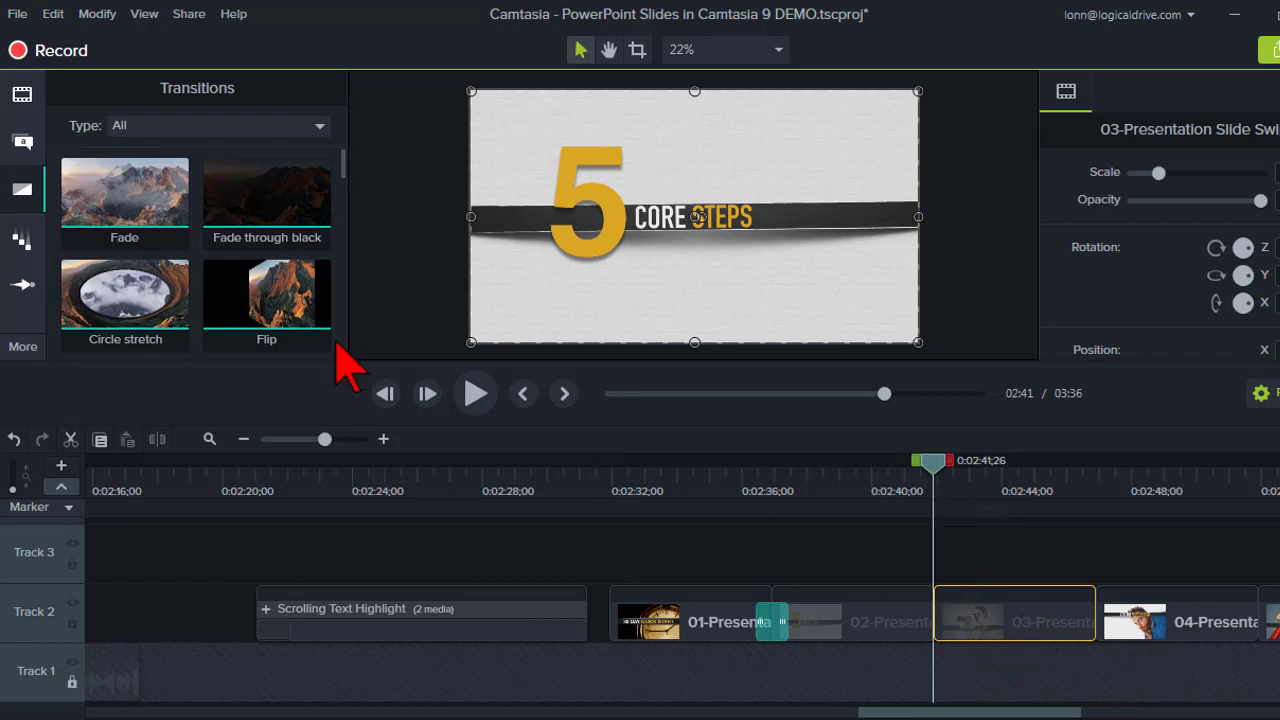
Apply the Pop Up behavior to the 03 Create the Content clip and preview it
click(28, 255)
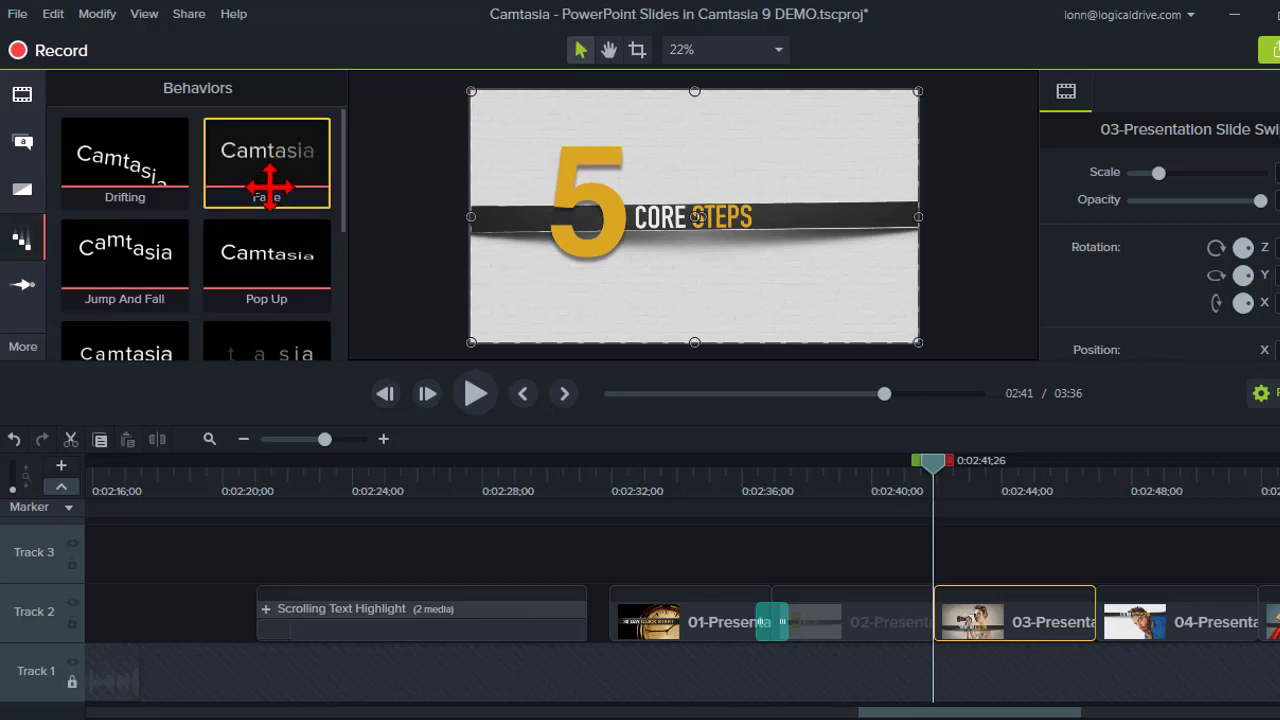
drag(276, 256, 992, 612)
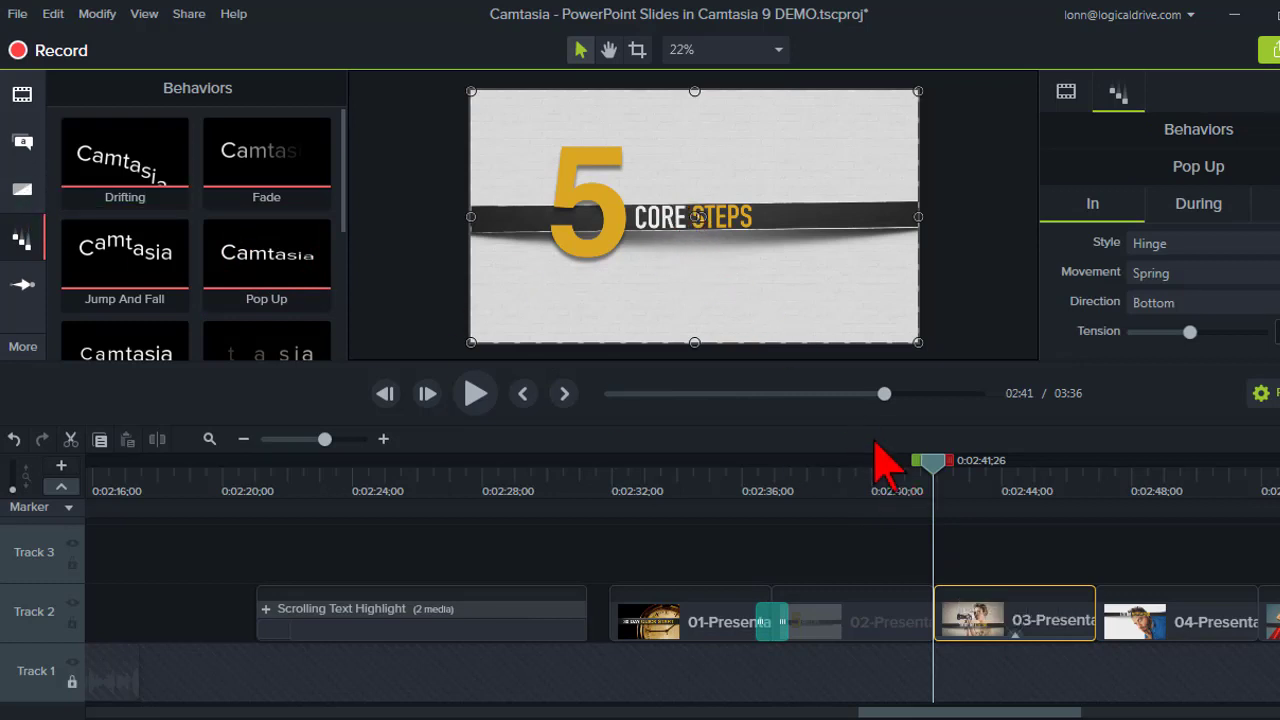
click(477, 394)
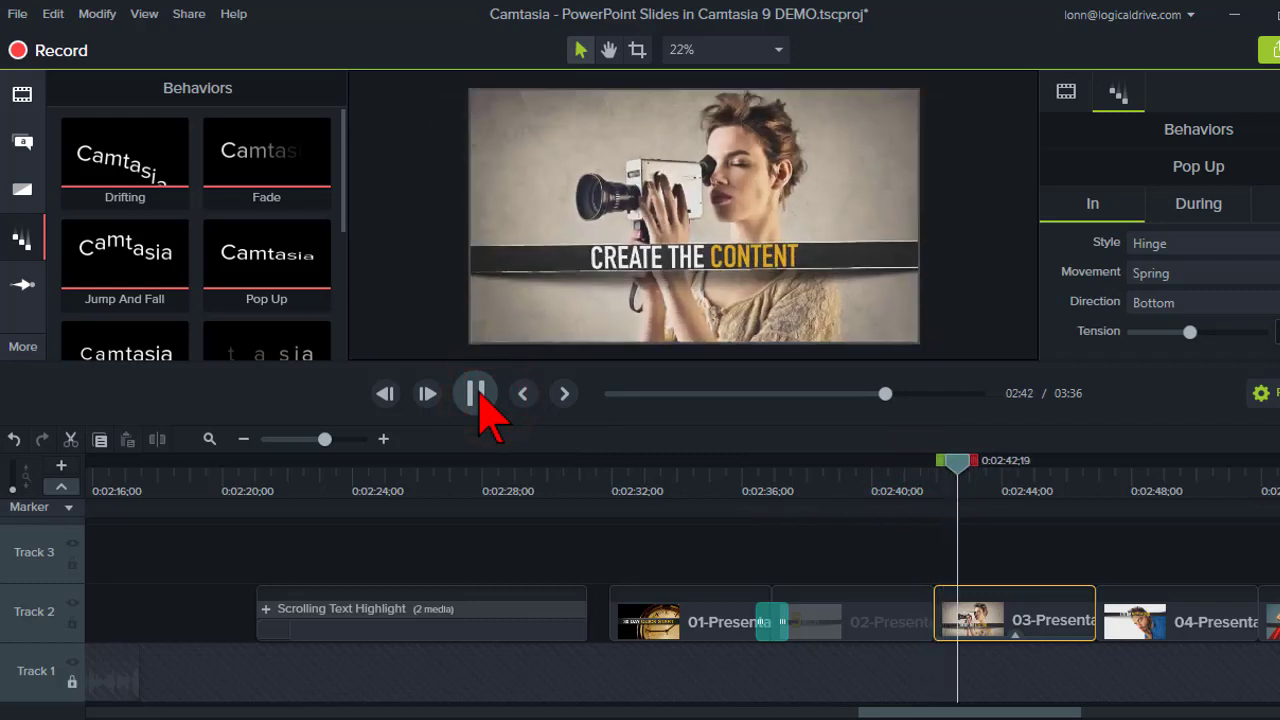
click(477, 394)
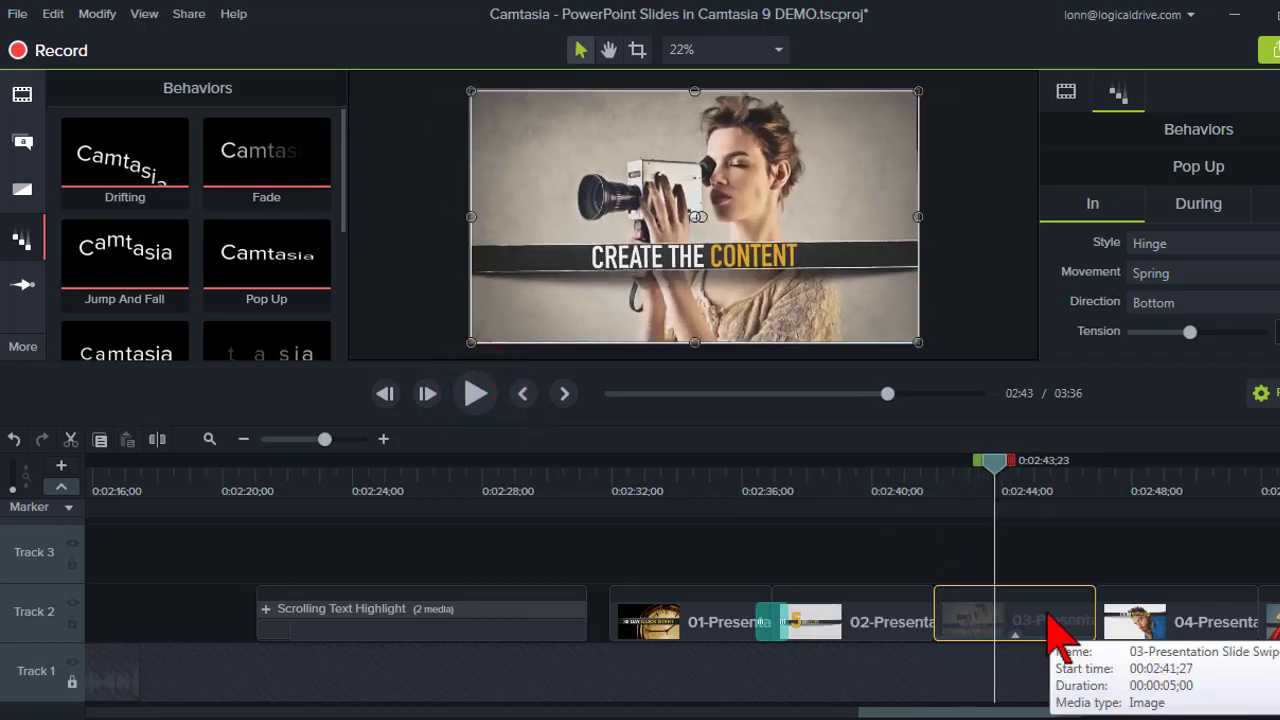
drag(1050, 625, 934, 600)
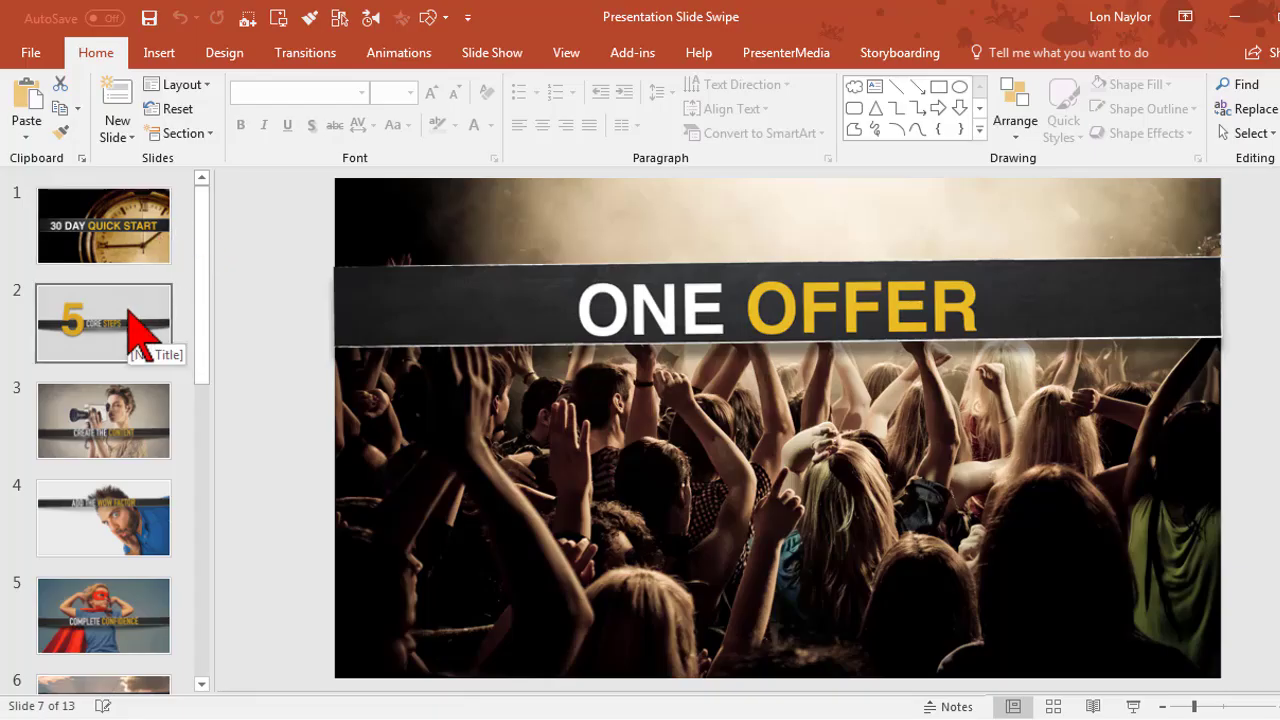
Move from the Slide Swipe 5 Core Steps slide to the chess_strategy deck's STRATEGY title slide
click(130, 318)
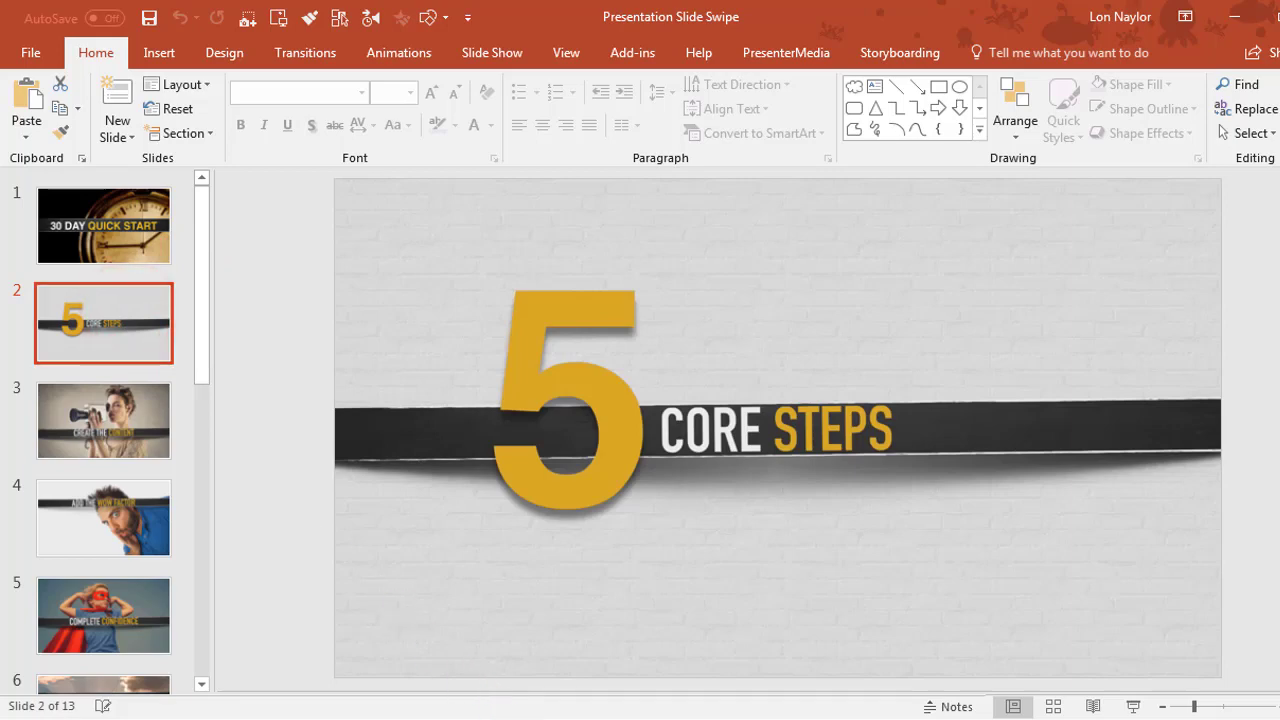
mouse_move(554, 718)
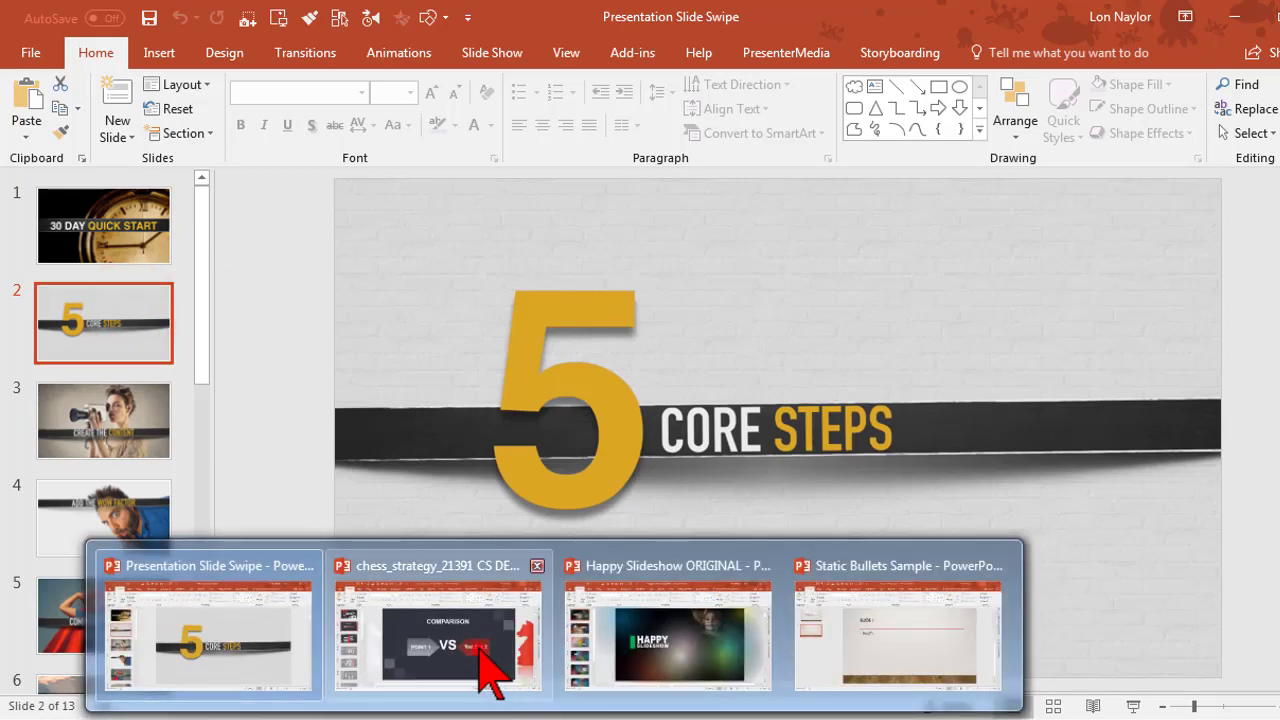
click(490, 678)
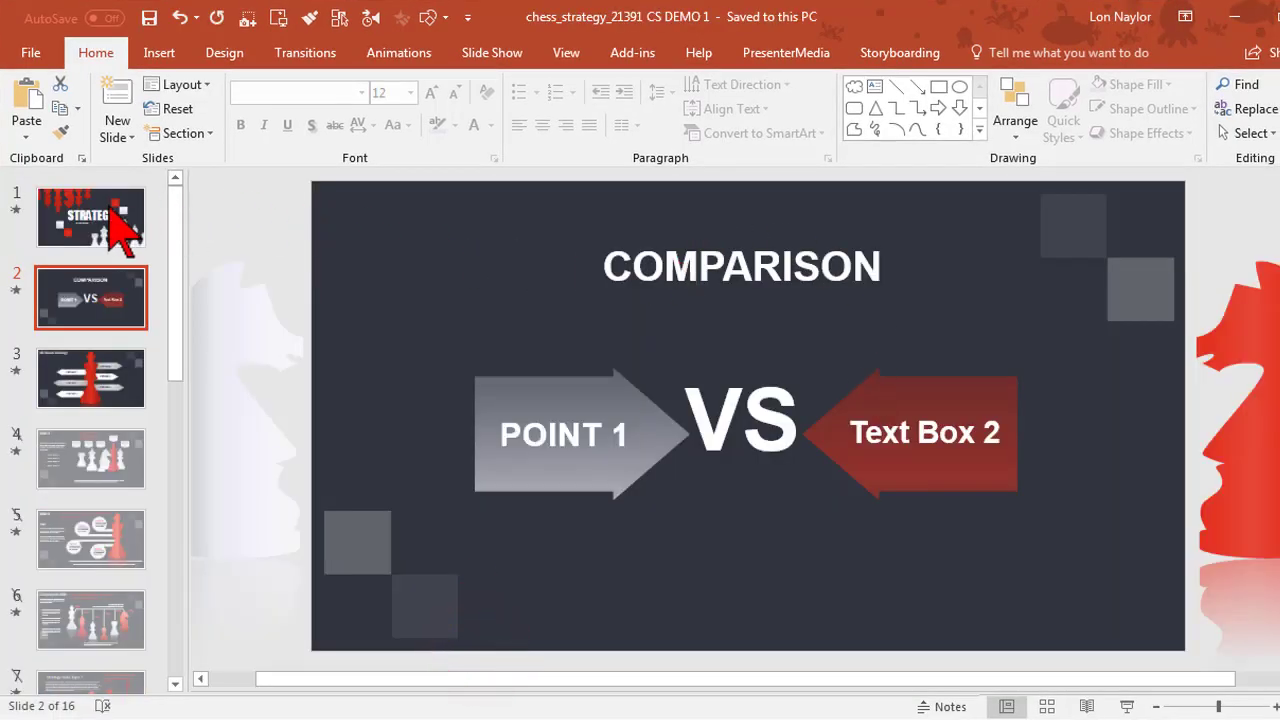
click(113, 220)
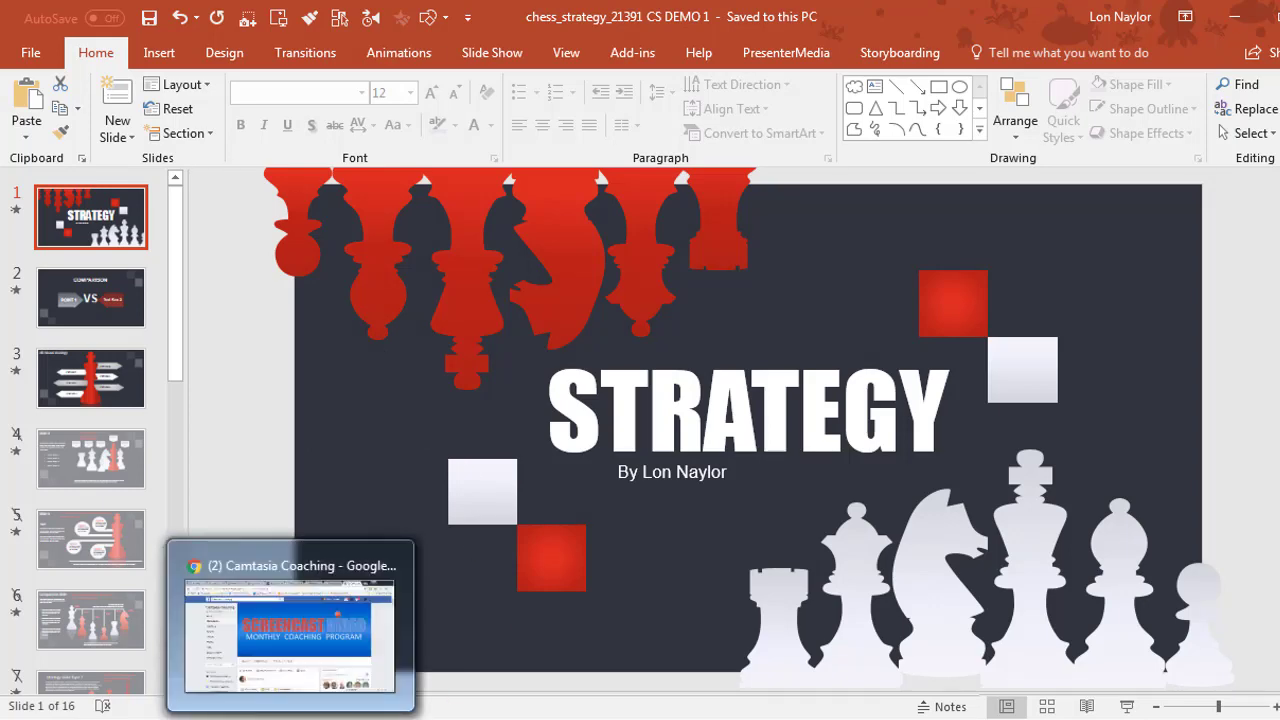
click(310, 718)
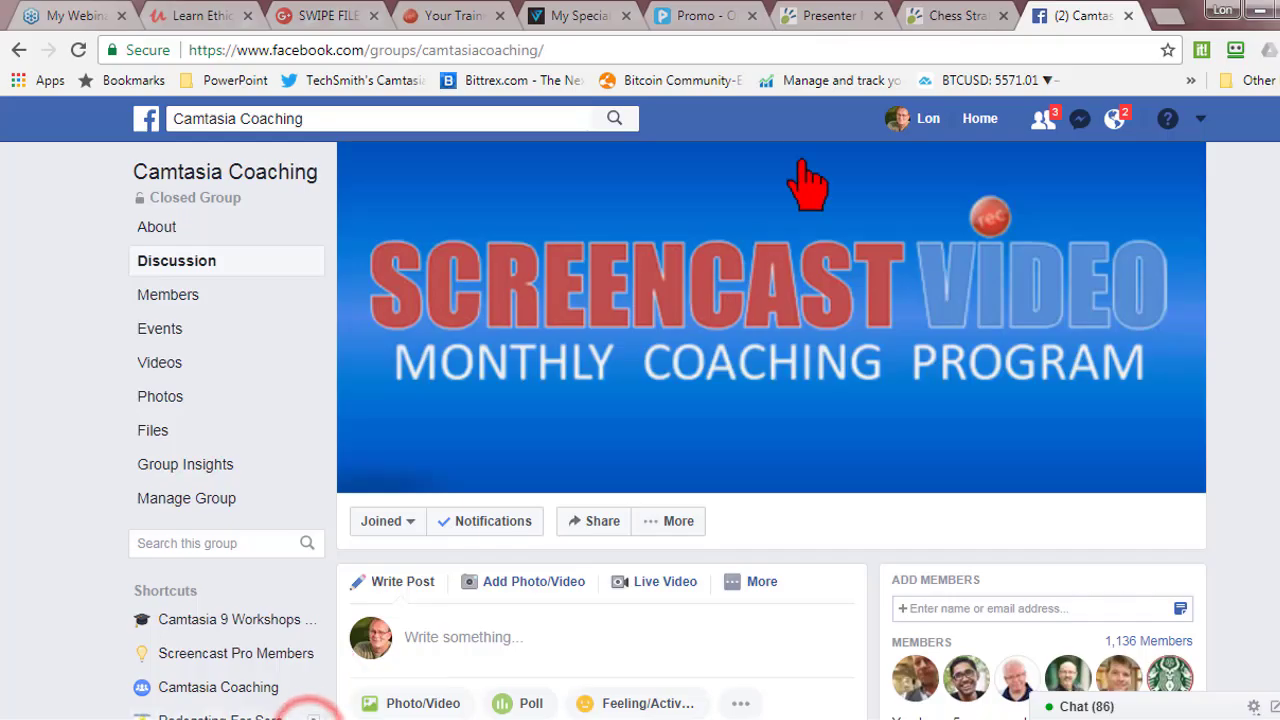
click(809, 20)
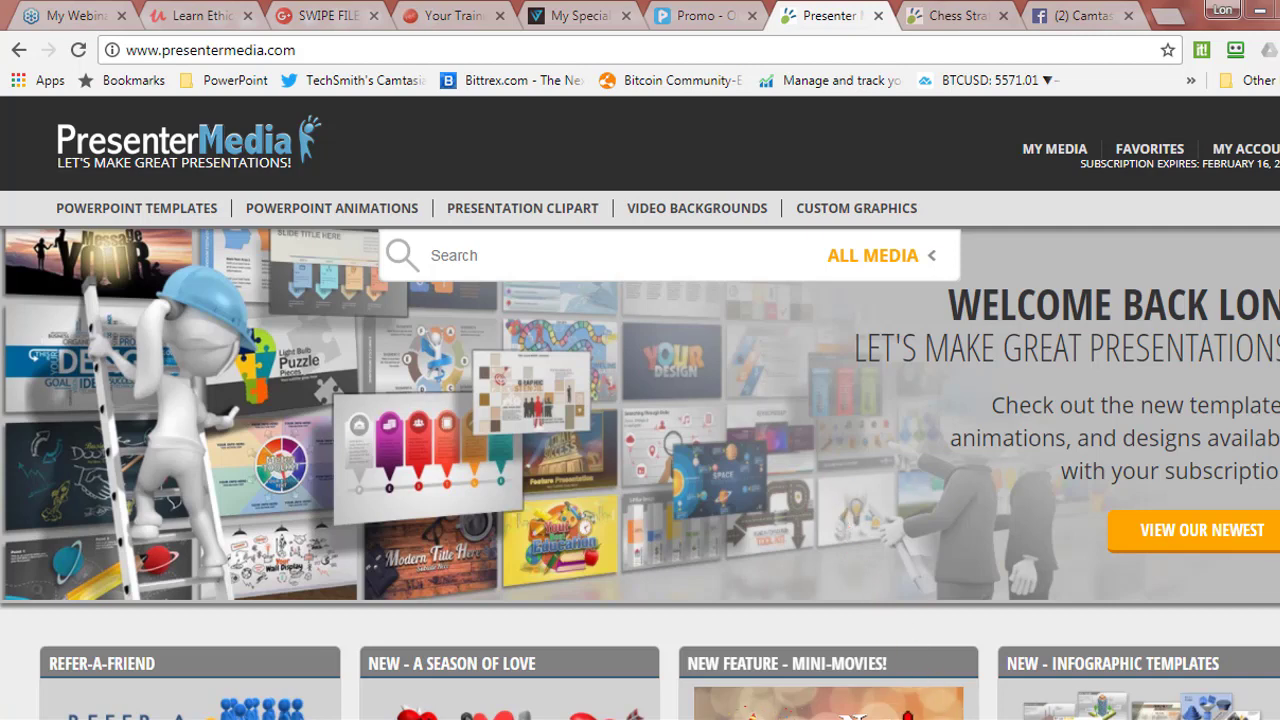
mouse_move(536, 712)
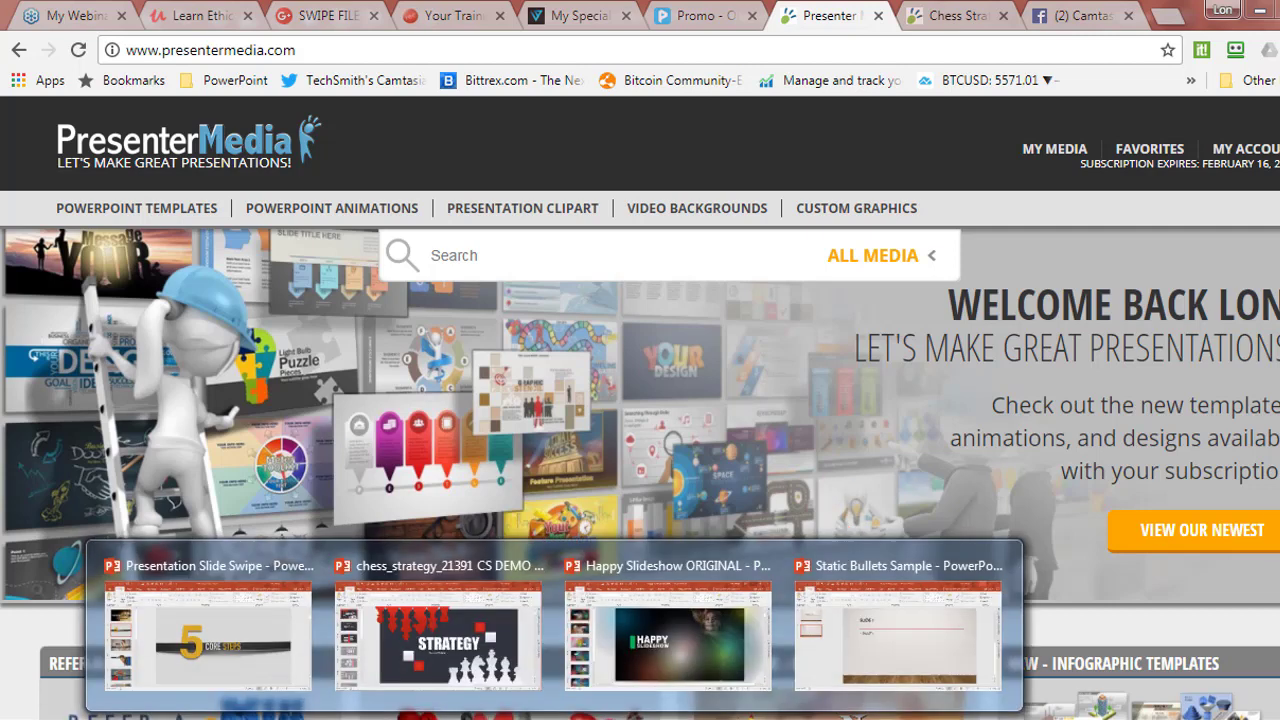
click(493, 658)
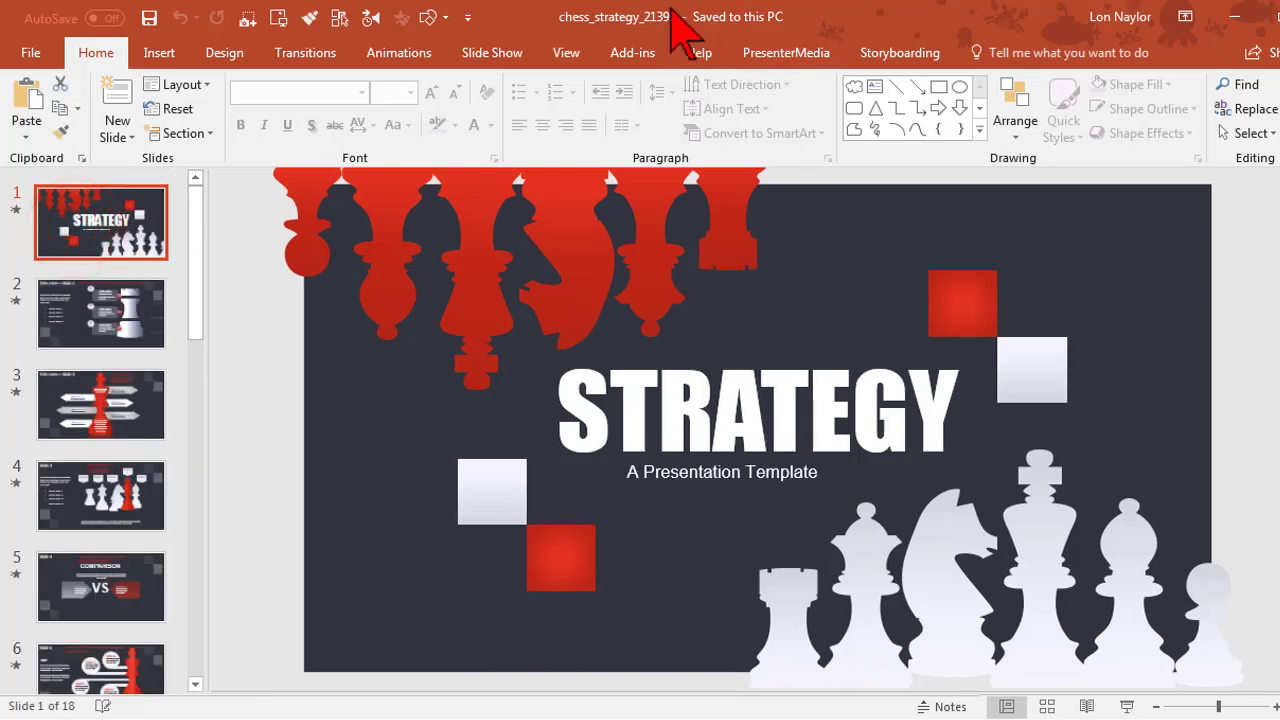
click(16, 210)
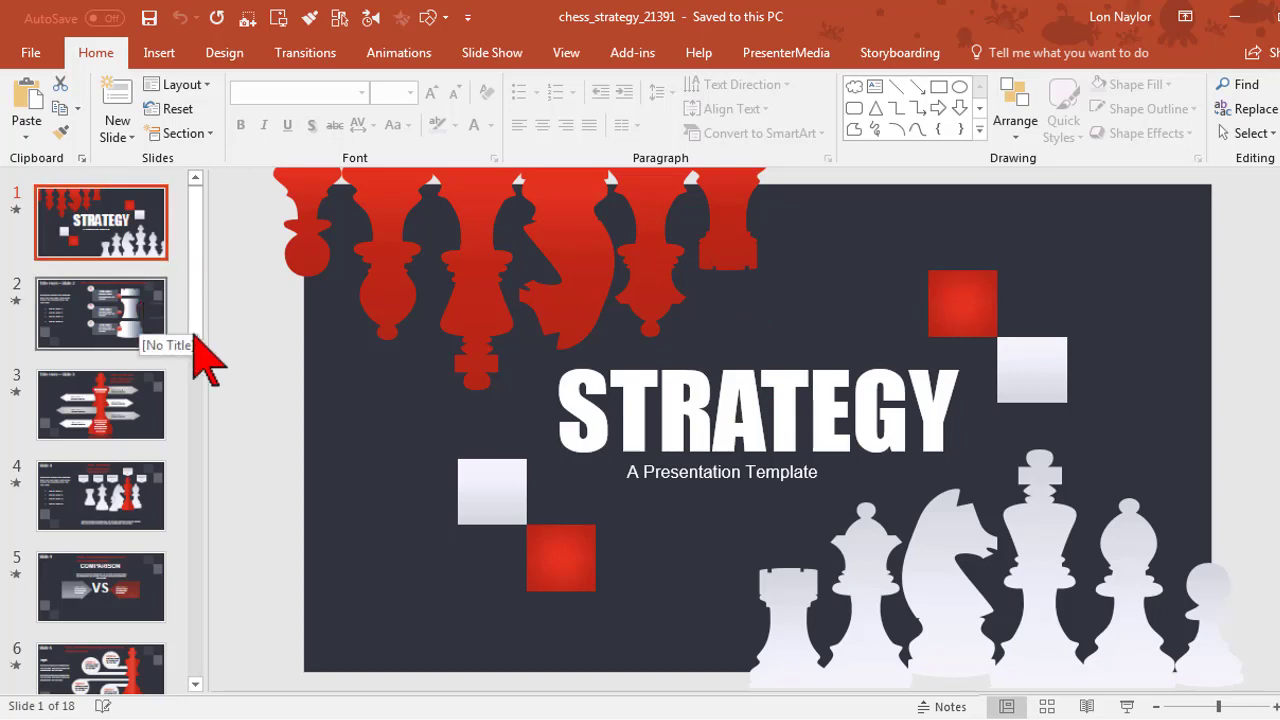
click(666, 472)
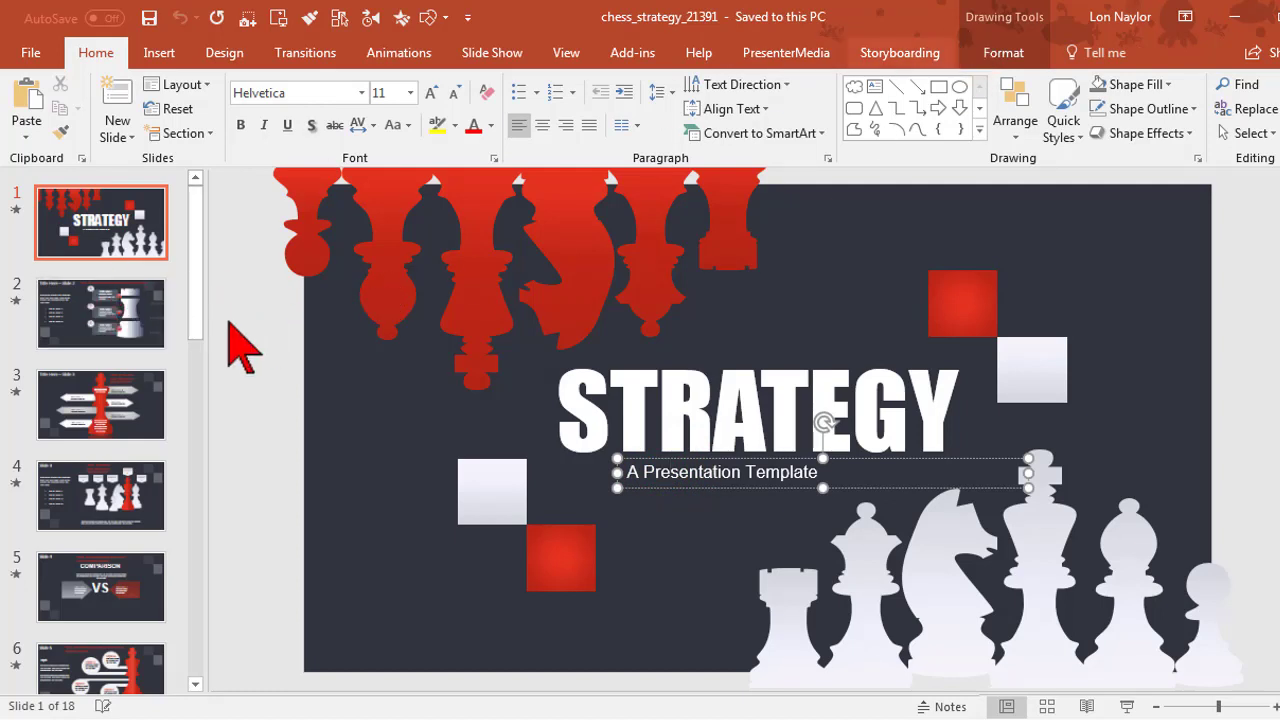
click(144, 402)
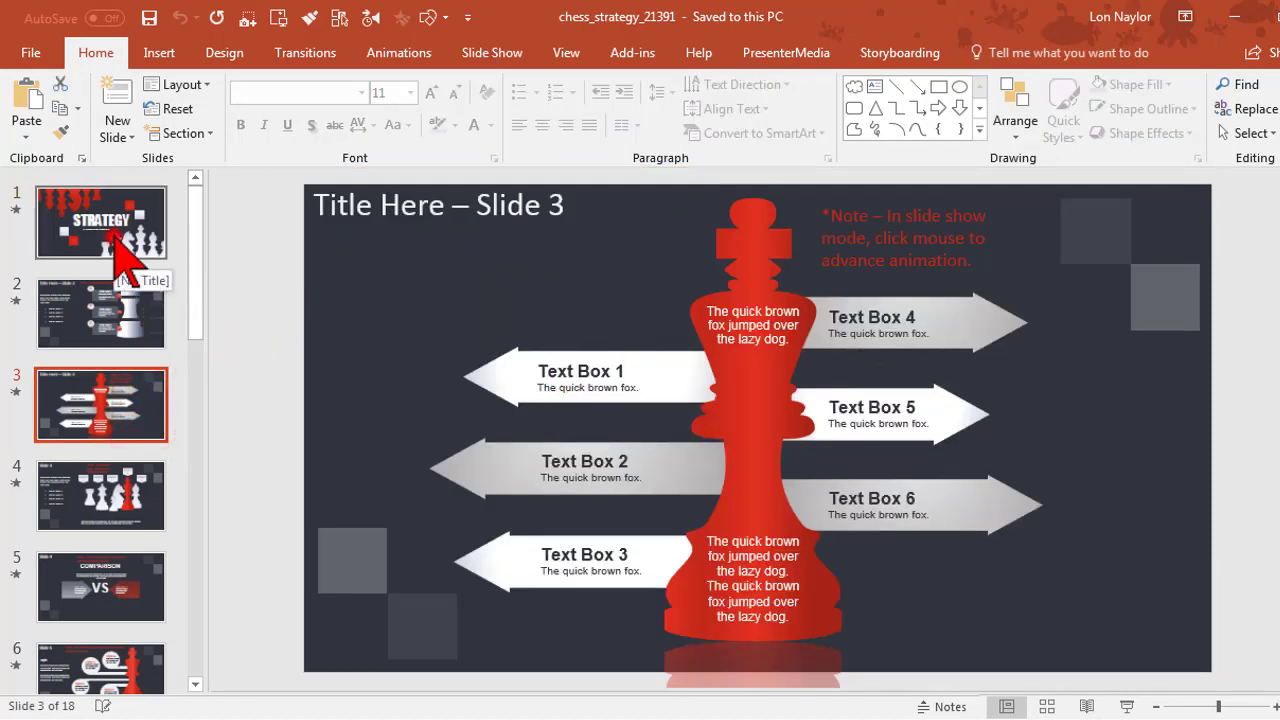
click(118, 252)
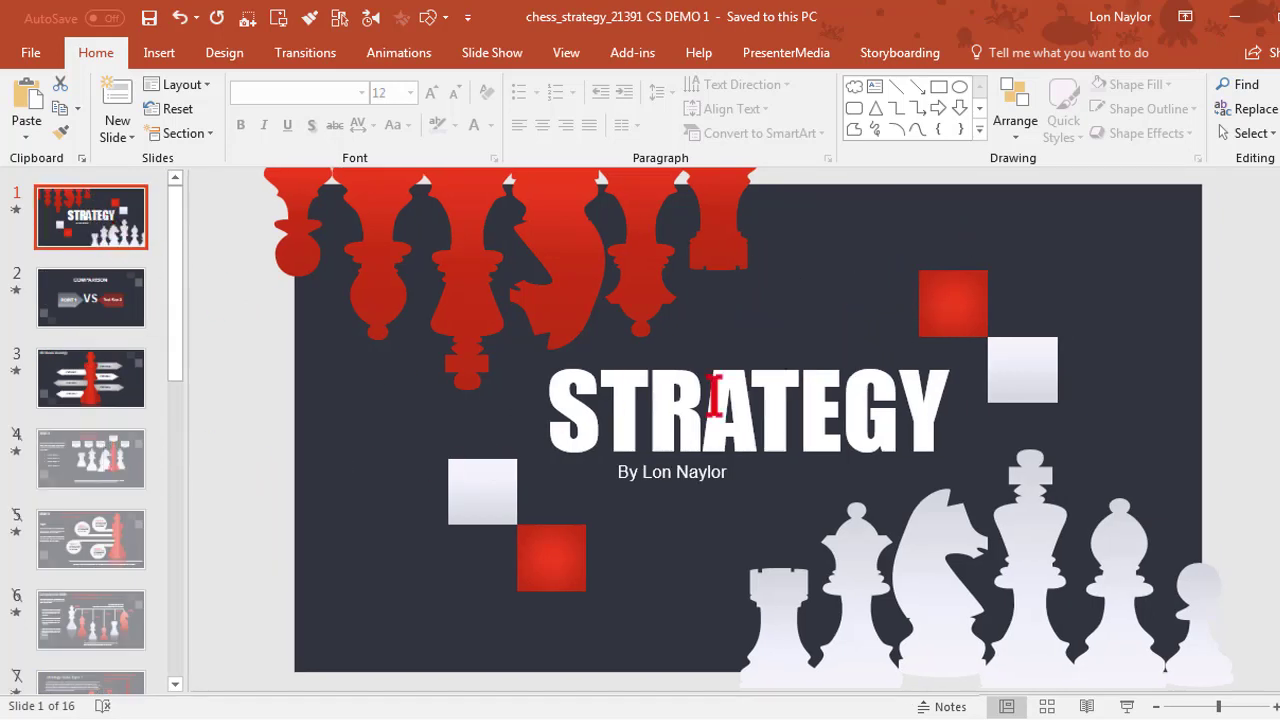
Preview the animations on the COMPARISON and All About Strategy slides
click(127, 307)
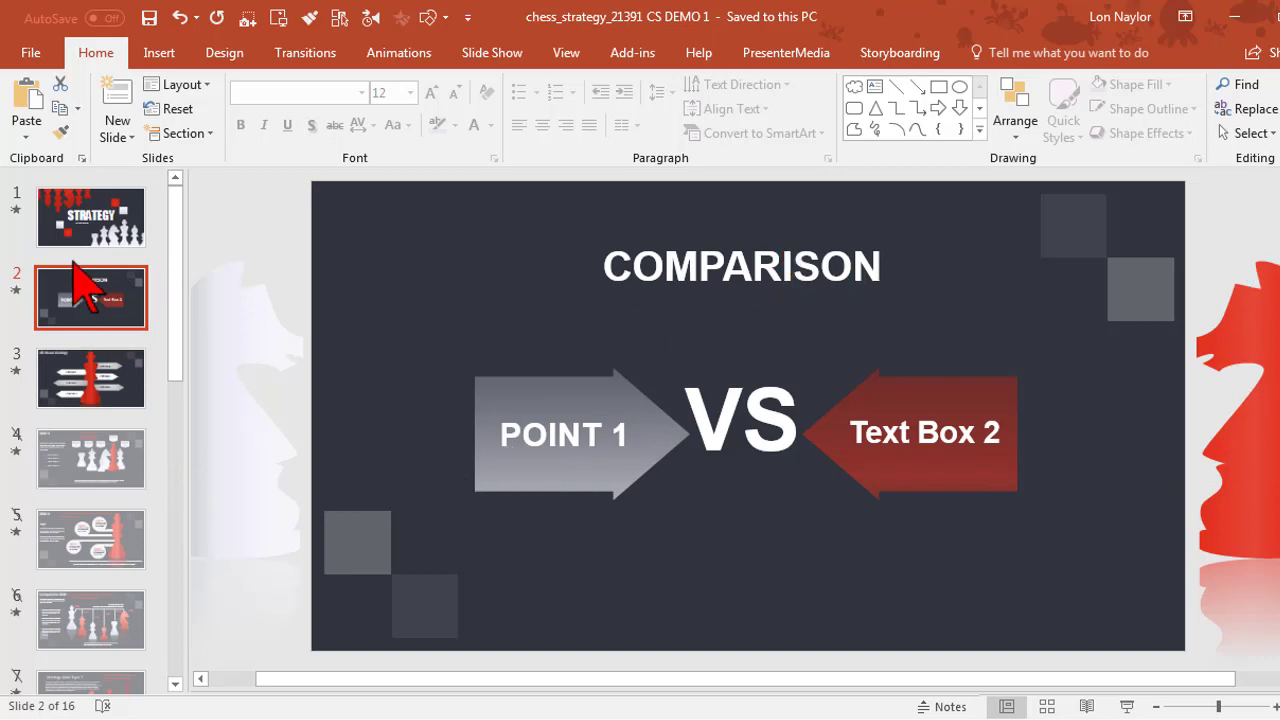
click(16, 290)
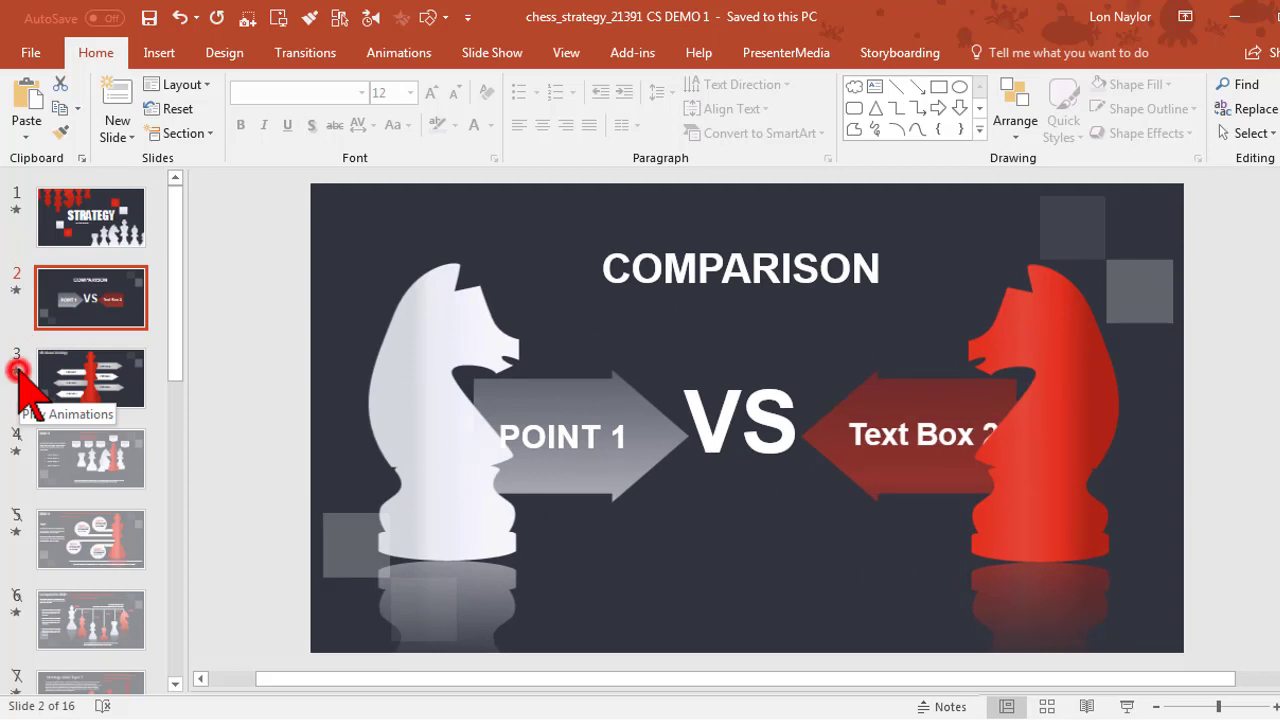
click(16, 372)
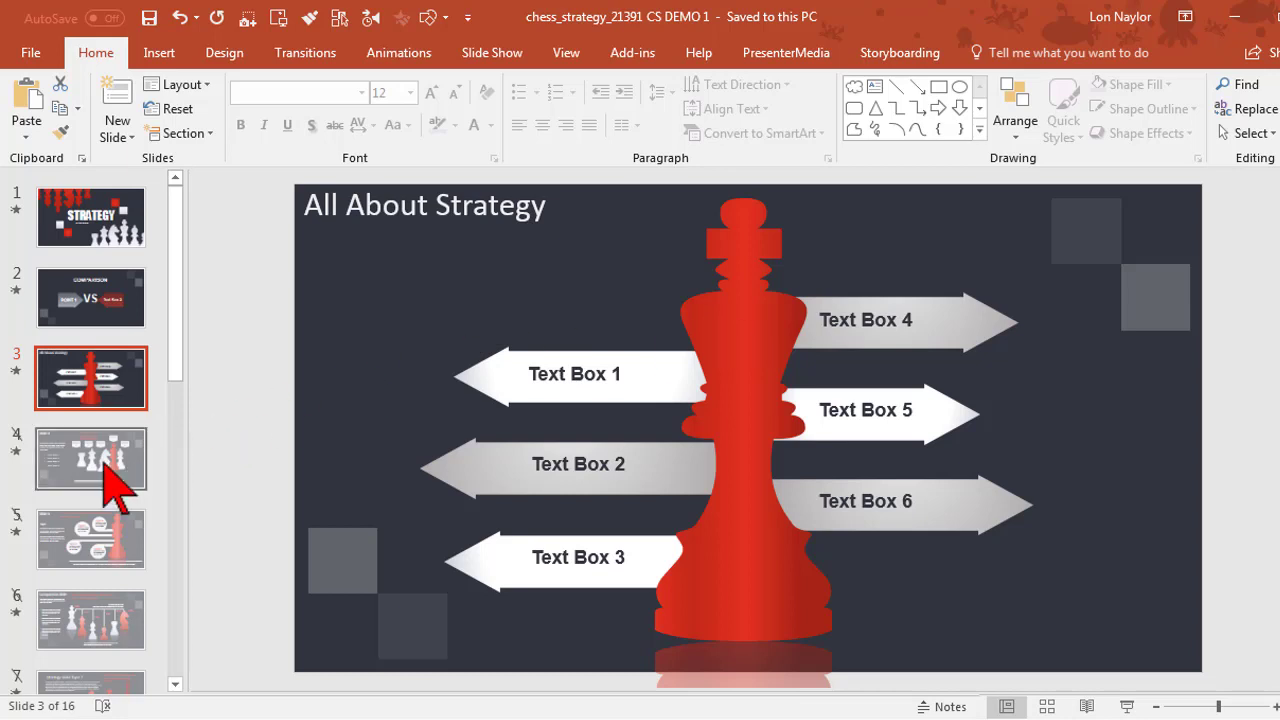
click(110, 320)
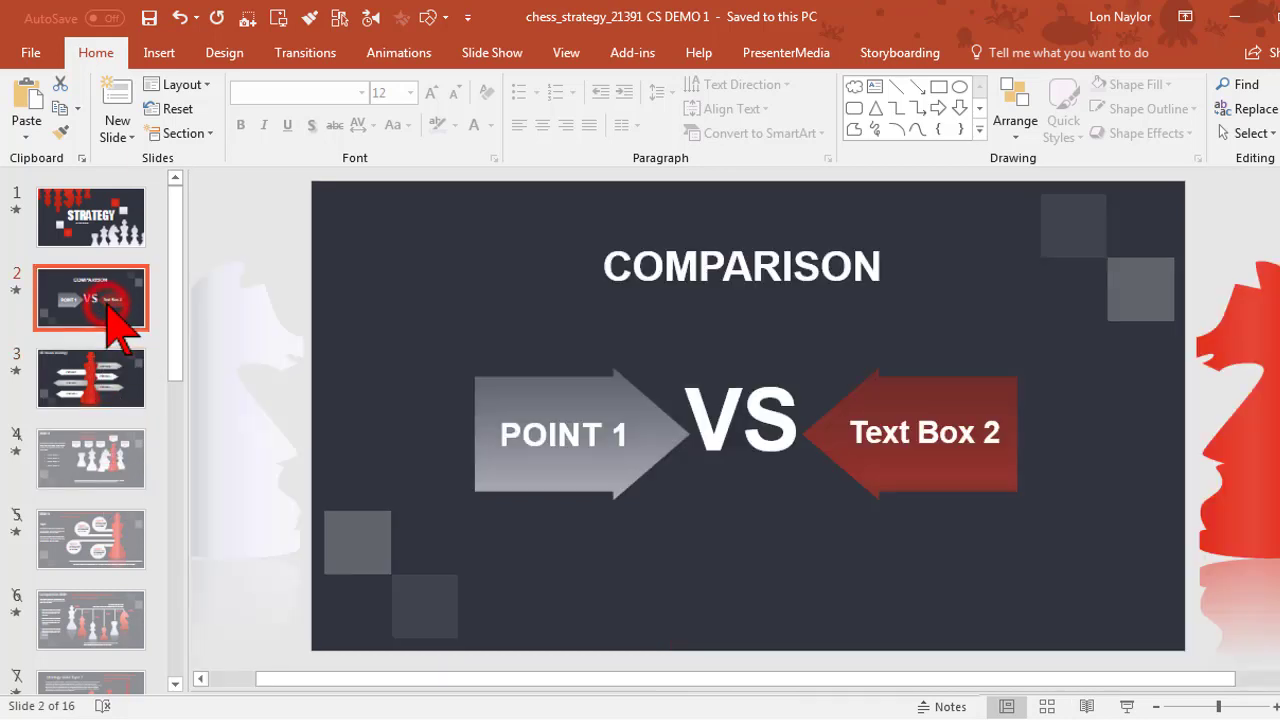
click(115, 412)
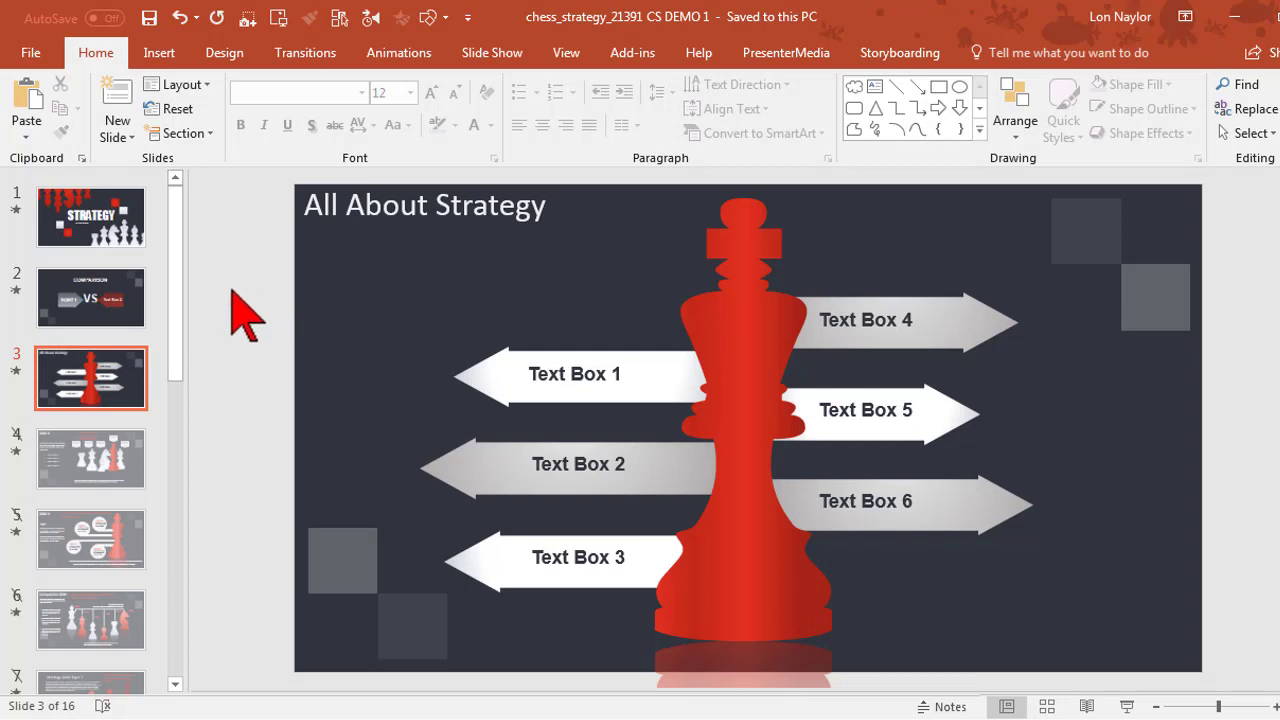
Show the Slide Show recording and timing options and return to the STRATEGY slide
click(514, 58)
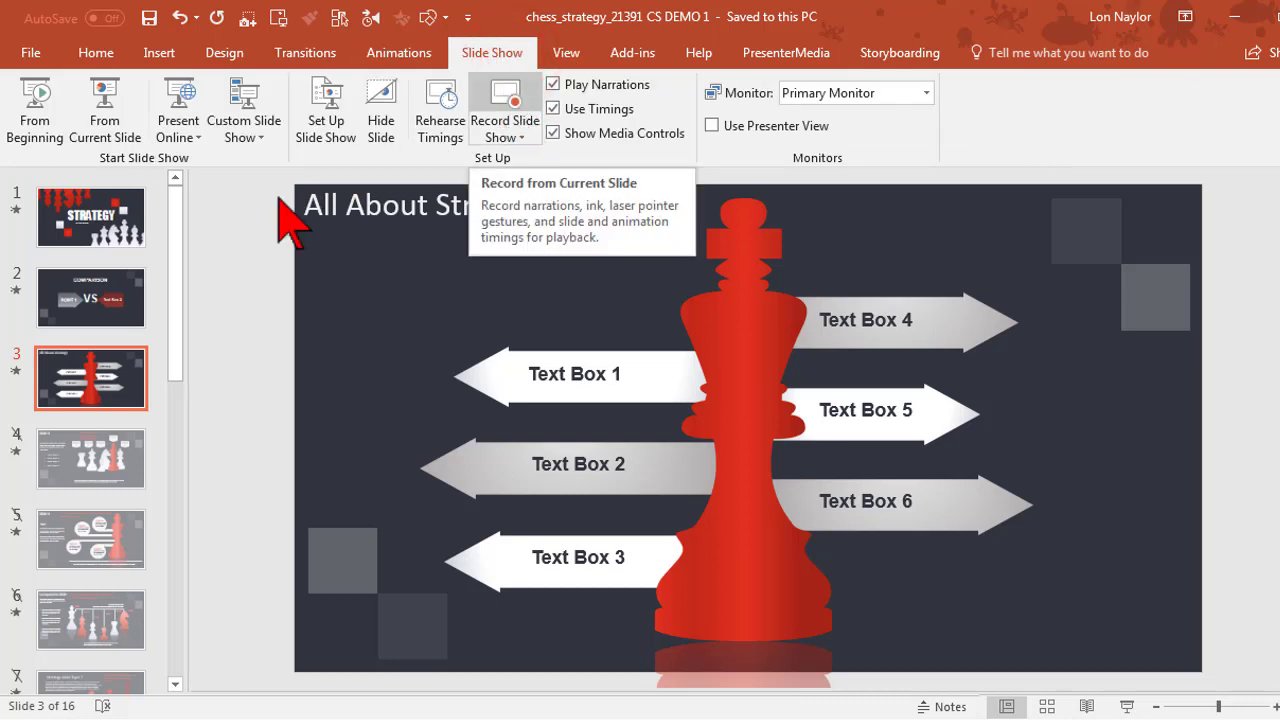
click(236, 233)
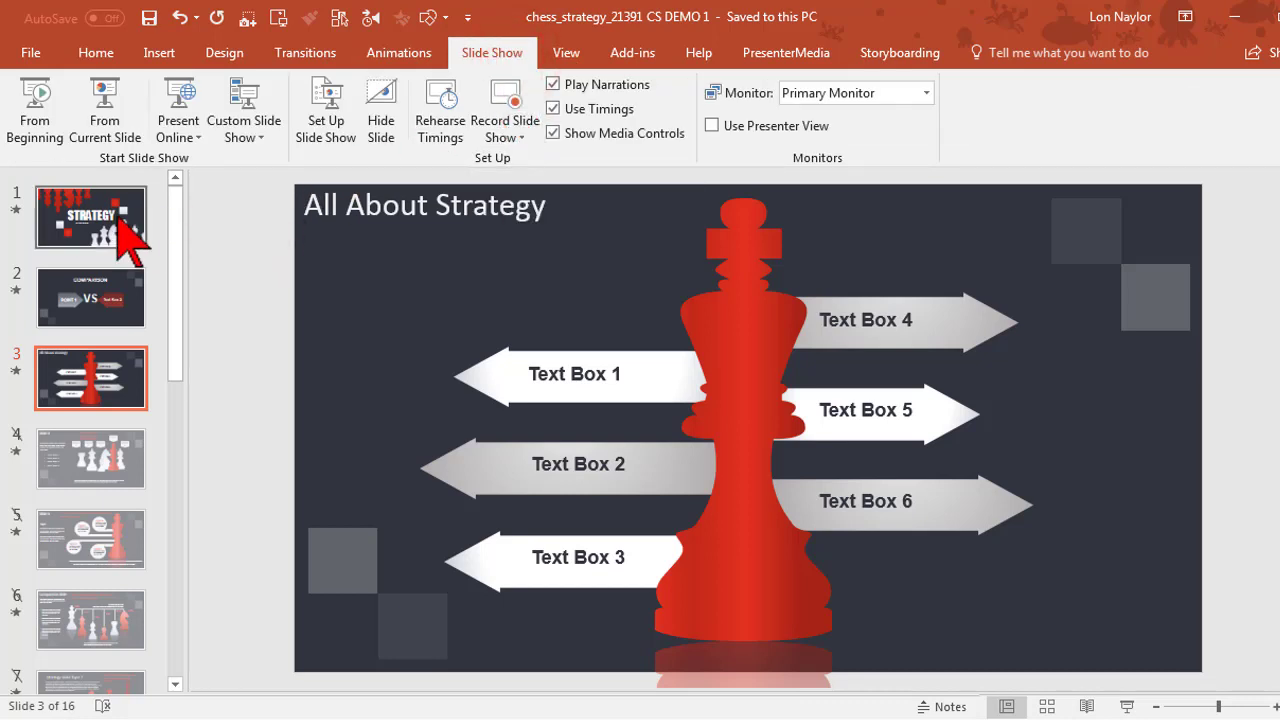
click(62, 224)
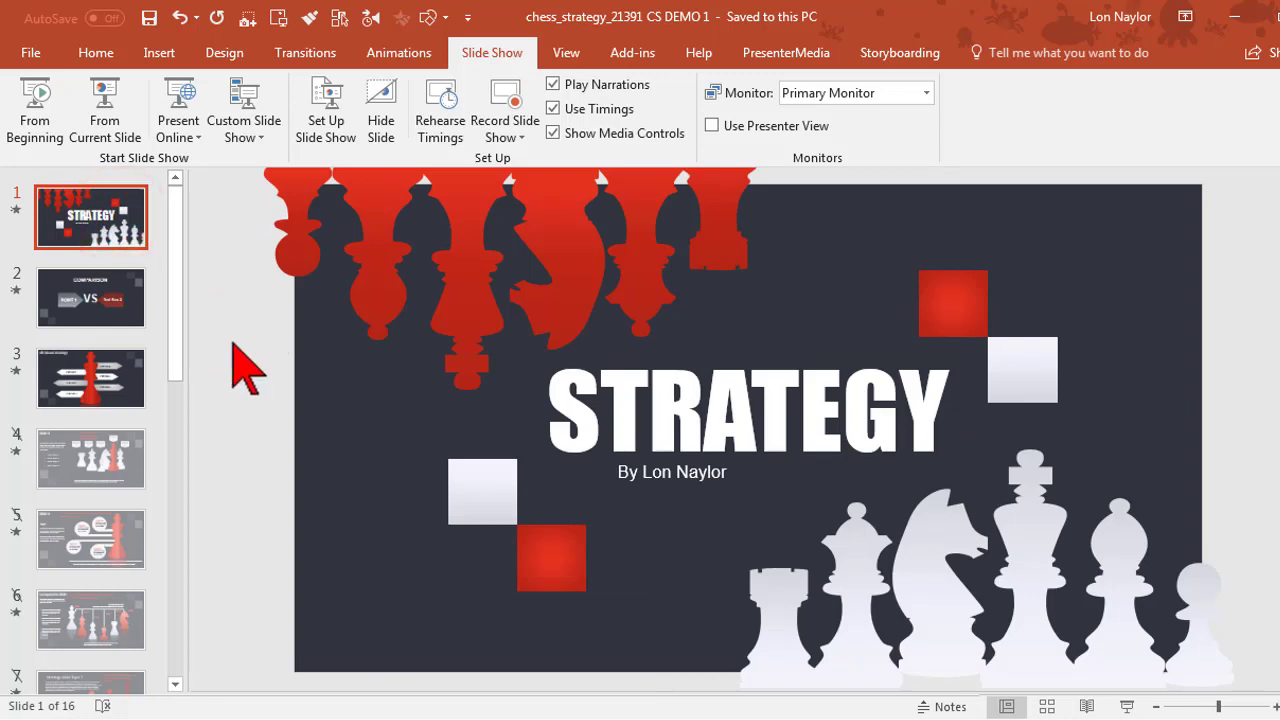
Unlock Track 1's narration audio, put the playhead at 0:00:05;17, and open Voice Narration
mouse_move(947, 719)
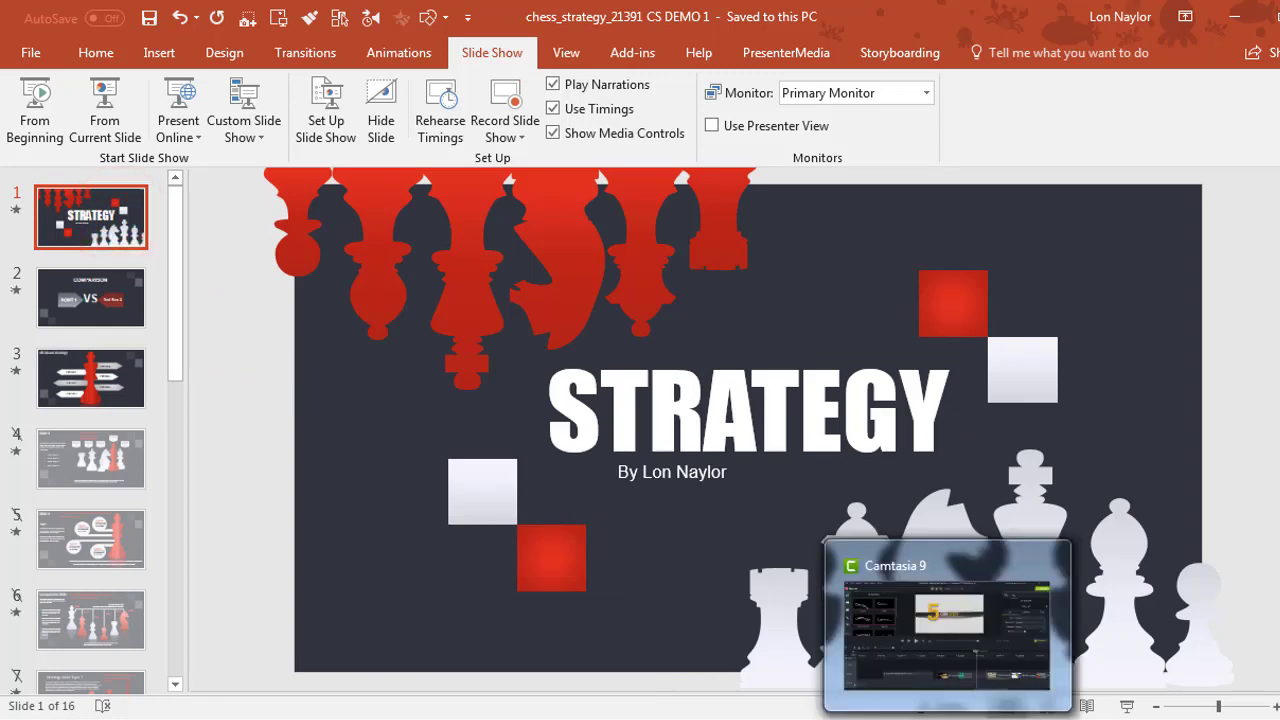
click(947, 719)
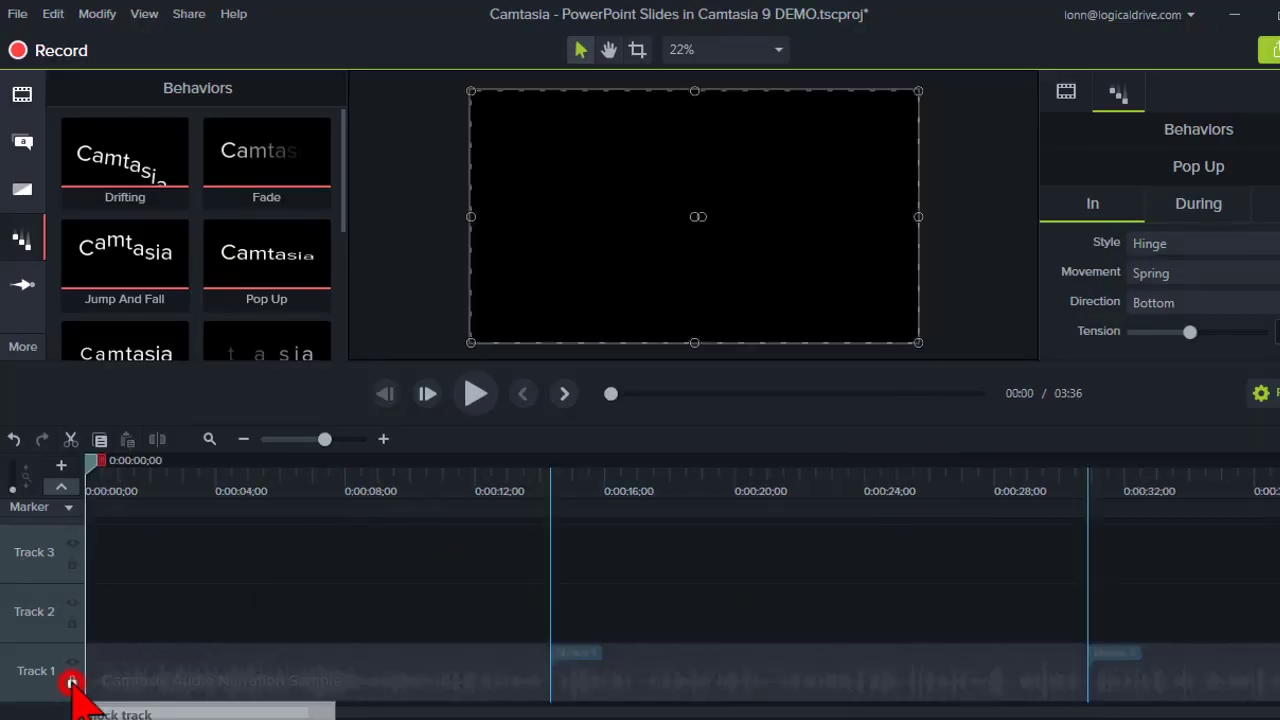
click(72, 682)
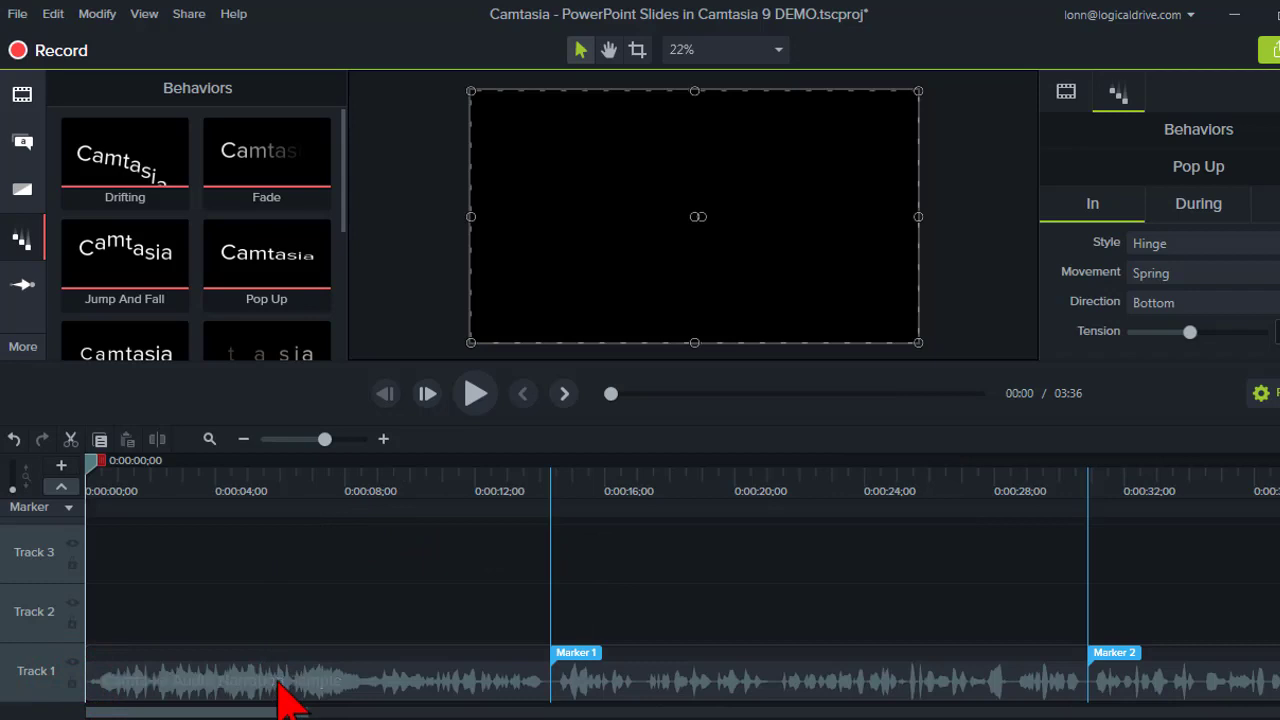
click(267, 482)
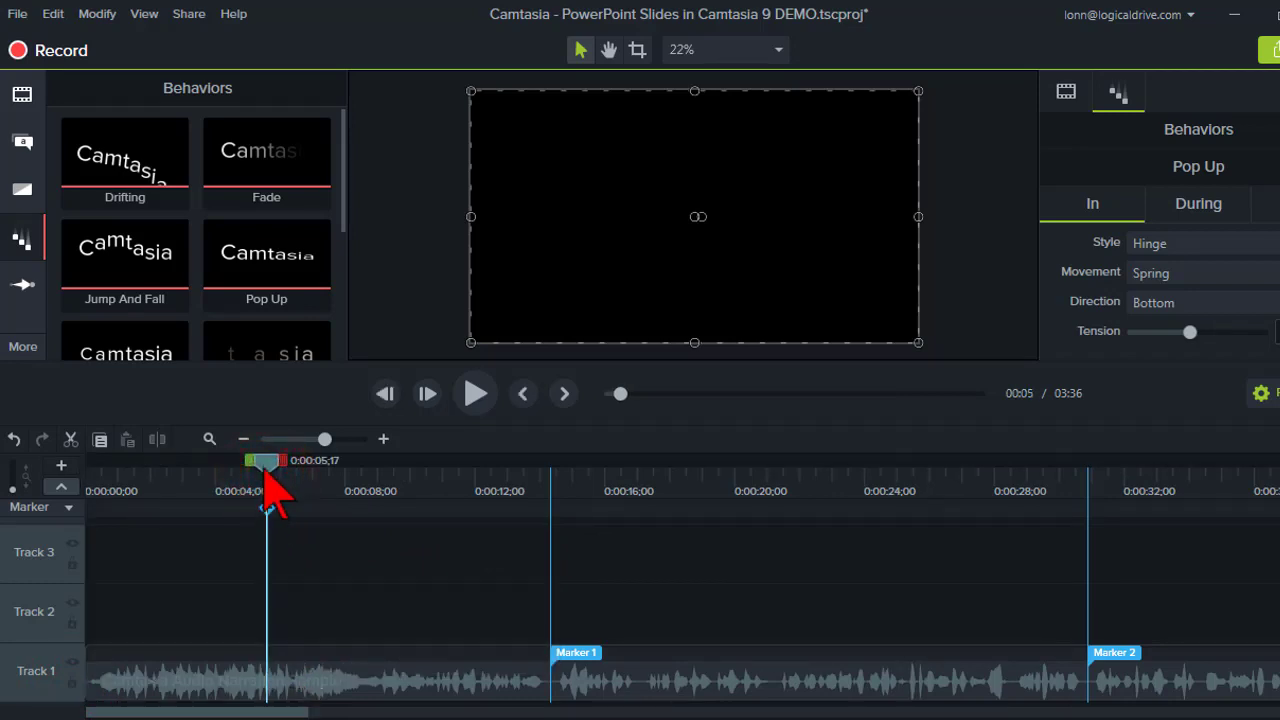
click(265, 462)
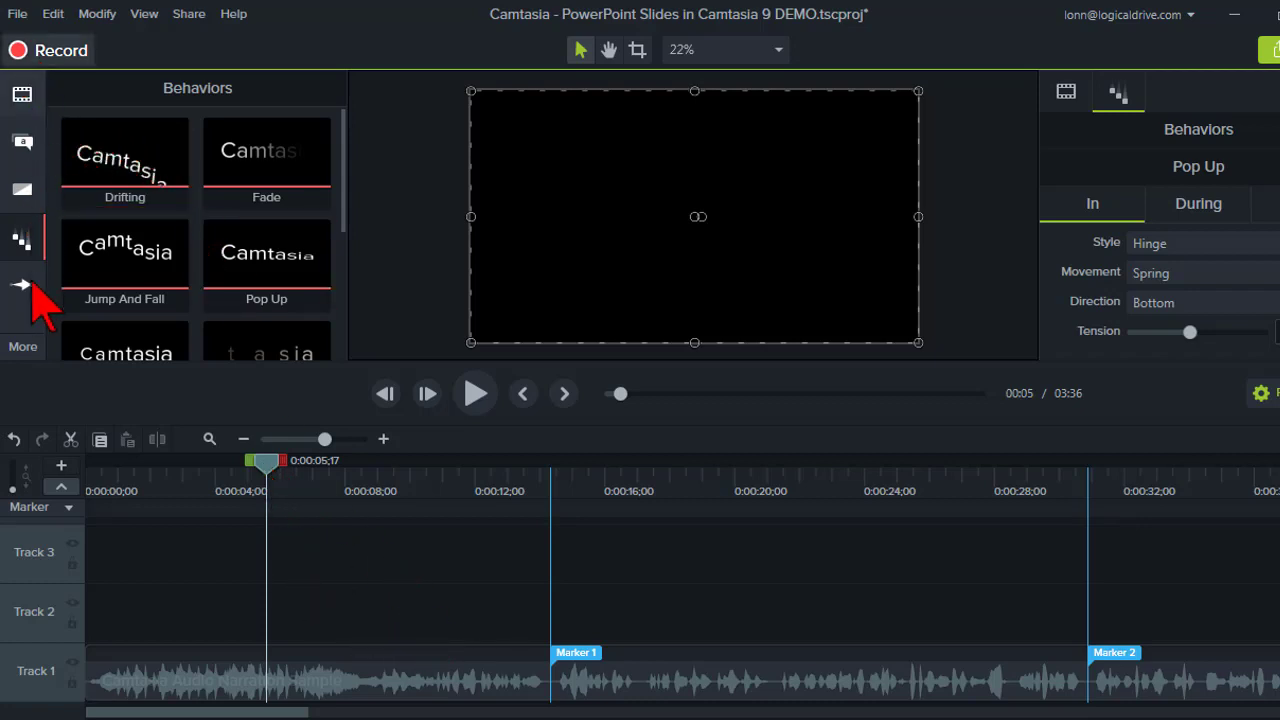
click(24, 346)
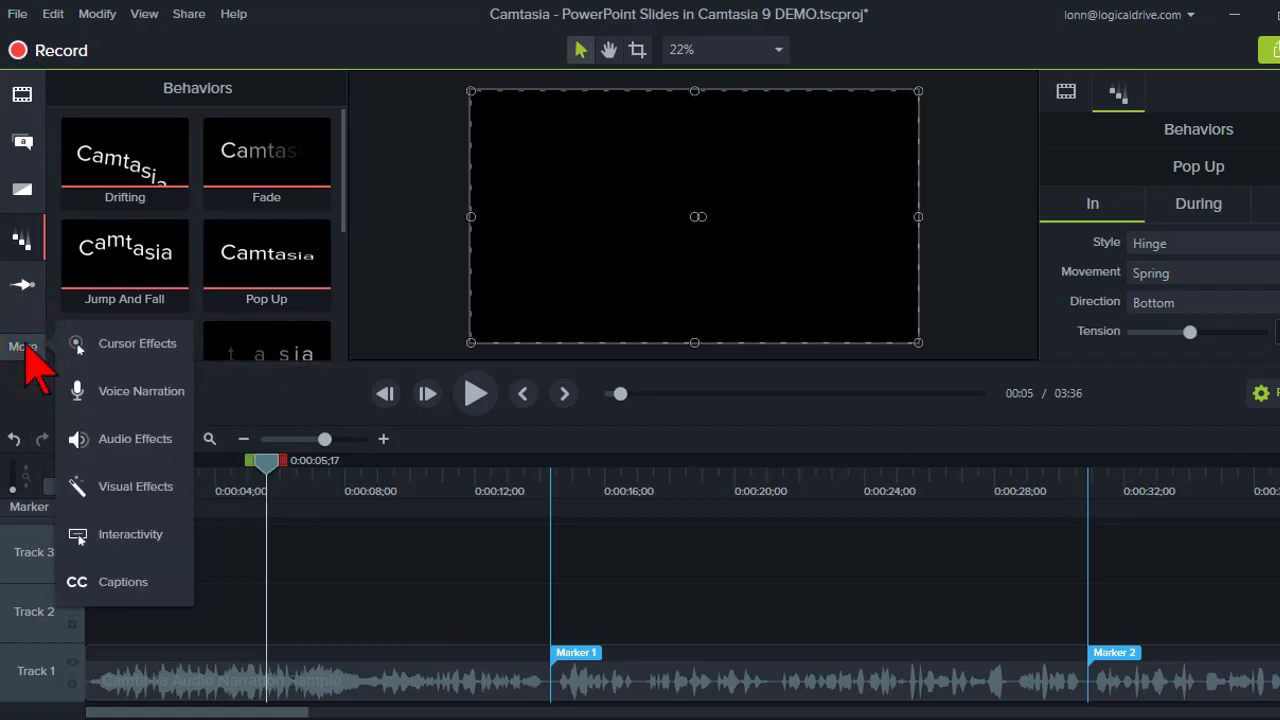
click(118, 388)
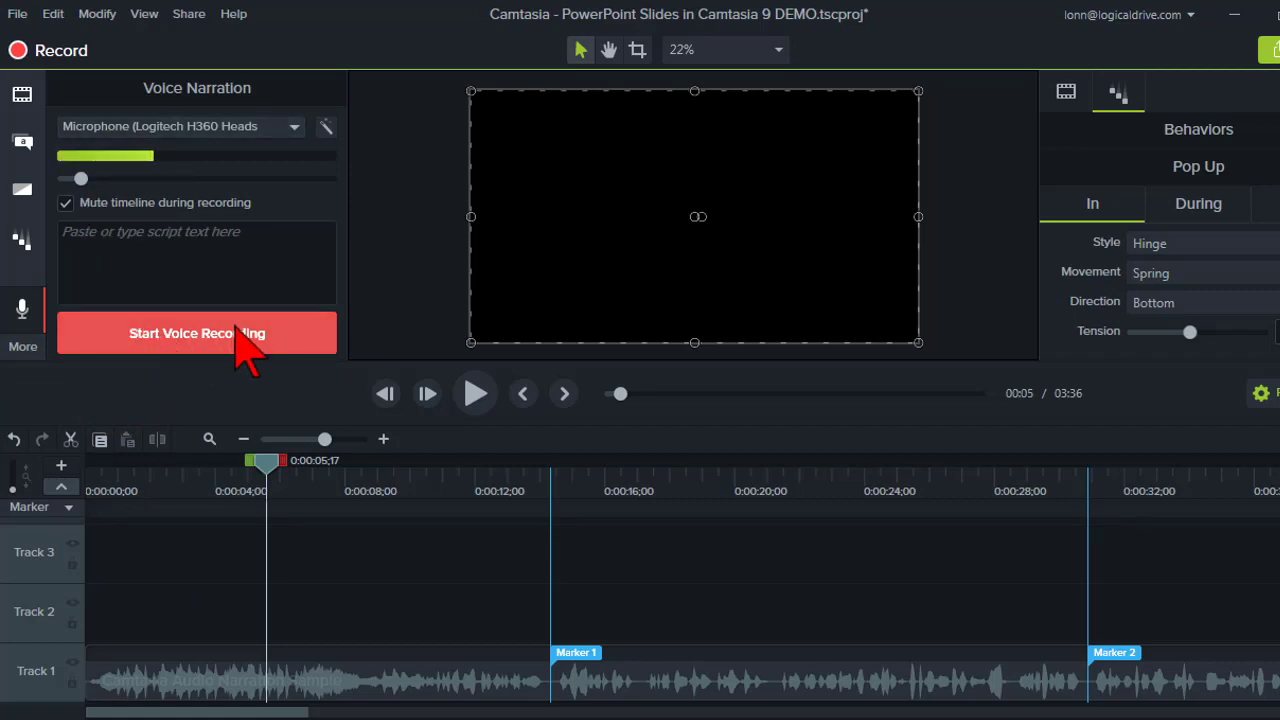
Show the media bin of slide images and select the narration audio clip
click(22, 94)
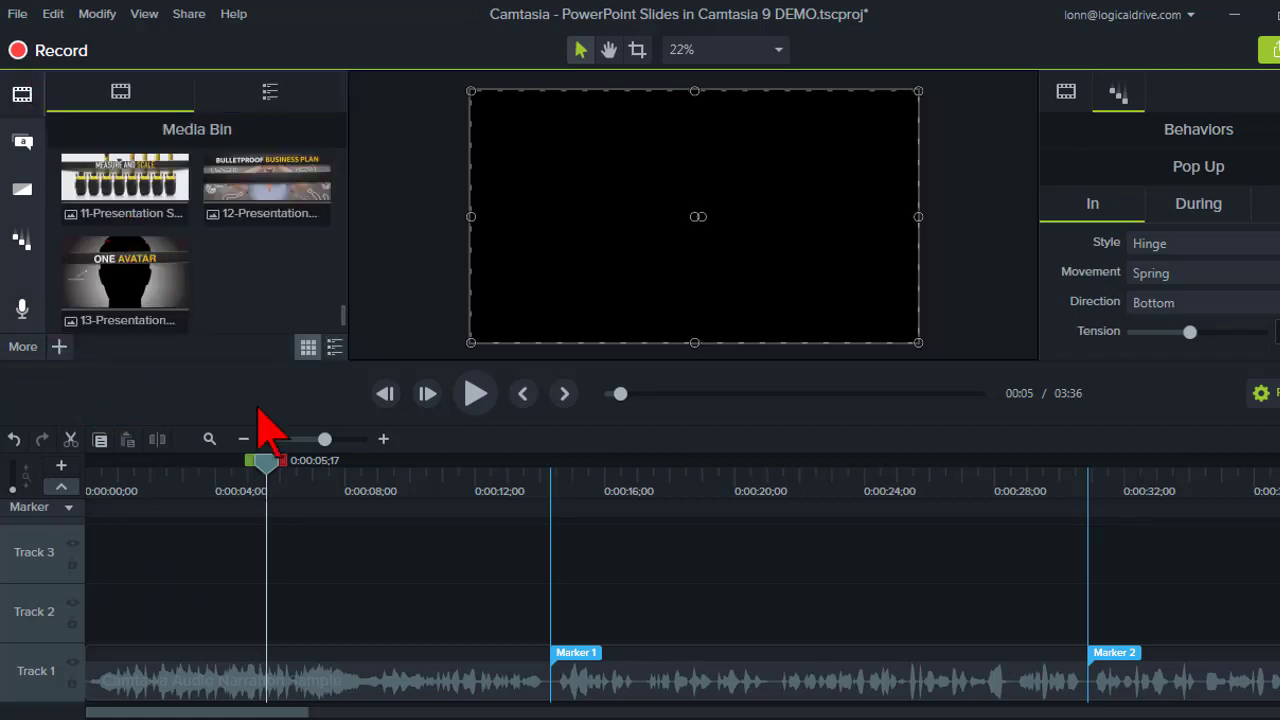
drag(331, 485, 362, 484)
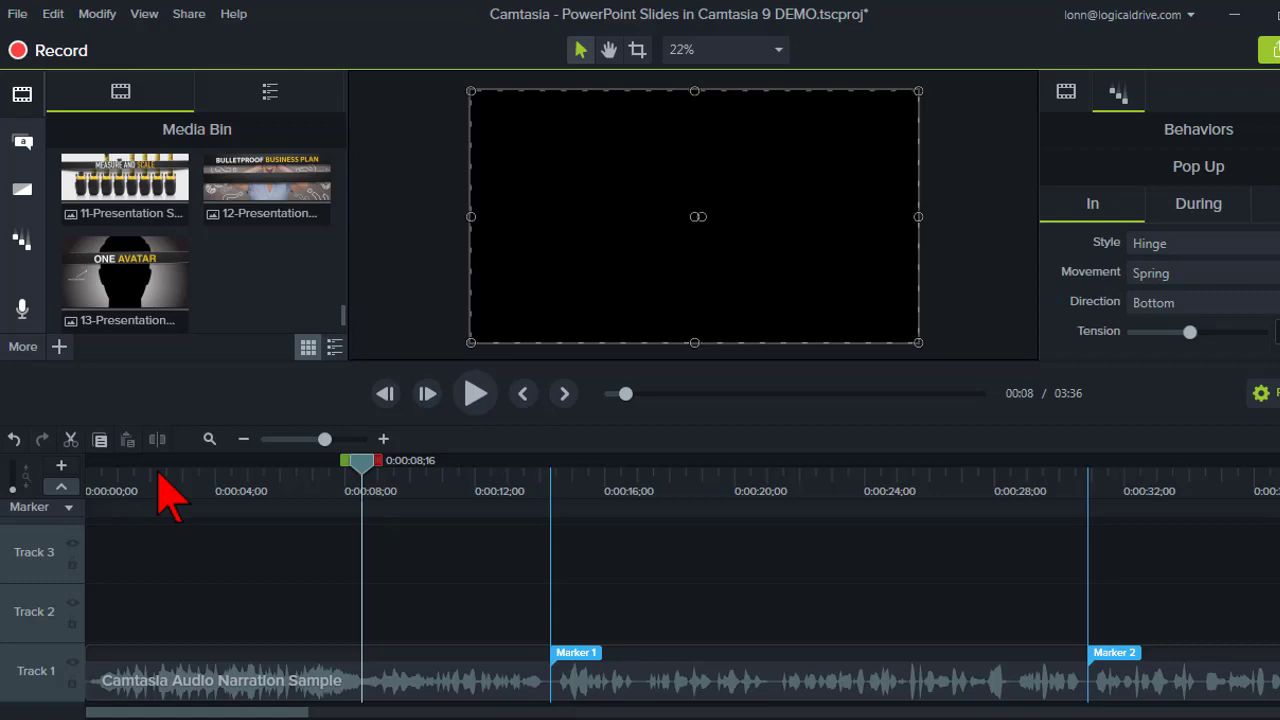
click(398, 688)
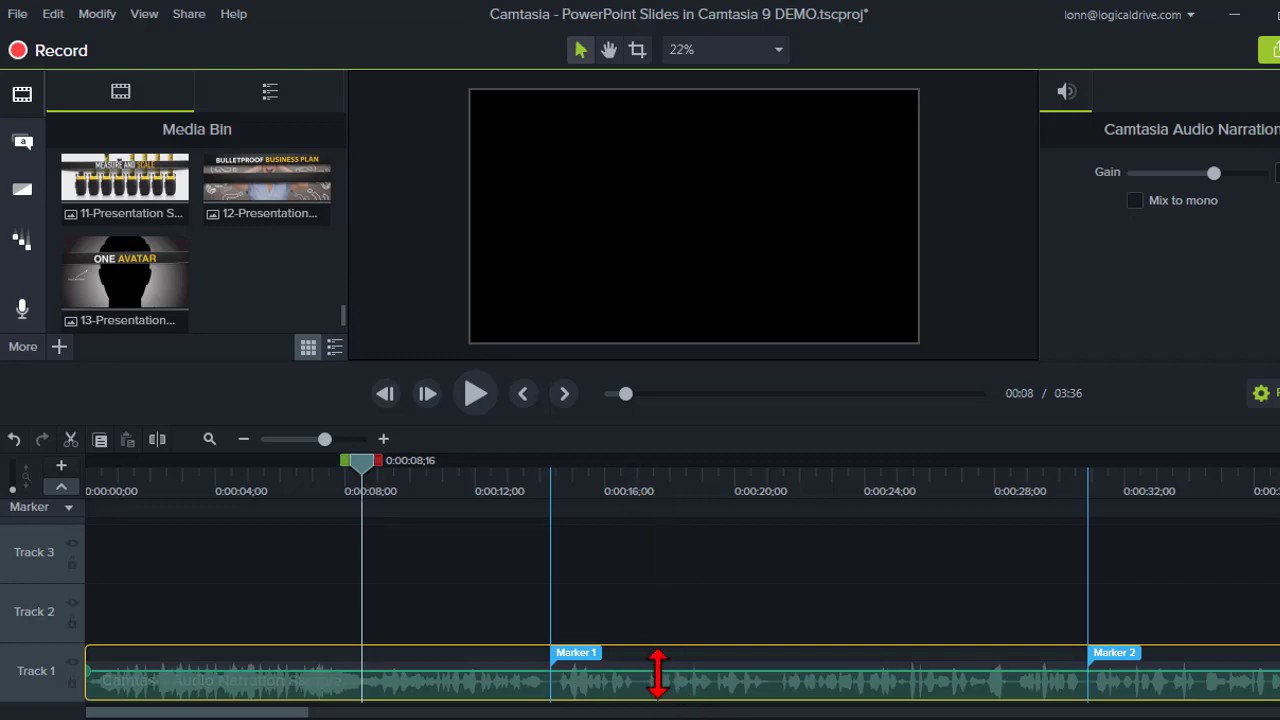
Select the 0:00:16 to 0:00:18;29 range, clear it, and park the playhead at 0:00:12;10
click(638, 476)
drag(650, 462, 724, 466)
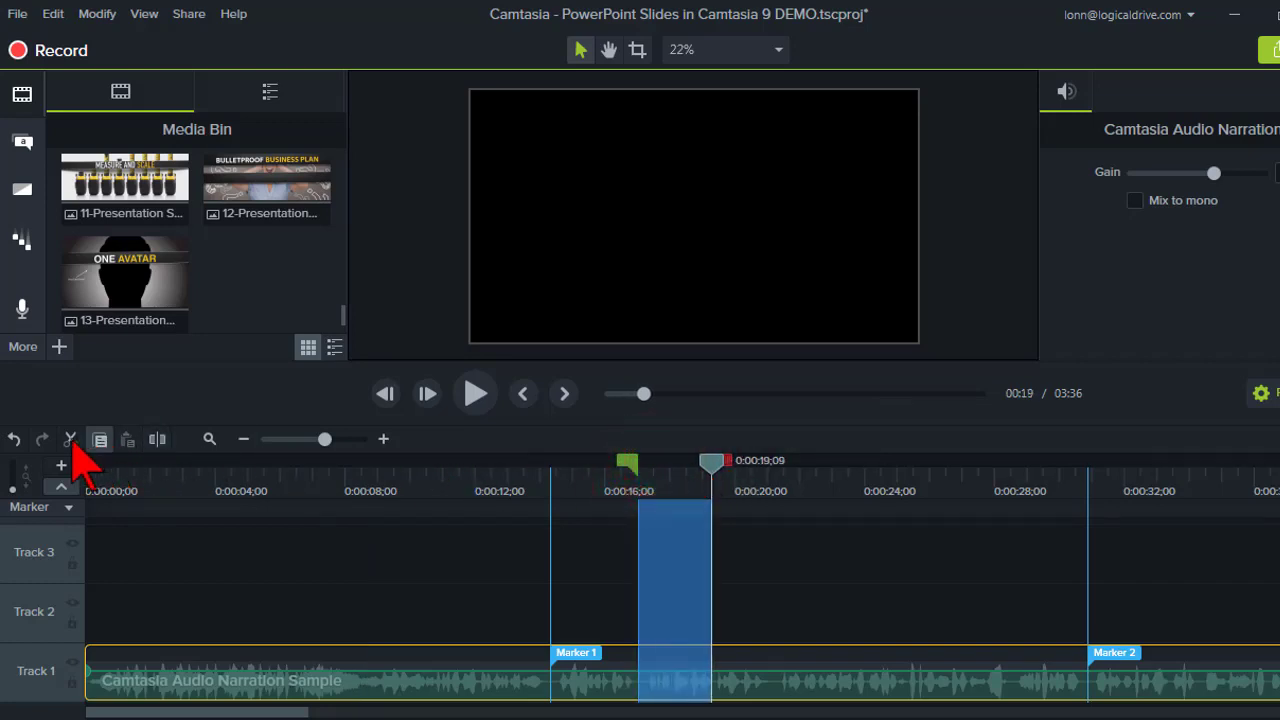
click(686, 477)
click(686, 477)
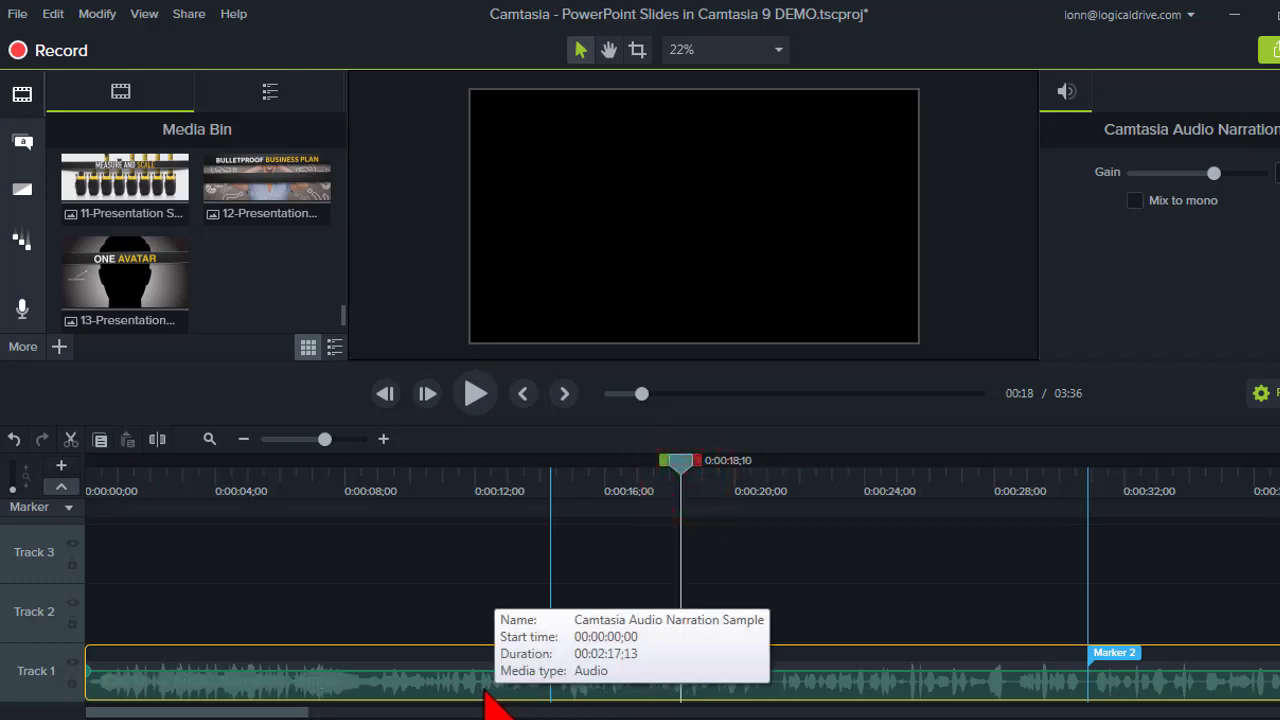
click(485, 478)
Rewind near the start and view the properties of Marker 1 (0:00:14;10), then Marker 2
mouse_move(485, 476)
mouse_down()
mouse_move(88, 486)
mouse_move(551, 489)
mouse_up()
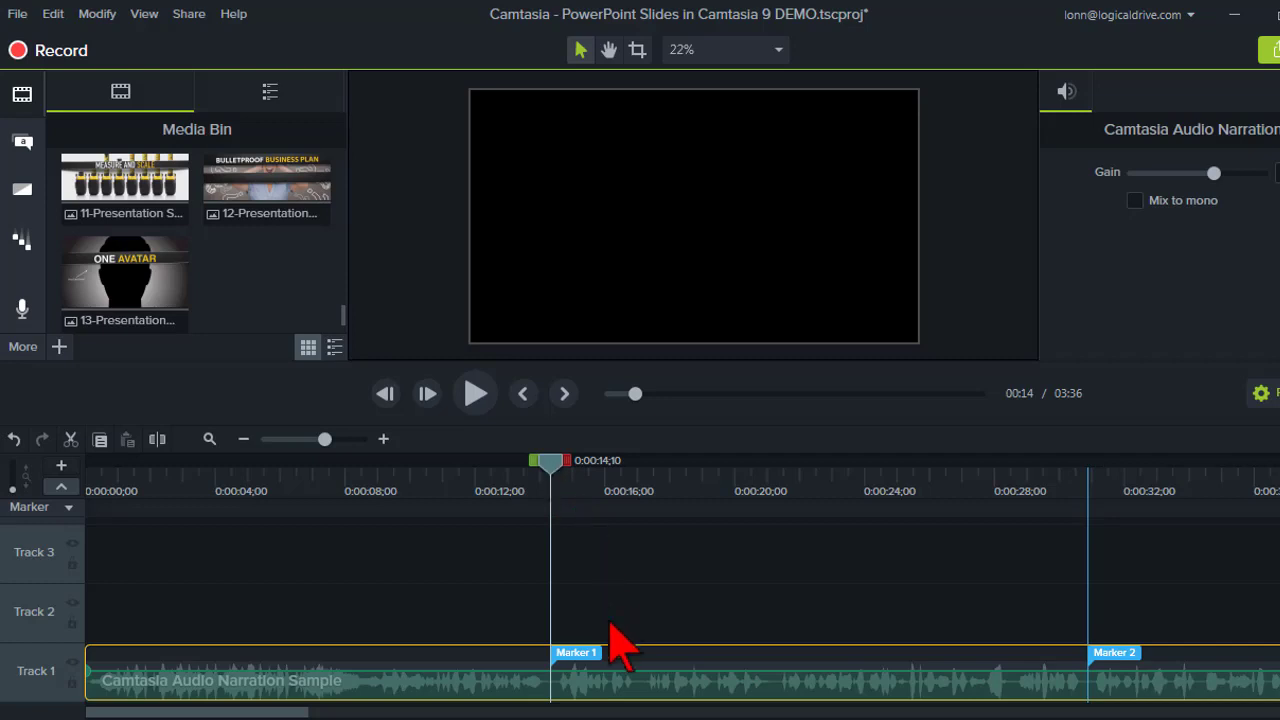
click(576, 652)
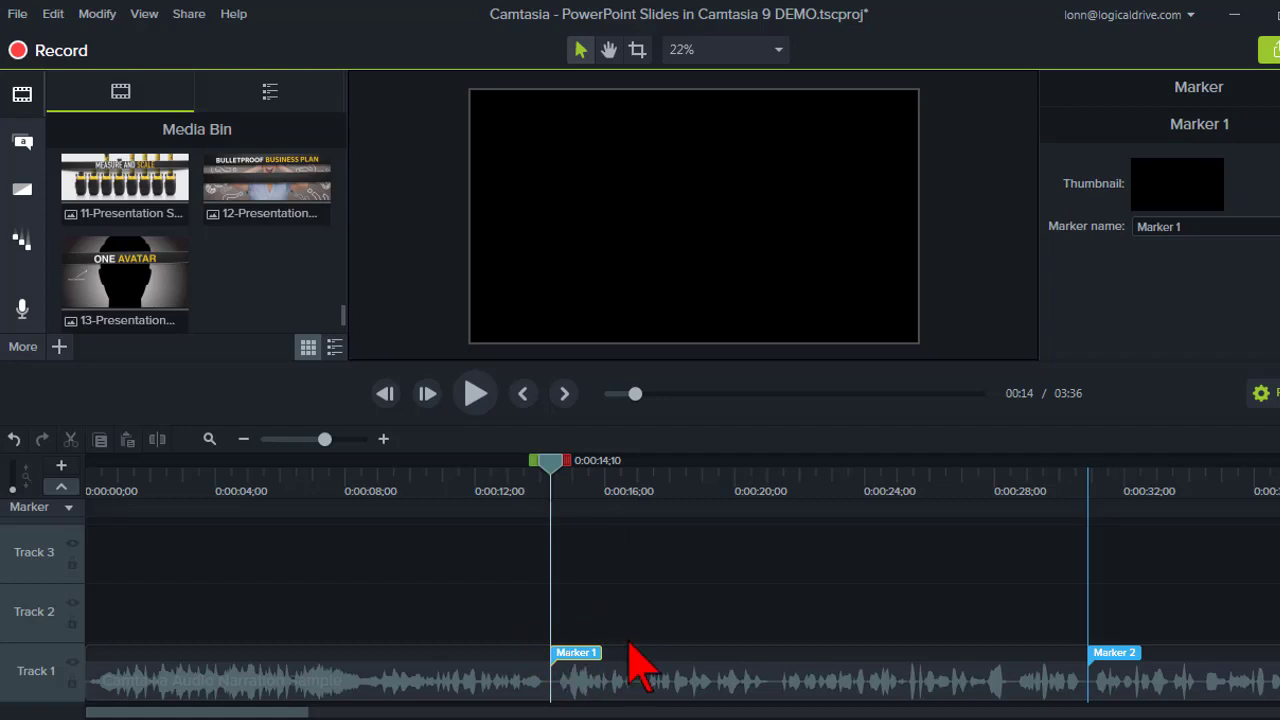
click(1115, 654)
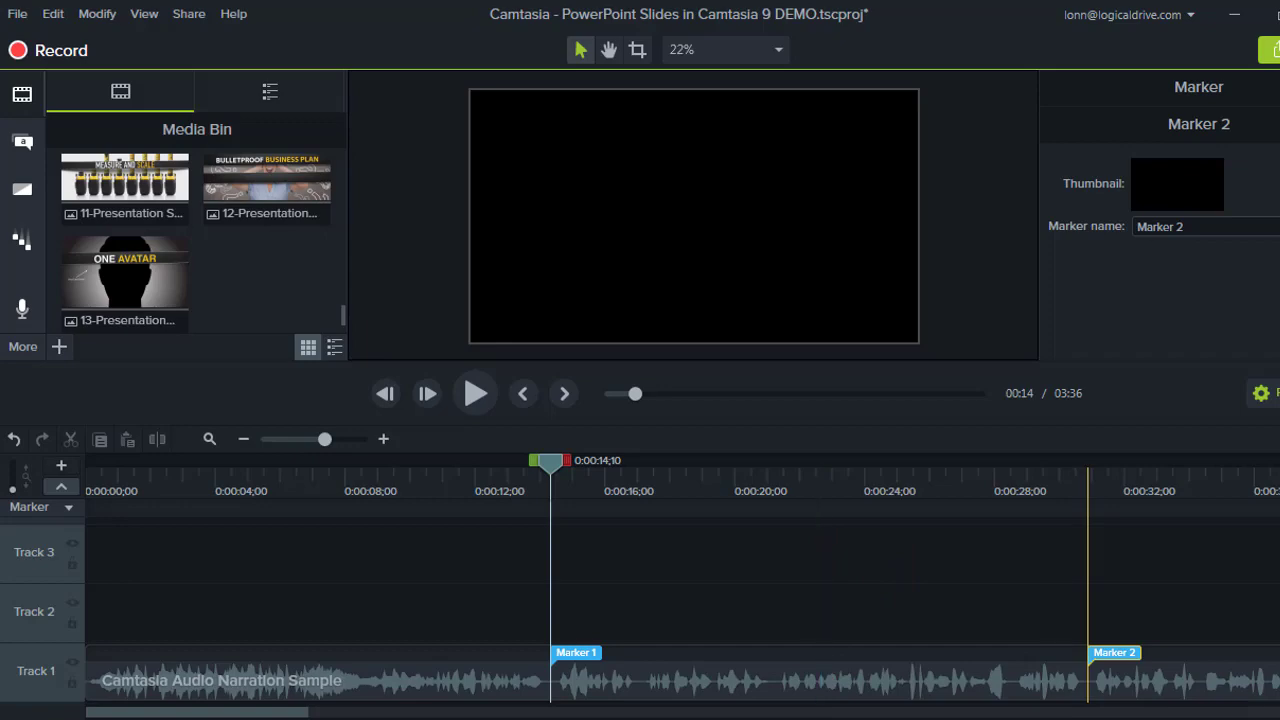
mouse_move(554, 719)
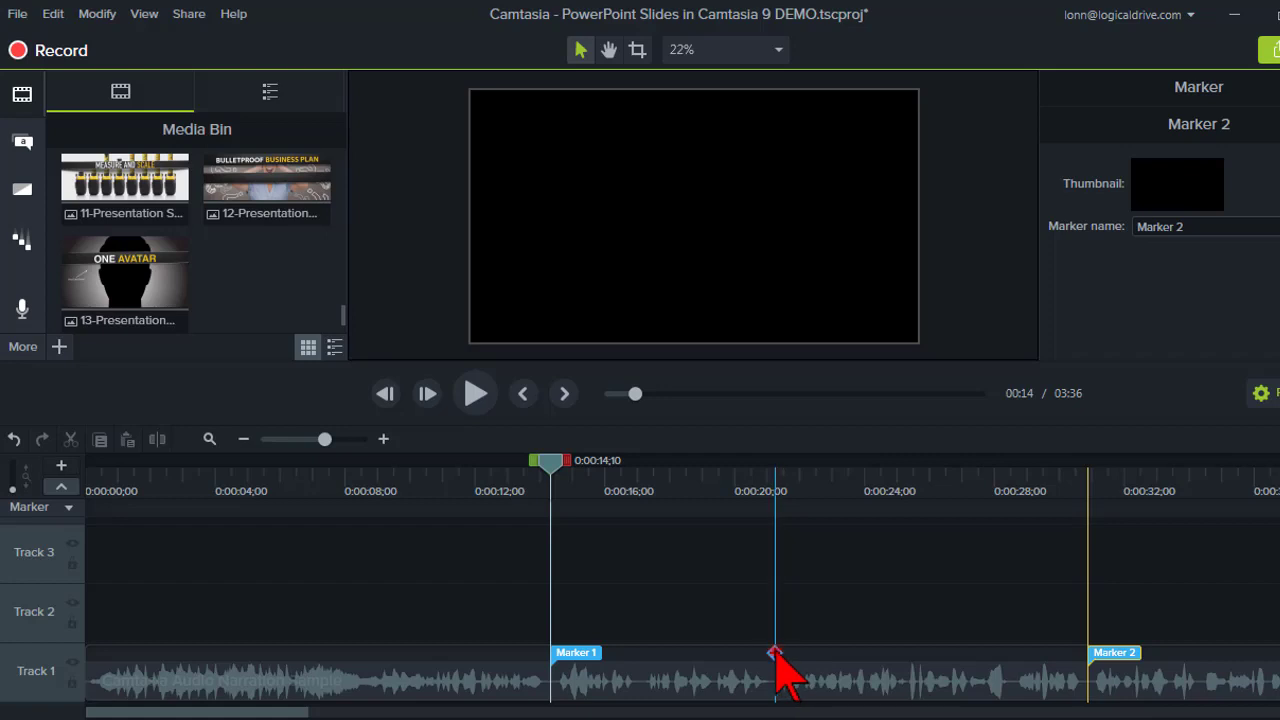
Add a narration marker at about 0:00:21 and a timeline marker at 0:00:08;20, then select Marker 1
click(775, 652)
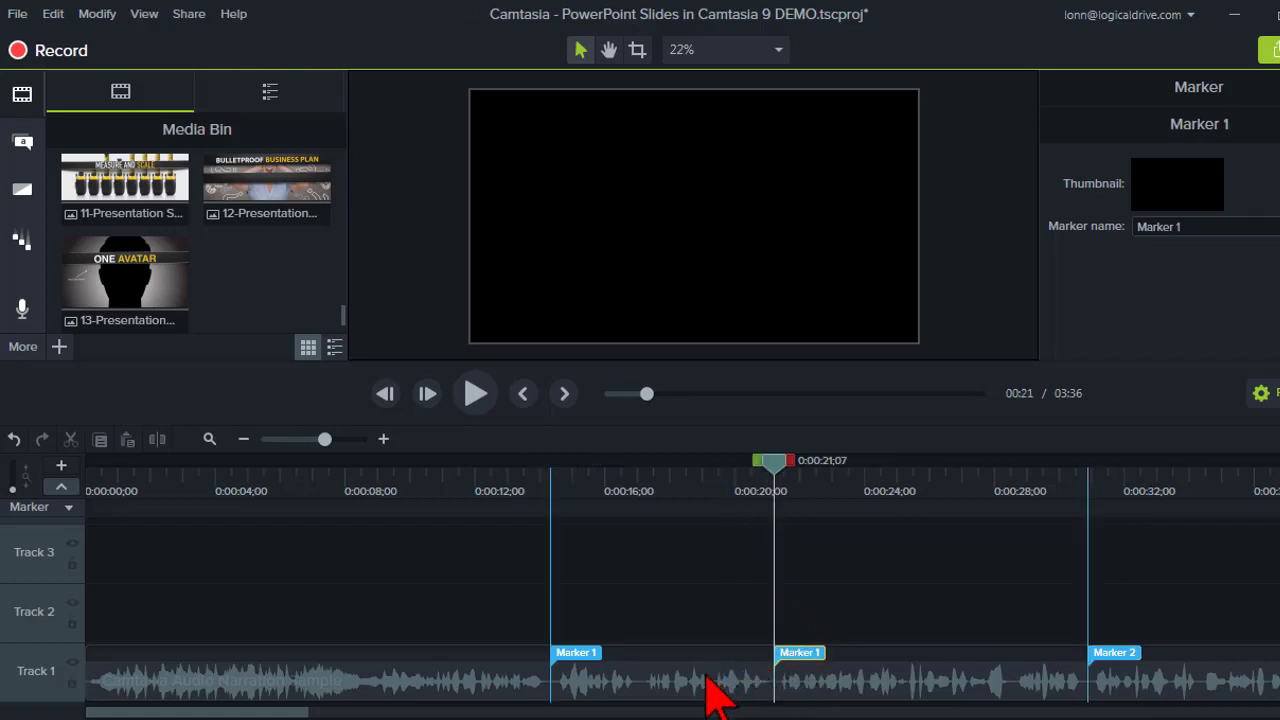
click(366, 478)
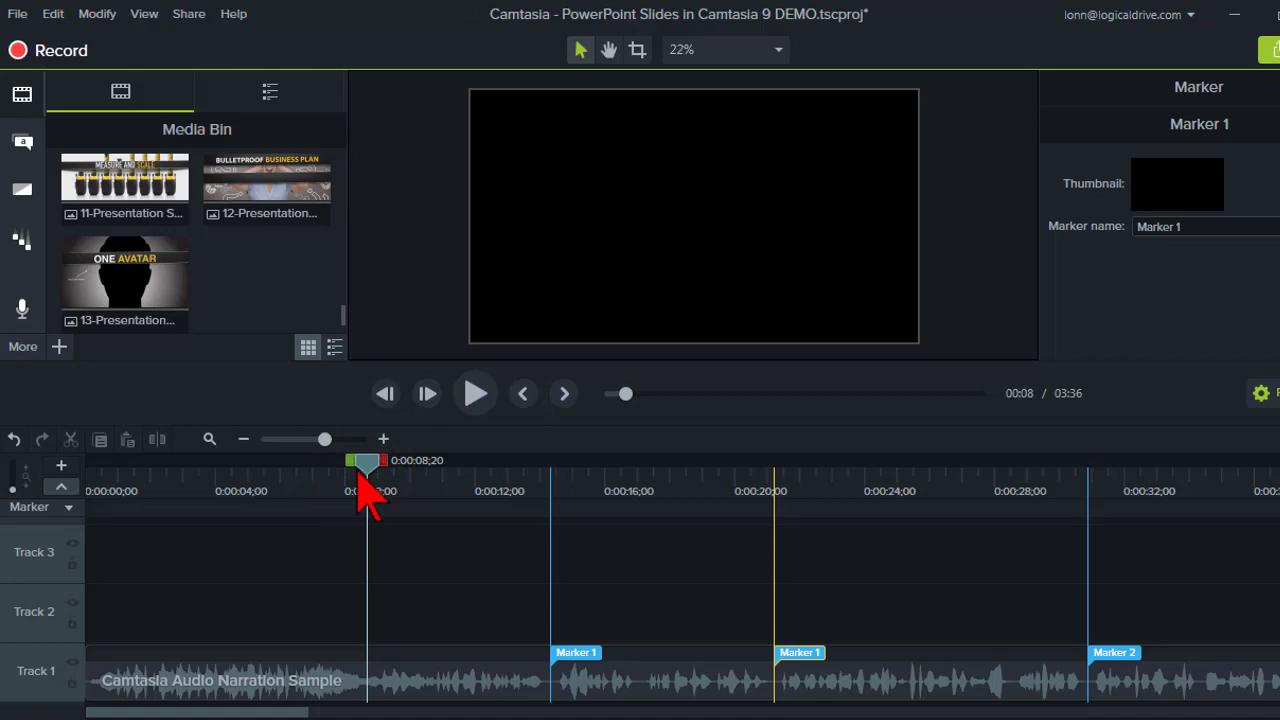
click(371, 465)
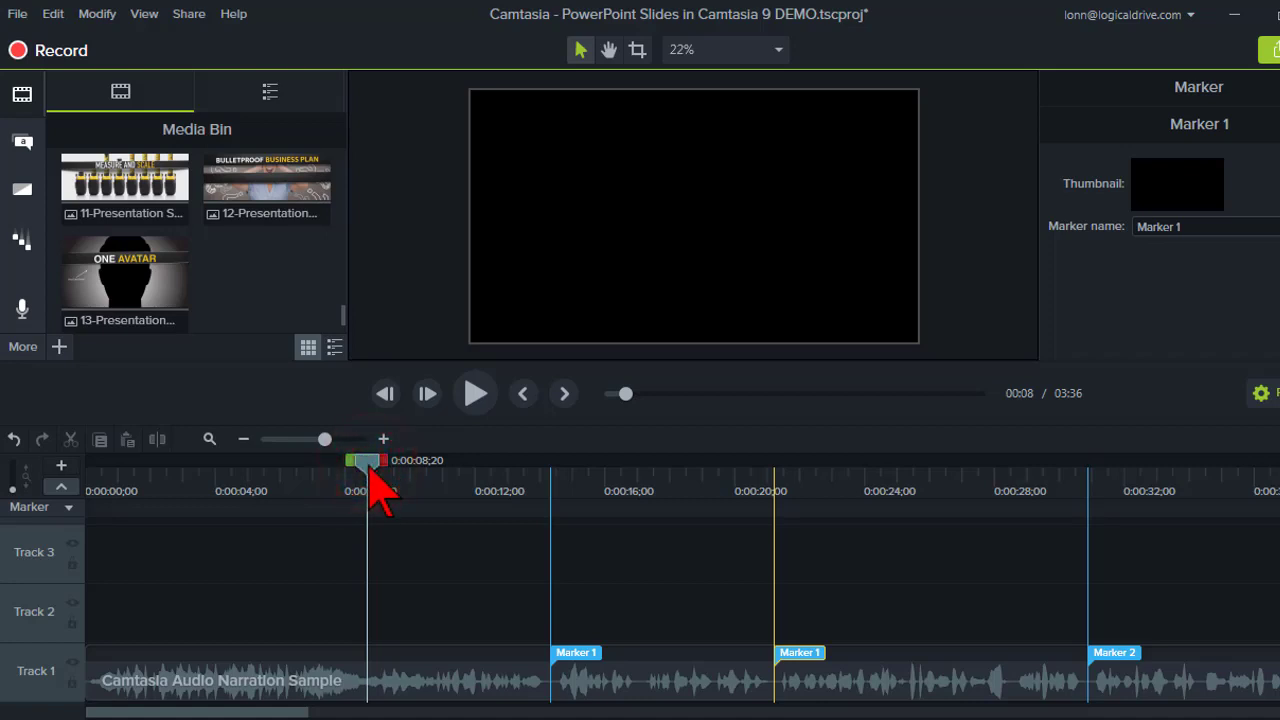
click(385, 507)
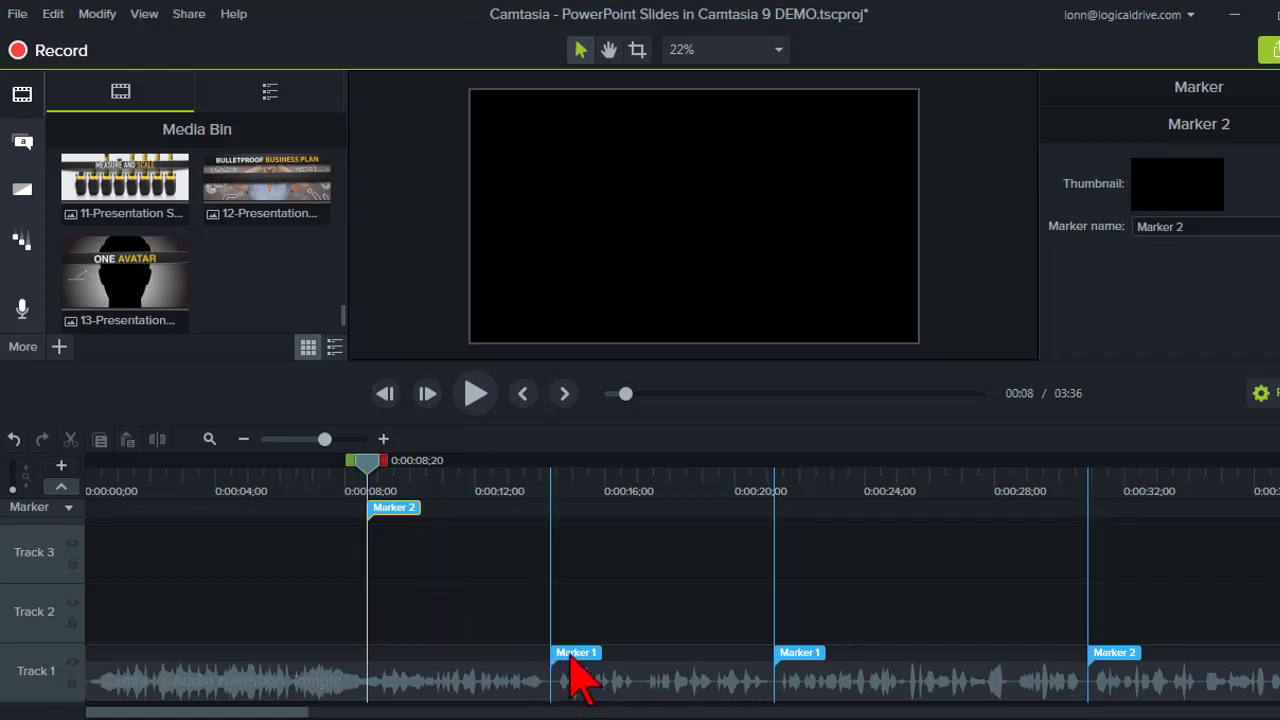
click(571, 655)
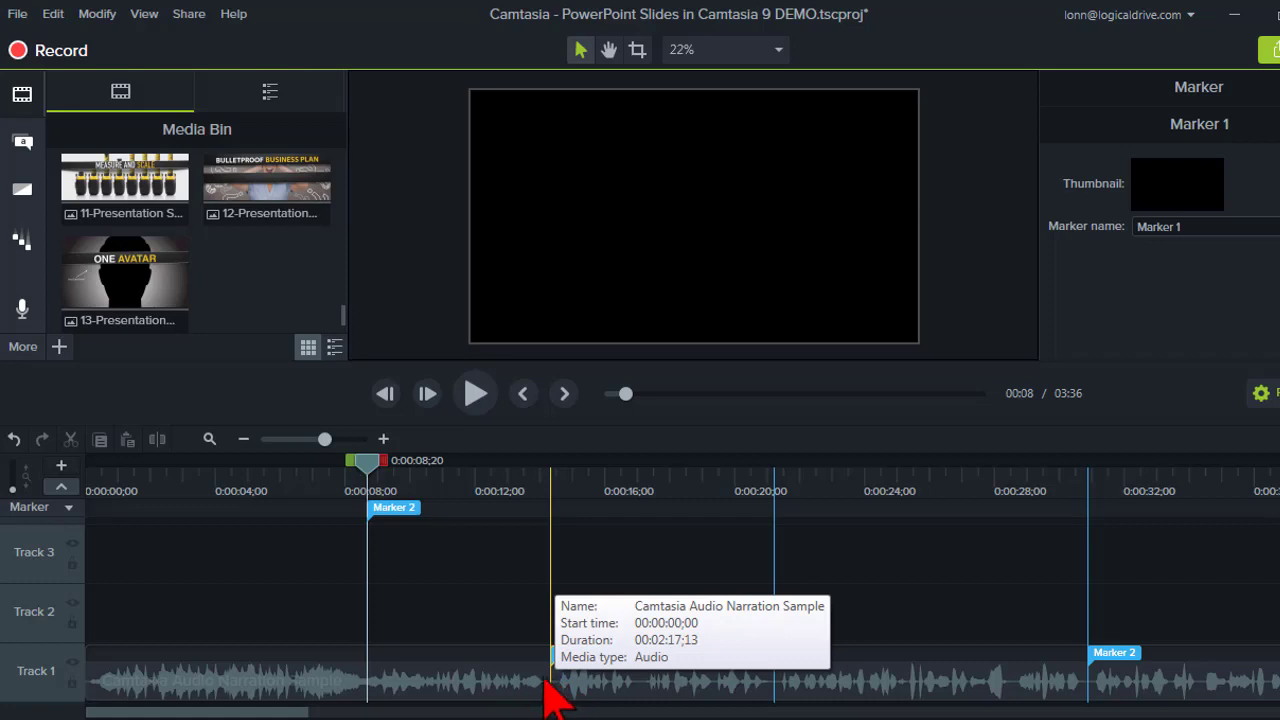
Slide the narration clip later on the timeline, then move it back to the start
click(392, 508)
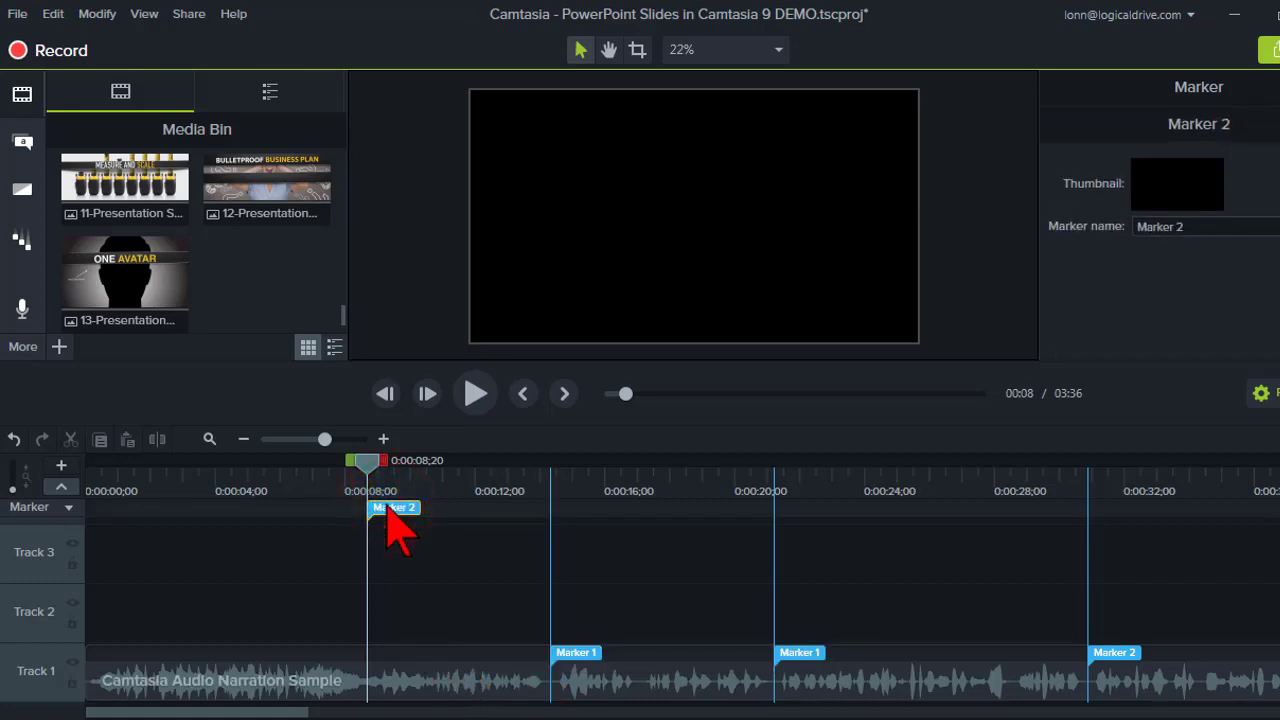
click(416, 675)
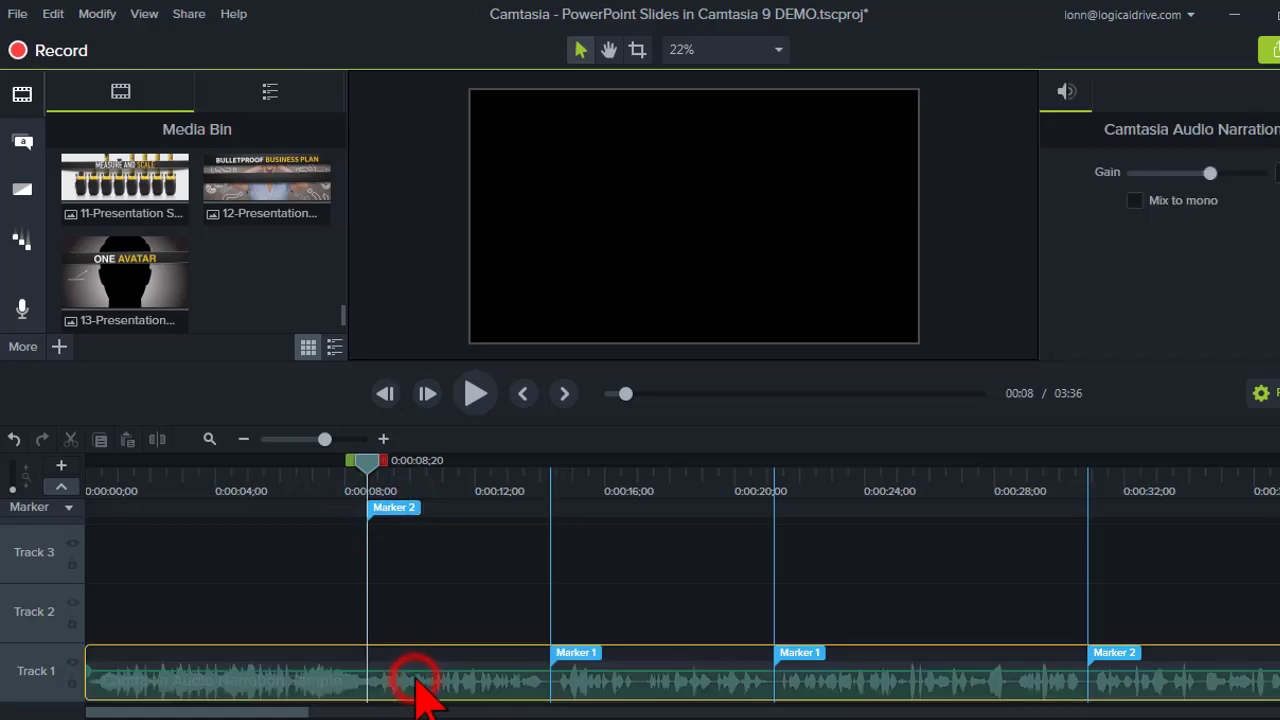
drag(417, 684, 540, 688)
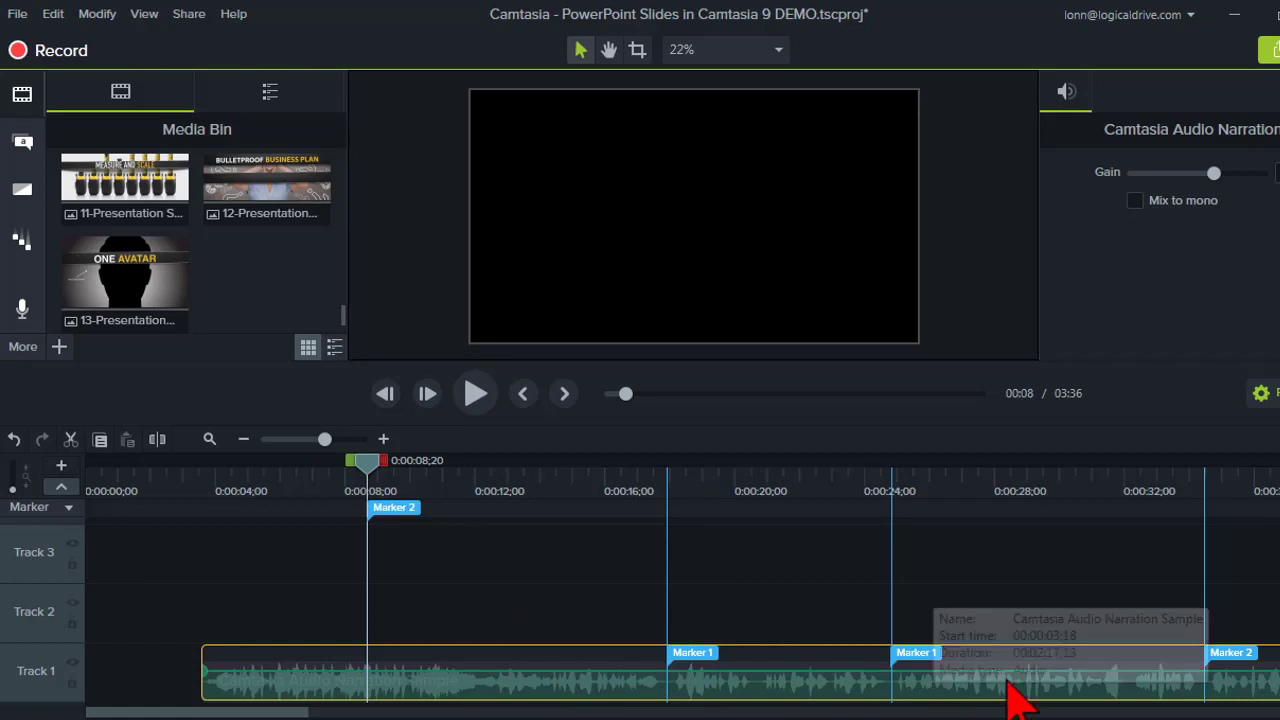
drag(848, 698, 716, 700)
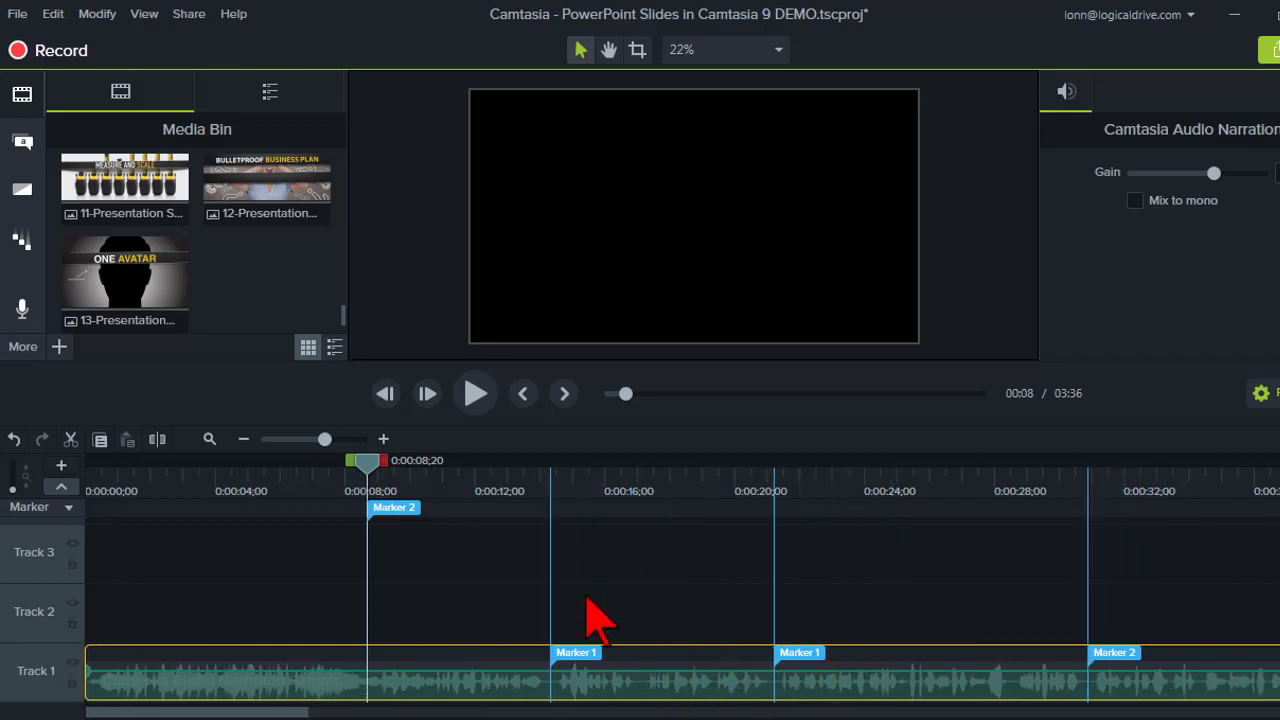
Delete the extra Marker 2 near 8 seconds and switch to the PowerPoint chess deck
click(400, 507)
key(Delete)
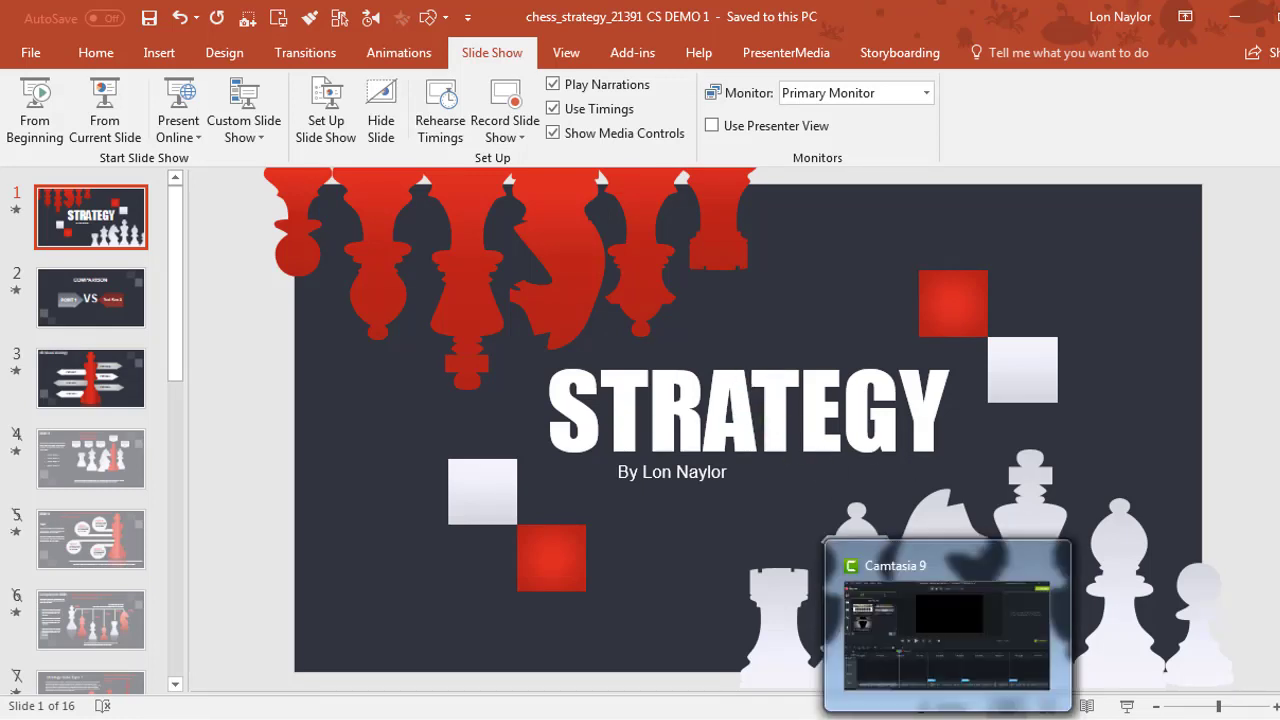
click(947, 719)
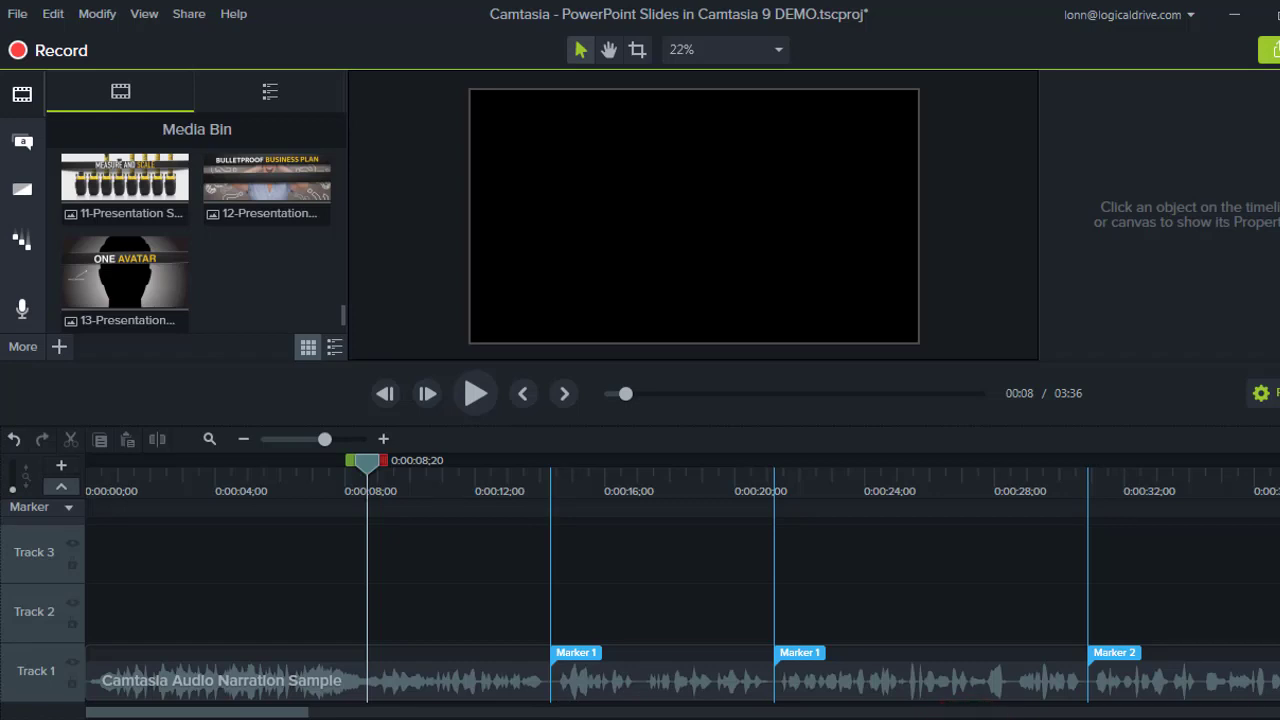
Bring the chess deck forward and browse COMPARISON, All About Strategy, then the STRATEGY title slide
mouse_move(555, 719)
click(480, 660)
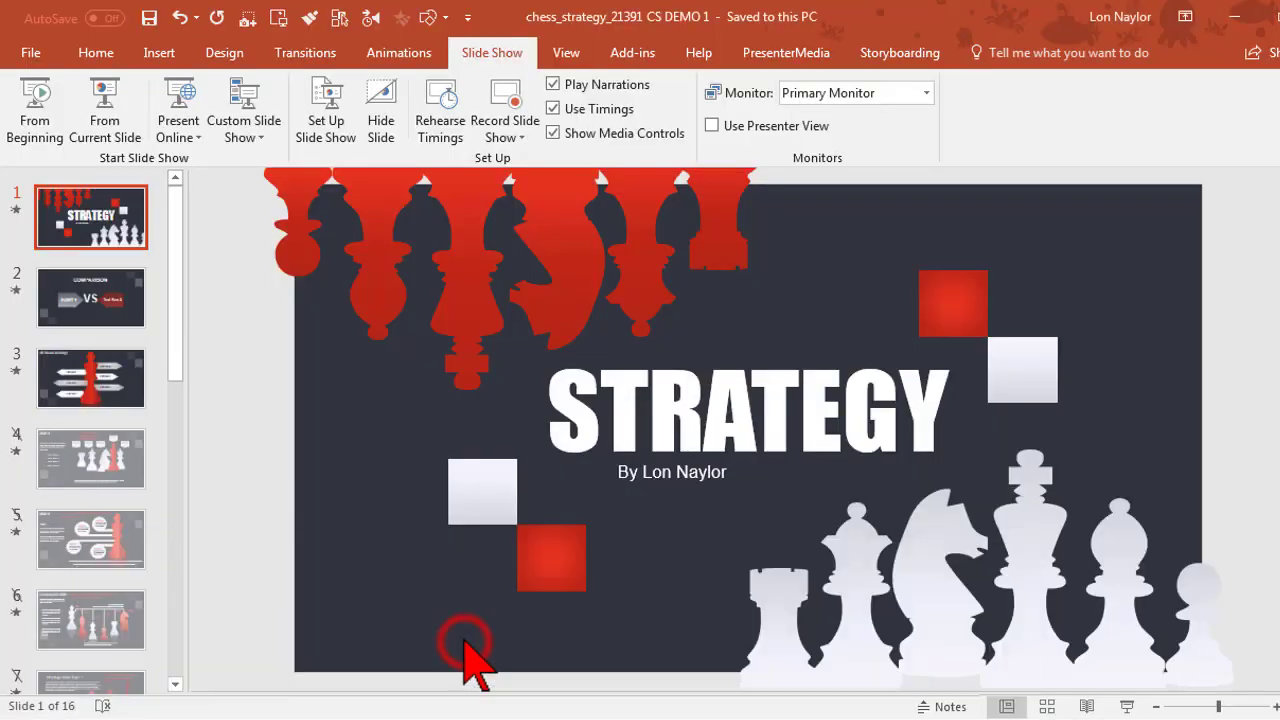
click(109, 305)
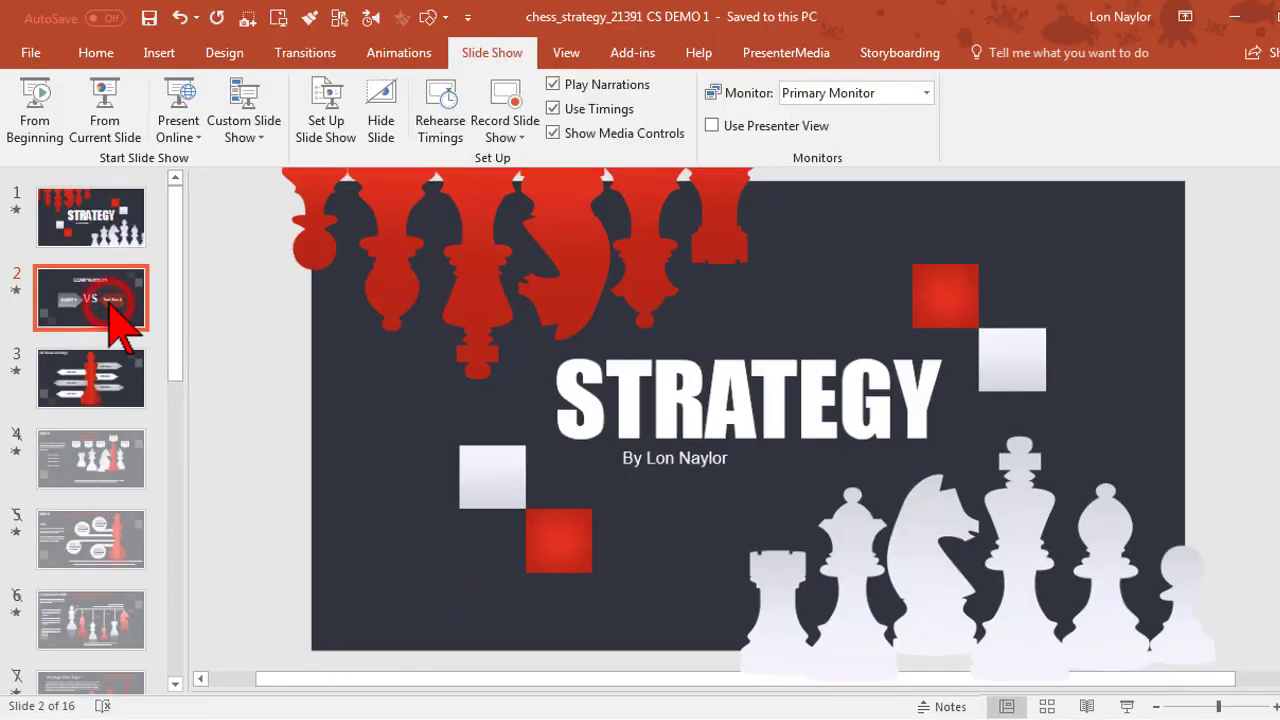
click(104, 378)
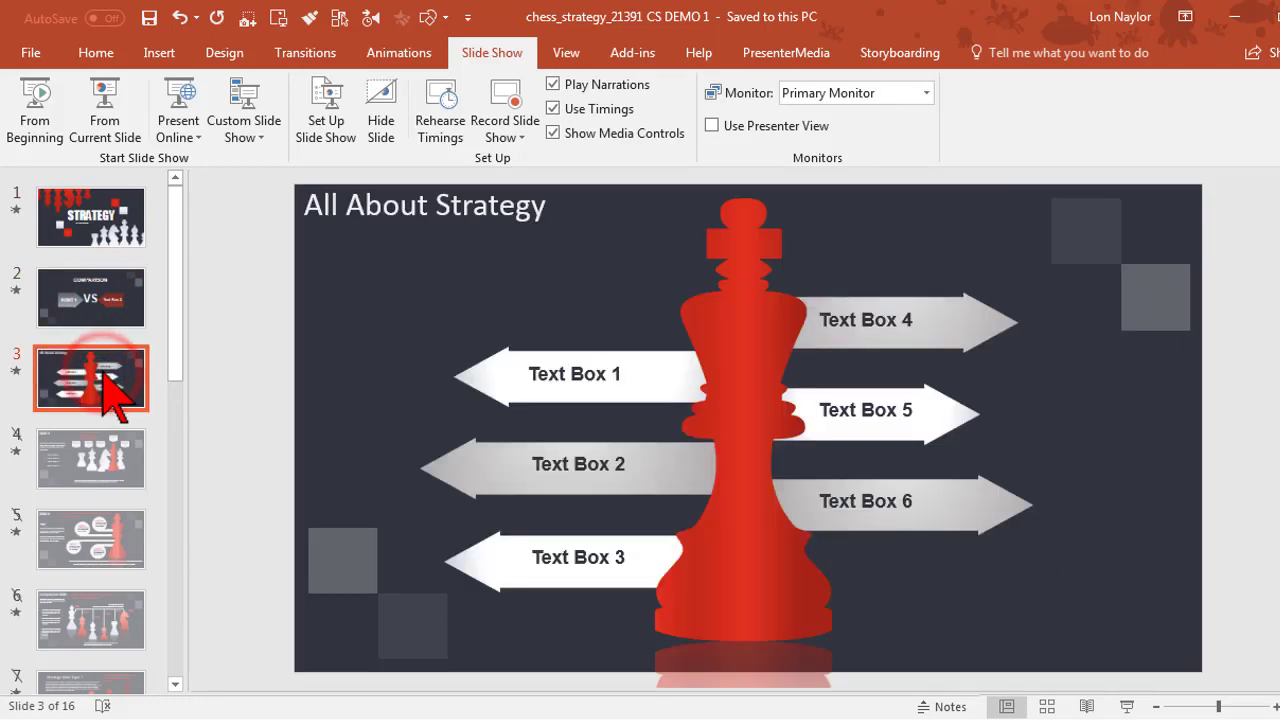
click(105, 220)
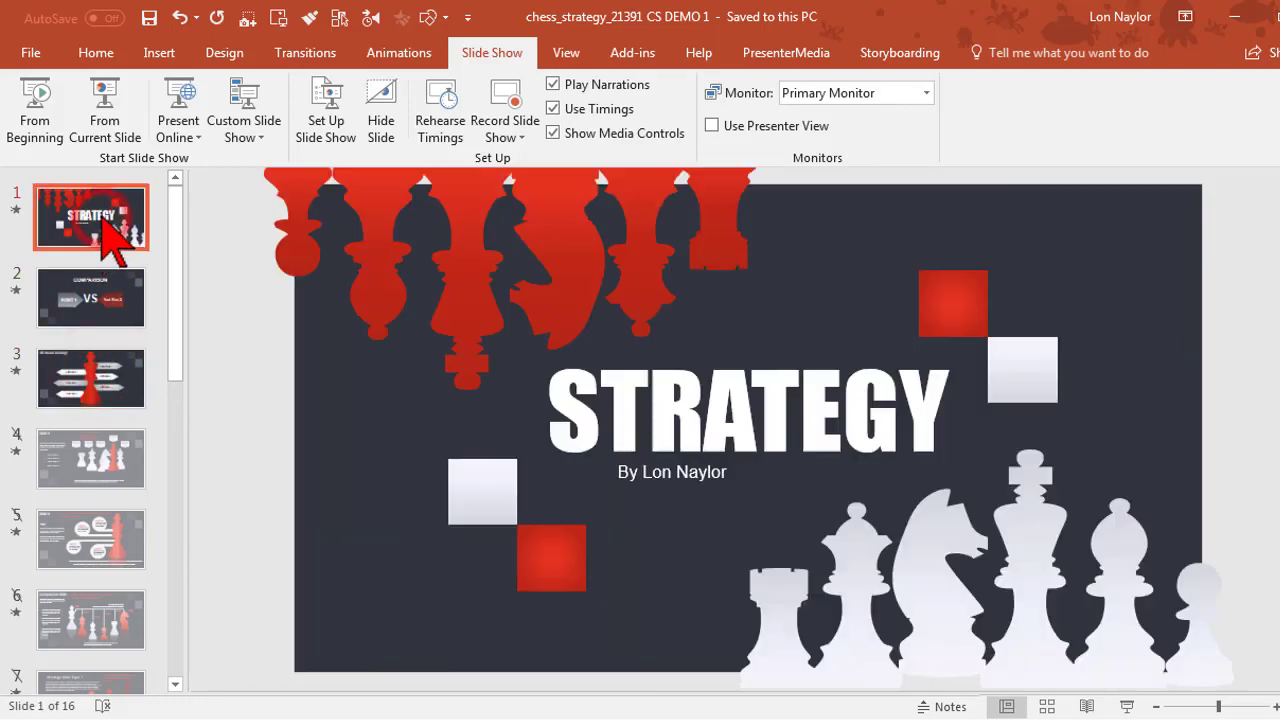
Set up File > Export > Create a Video at Full HD with 10.00 seconds per slide
click(31, 52)
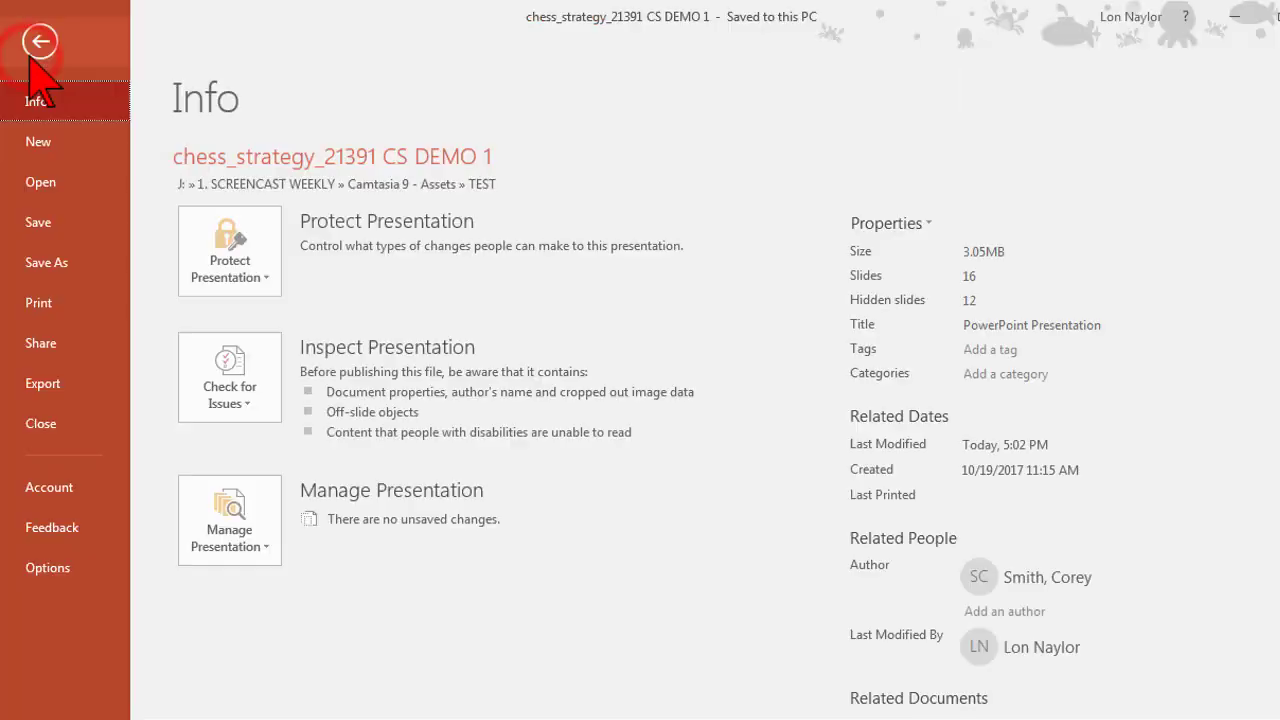
click(108, 384)
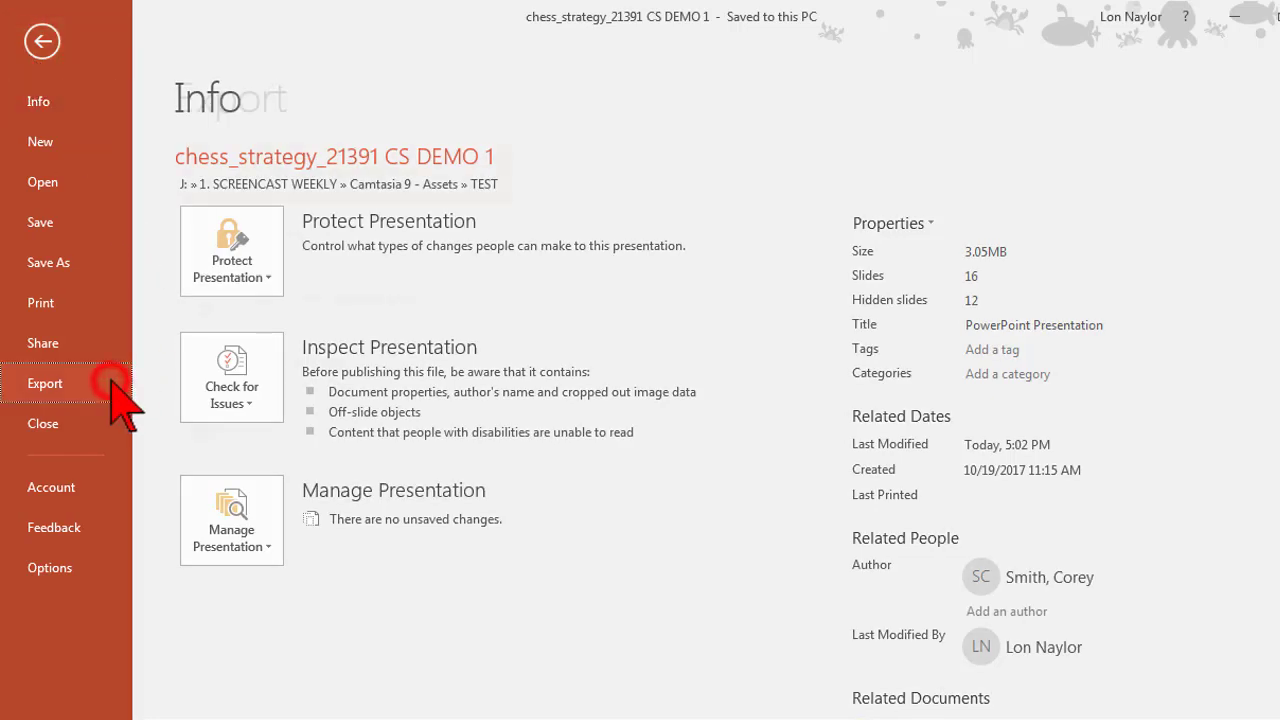
click(288, 242)
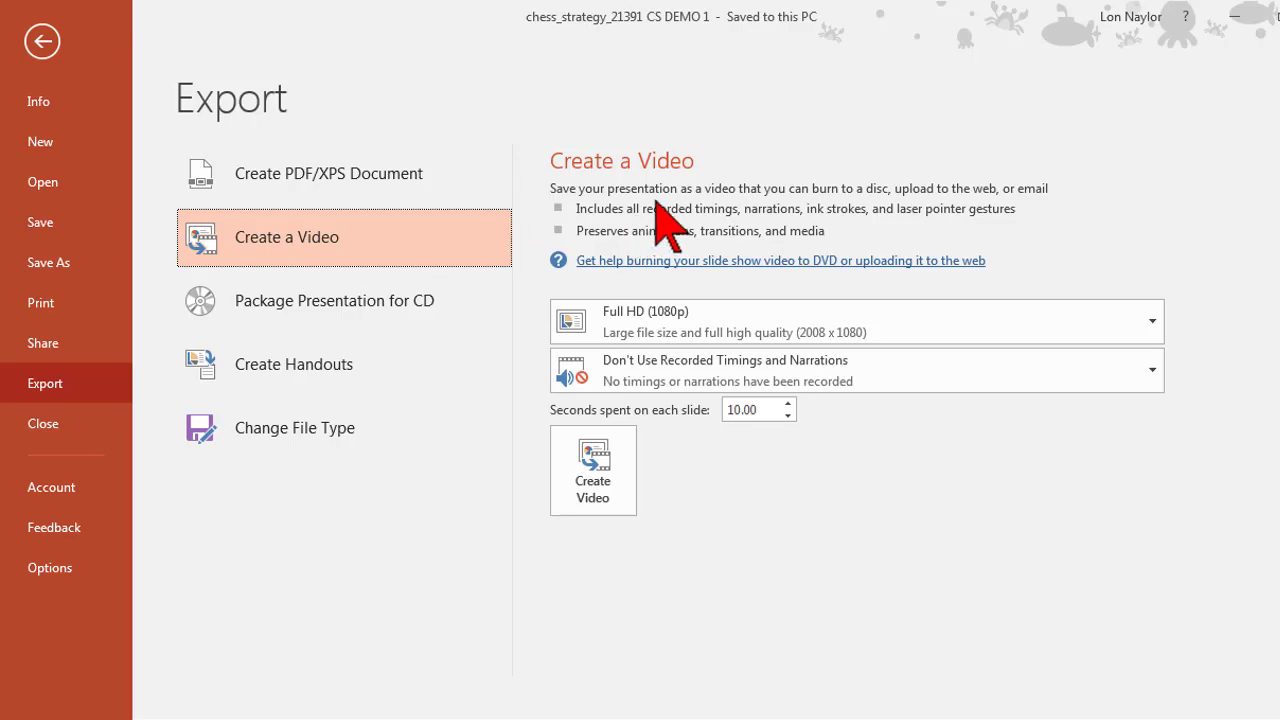
double_click(759, 410)
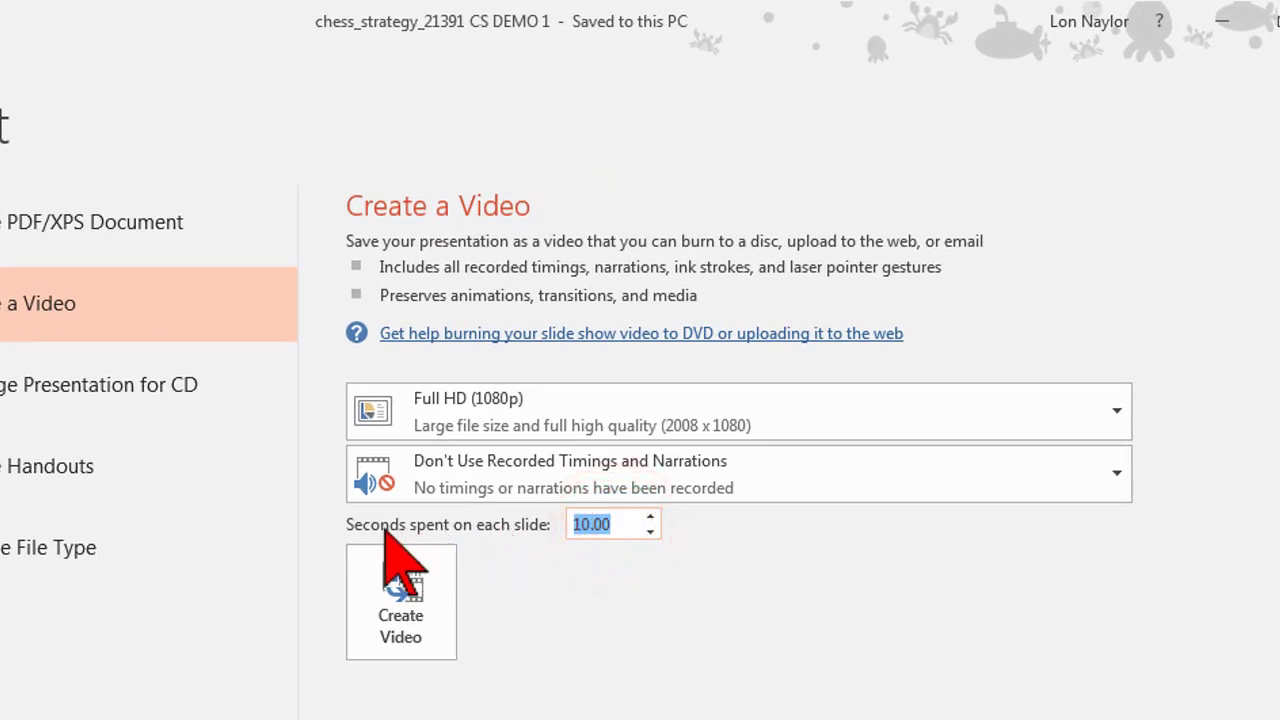
click(615, 526)
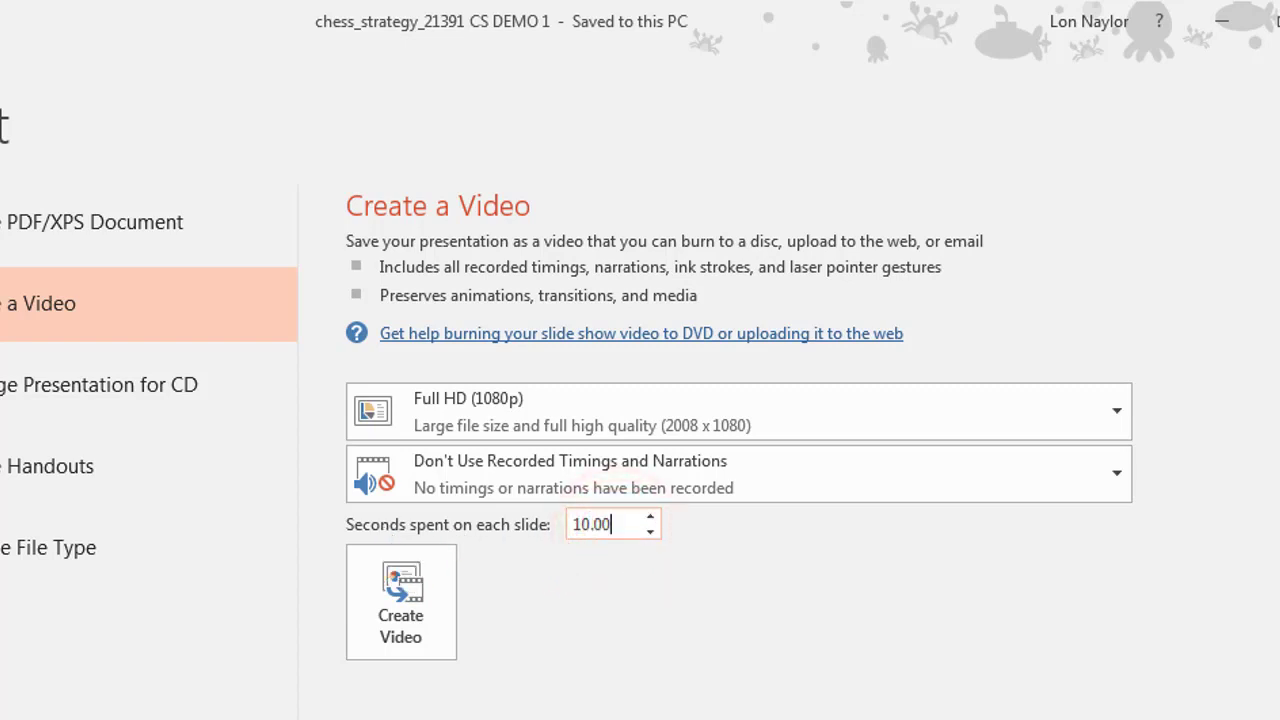
mouse_move(480, 716)
Start creating the video, review the file formats keeping MPEG-4 Video, then cancel the save
click(405, 592)
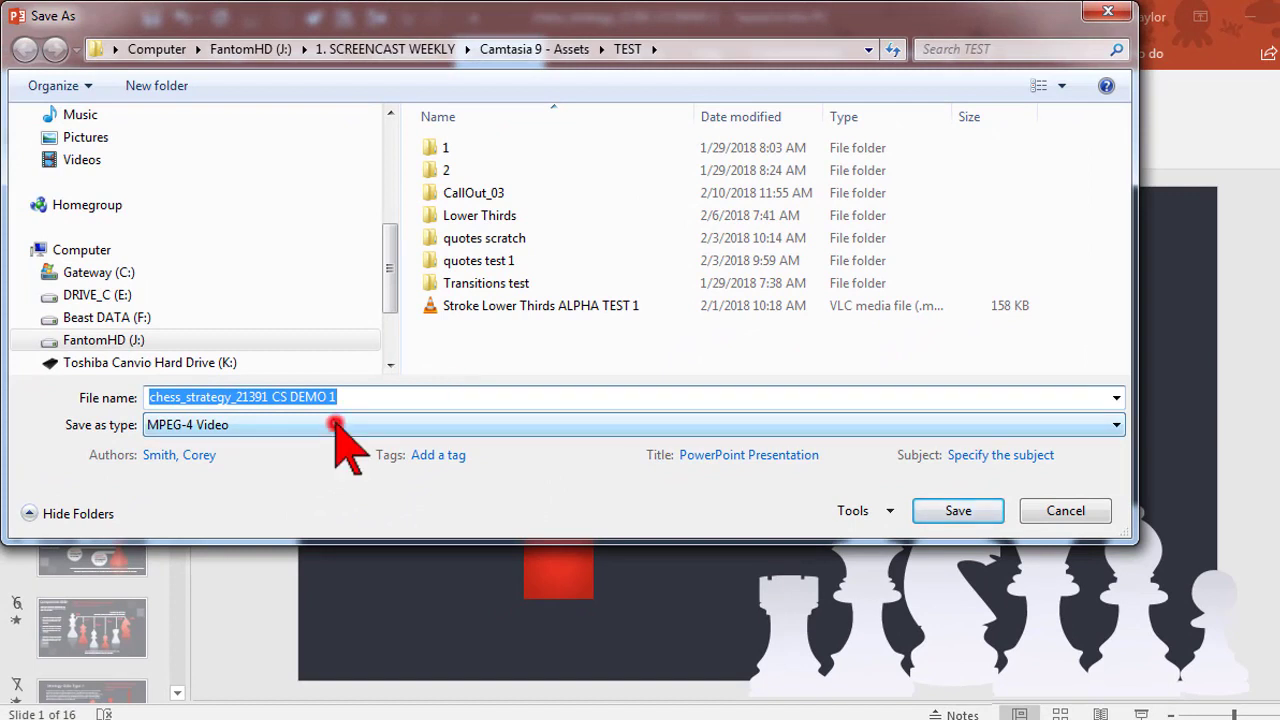
click(336, 425)
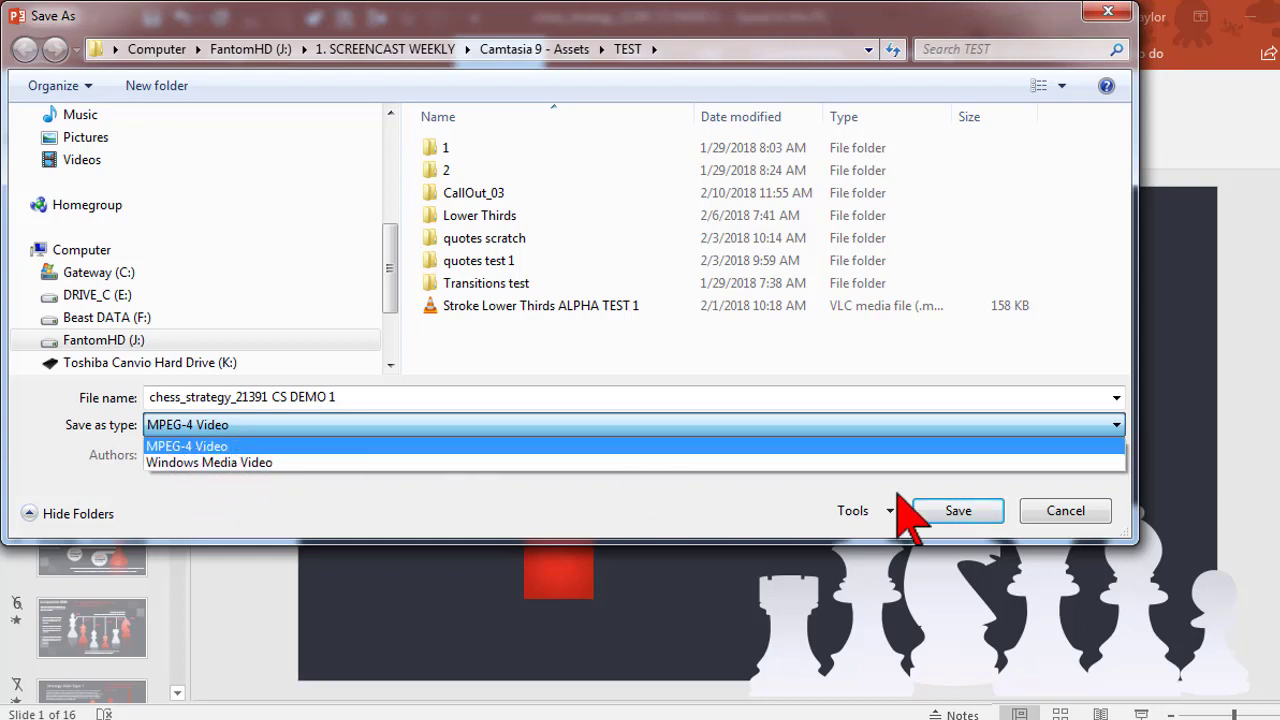
click(1064, 514)
click(1064, 512)
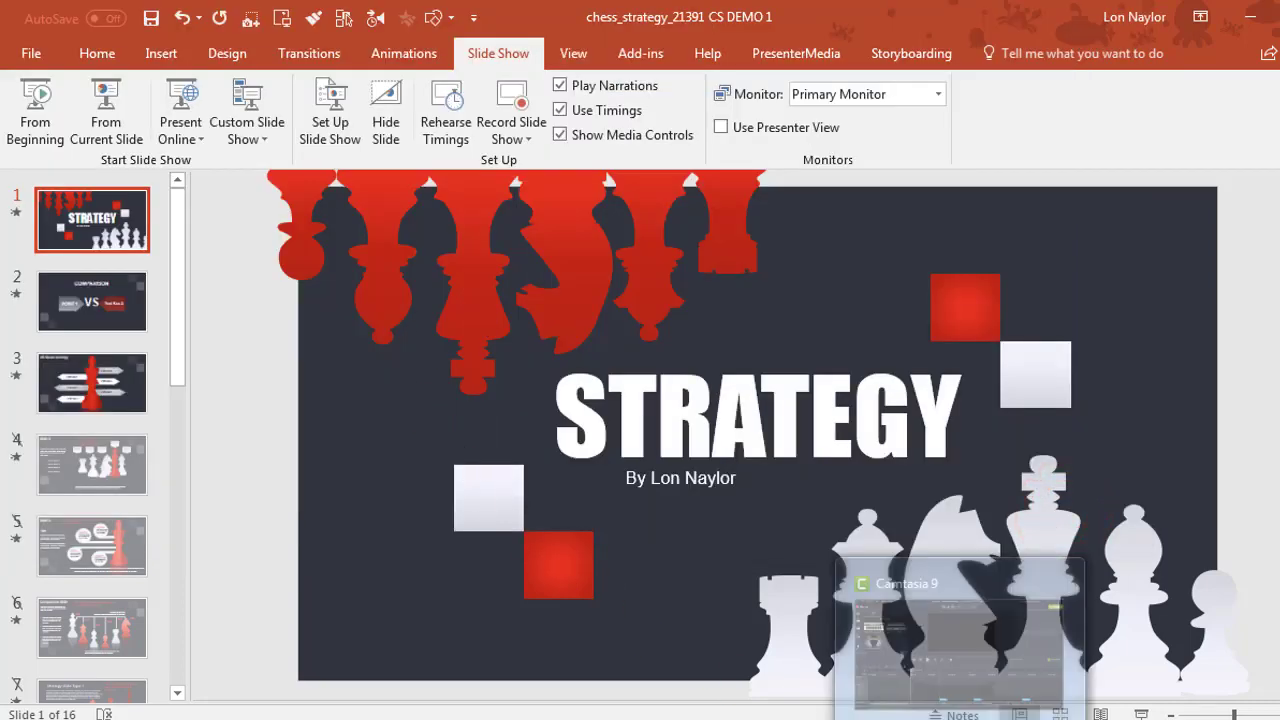
Return to Camtasia with the export folder available and move the playhead back to 0:00
click(950, 712)
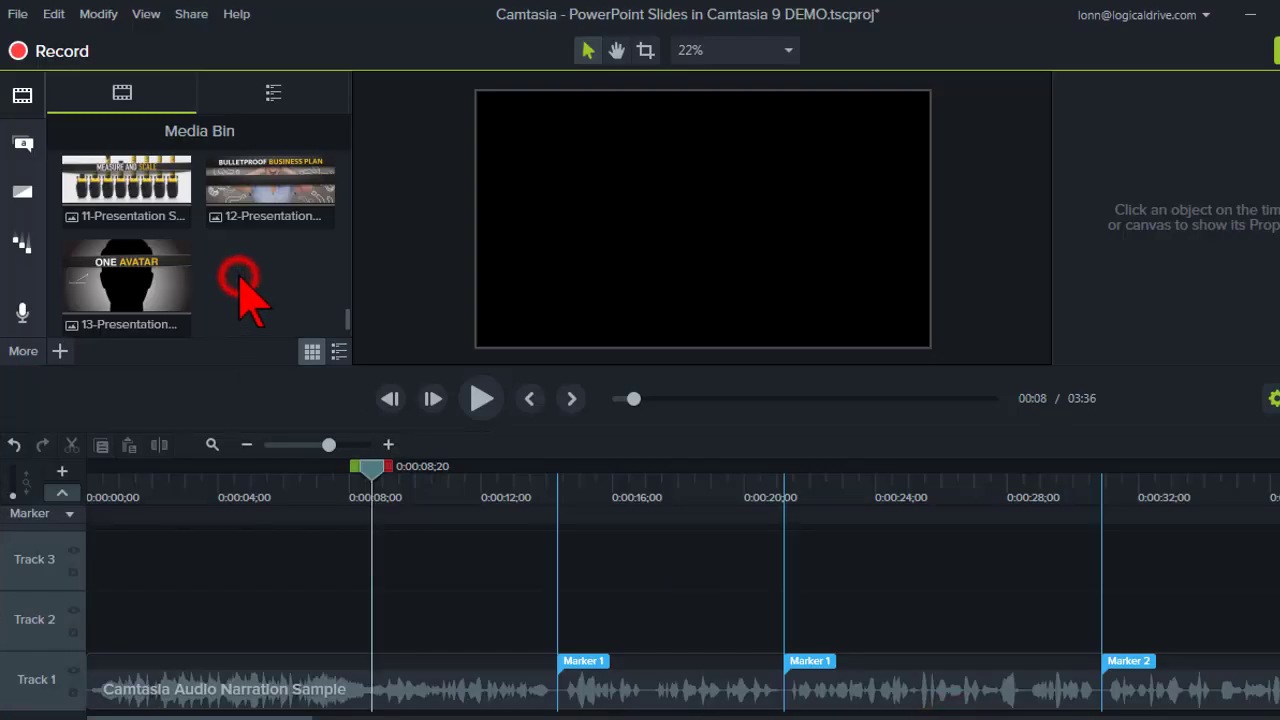
click(100, 714)
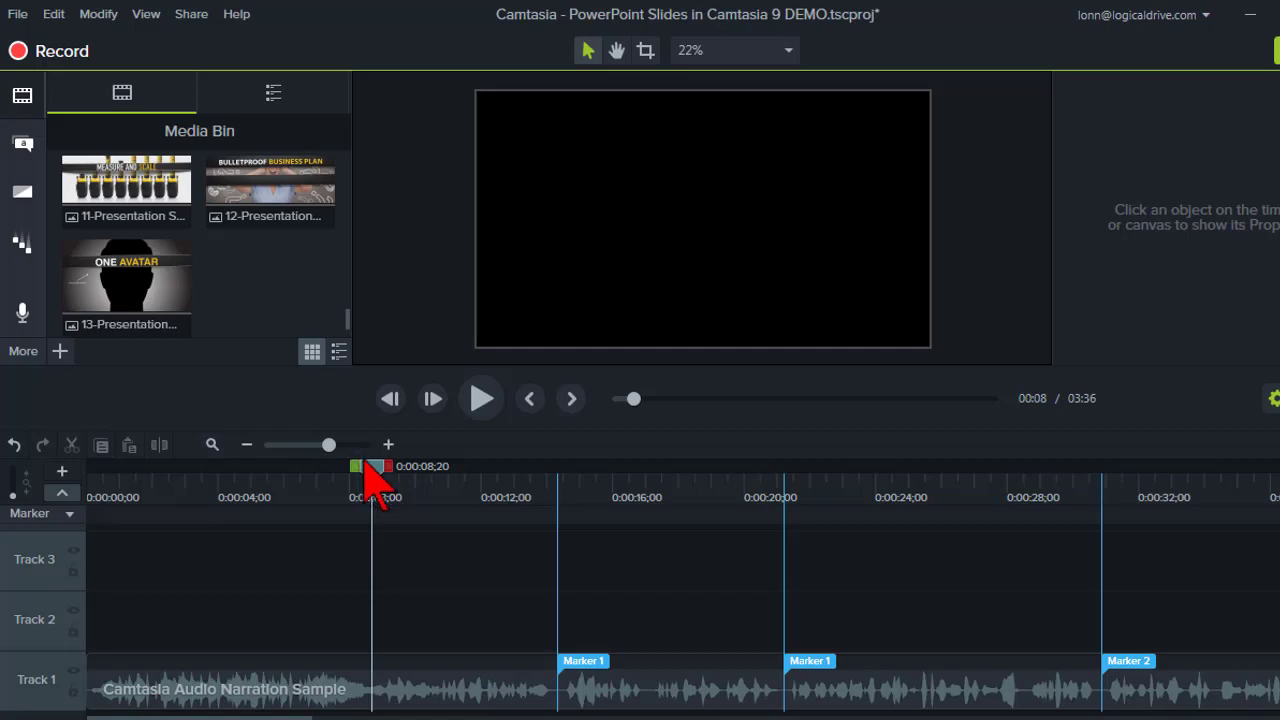
click(368, 468)
drag(312, 484, 43, 508)
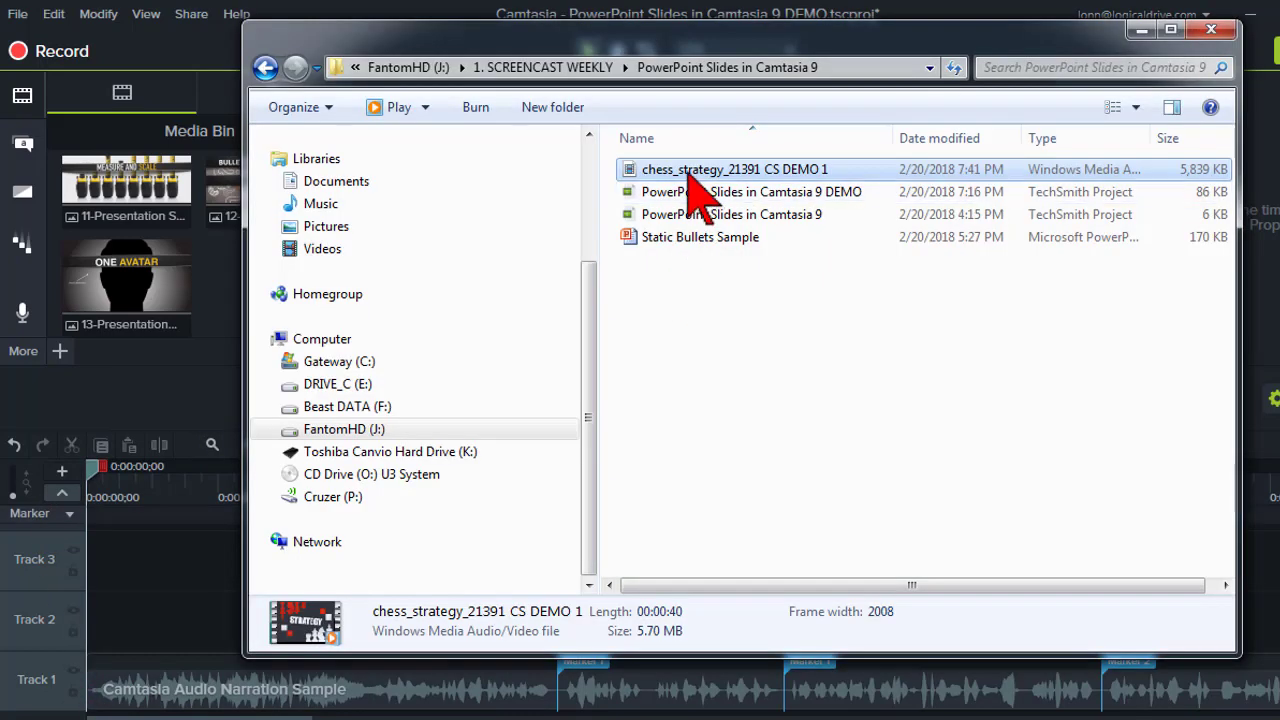
Drag chess_strategy_21391 CS DEMO 1 onto Track 2 at the start and stretch it to fill the canvas
drag(688, 172, 113, 665)
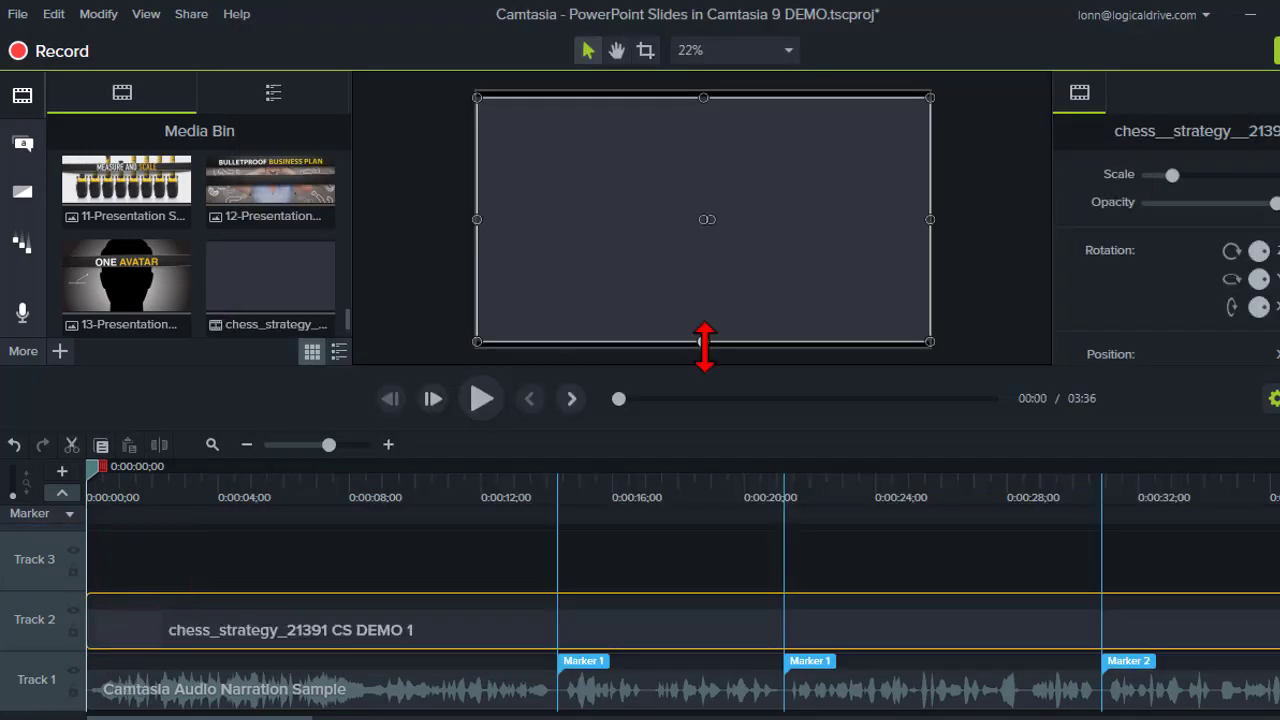
drag(704, 345, 693, 312)
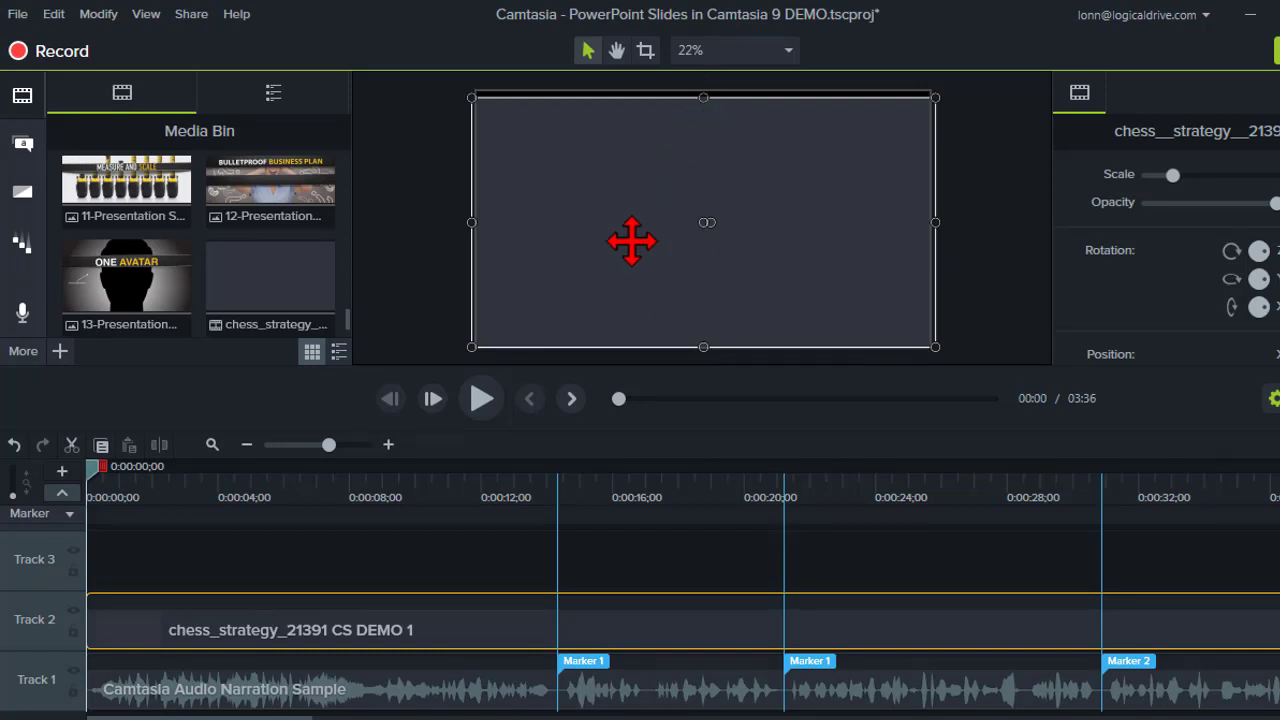
drag(935, 218, 930, 218)
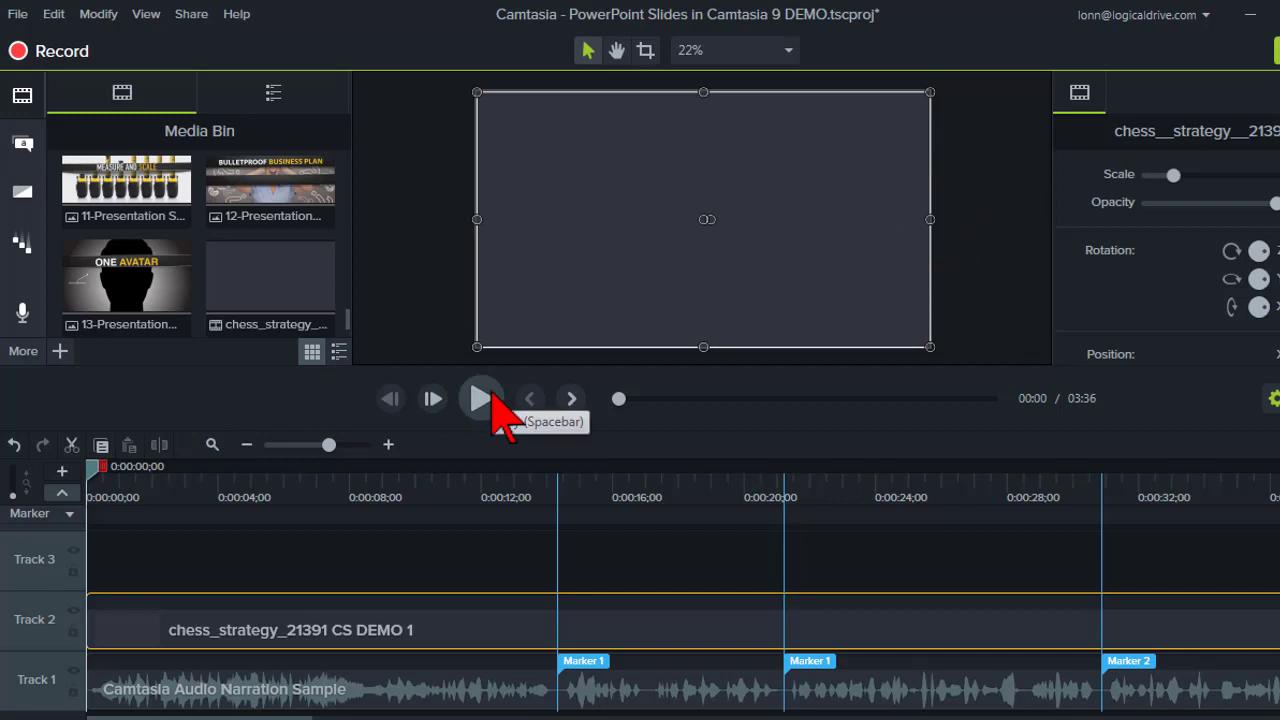
Hide the narration track, play up to the All About Strategy slide, then jump back to about 0:05
click(71, 671)
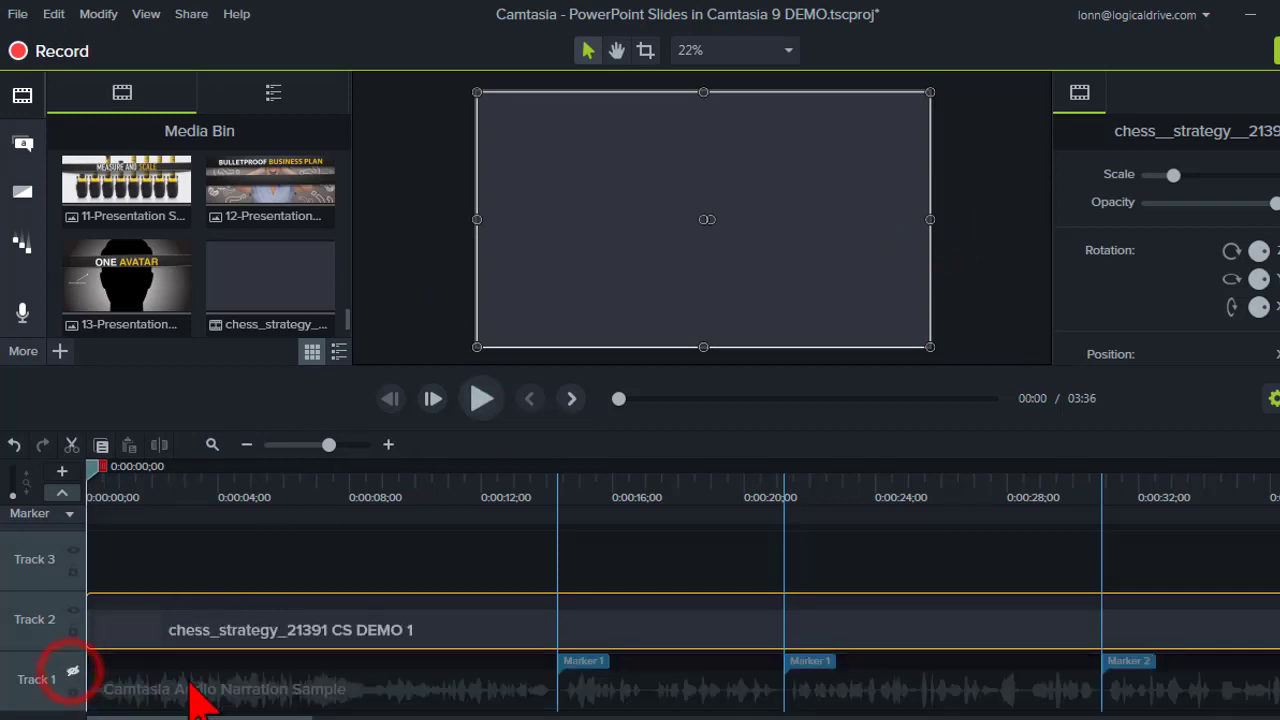
click(484, 398)
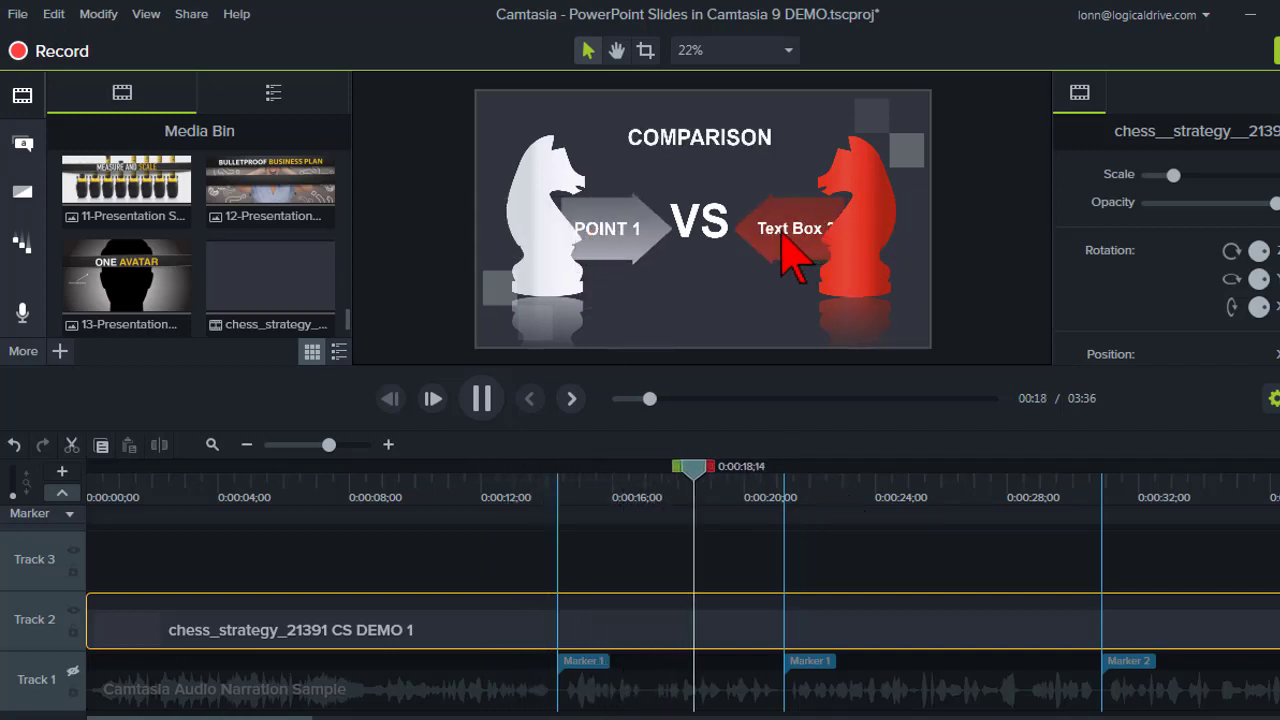
click(483, 399)
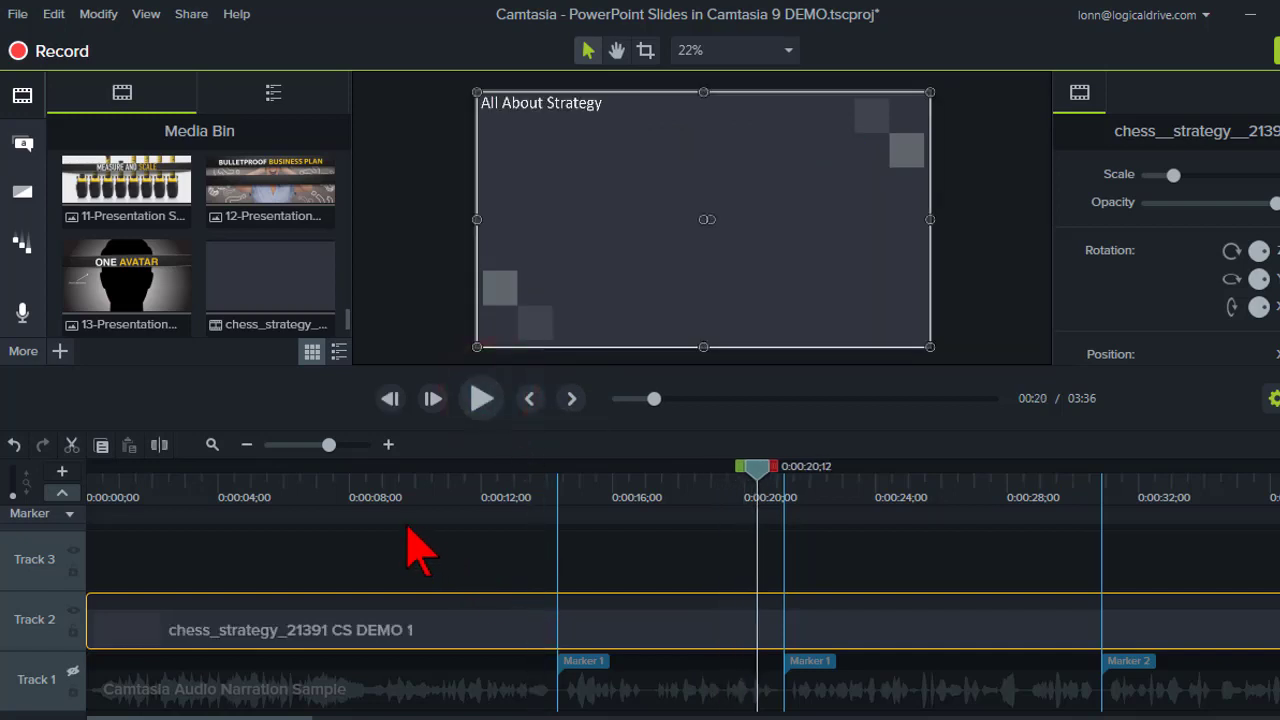
click(265, 487)
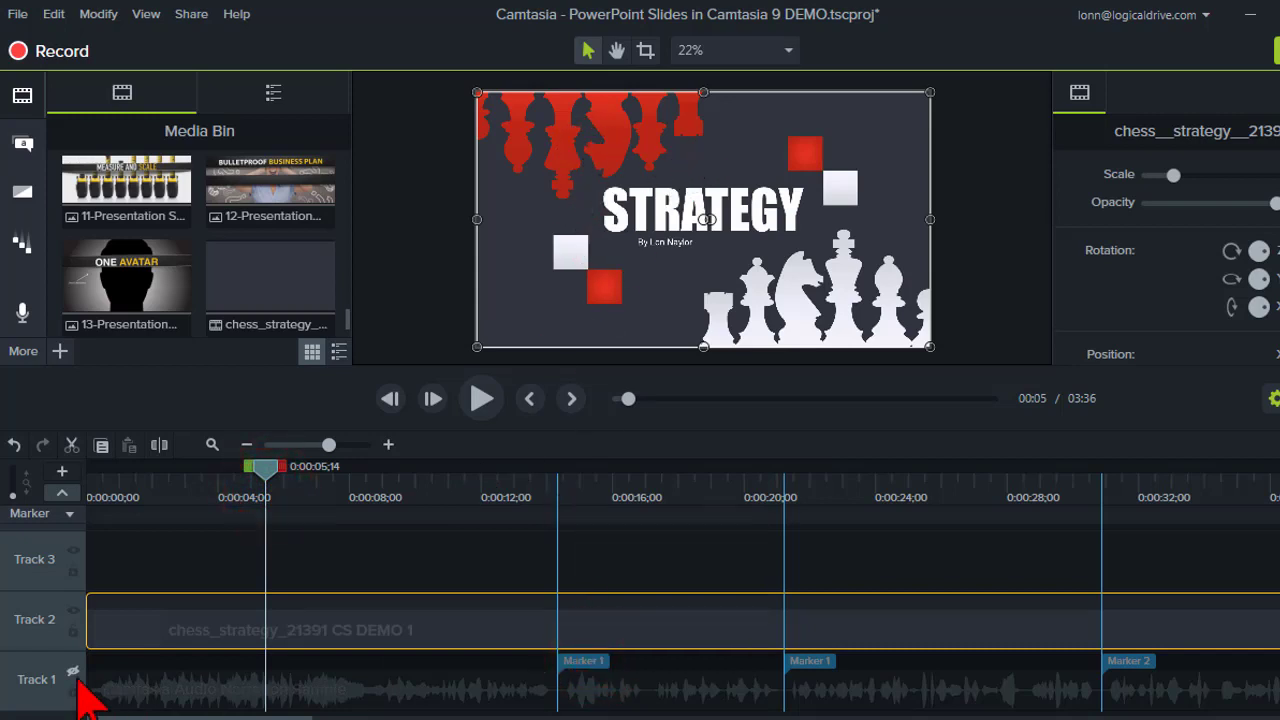
Check Marker 1 and zoom in to find where the STRATEGY title slide ends, around 0:00:10
click(585, 661)
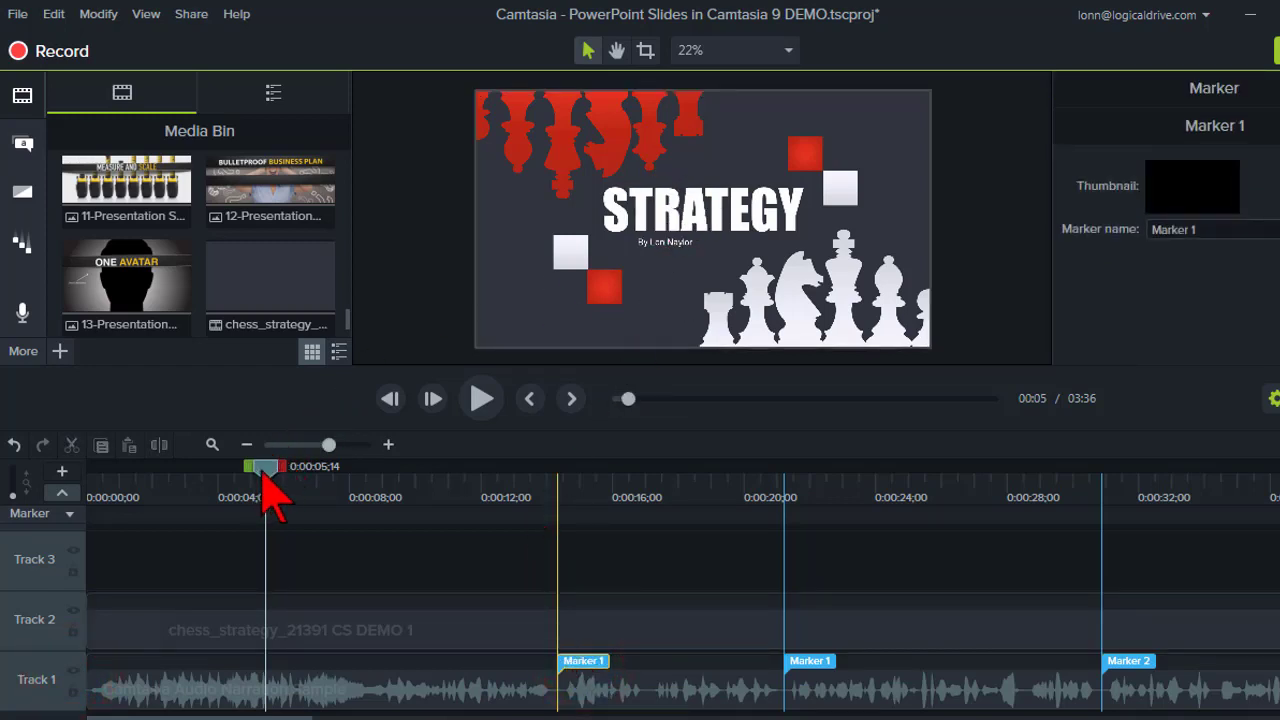
drag(265, 478, 440, 478)
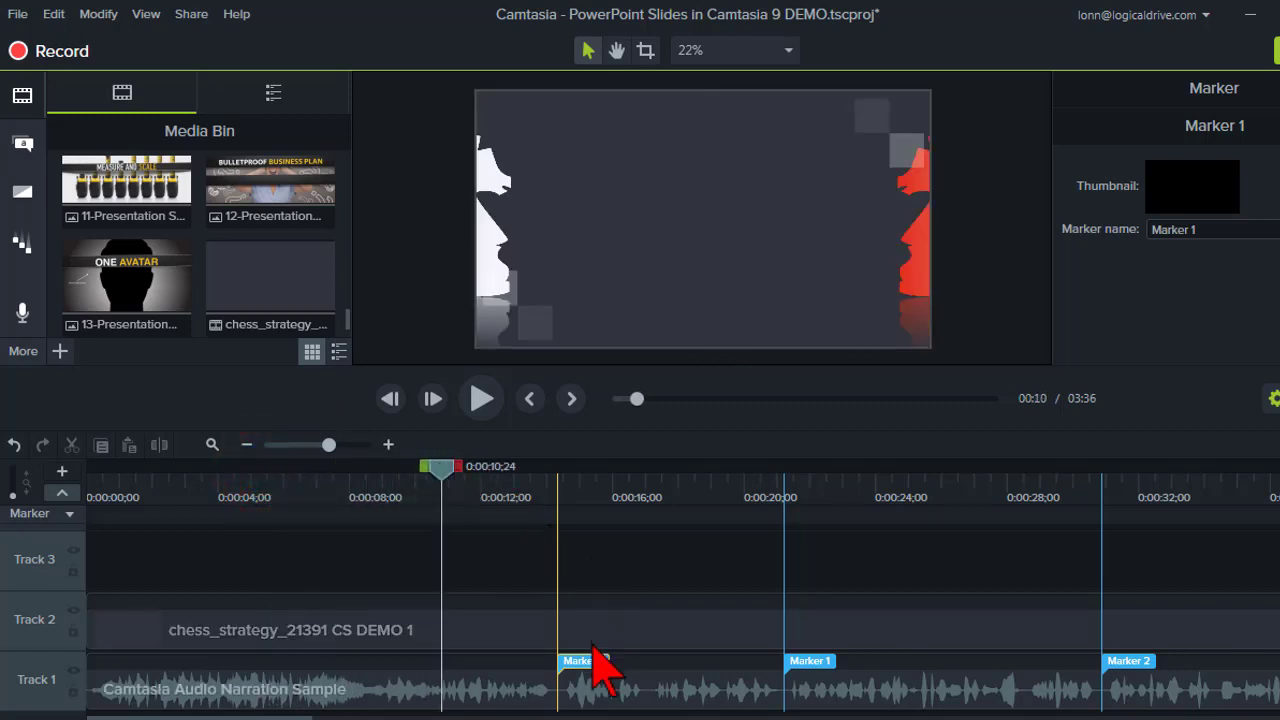
click(588, 662)
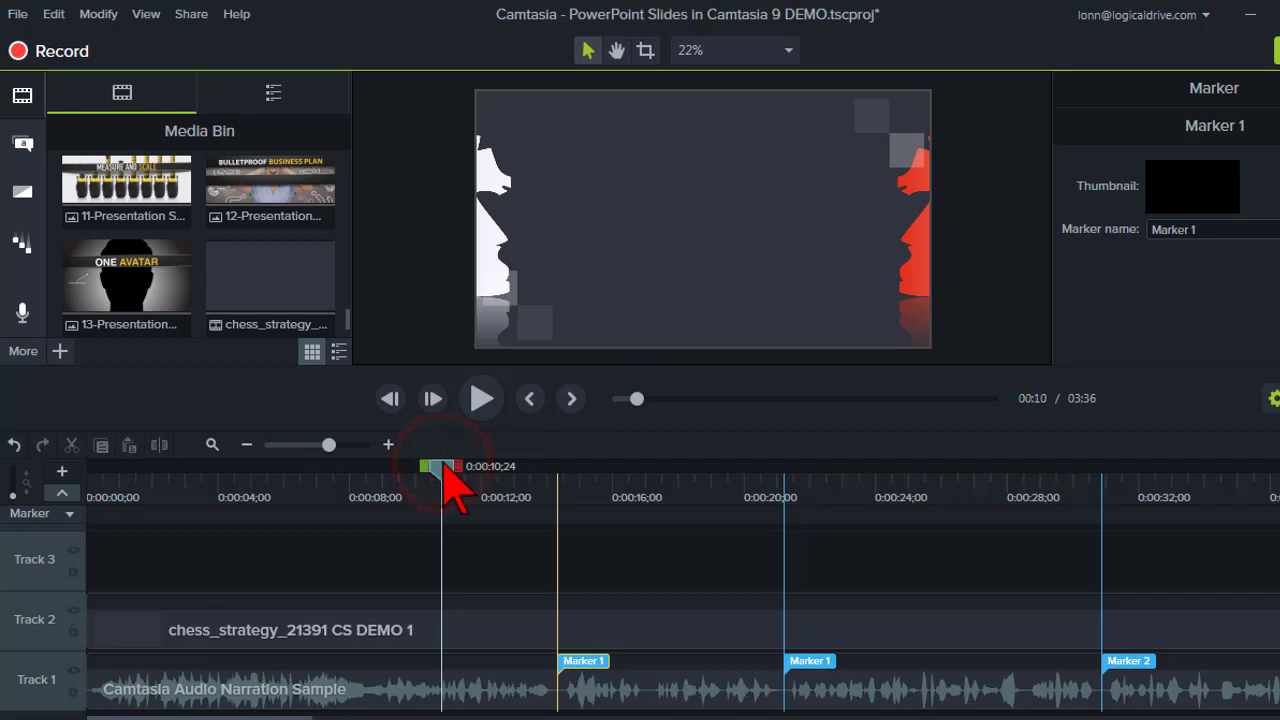
mouse_move(441, 470)
mouse_down()
mouse_move(402, 470)
mouse_move(417, 470)
mouse_up()
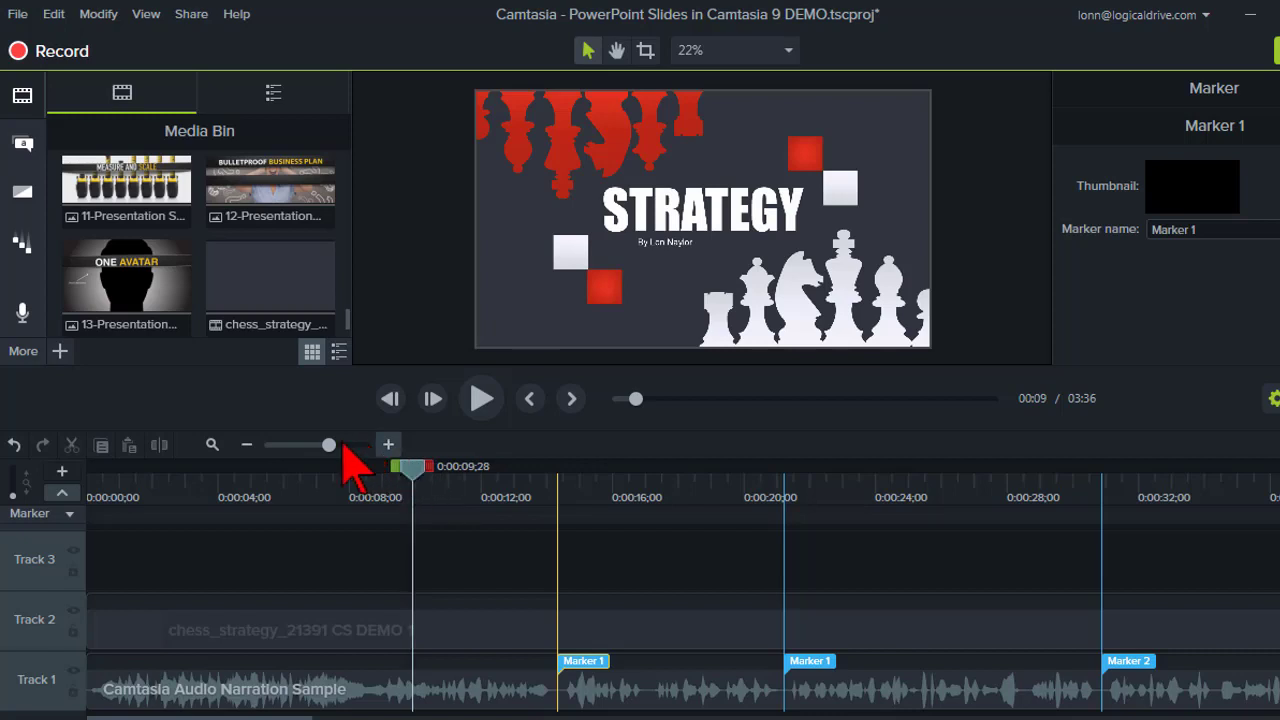
drag(328, 444, 340, 444)
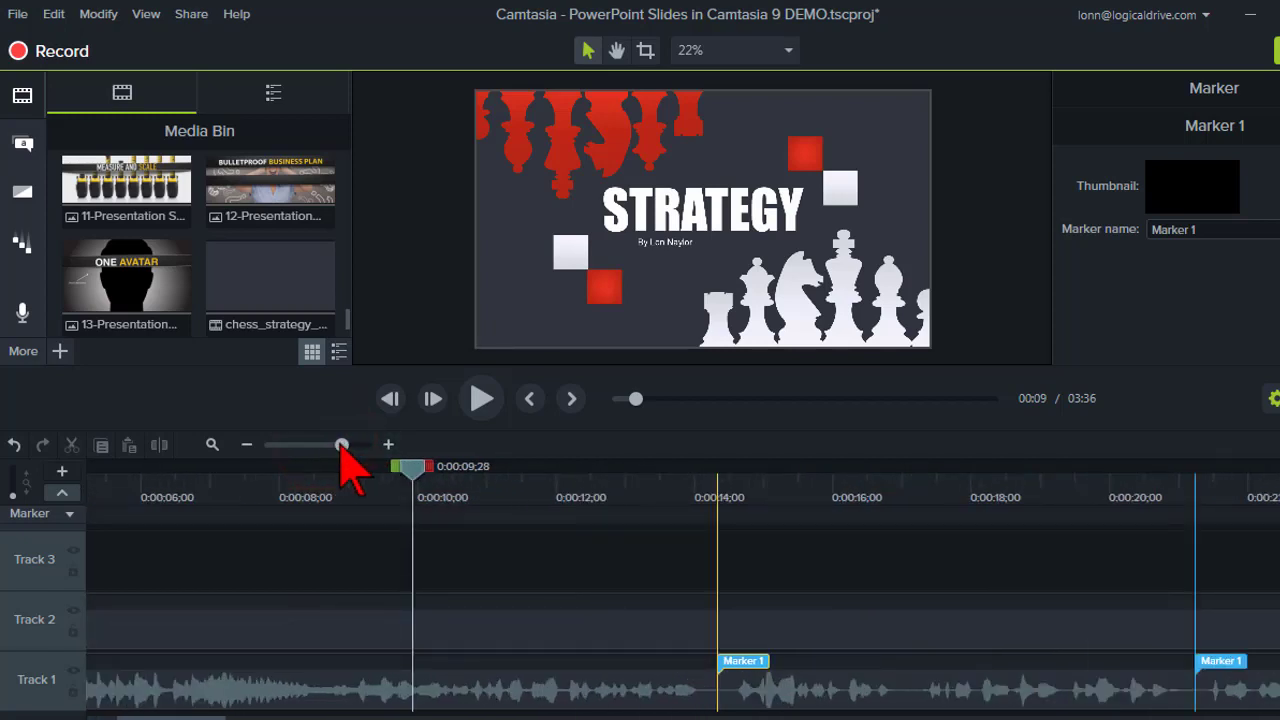
drag(416, 470, 416, 480)
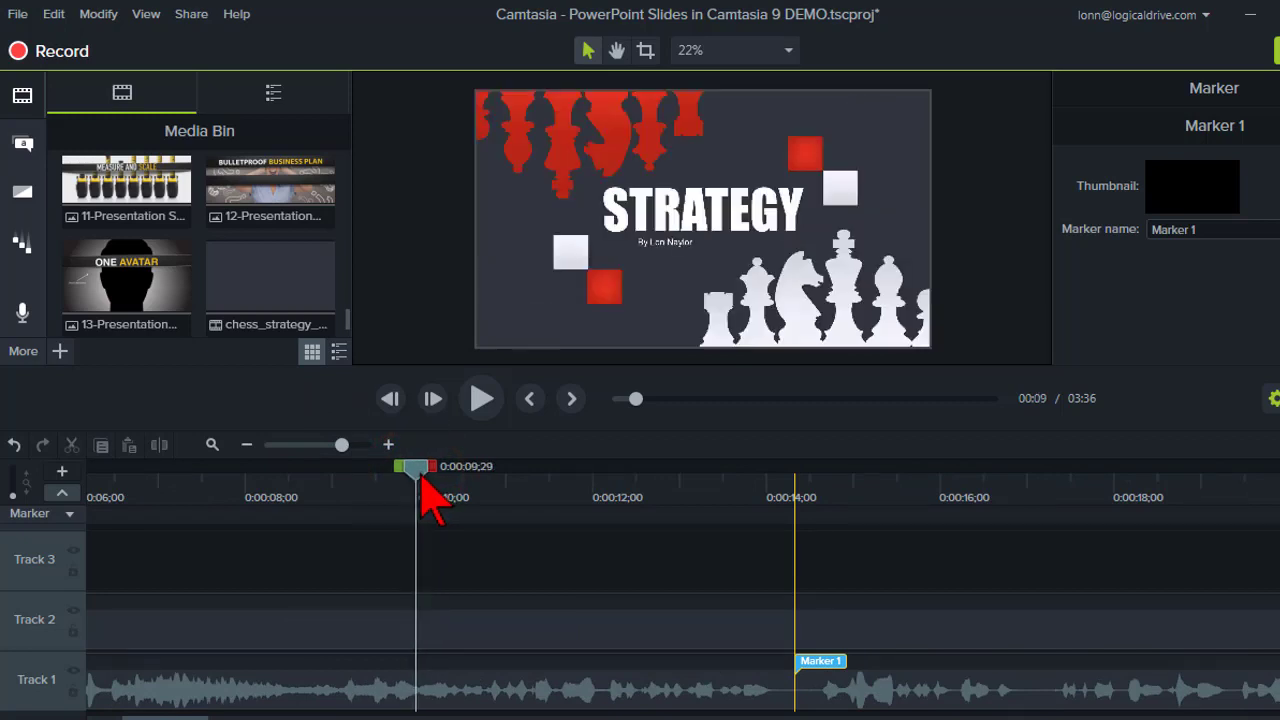
Lock the narration track and move the remaining Track 2 slides to start at Marker 1
click(72, 690)
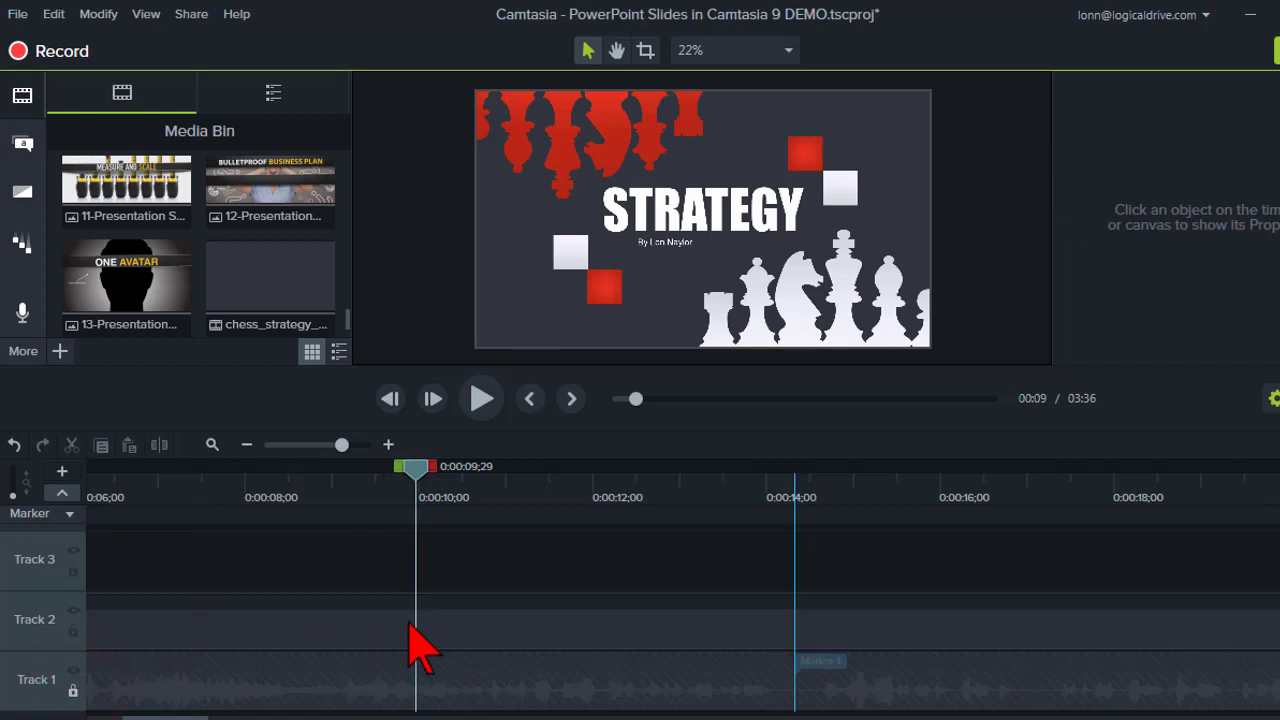
click(416, 624)
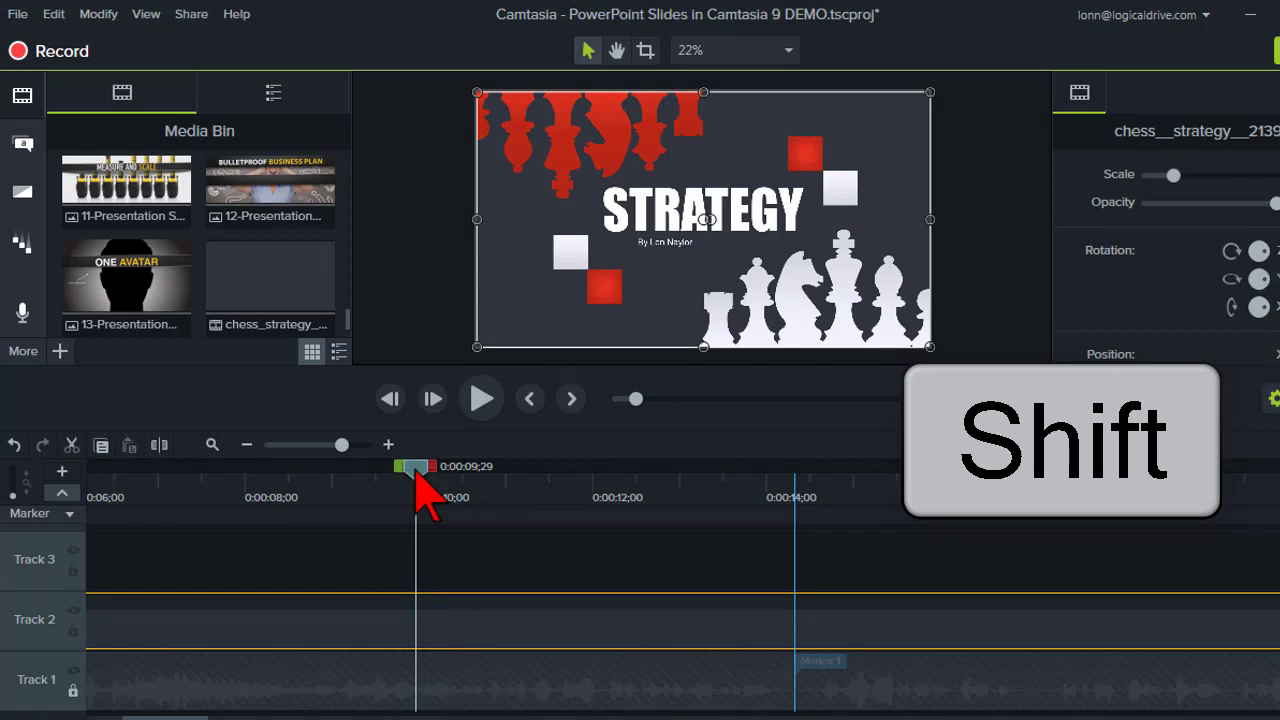
drag(416, 478, 797, 500)
Alt-drag the STRATEGY title slide's end to stretch it up to 0:00:14, closing the gap
click(371, 629)
click(430, 482)
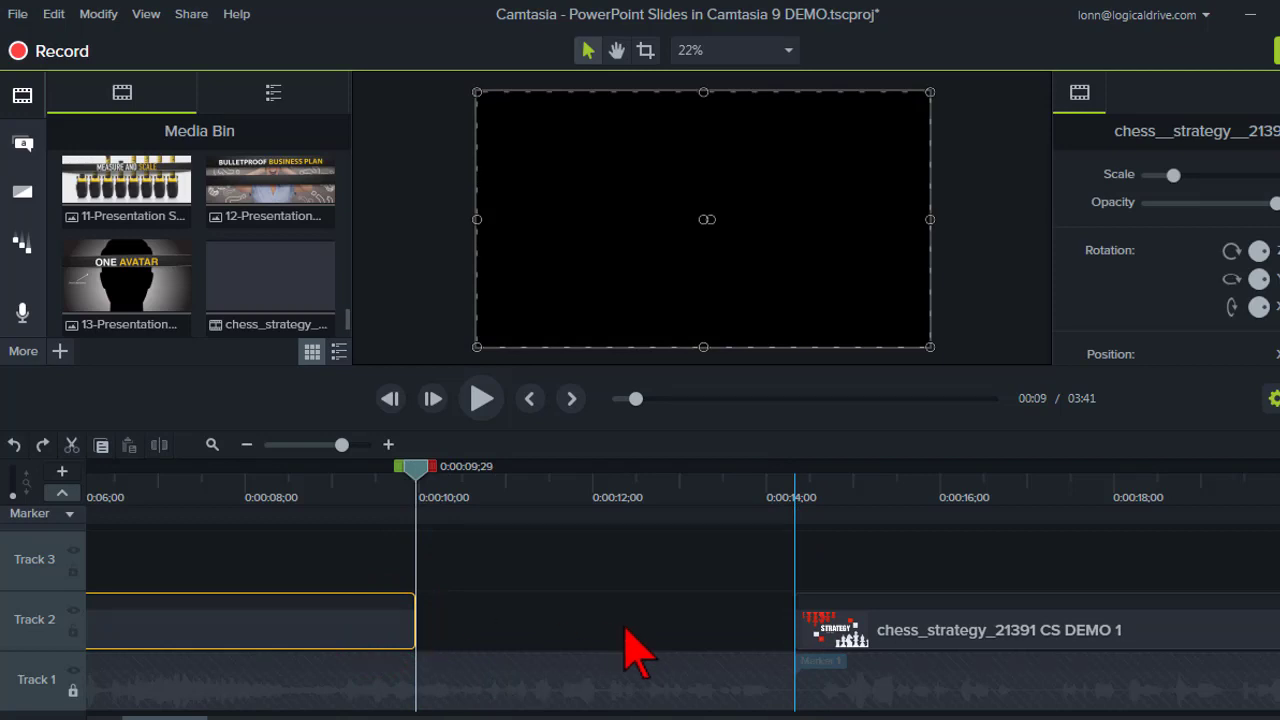
key(alt)
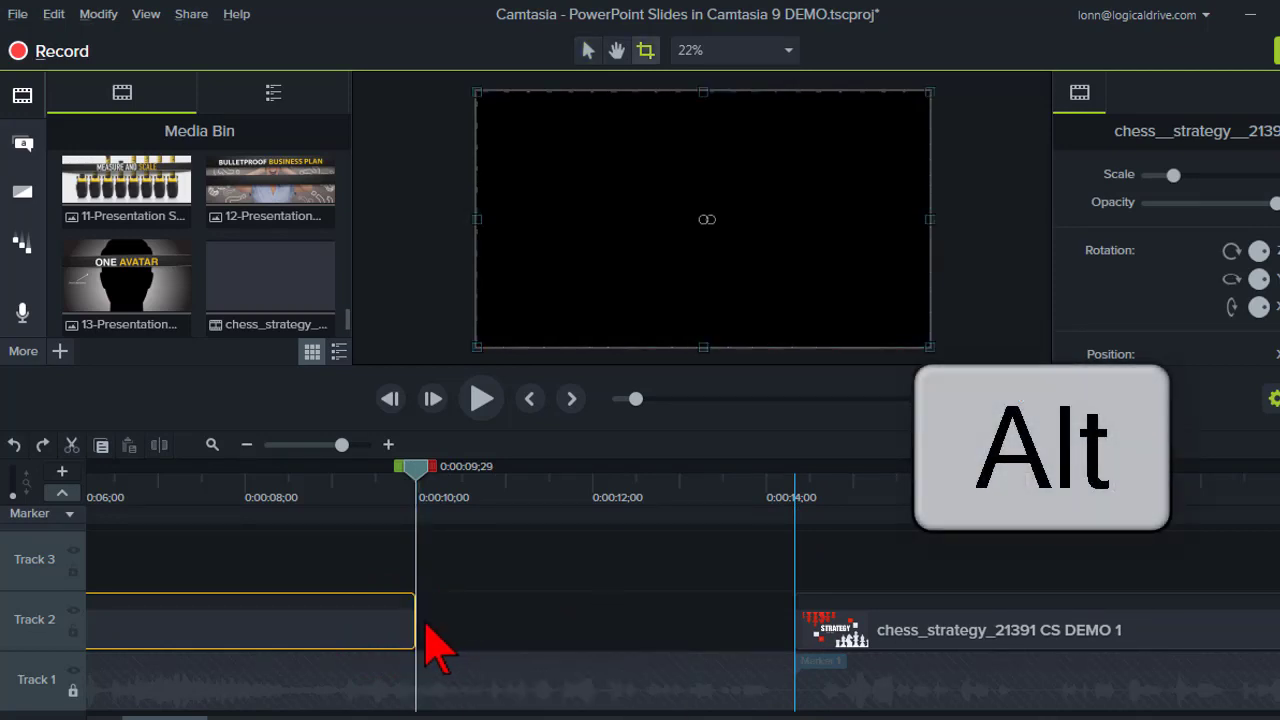
drag(415, 624, 797, 620)
click(378, 476)
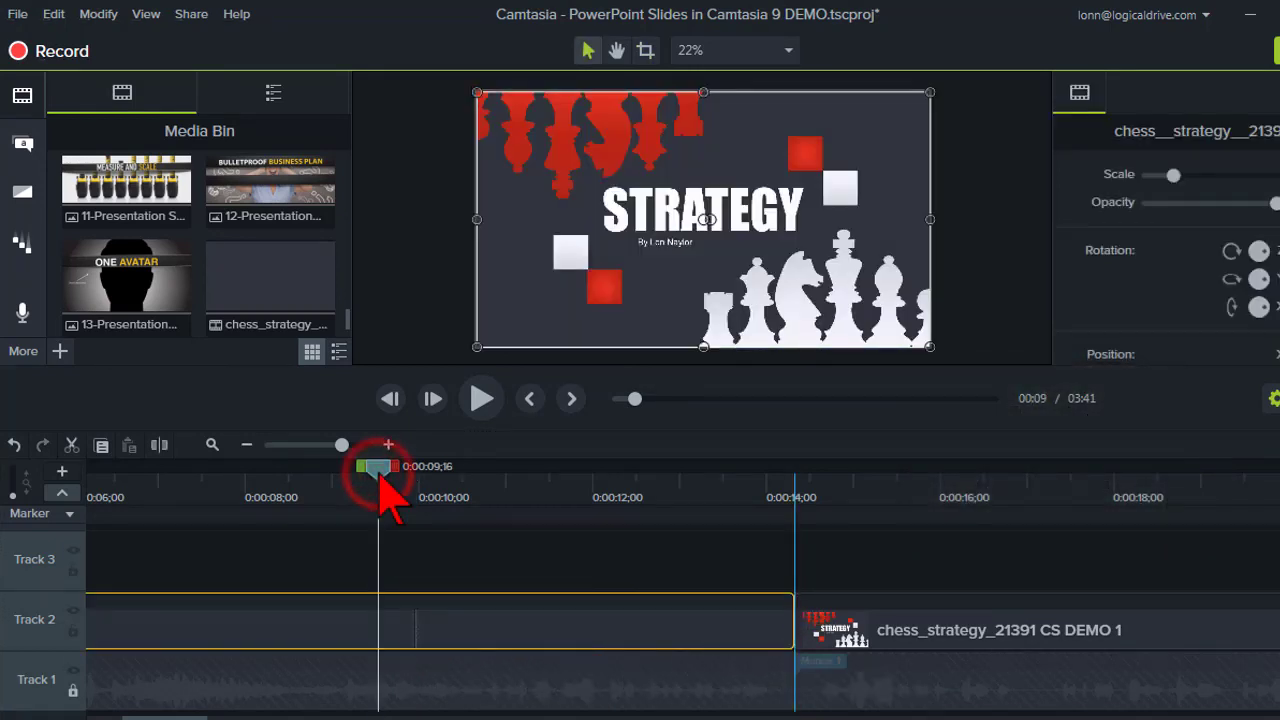
drag(384, 476, 418, 476)
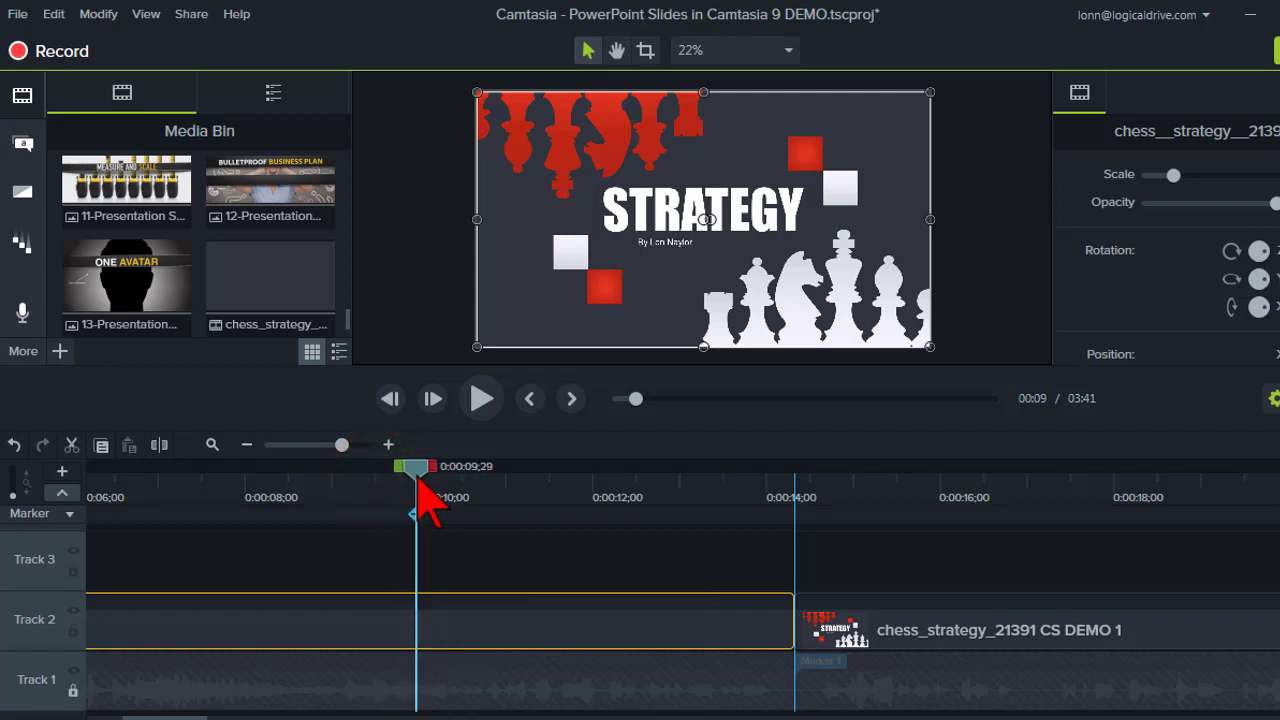
drag(417, 474, 712, 485)
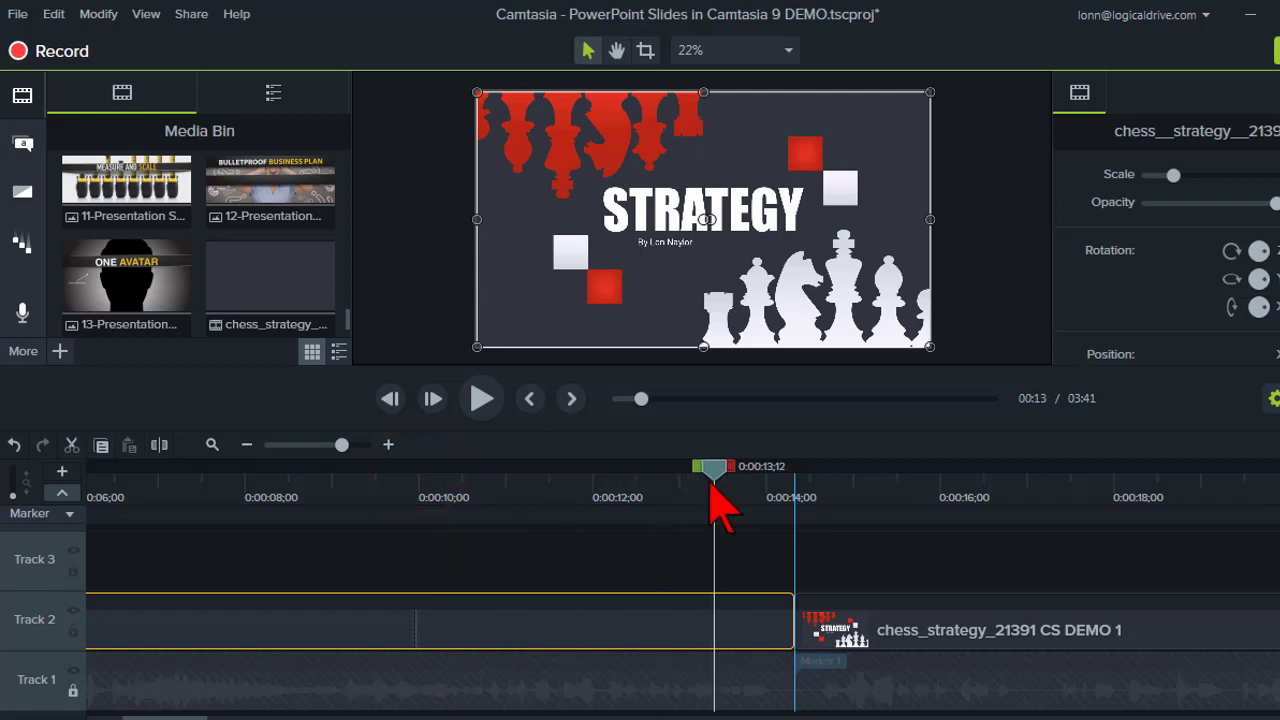
click(477, 399)
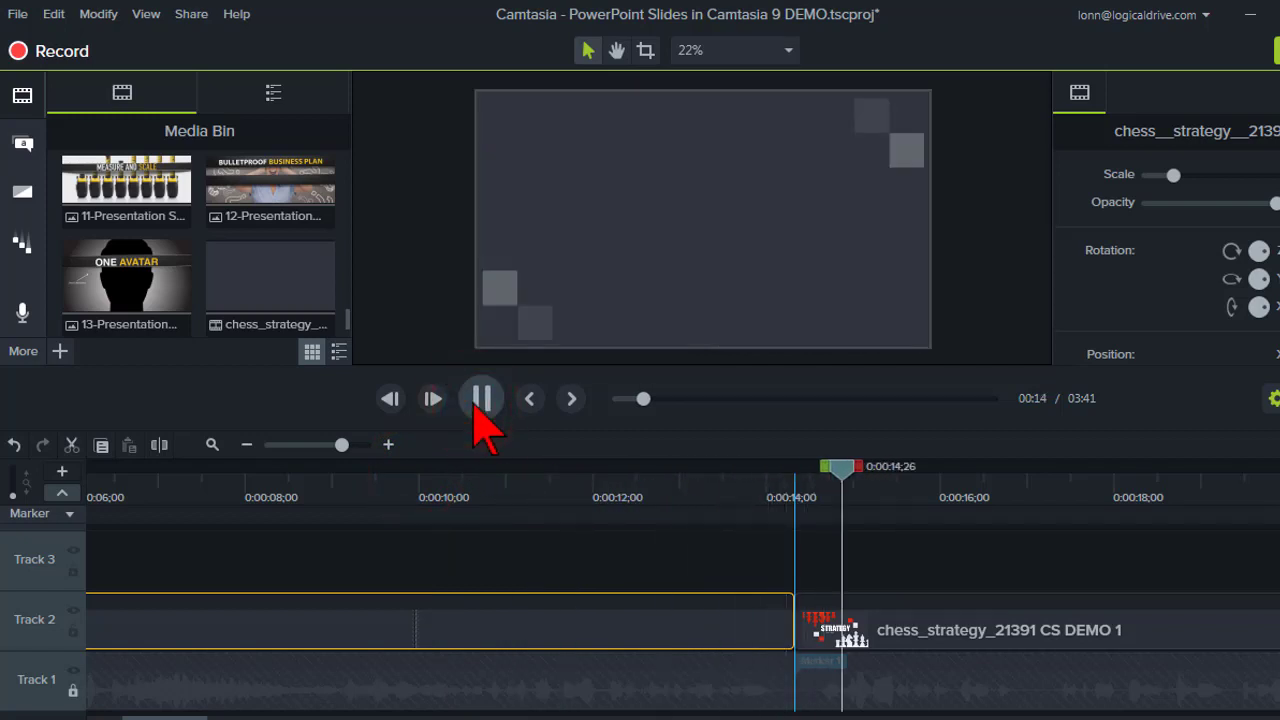
click(480, 402)
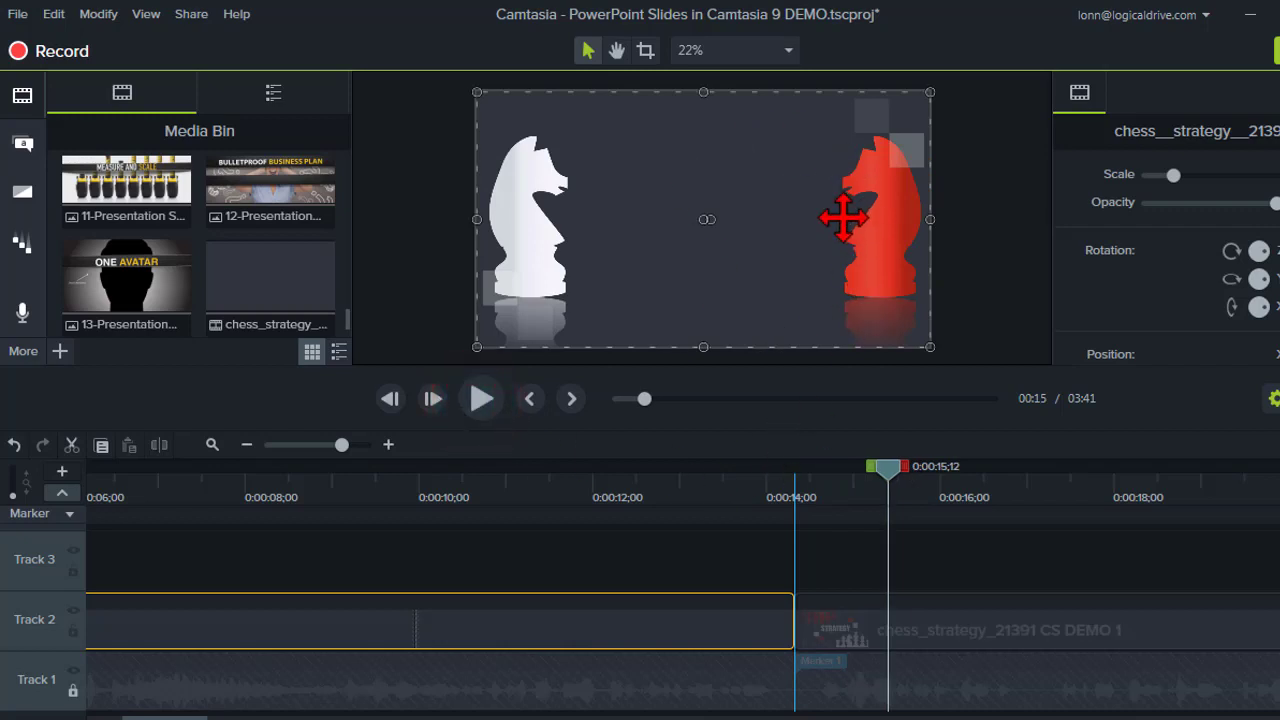
drag(887, 486, 1145, 508)
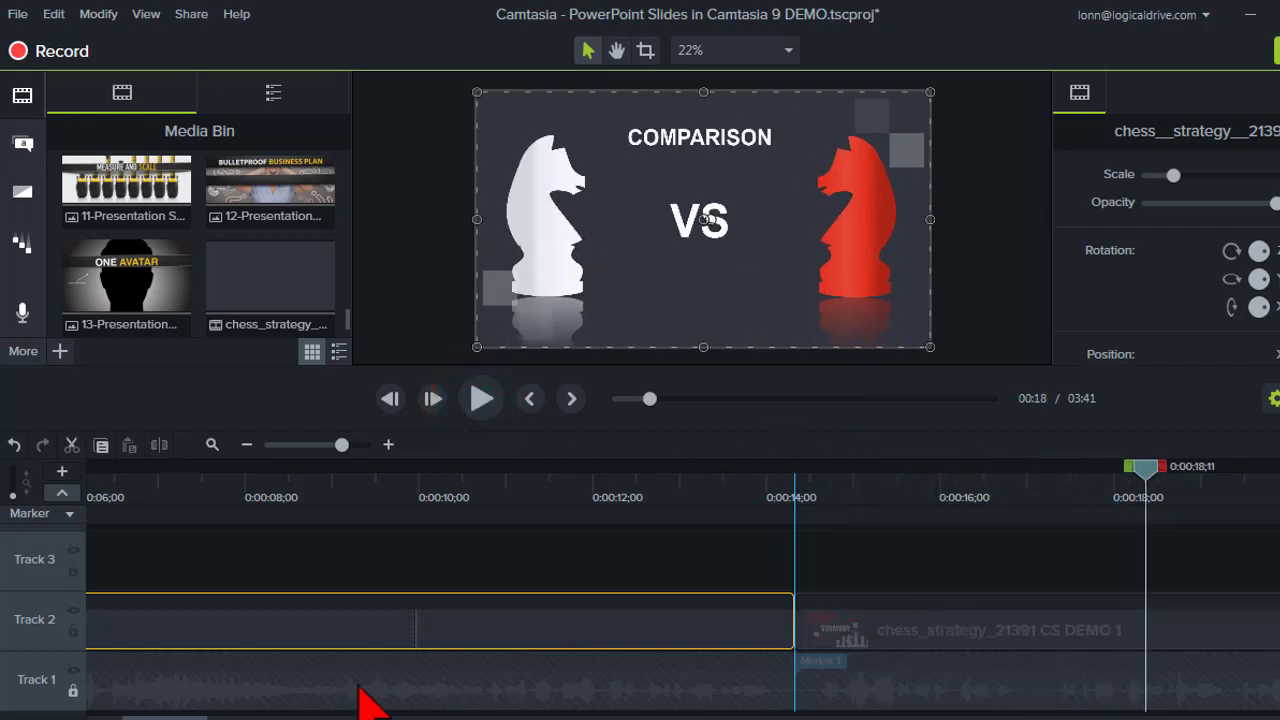
drag(190, 716, 245, 716)
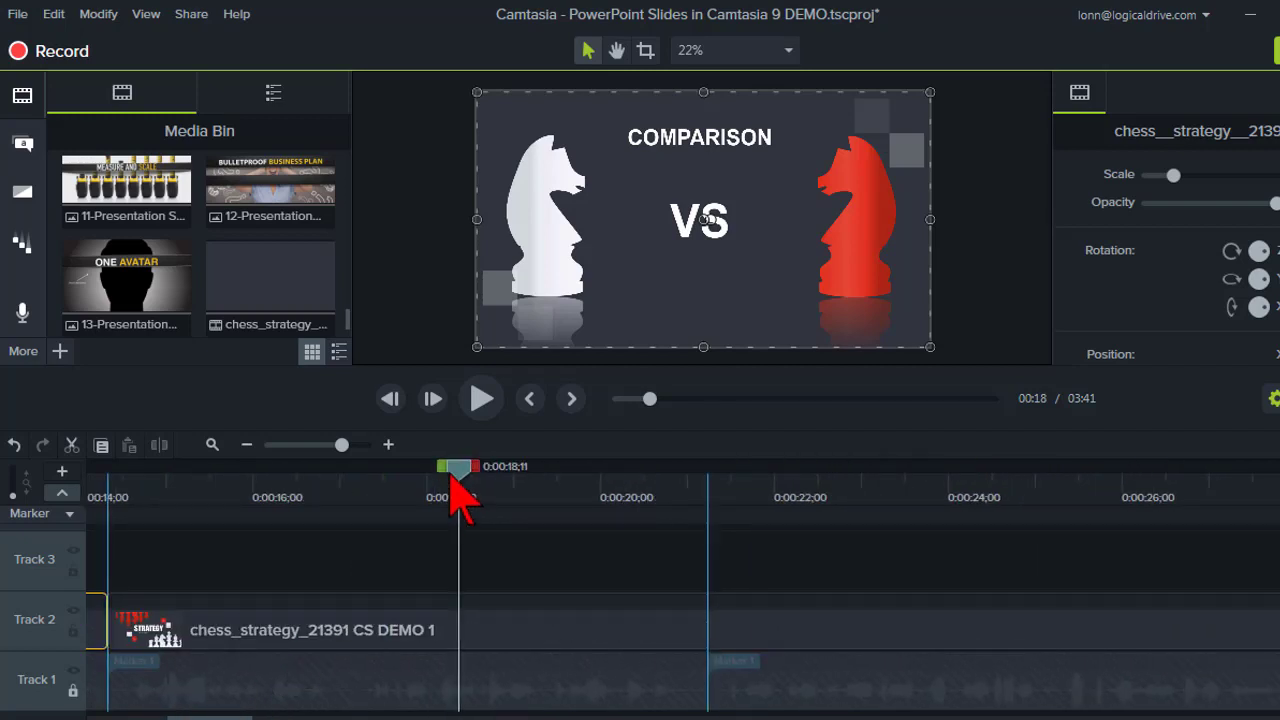
drag(456, 470, 648, 468)
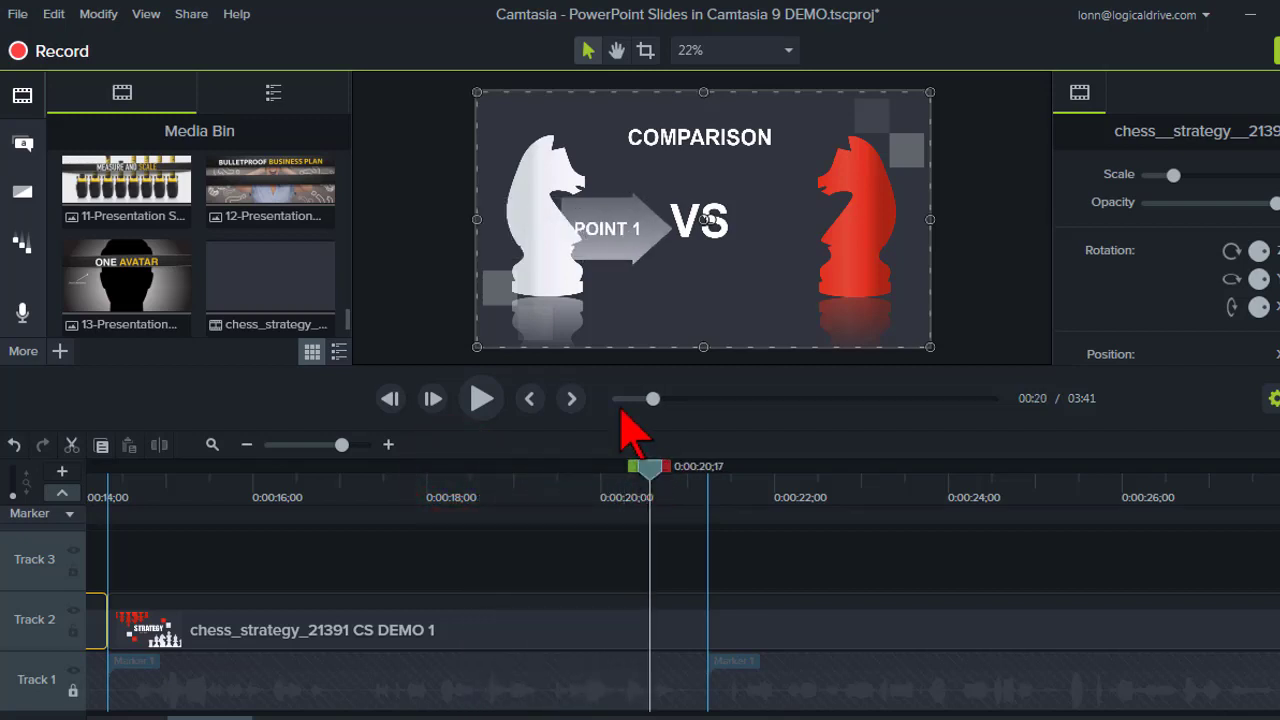
drag(648, 470, 710, 484)
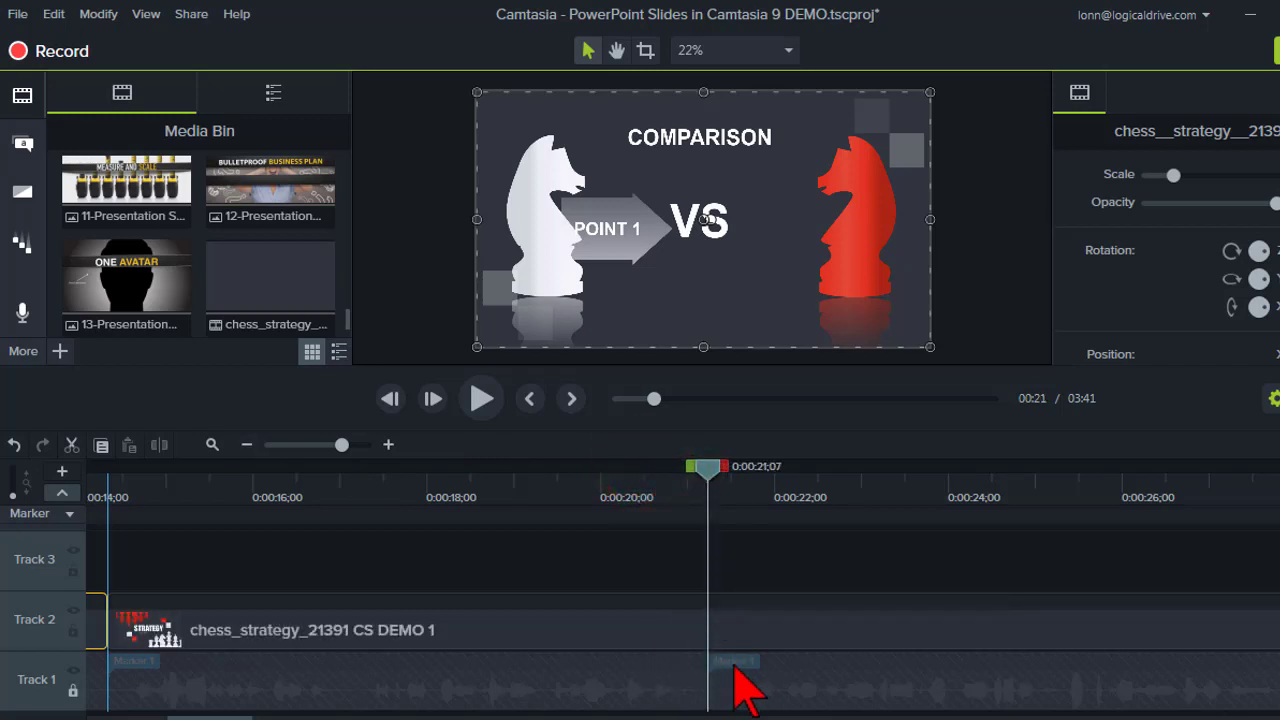
Select the 0:00:21;07–0:00:22;02 range after Marker 1 and cut it from the slide video
click(706, 467)
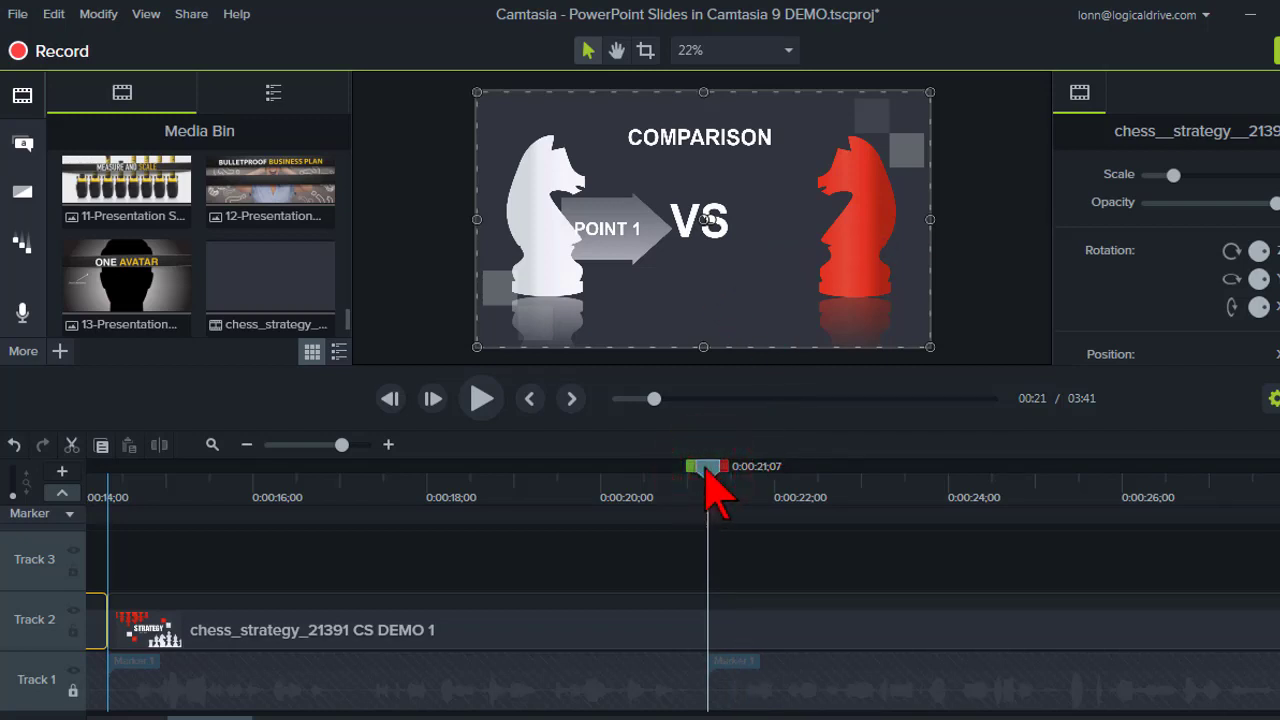
drag(706, 467, 851, 479)
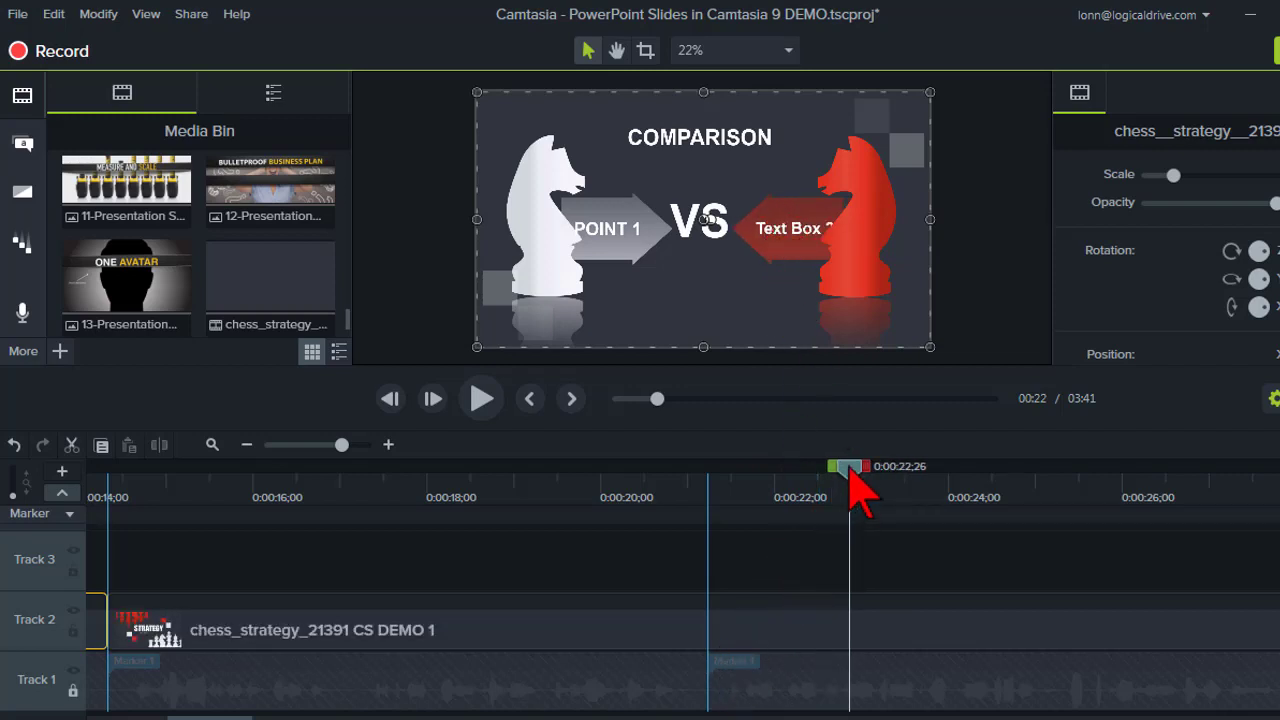
drag(849, 478, 708, 480)
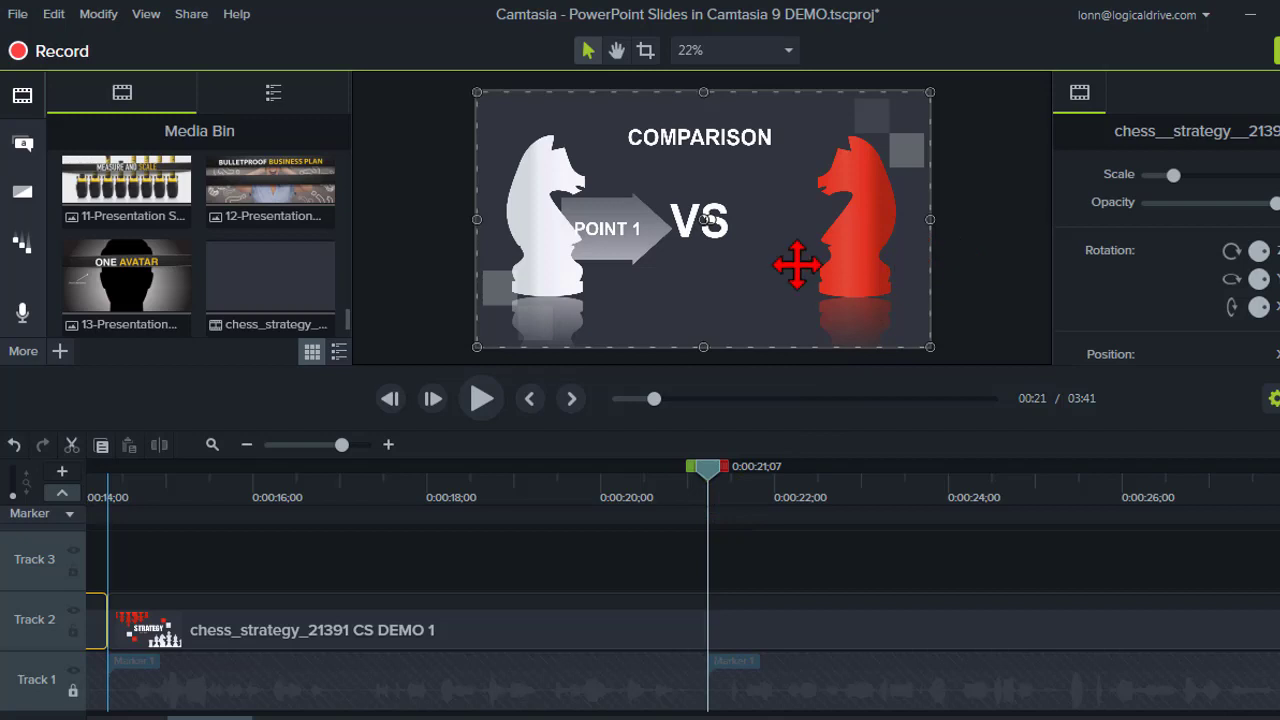
click(728, 480)
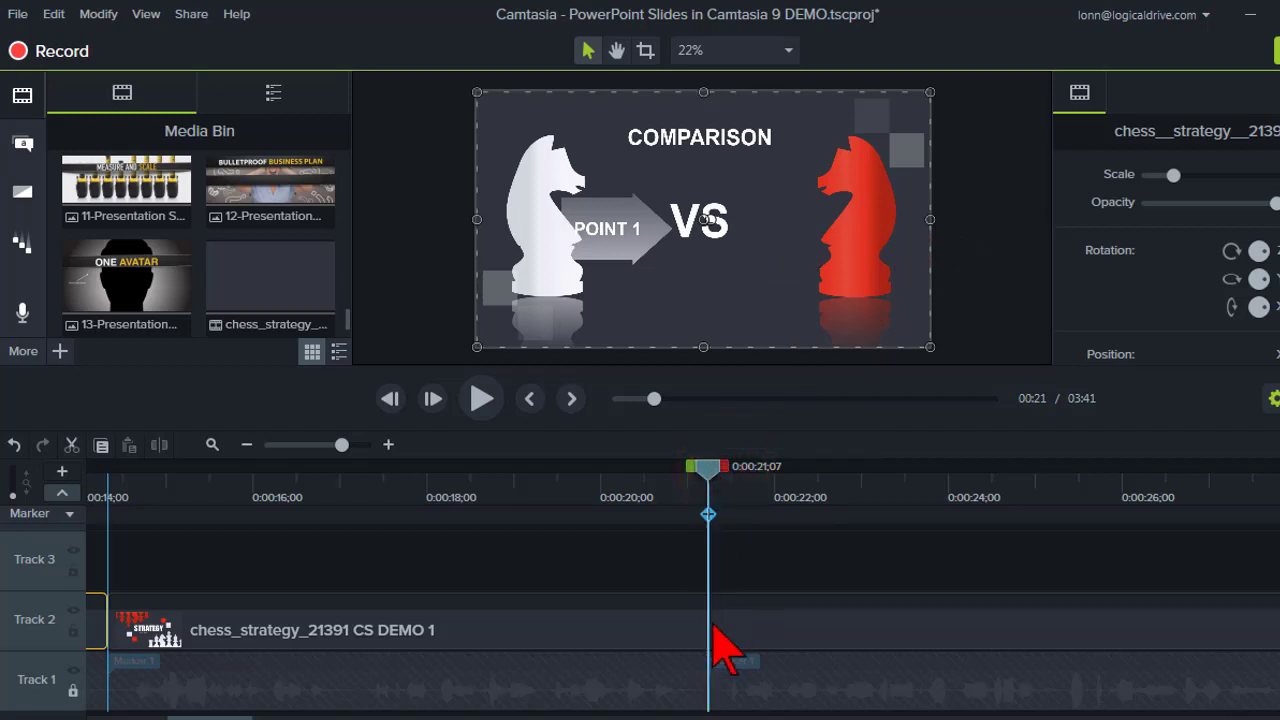
click(728, 680)
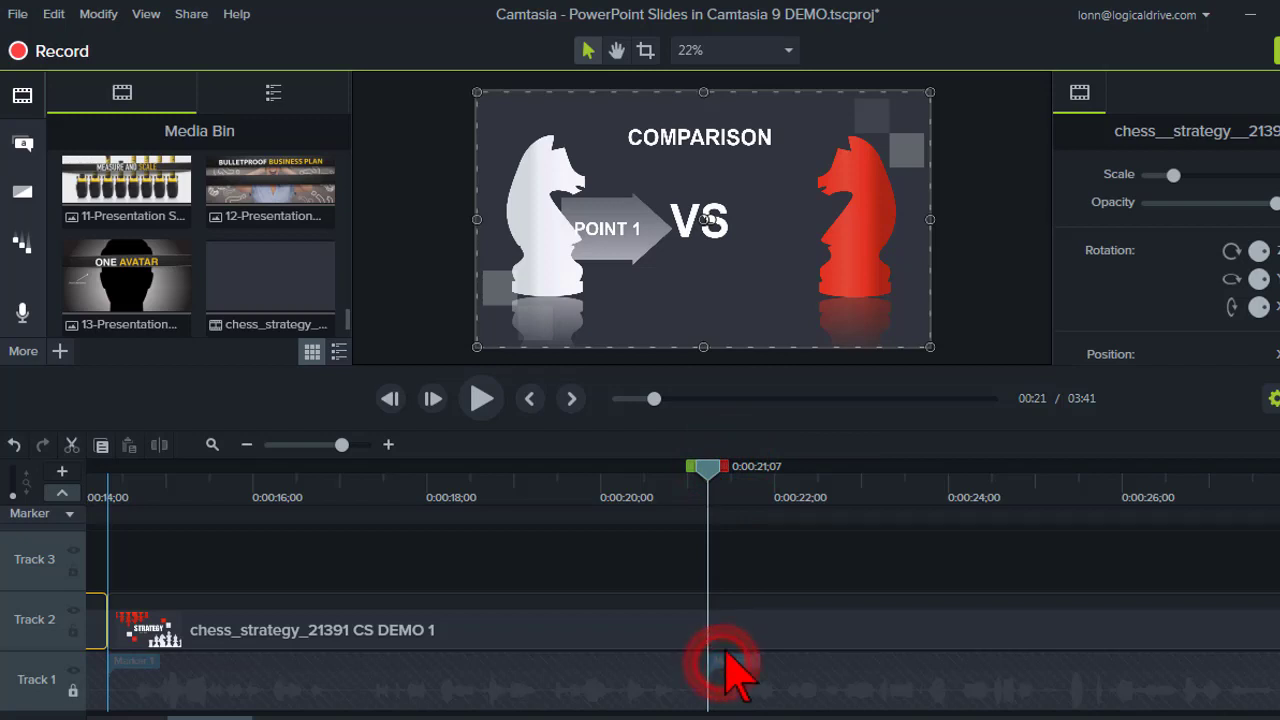
click(724, 472)
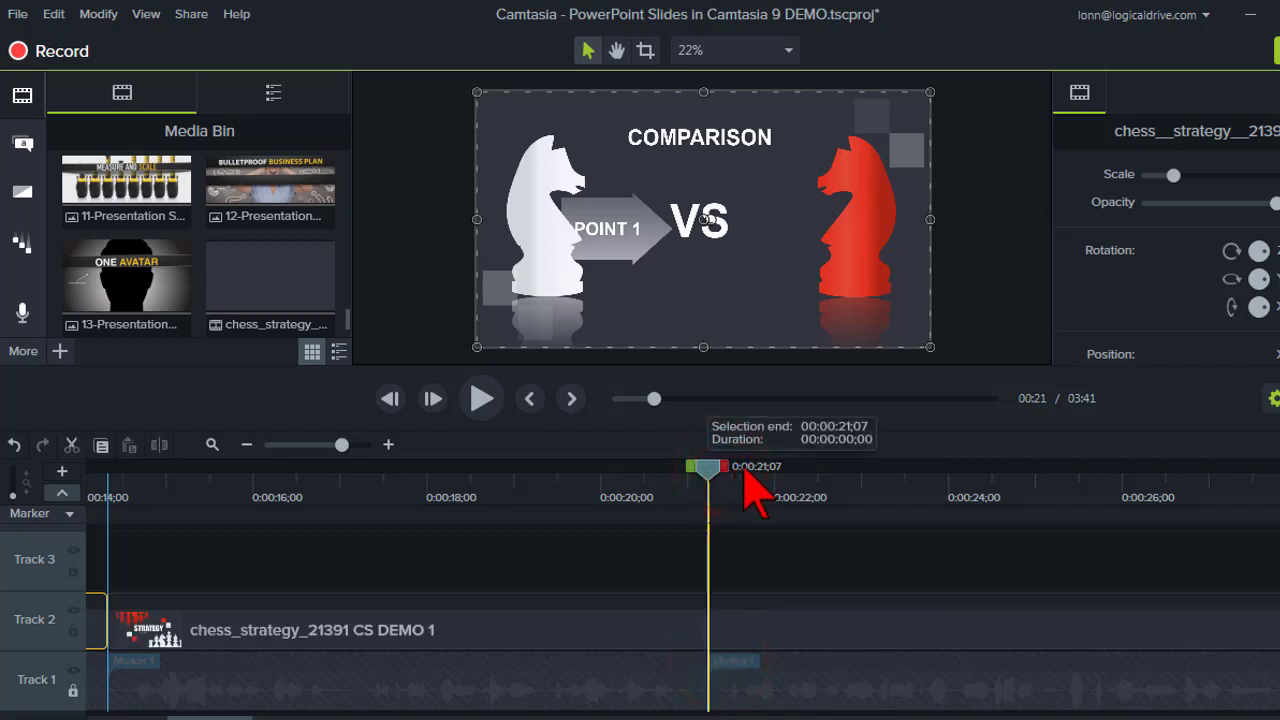
drag(748, 470, 788, 479)
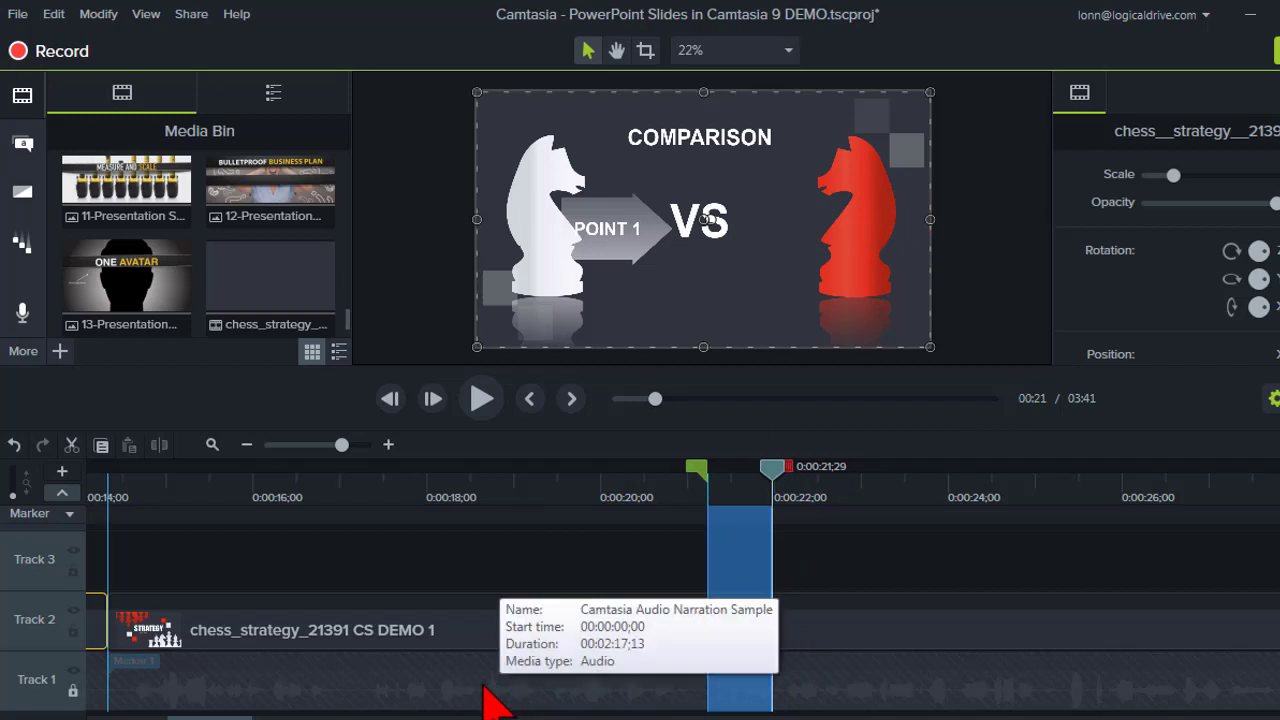
click(71, 444)
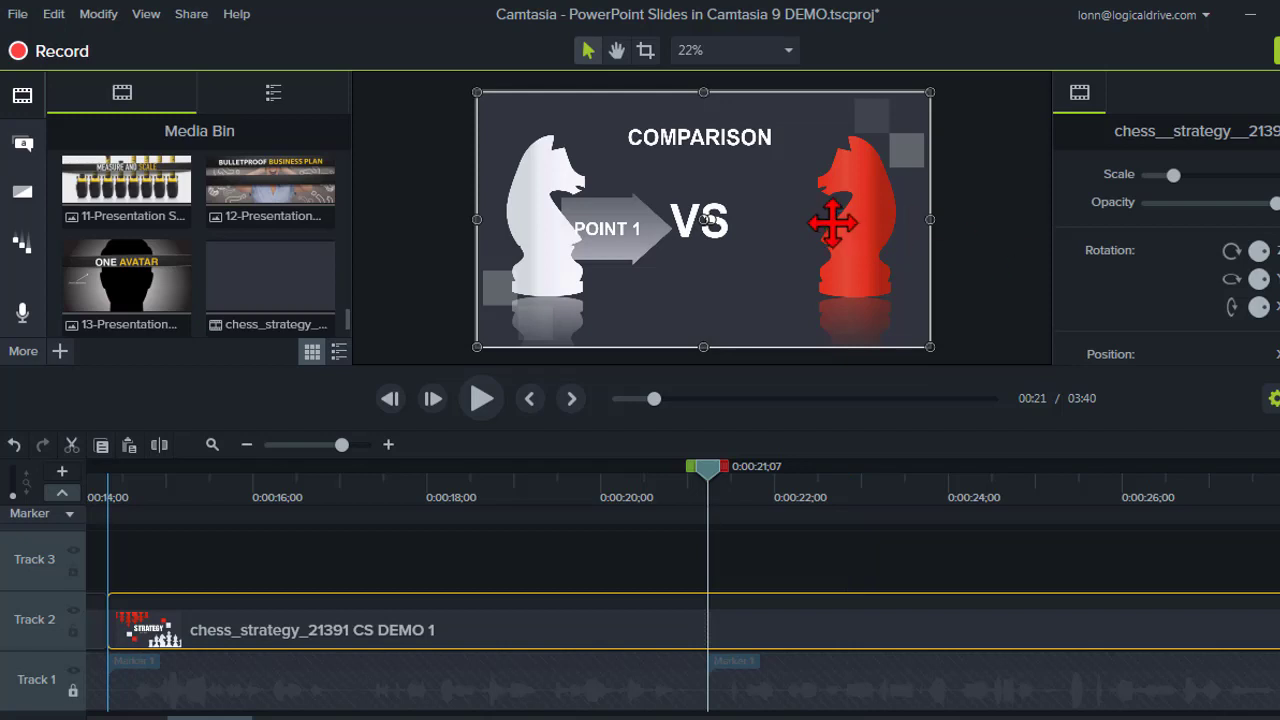
Play back from 0:00:20;14 to check the cut, then return to the COMPARISON slide
click(641, 498)
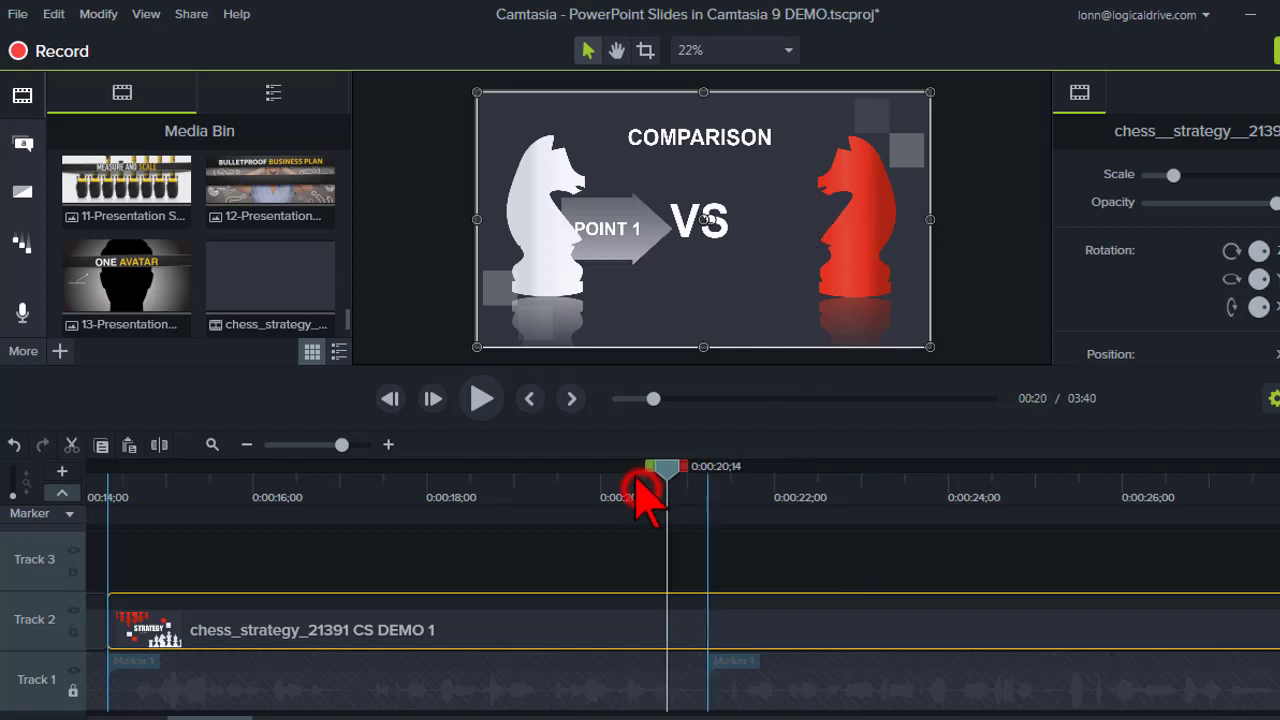
click(481, 399)
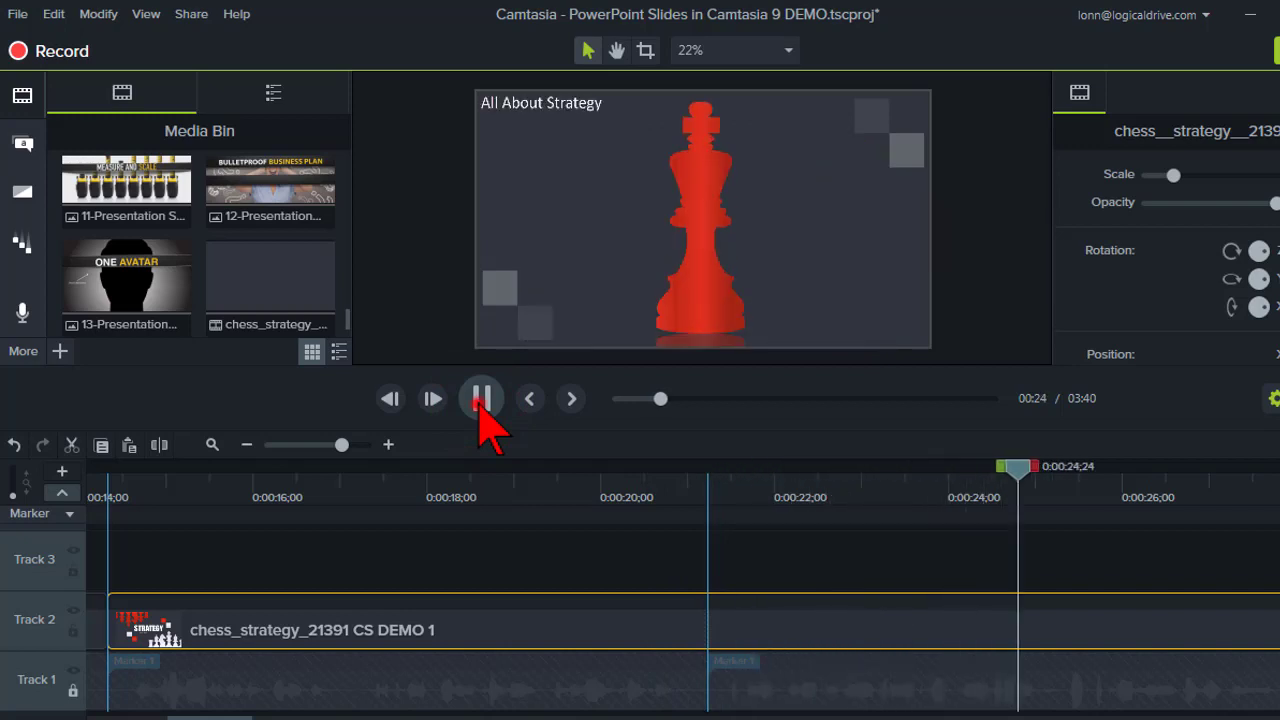
click(481, 399)
drag(1050, 470, 898, 490)
Split the Track 2 deck clip at 0:23;19 and move the later piece to start at Marker 2
drag(342, 447, 336, 454)
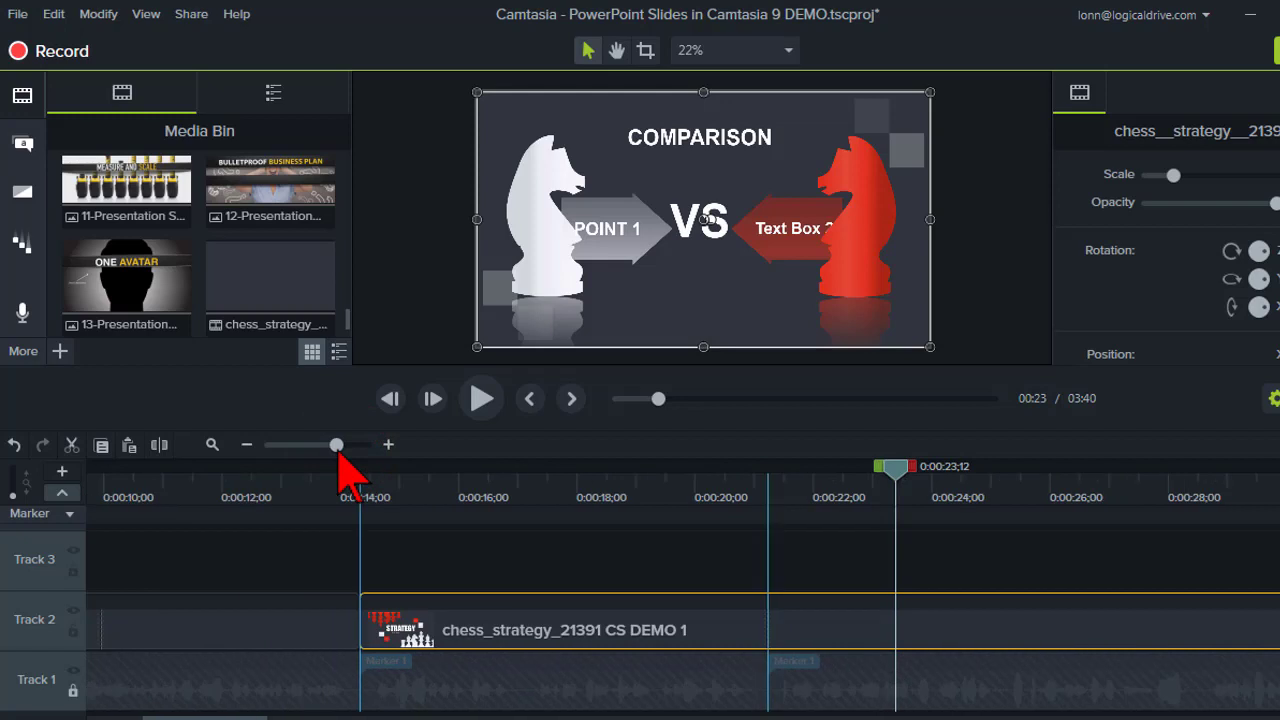
drag(243, 712, 285, 712)
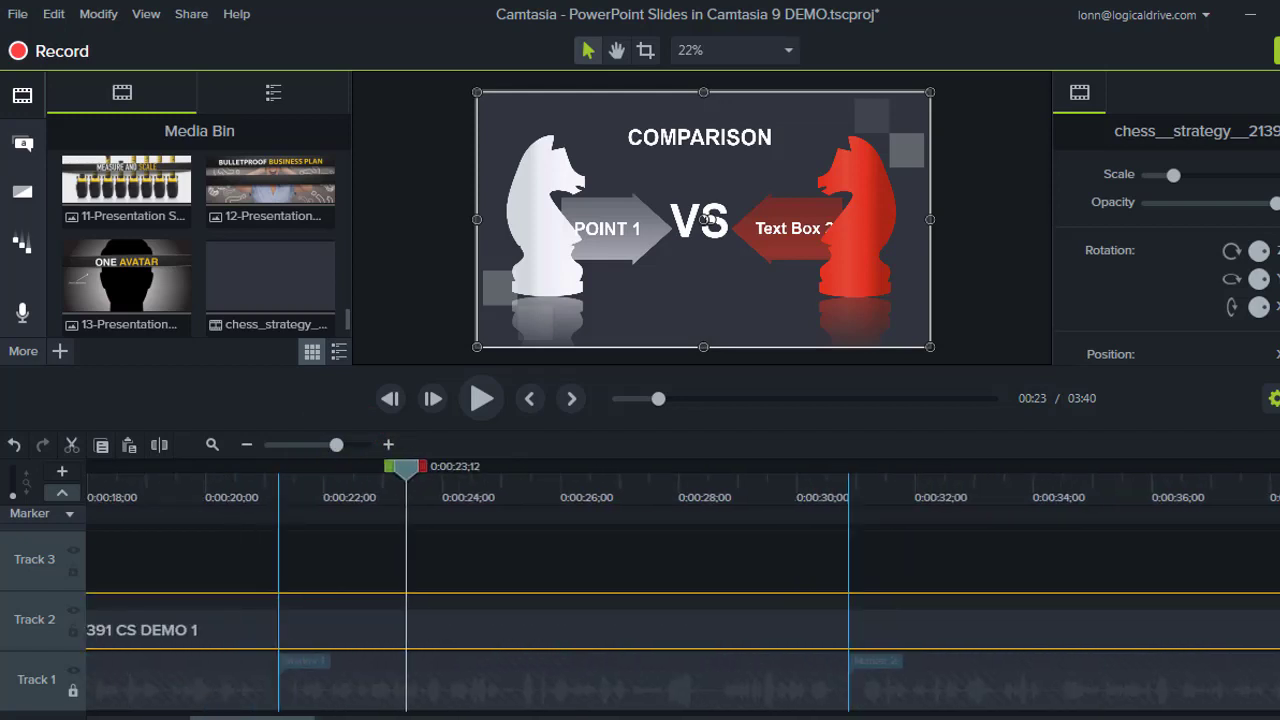
click(850, 492)
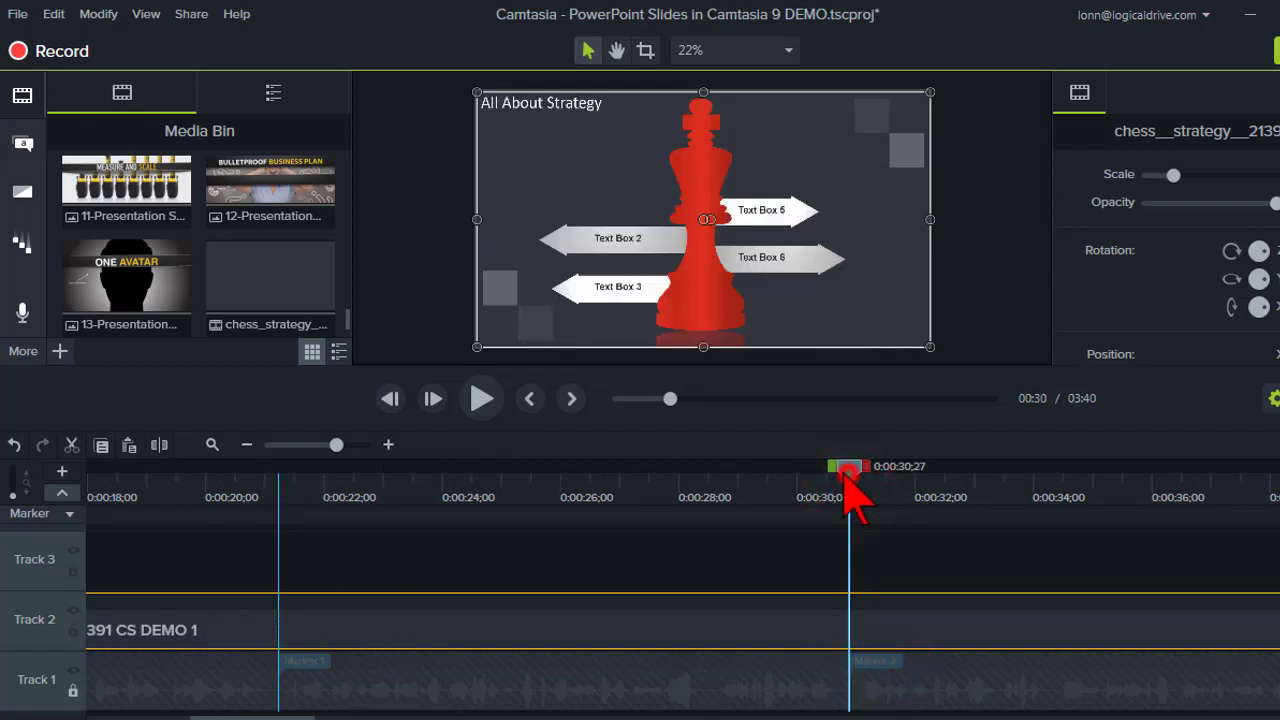
drag(838, 478, 421, 478)
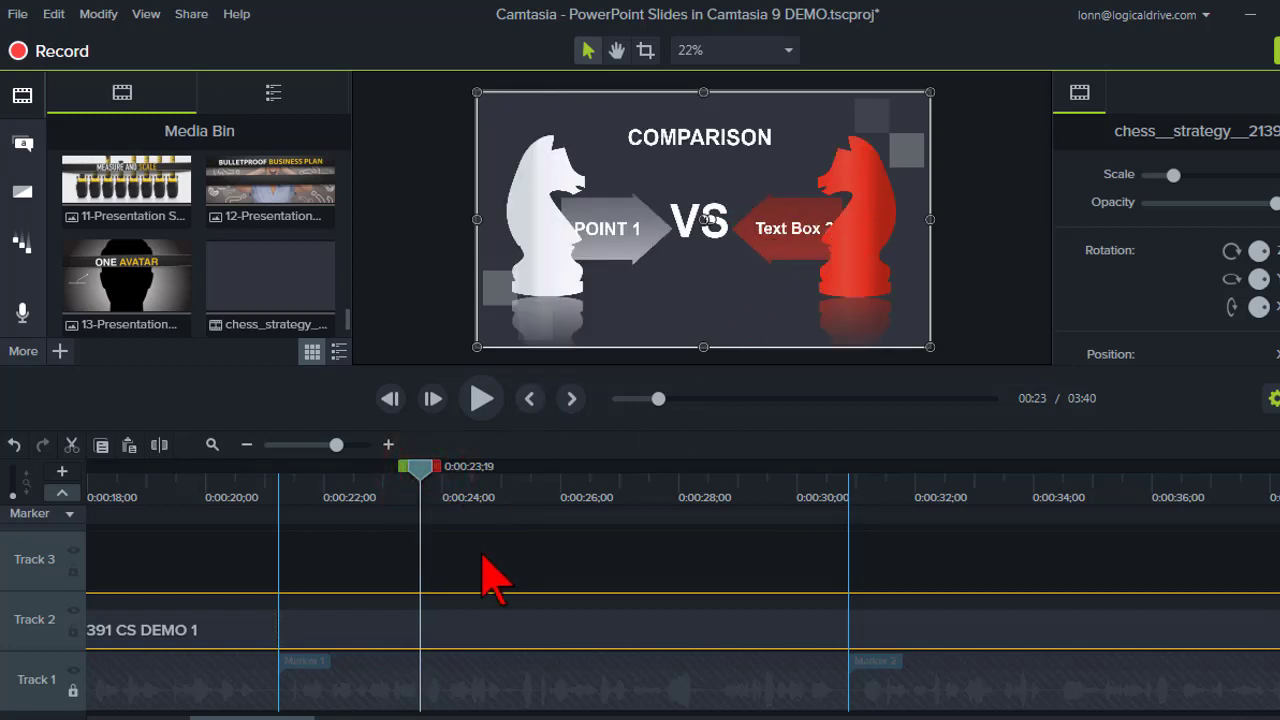
click(160, 446)
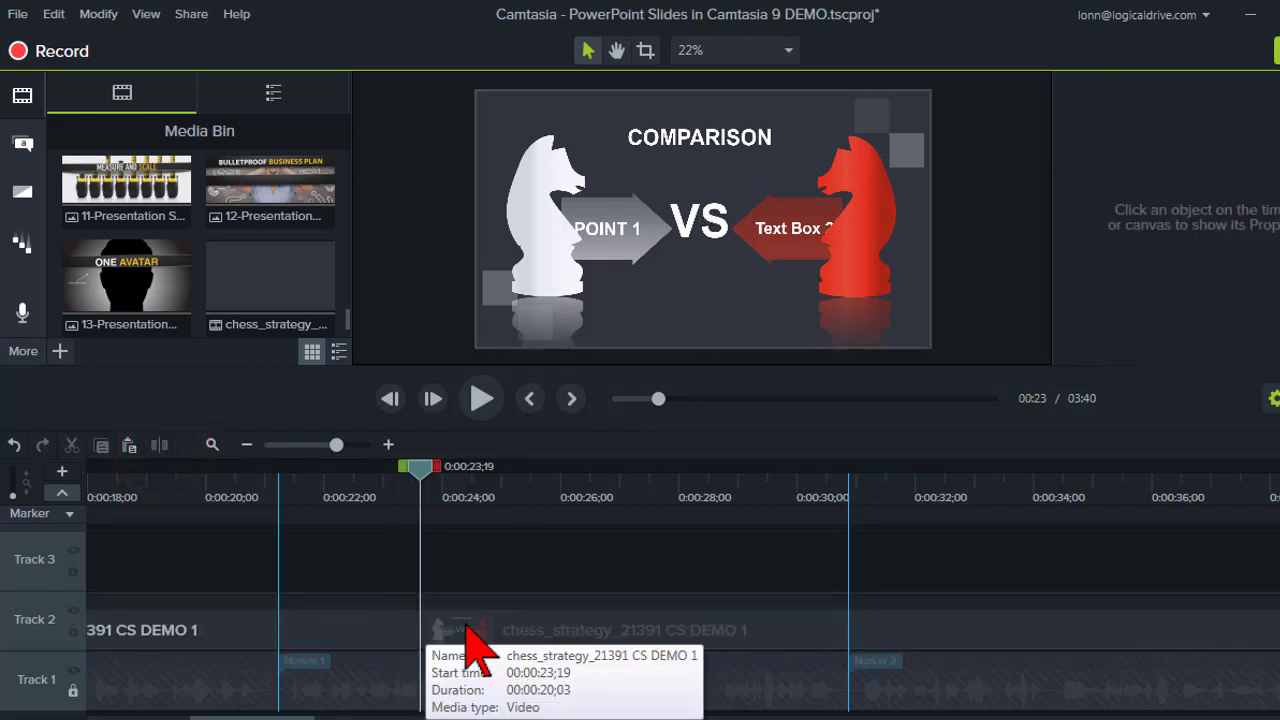
mouse_move(466, 623)
mouse_down()
mouse_move(786, 660)
mouse_move(896, 658)
mouse_up()
Extend the earlier piece with a held frame so the COMPARISON slide lasts until Marker 2
click(393, 630)
key(alt)
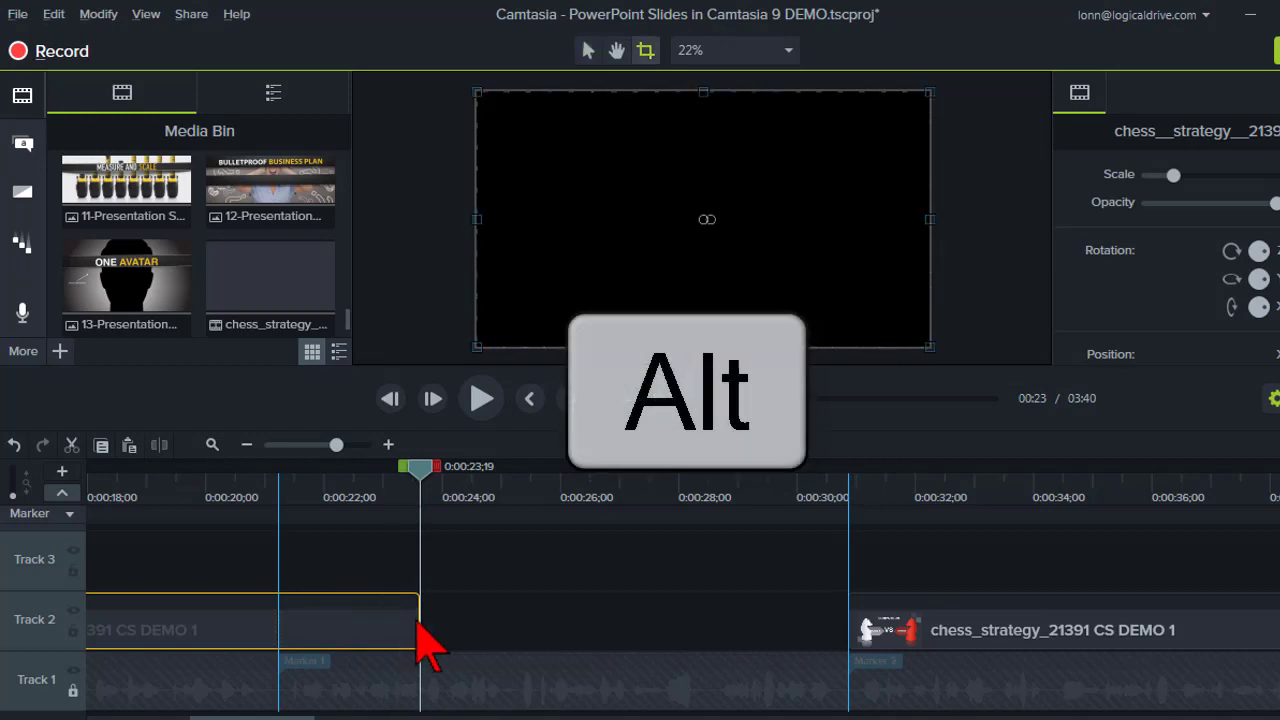
drag(420, 625, 870, 630)
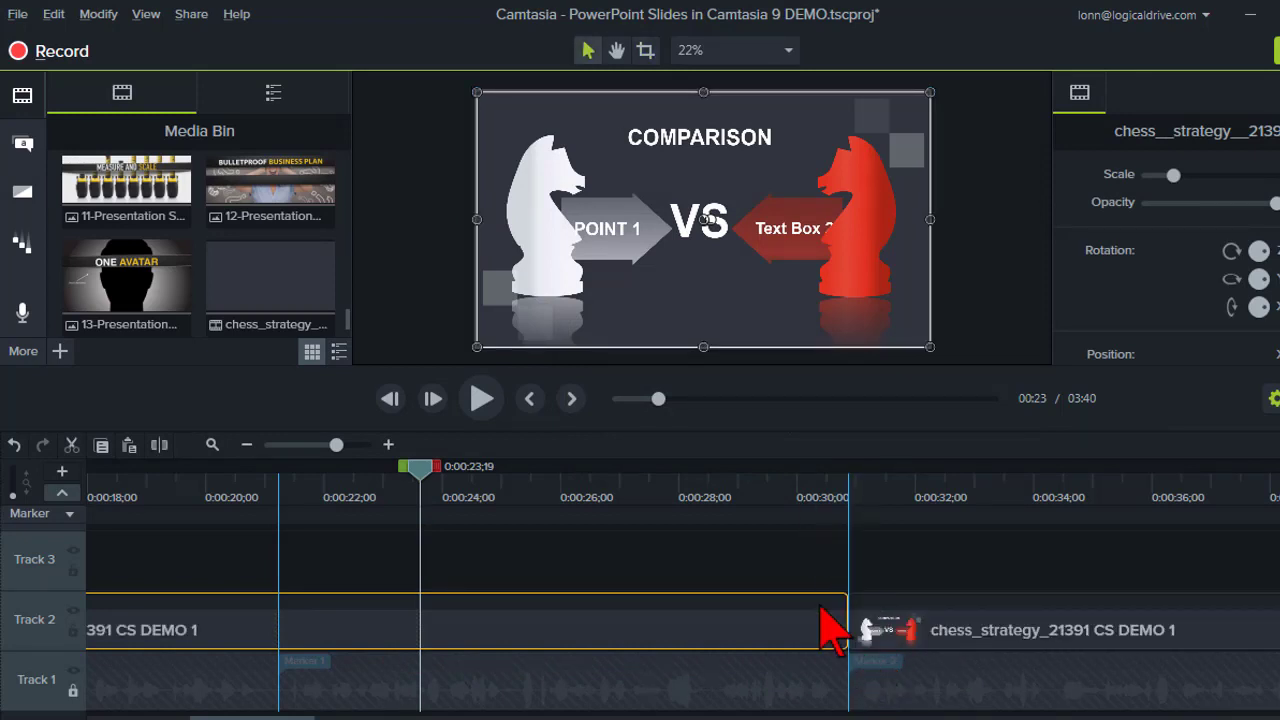
Check the slide change at Marker 2, then locate the next animation start near 0:33;25
click(786, 485)
click(493, 398)
click(484, 405)
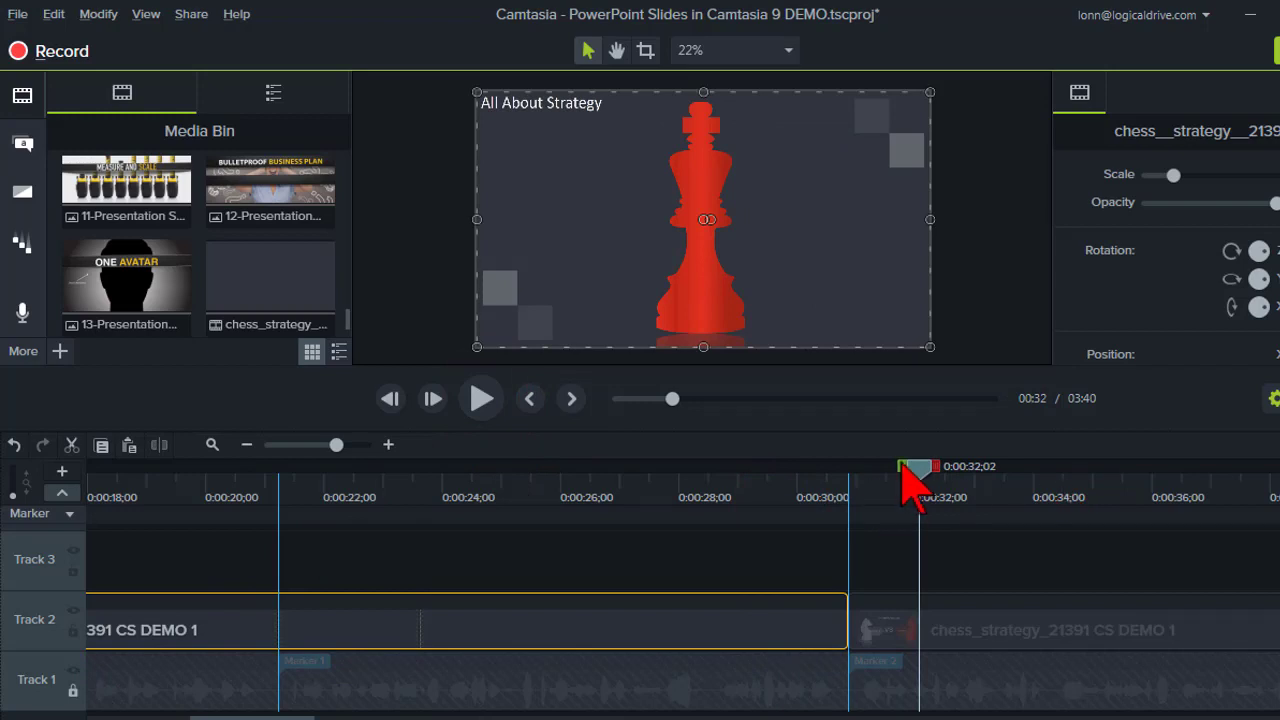
drag(918, 488, 1019, 472)
click(1020, 477)
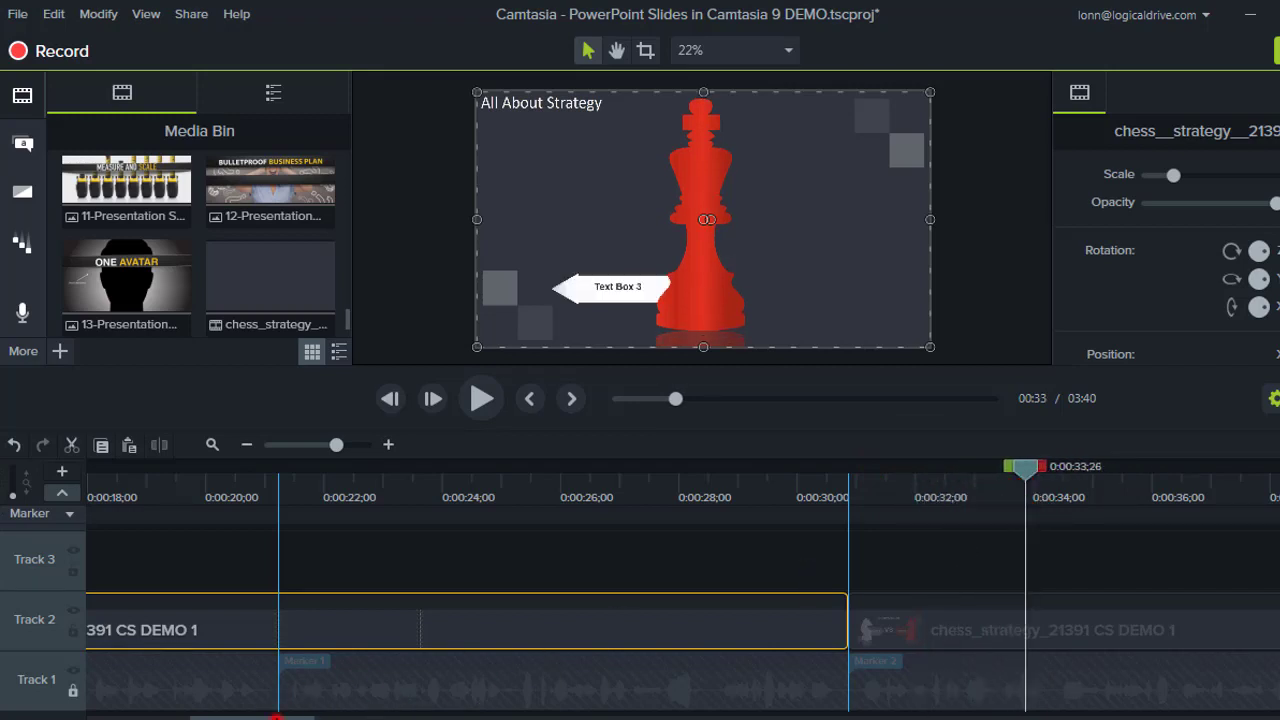
drag(276, 716, 323, 716)
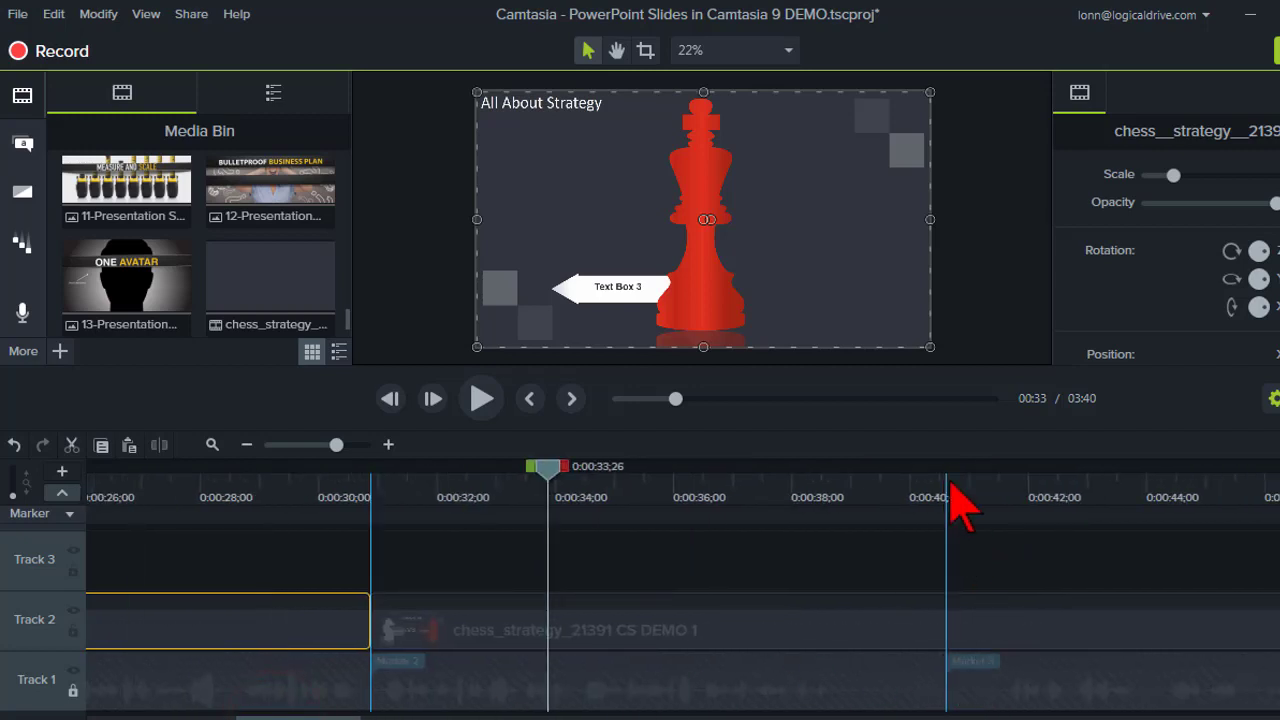
mouse_move(549, 478)
mouse_down()
mouse_move(597, 483)
mouse_move(546, 483)
mouse_up()
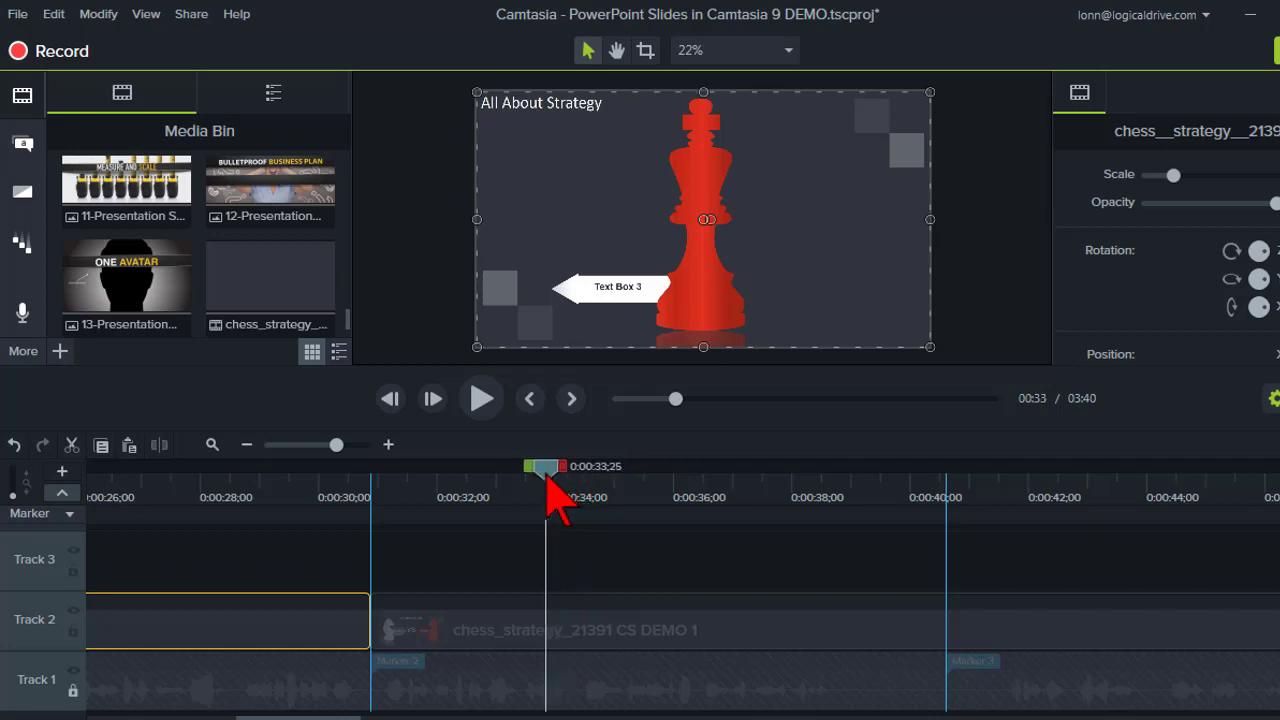
Split the later deck clip at 0:33;25 and move the remainder to start at Marker 3 (0:40)
click(543, 630)
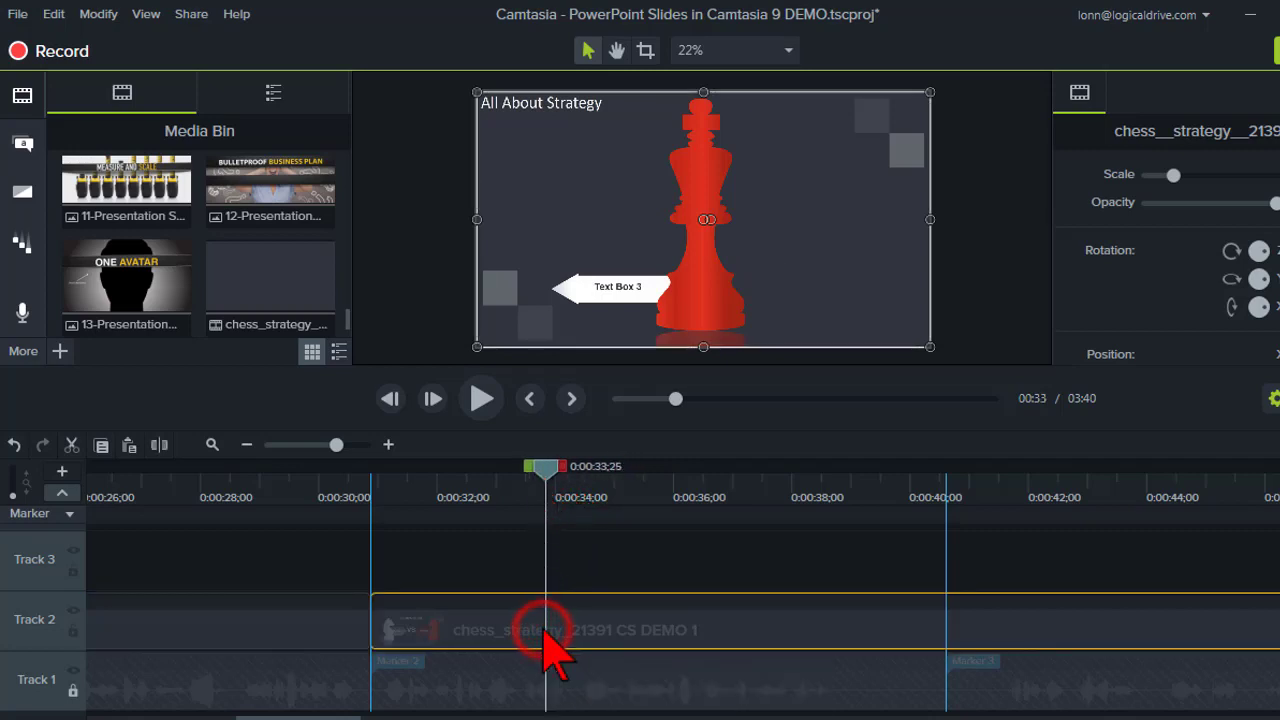
click(159, 445)
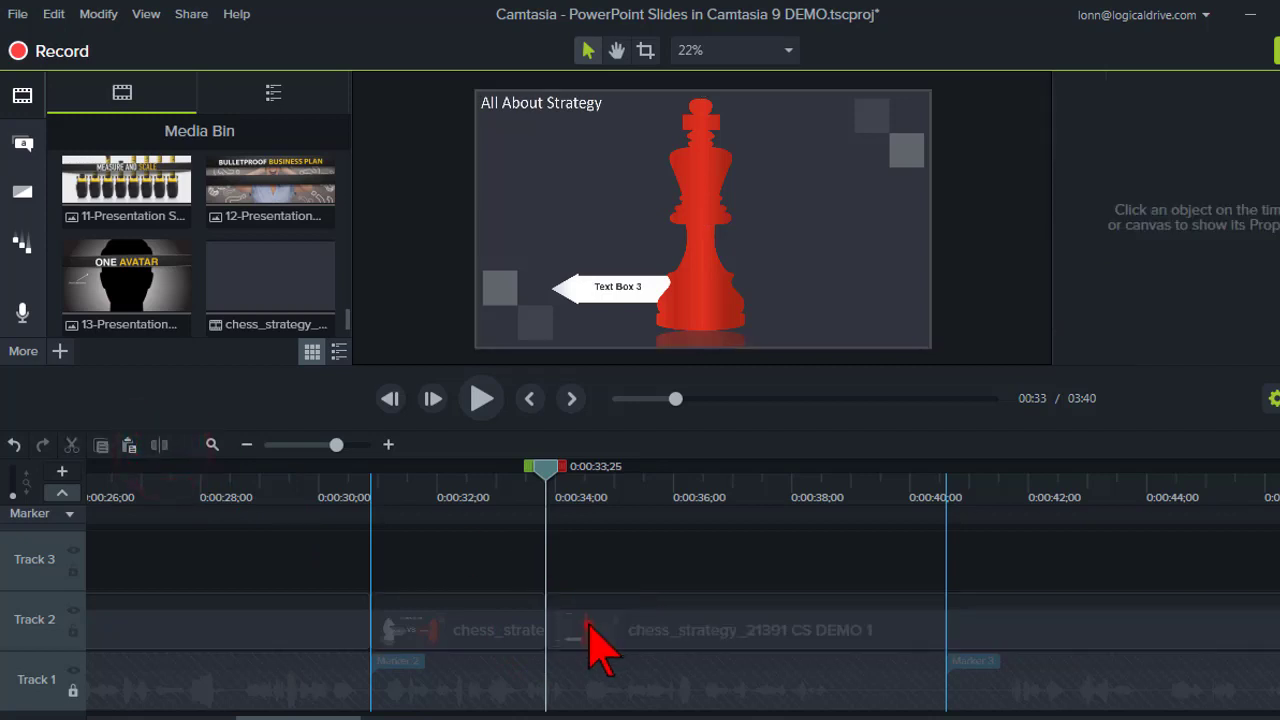
click(588, 627)
mouse_move(652, 633)
mouse_down()
mouse_move(957, 646)
mouse_move(985, 636)
mouse_up()
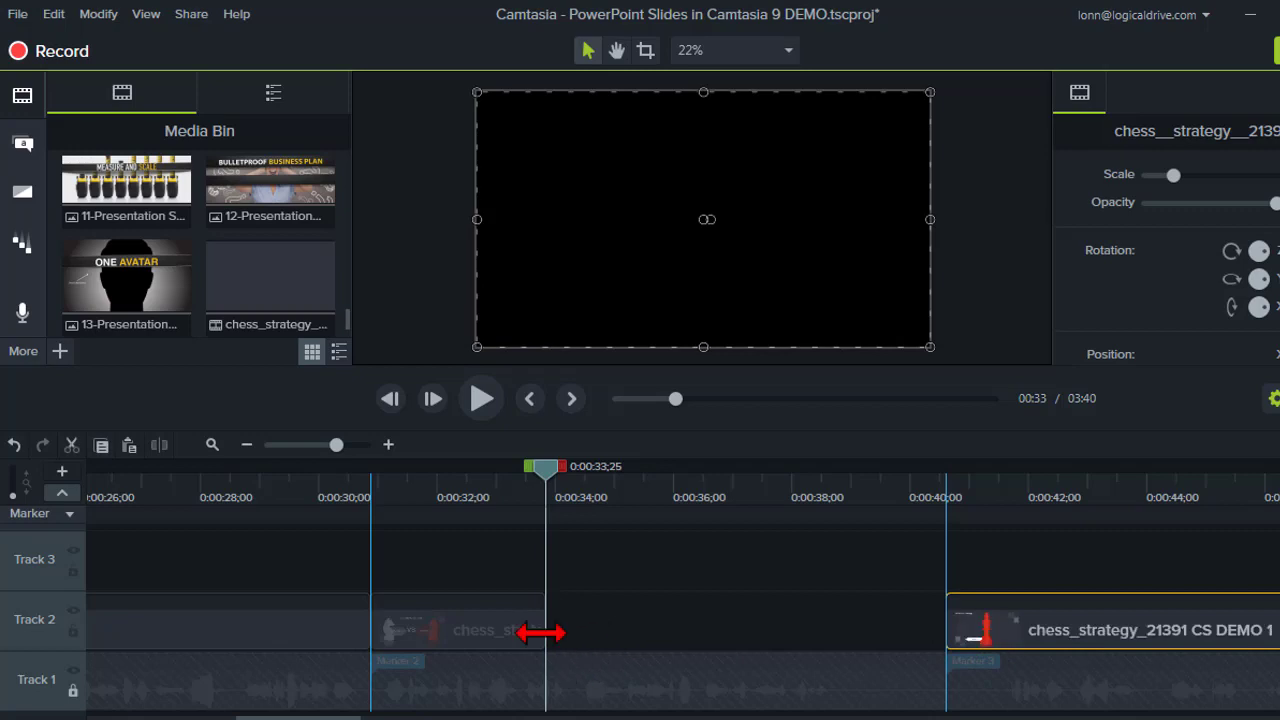
Hold the All About Strategy slide until Marker 3 and play back to check the change
click(485, 630)
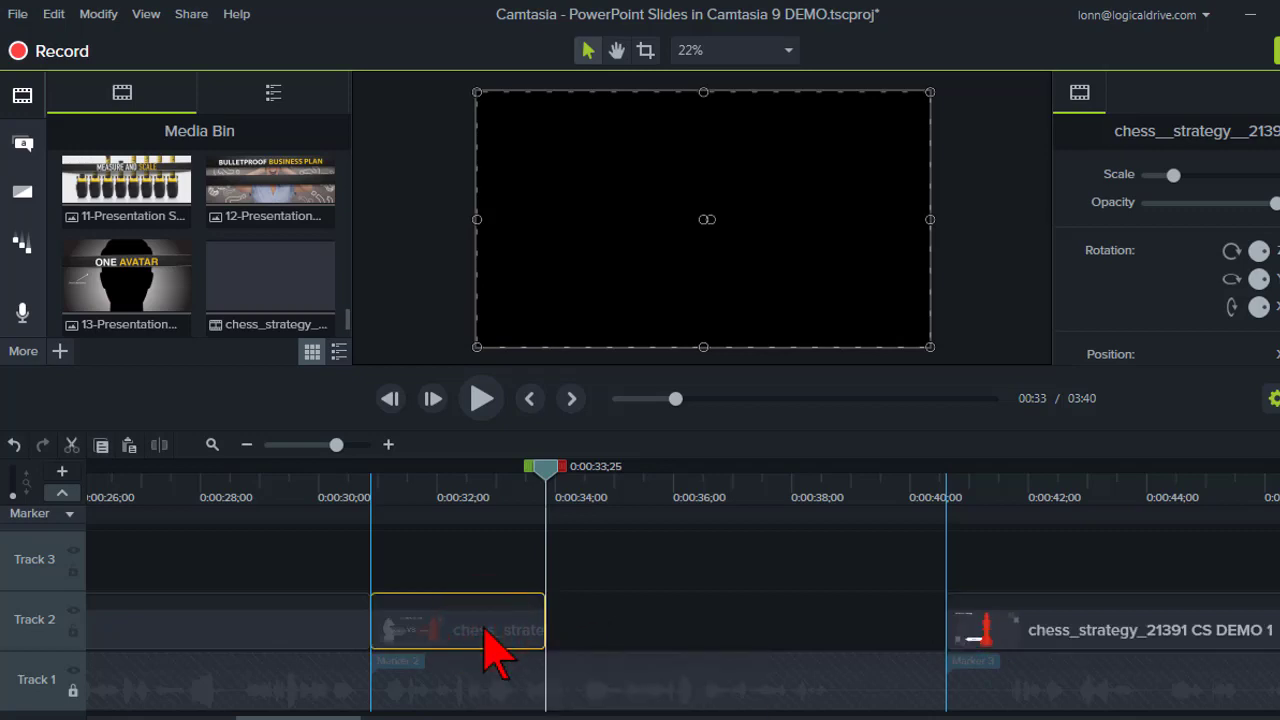
key(alt)
mouse_move(545, 623)
mouse_down()
mouse_move(608, 634)
mouse_move(997, 628)
mouse_move(957, 543)
mouse_up()
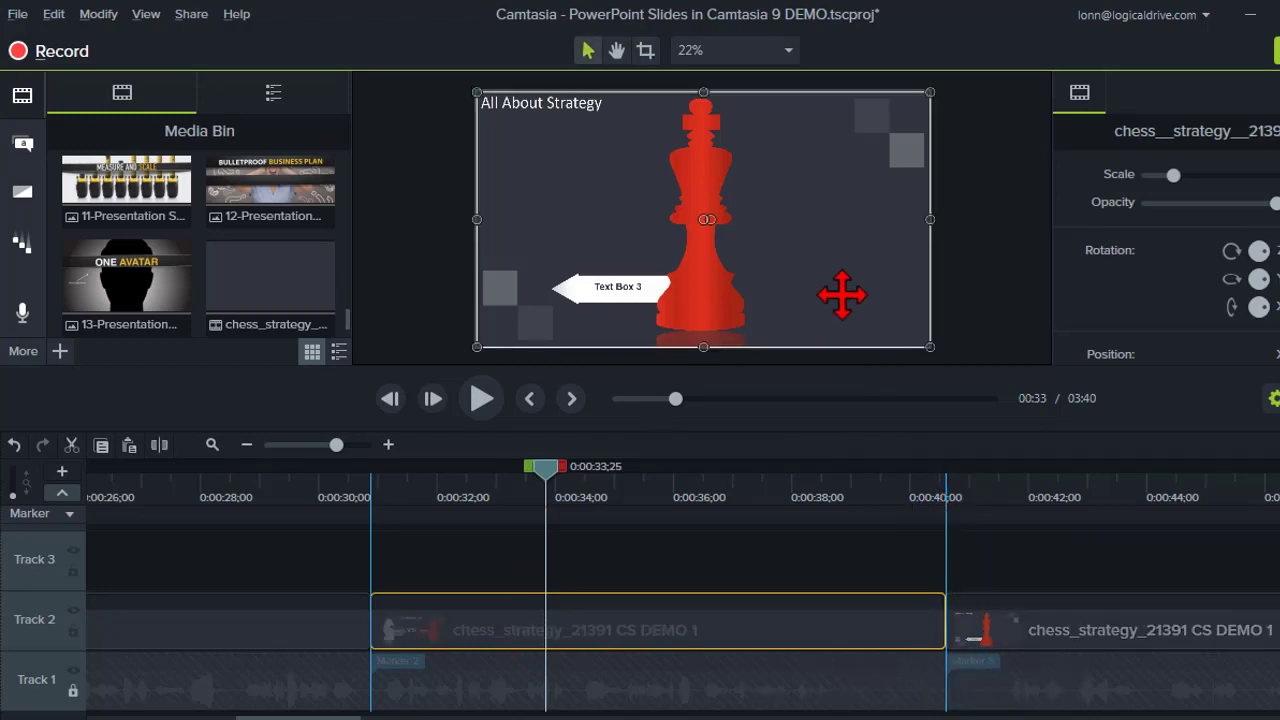
click(883, 486)
click(481, 398)
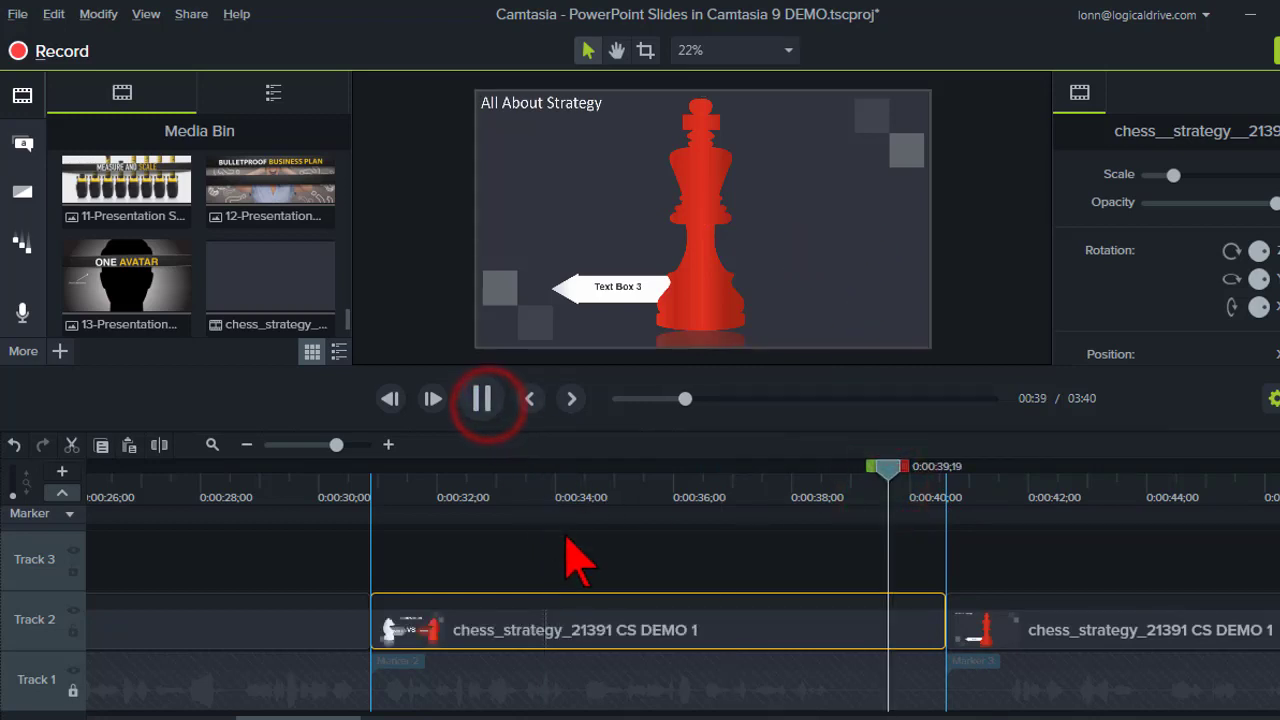
click(483, 400)
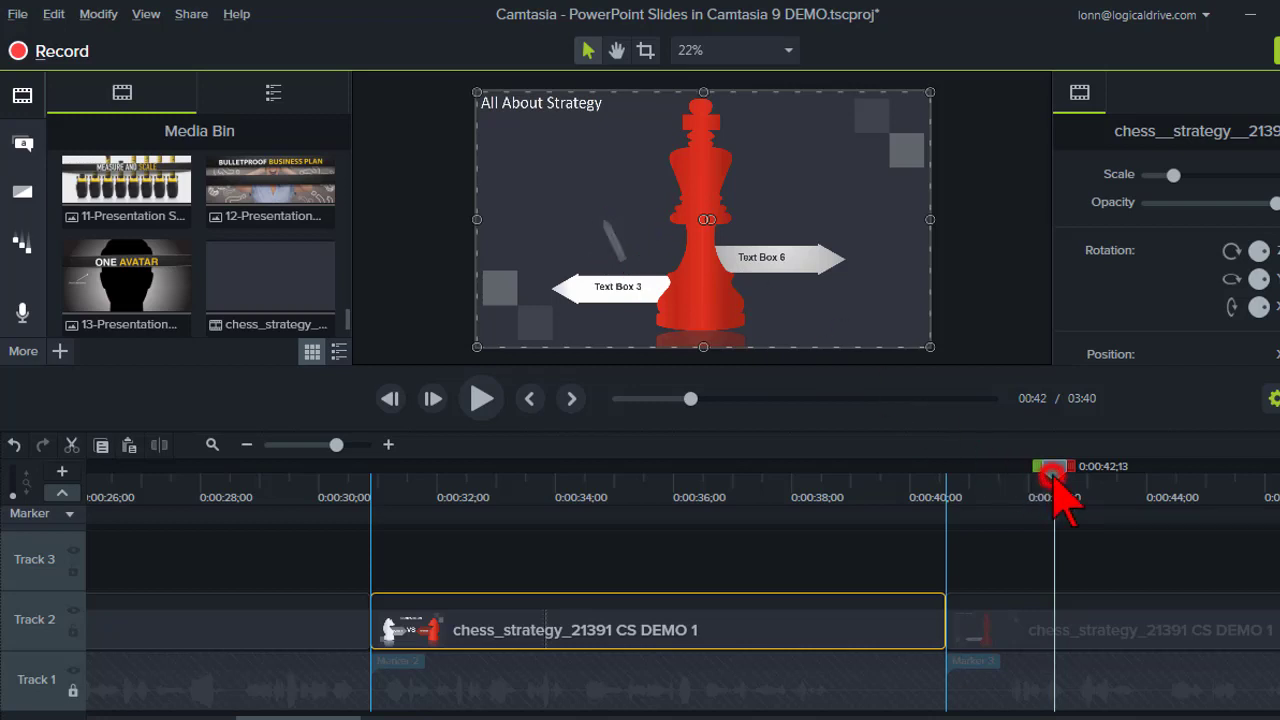
Split the deck clip at 0:42;06 and move the remainder to the marker near 0:53
mouse_move(1052, 476)
mouse_down()
mouse_move(1096, 482)
mouse_move(1040, 484)
mouse_up()
click(1046, 636)
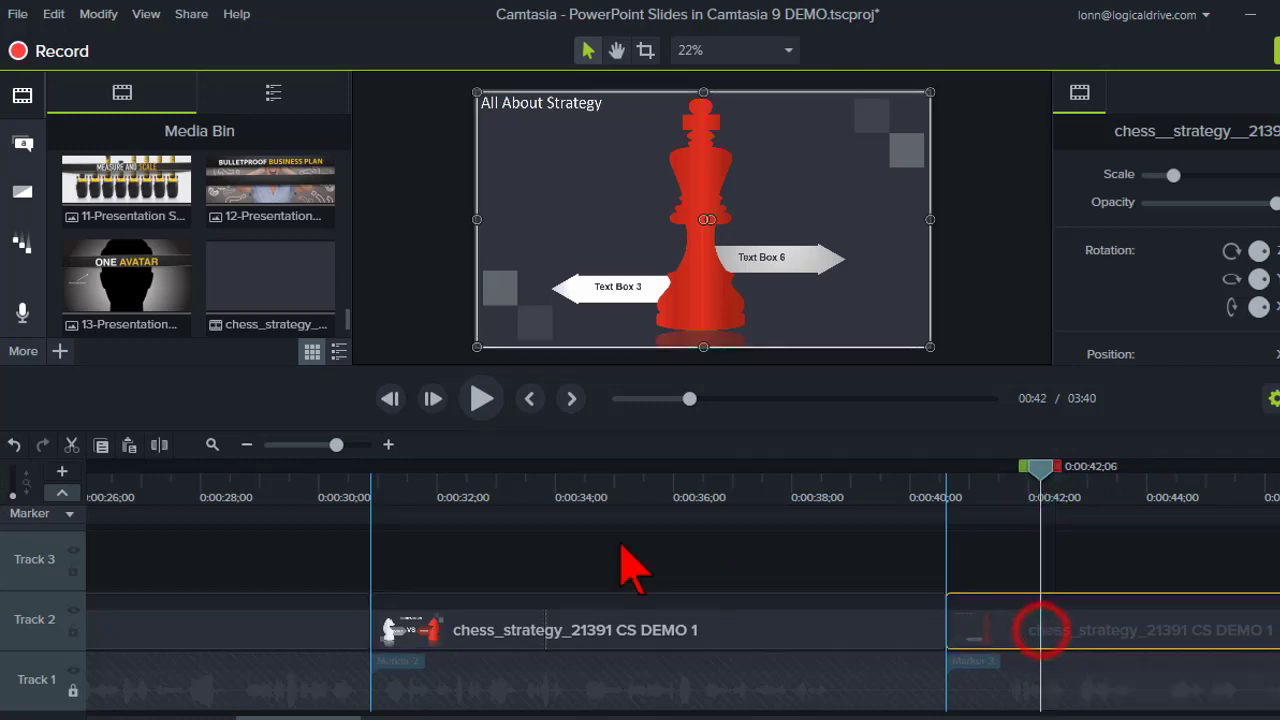
click(160, 446)
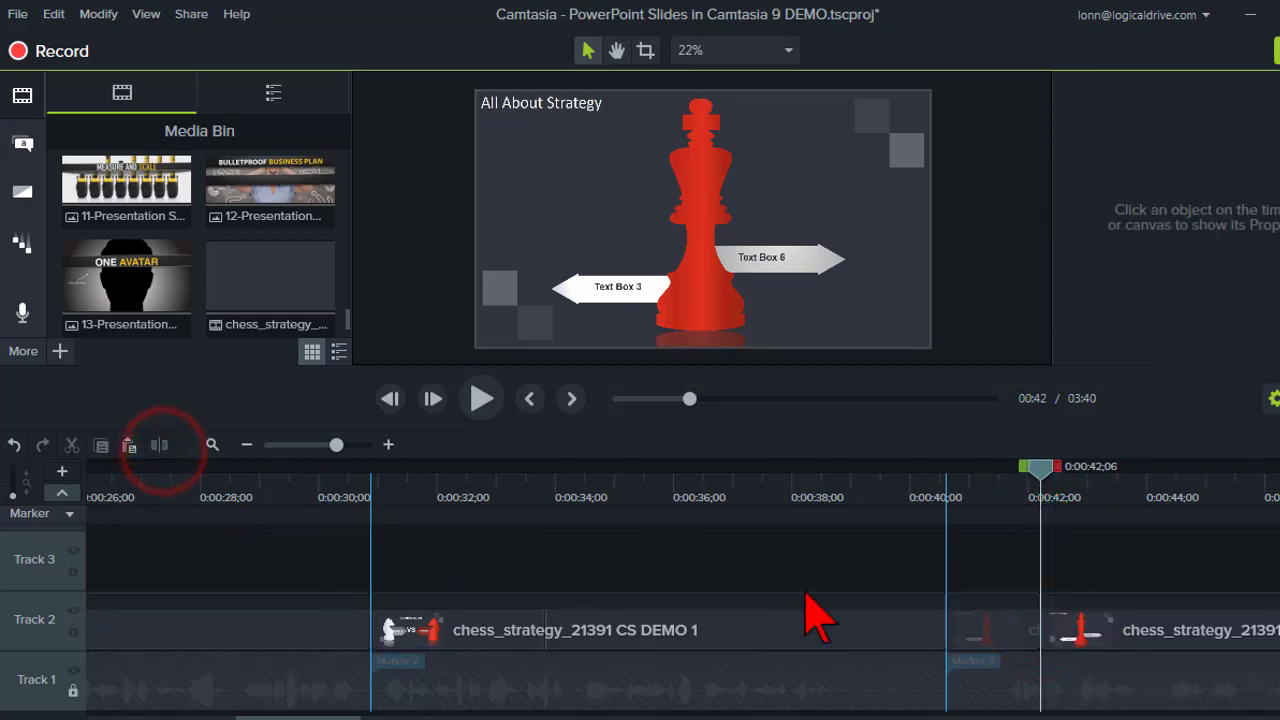
click(1072, 602)
click(1081, 630)
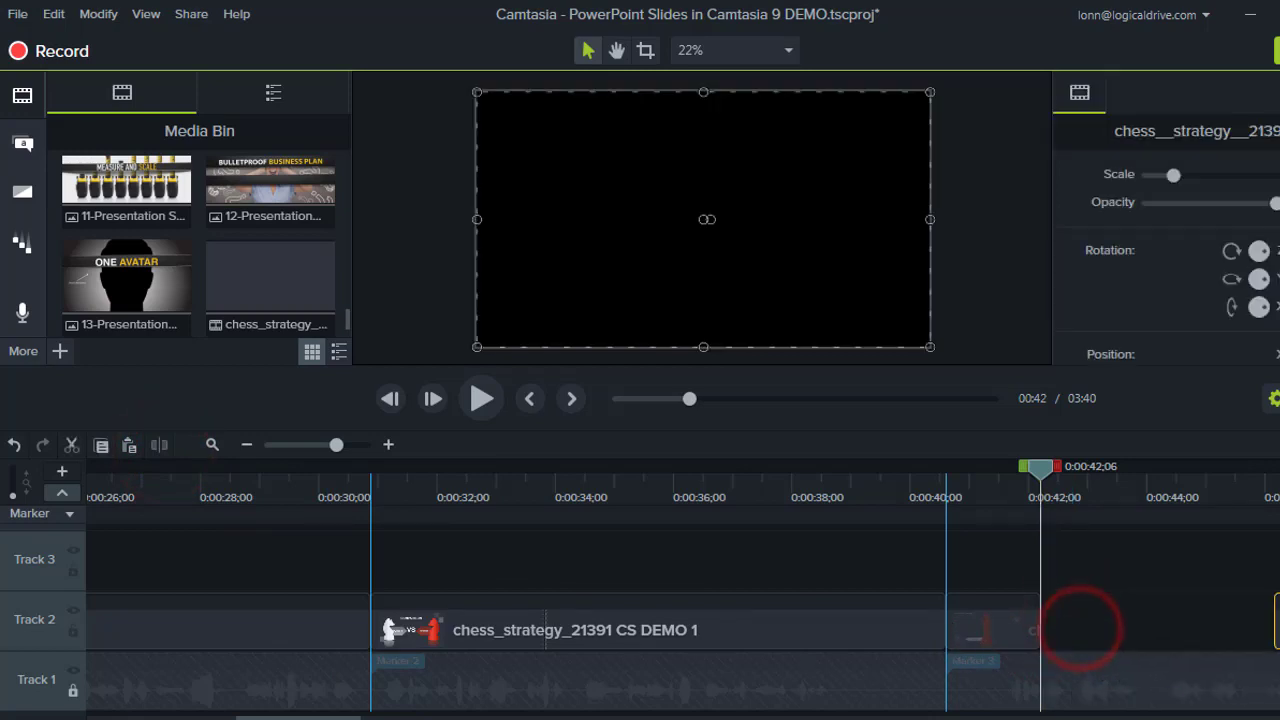
scroll(1120, 660, right, 5)
mouse_move(1160, 690)
mouse_down()
mouse_move(951, 674)
mouse_move(951, 663)
mouse_move(966, 669)
mouse_up()
Hold the 0:40–0:42 piece's slide until the marker near 0:53, checking at 0:51;03
click(206, 623)
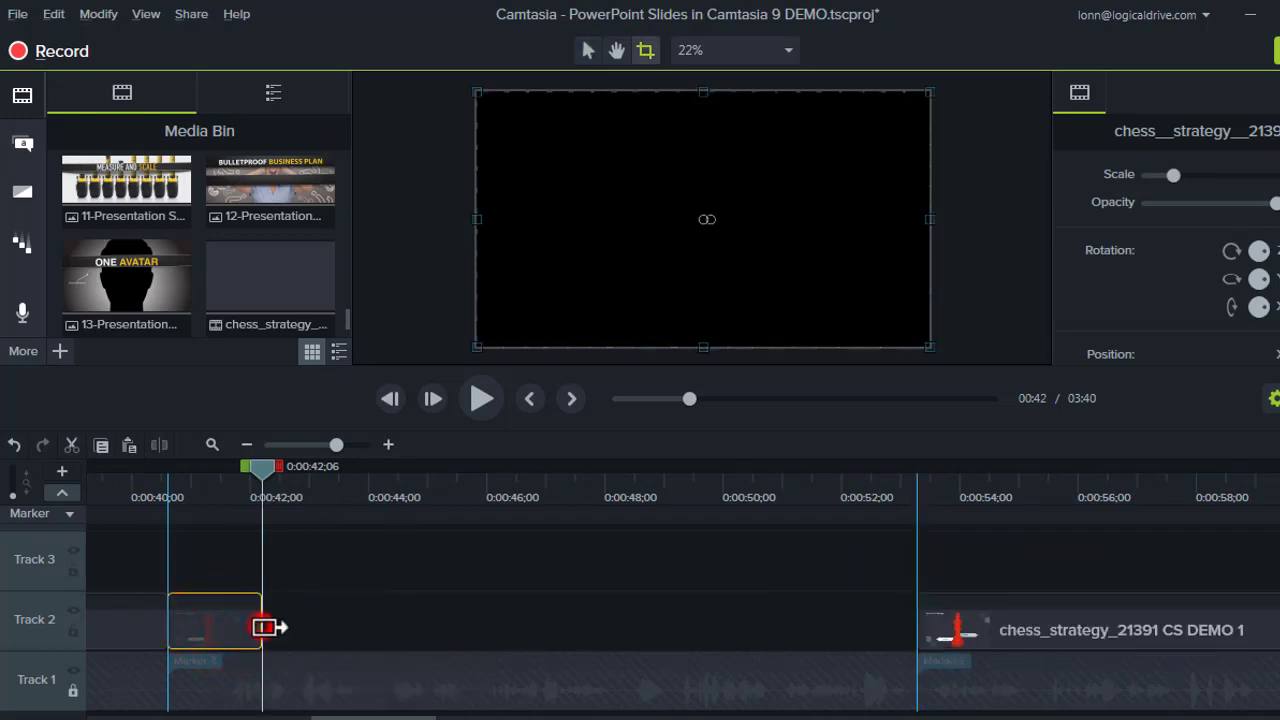
mouse_move(268, 627)
mouse_down()
mouse_move(720, 627)
mouse_move(945, 645)
mouse_move(917, 630)
mouse_up()
click(789, 493)
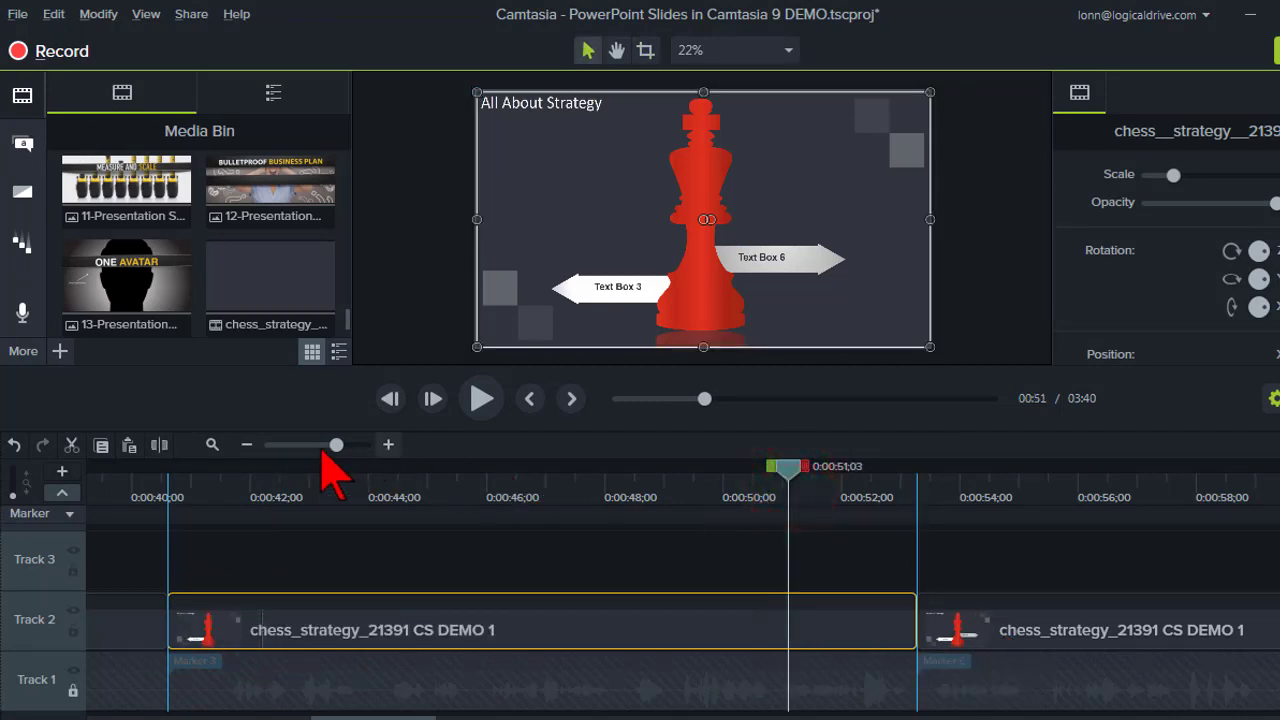
drag(320, 443, 316, 444)
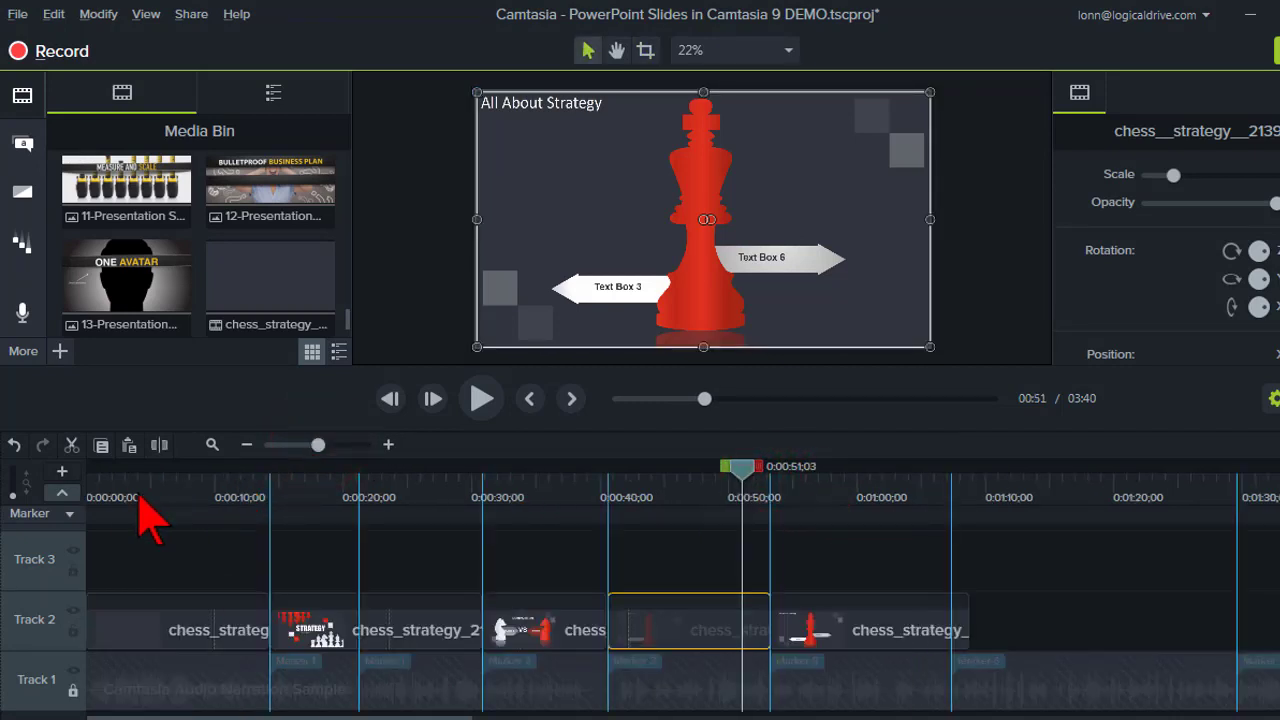
Review the retimed markers, then trim the last deck clip to end at the marker near 1:05
drag(107, 492, 358, 491)
click(448, 493)
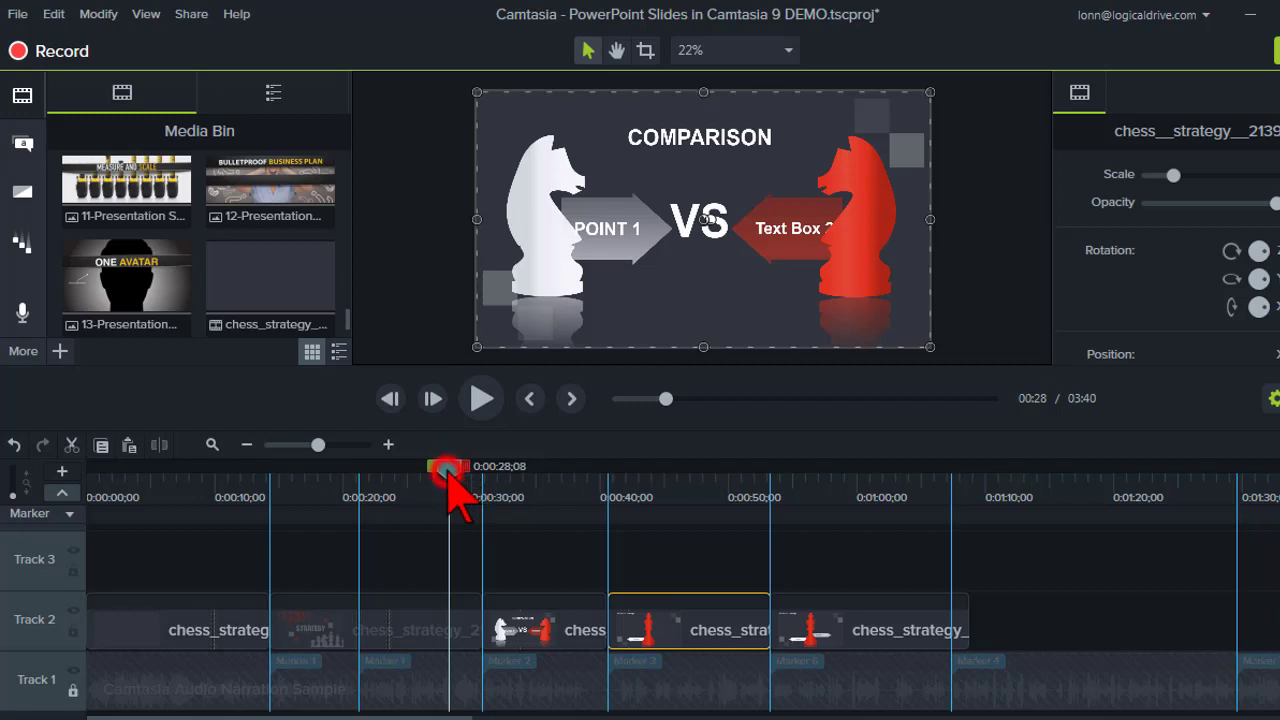
drag(447, 478, 484, 482)
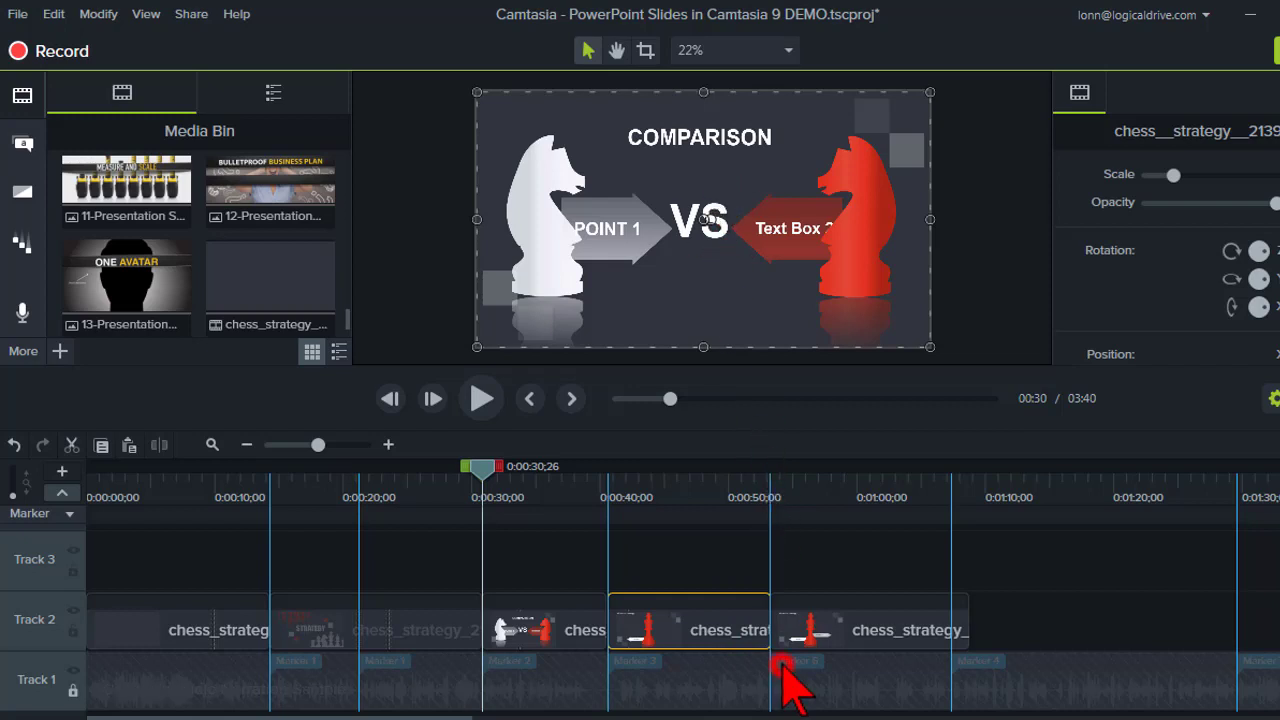
click(768, 505)
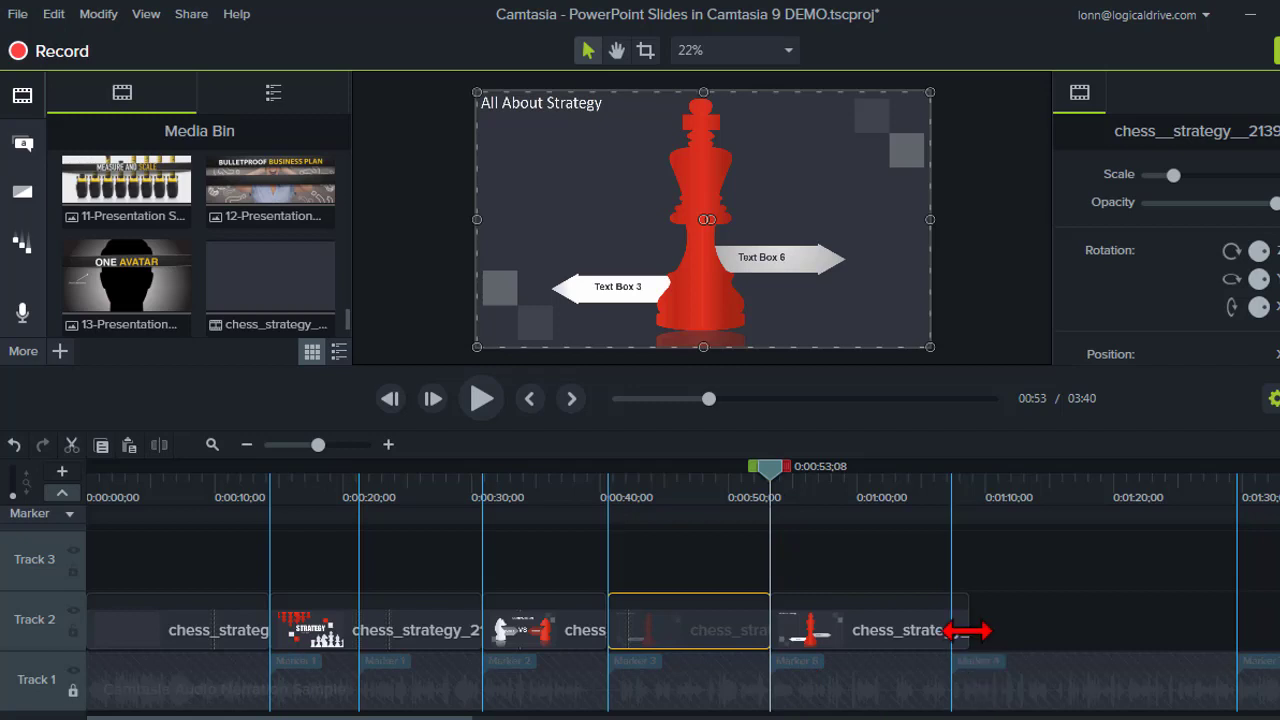
drag(965, 630, 950, 630)
click(872, 495)
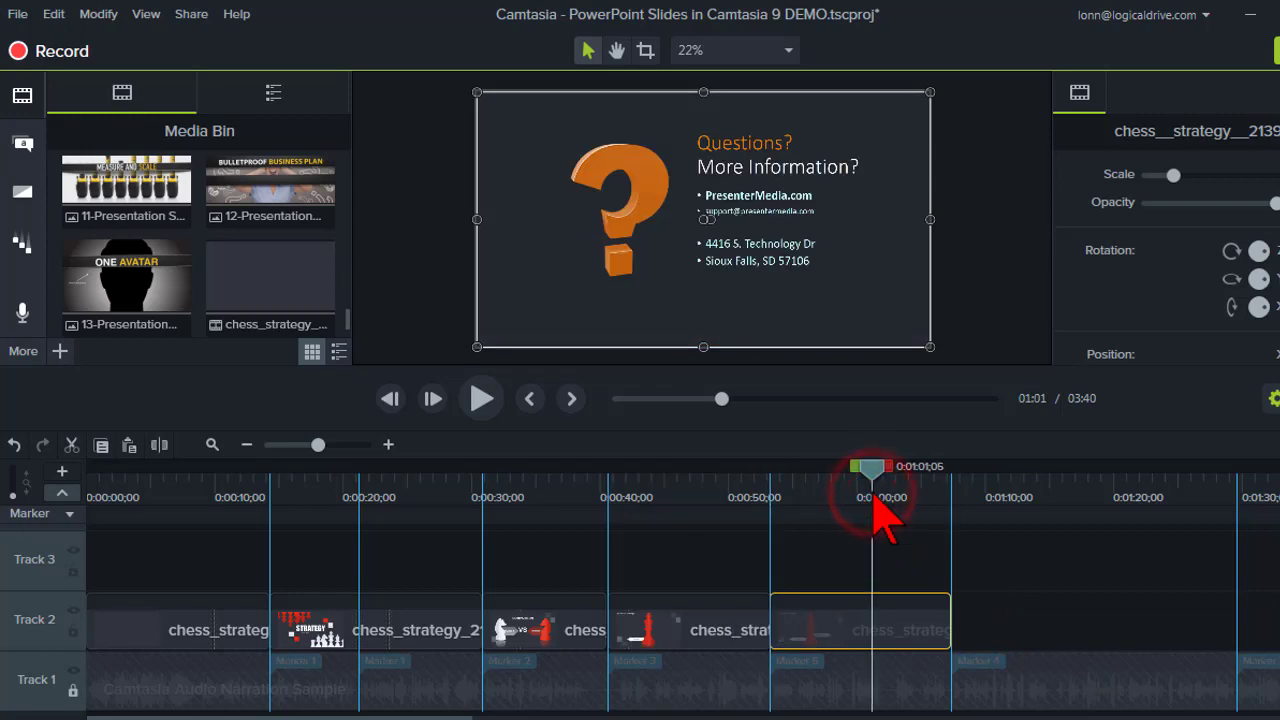
Bring the chess_strategy presentation forward and view its STRATEGY title slide
mouse_move(614, 677)
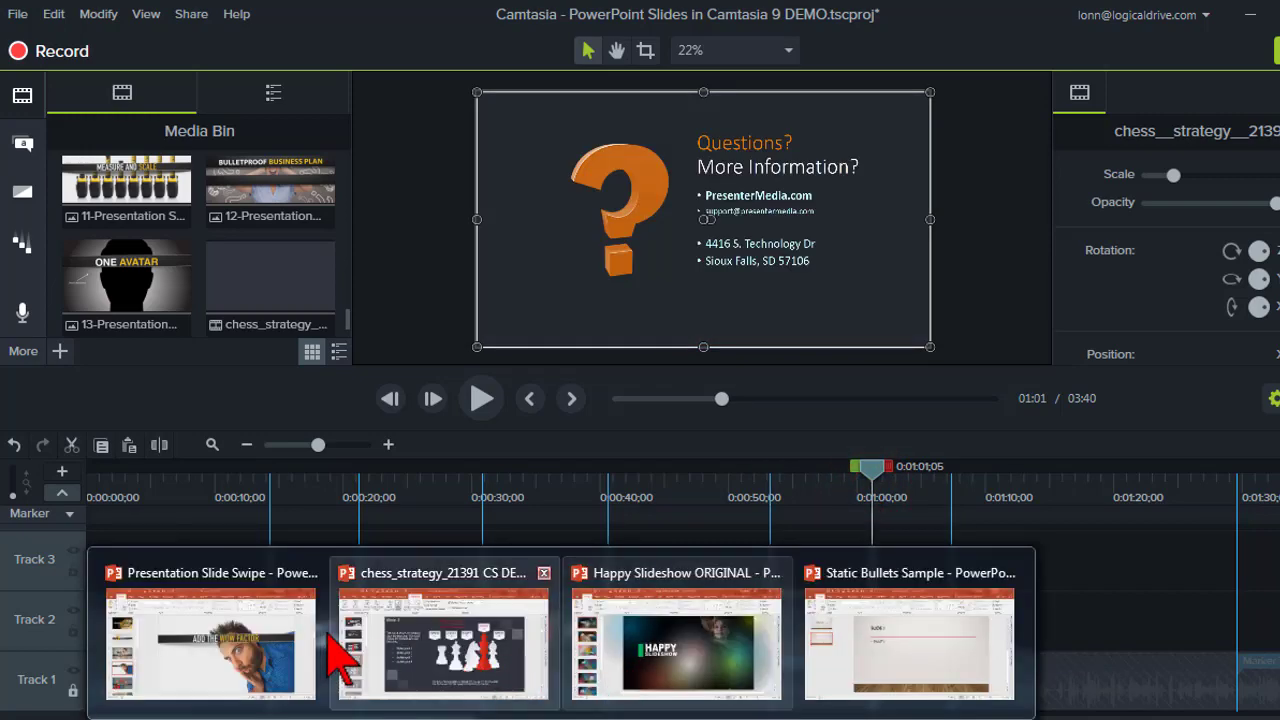
click(428, 637)
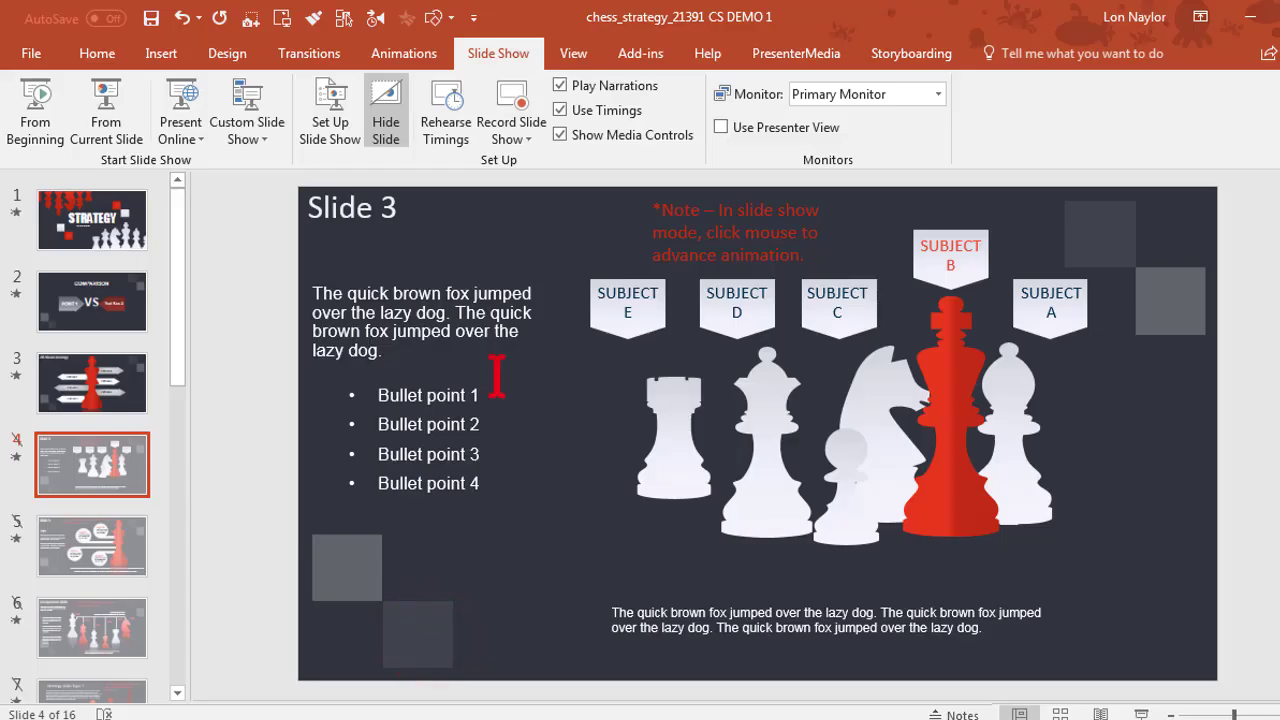
click(105, 225)
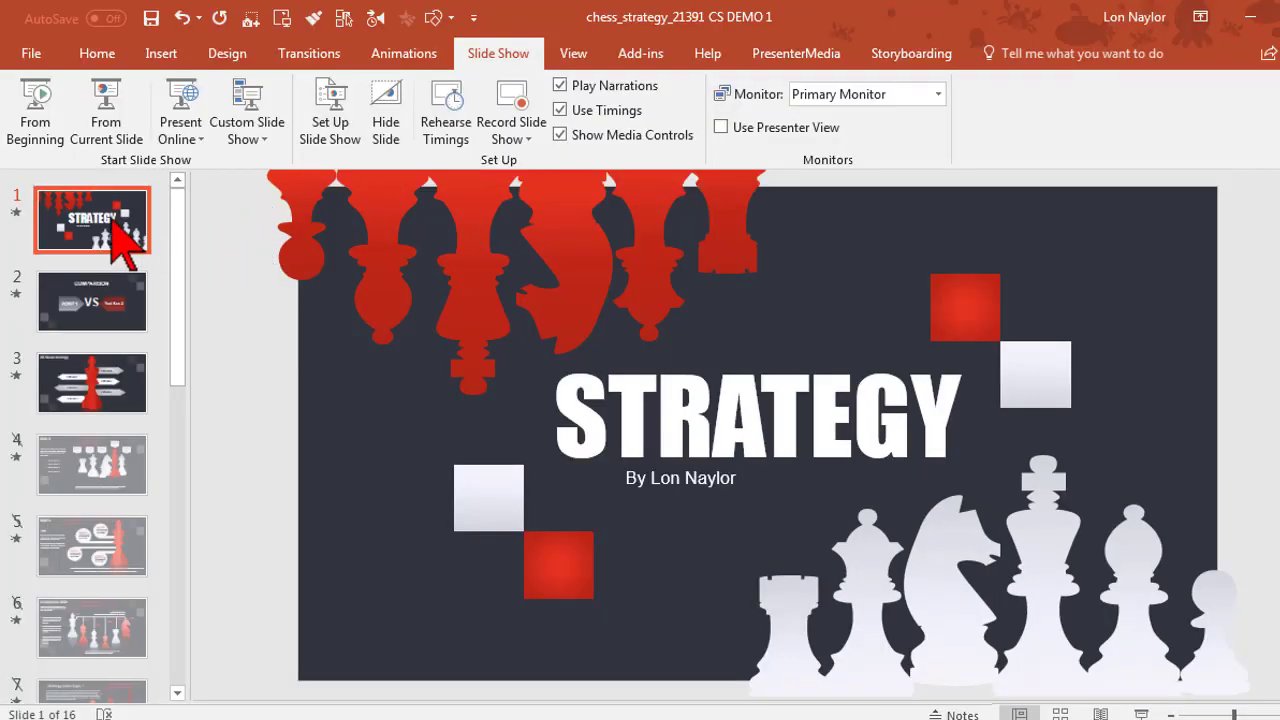
click(213, 283)
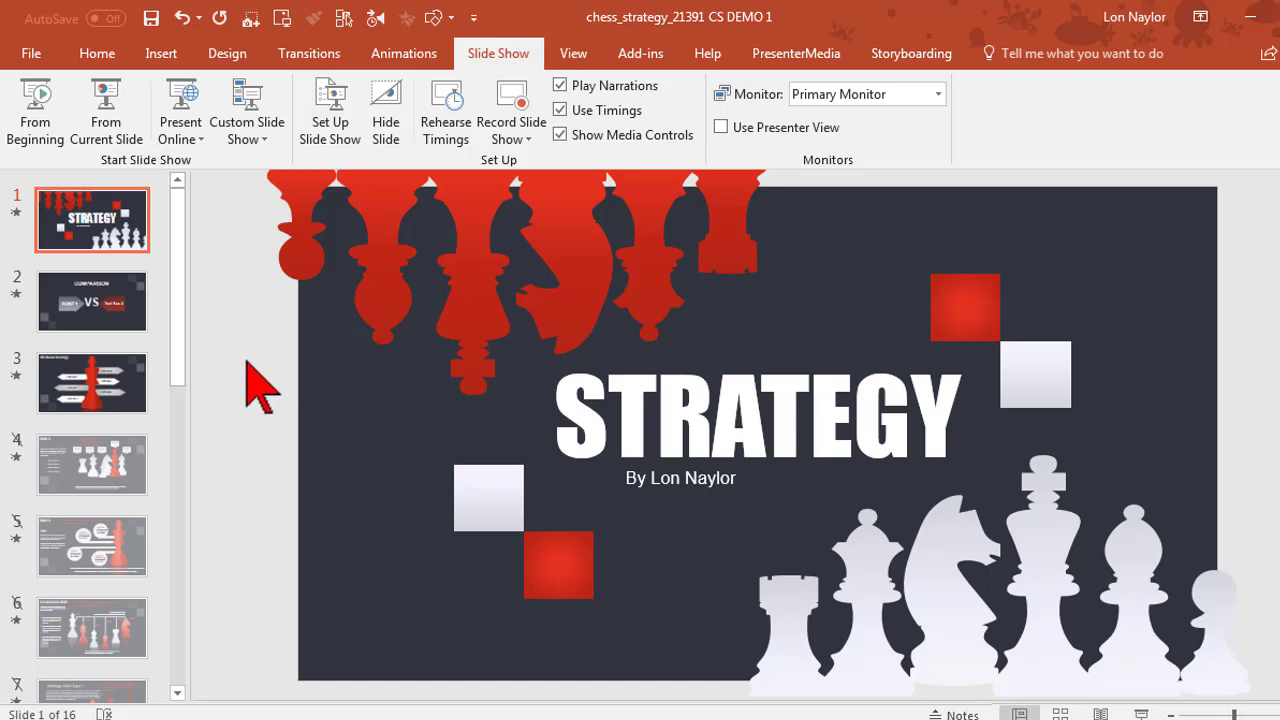
click(70, 220)
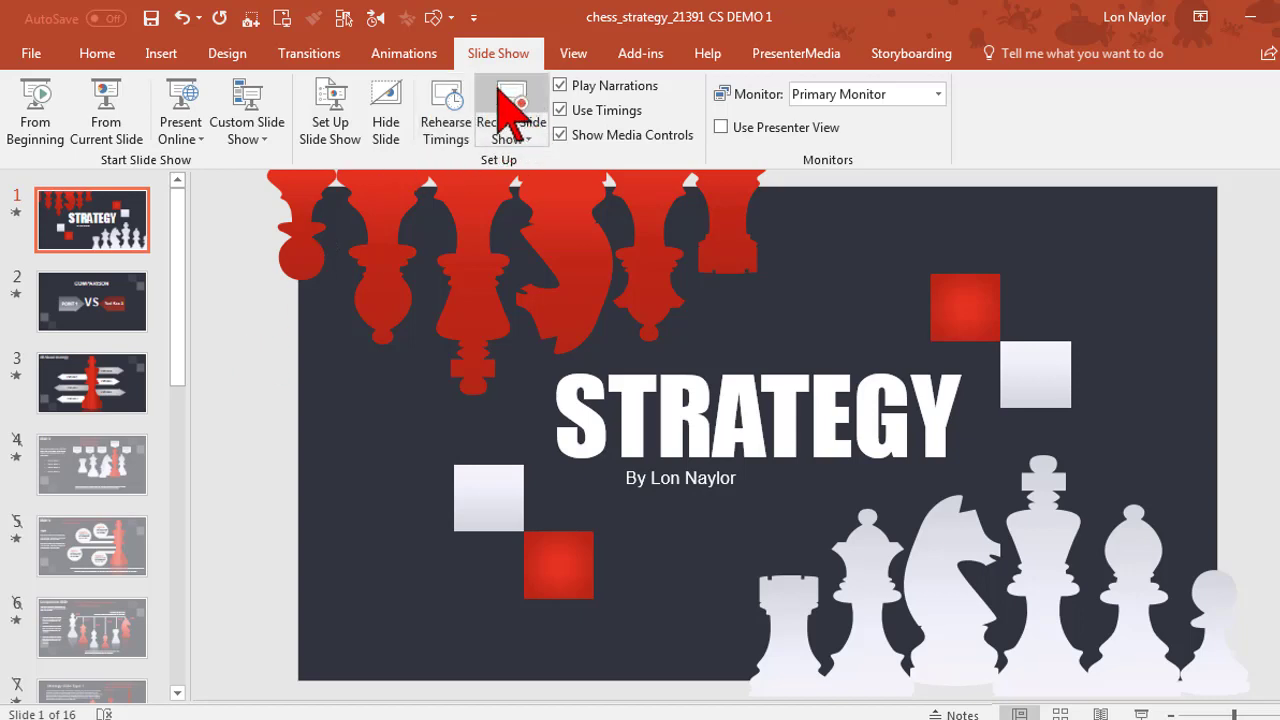
Open File > Save As, then close the backstage and return to the slides
click(33, 54)
click(60, 265)
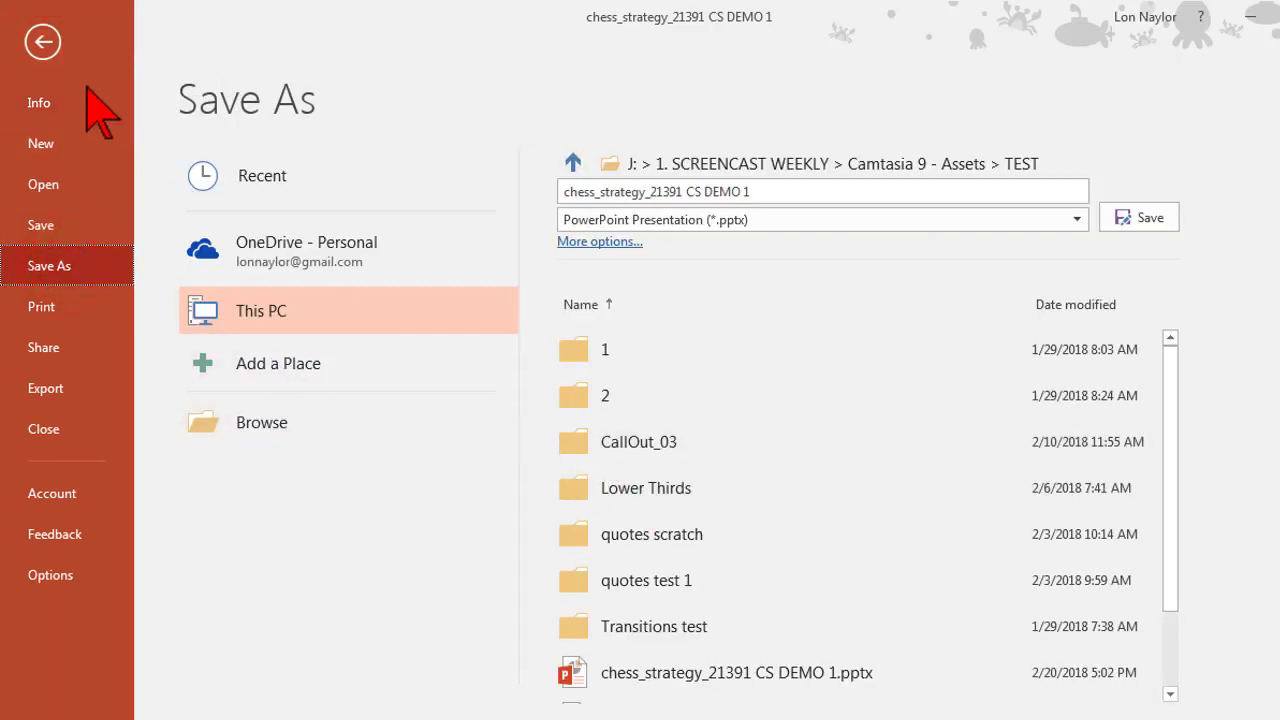
click(43, 41)
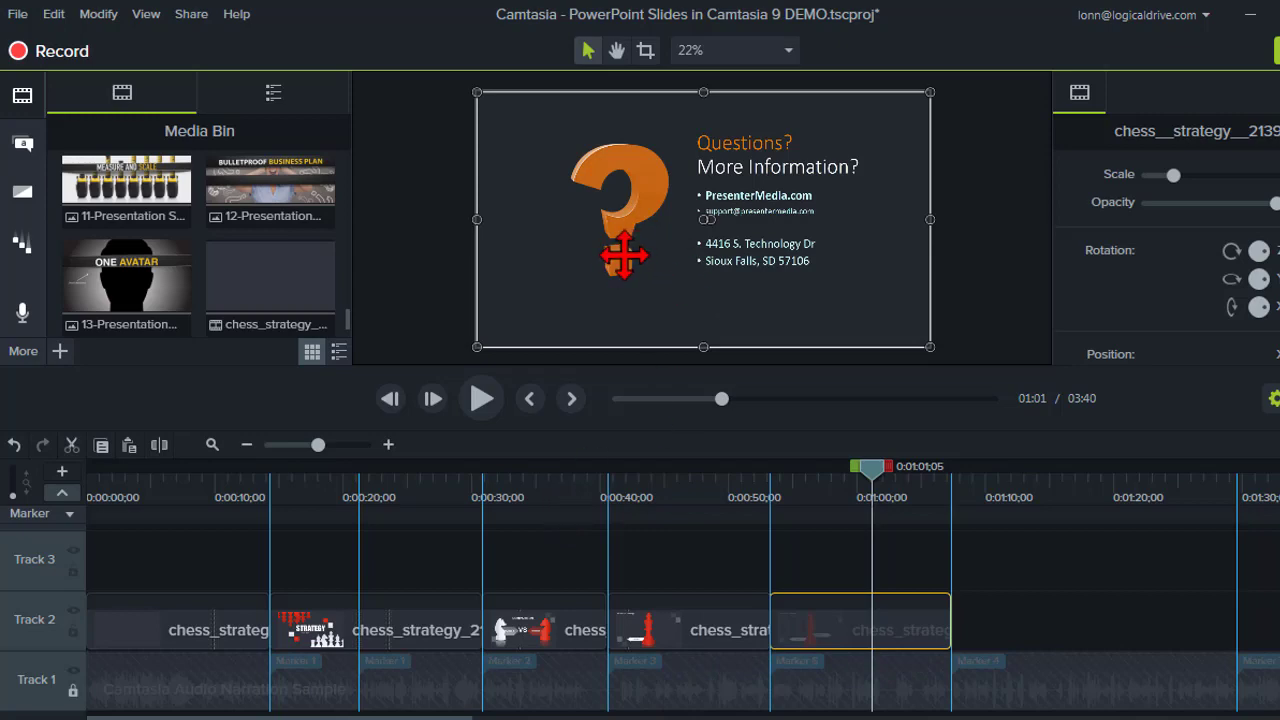
Bring the Static Bullets Sample presentation to the front from the PowerPoint taskbar preview
mouse_move(561, 719)
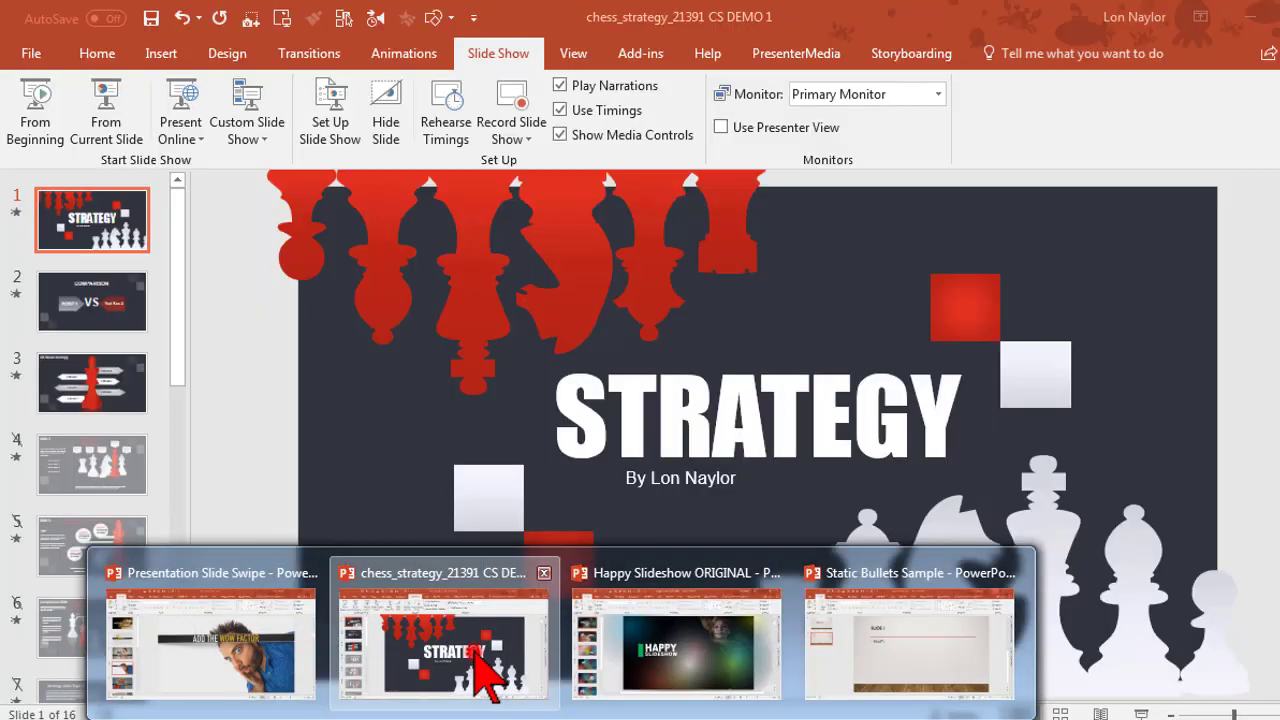
click(472, 650)
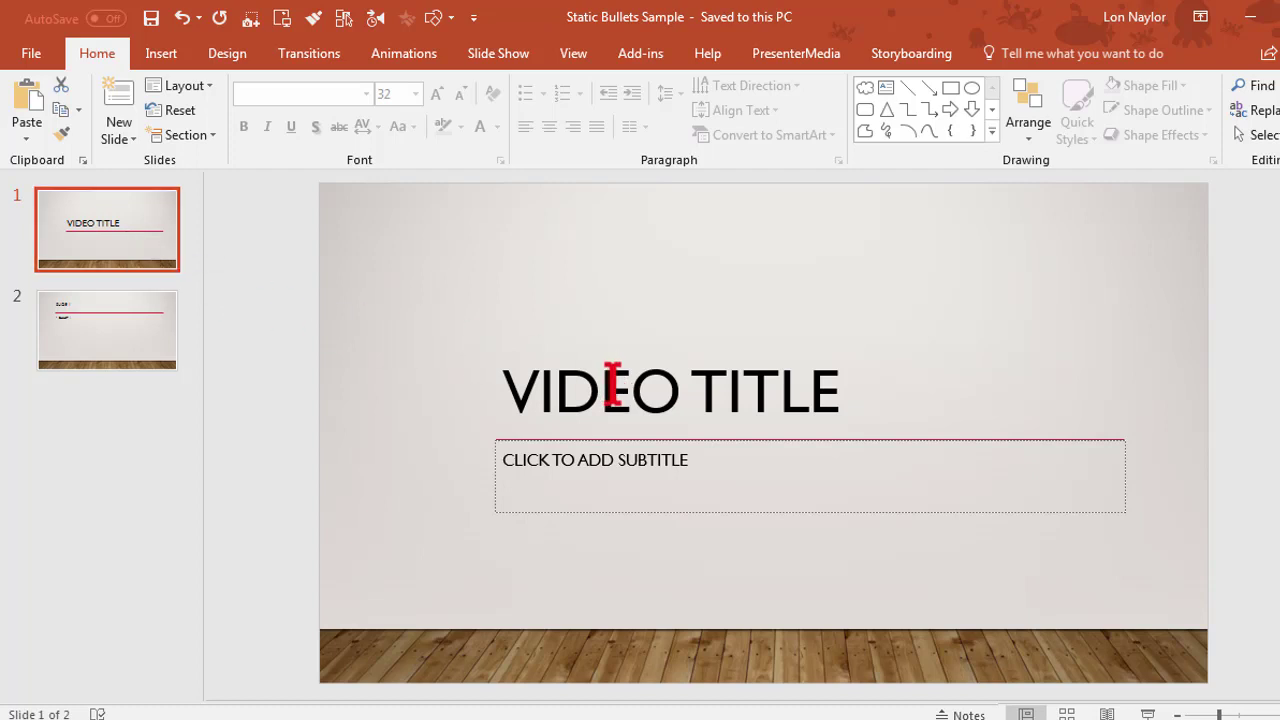
On slide 2, enlarge the SLIDE I title to 54 pt
click(266, 346)
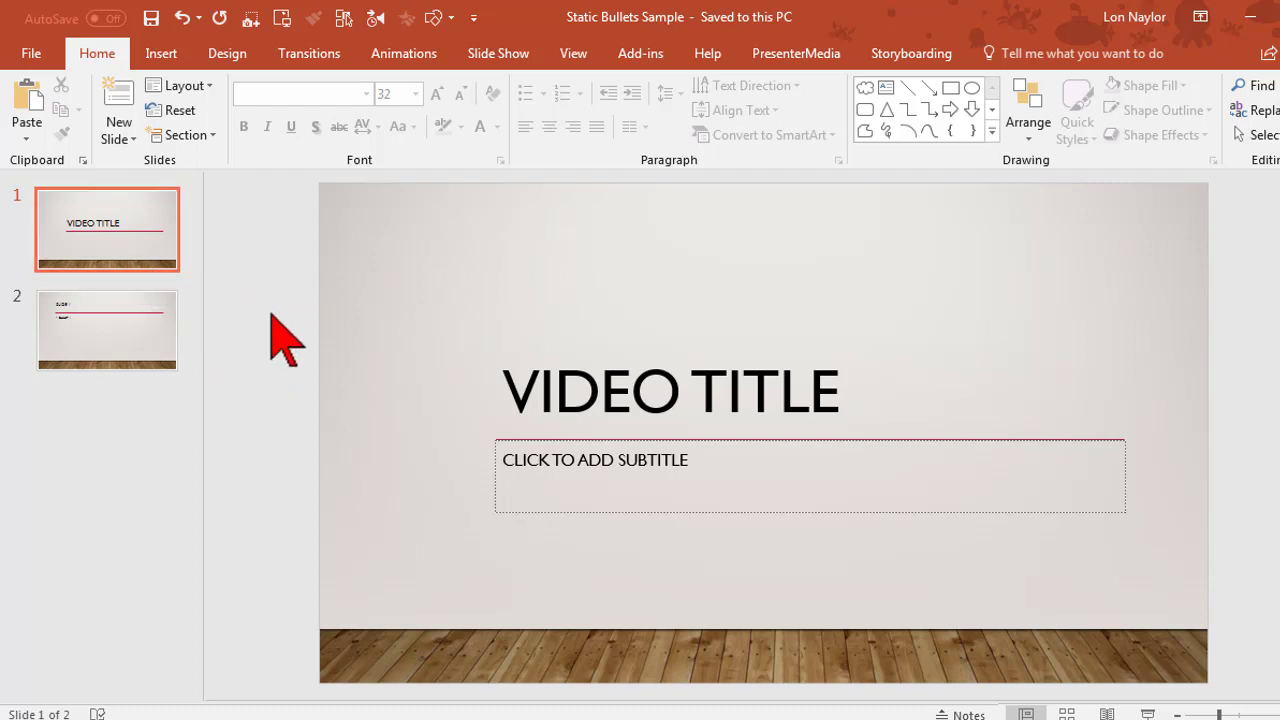
click(125, 252)
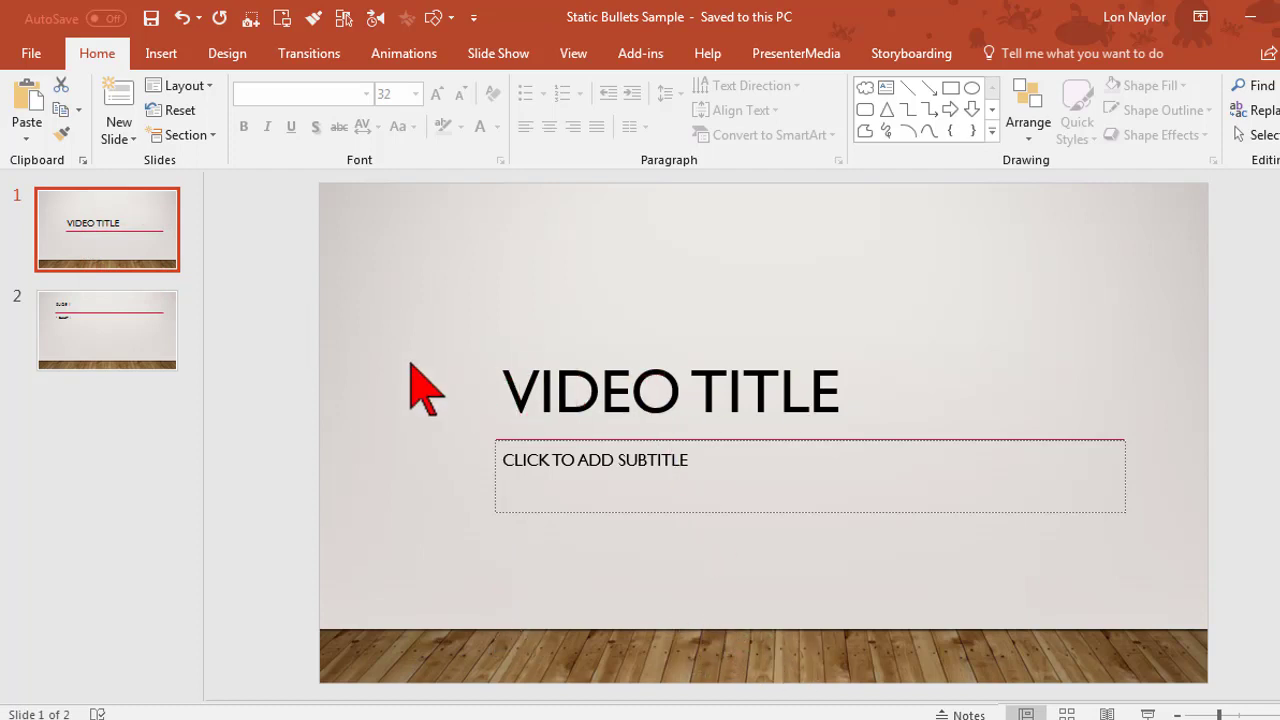
click(148, 337)
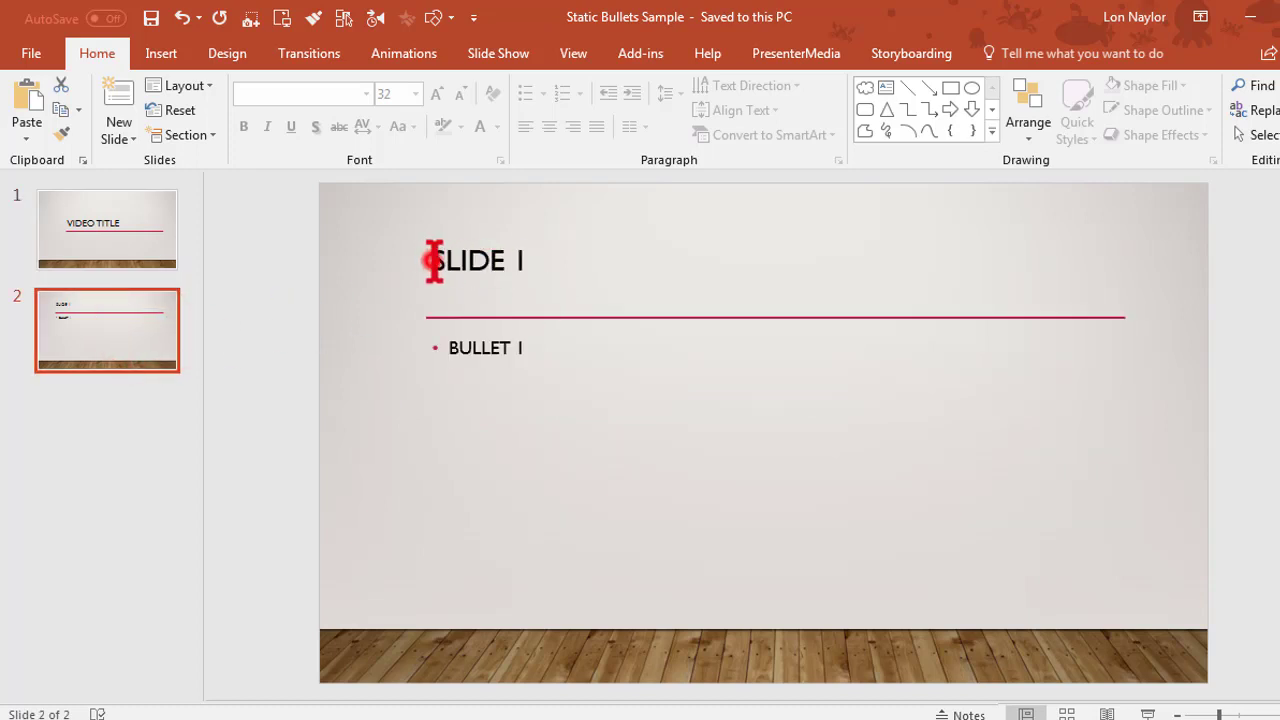
drag(438, 260, 530, 261)
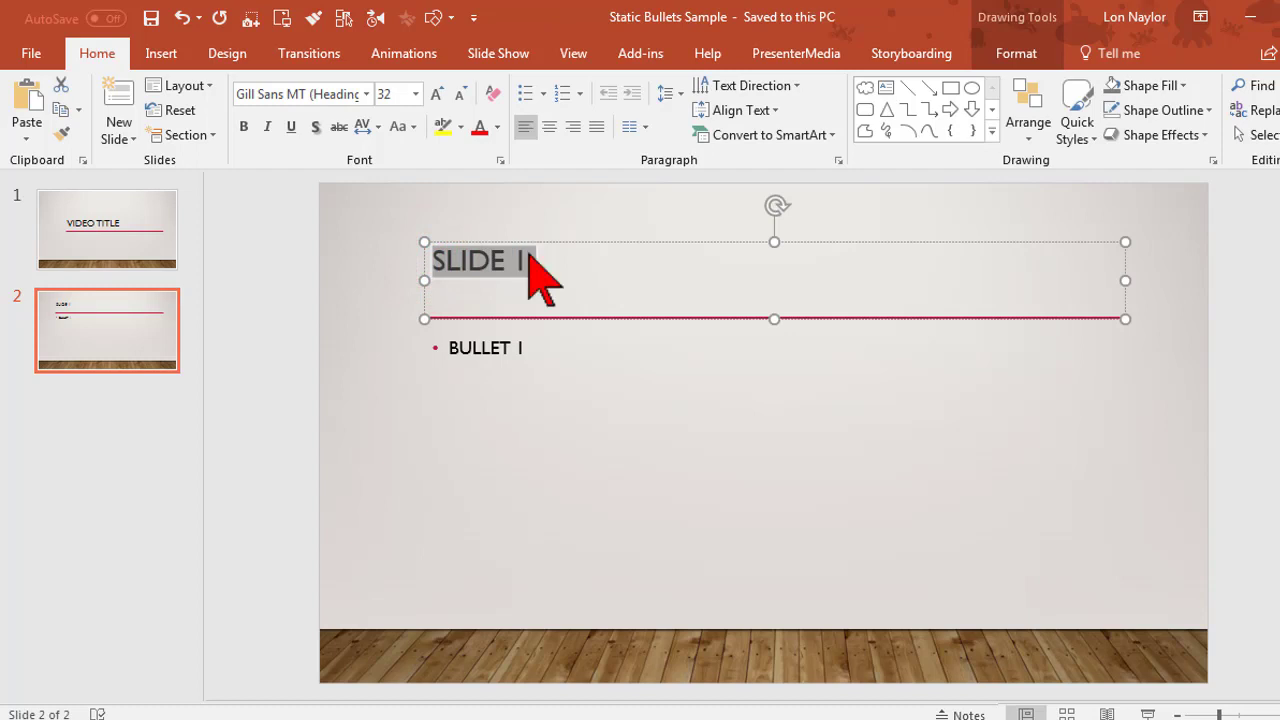
click(438, 93)
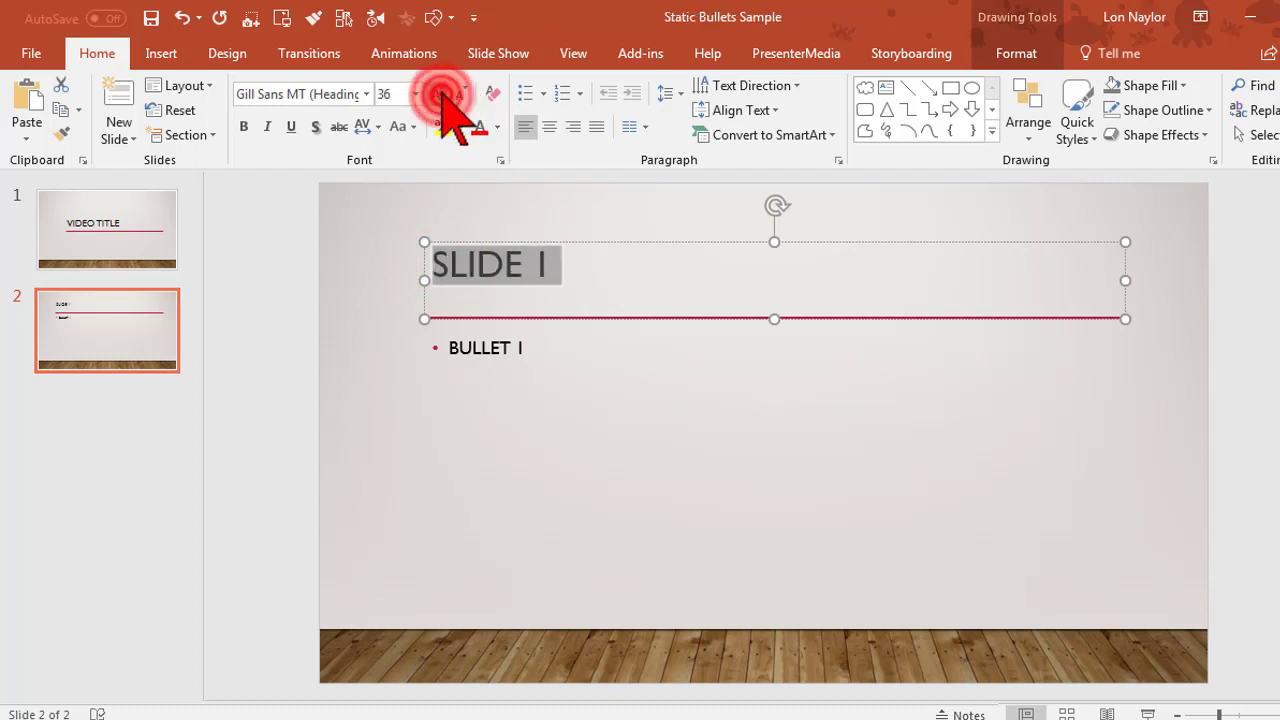
click(438, 93)
click(438, 93)
click(438, 93)
click(438, 93)
Enlarge the BULLET I text to 44 pt
click(486, 349)
drag(527, 349, 450, 352)
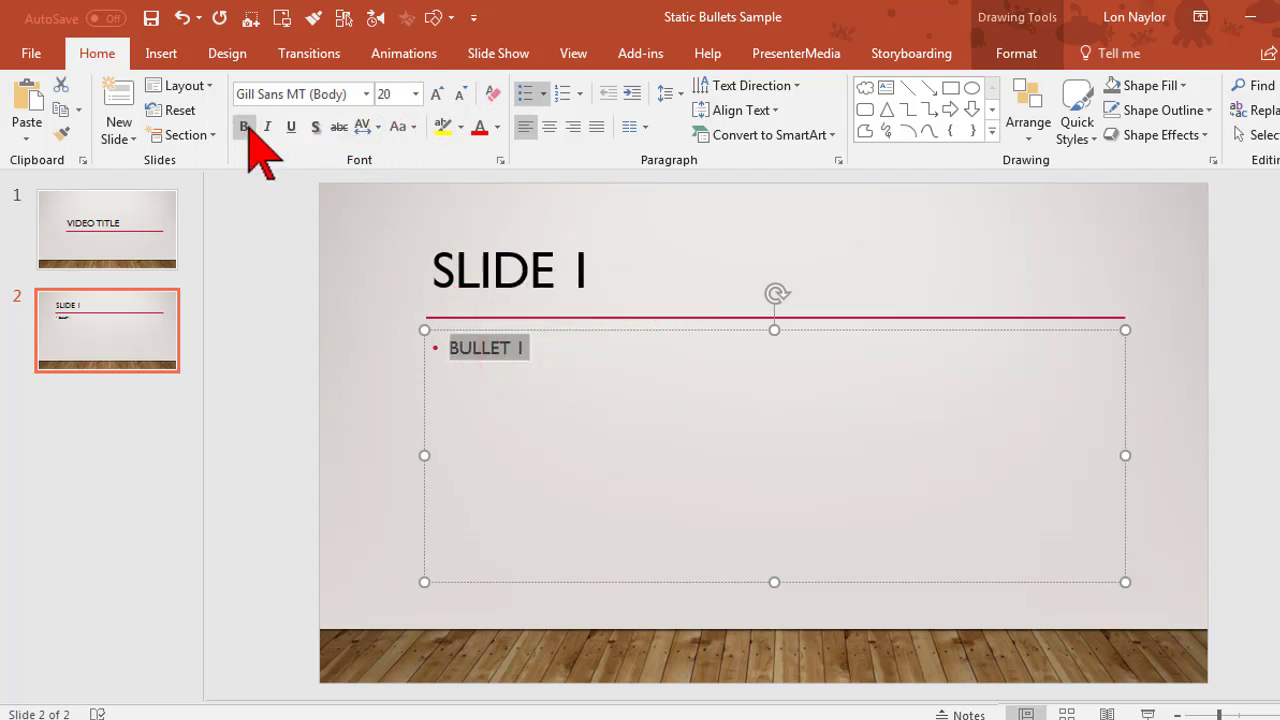
click(437, 93)
click(437, 93)
click(437, 93)
click(437, 93)
click(437, 93)
click(437, 93)
click(270, 343)
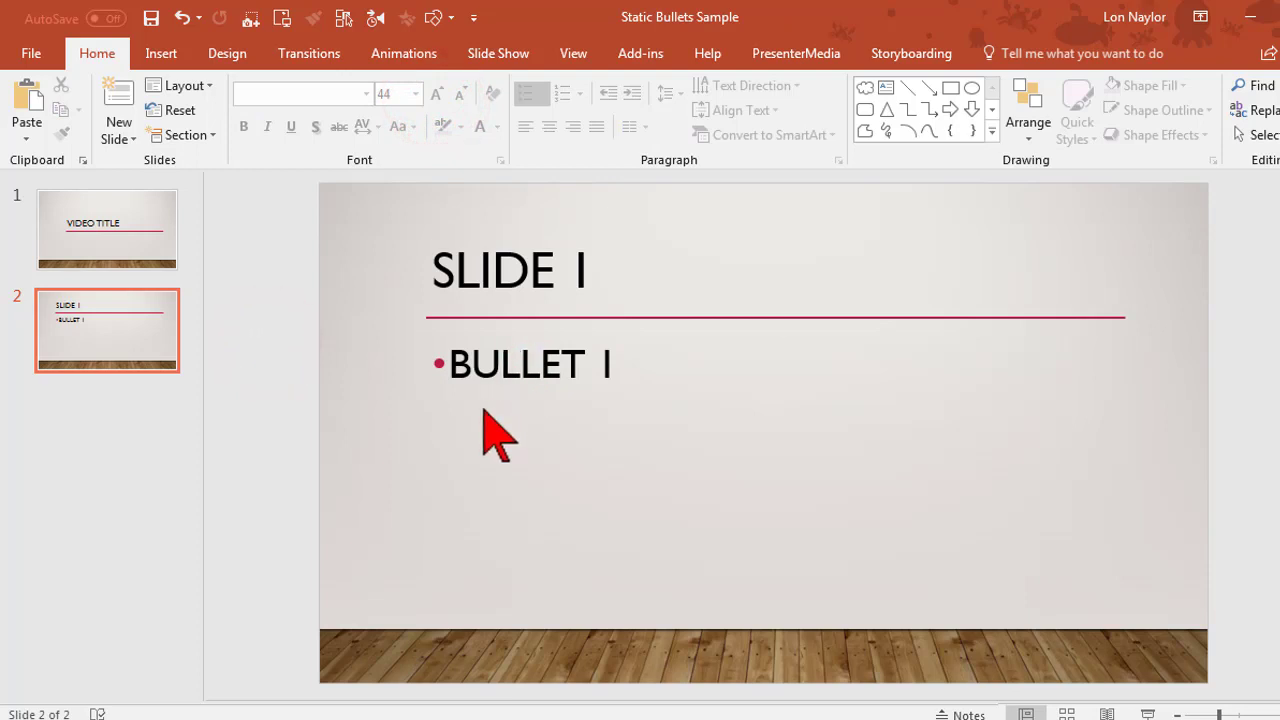
click(665, 358)
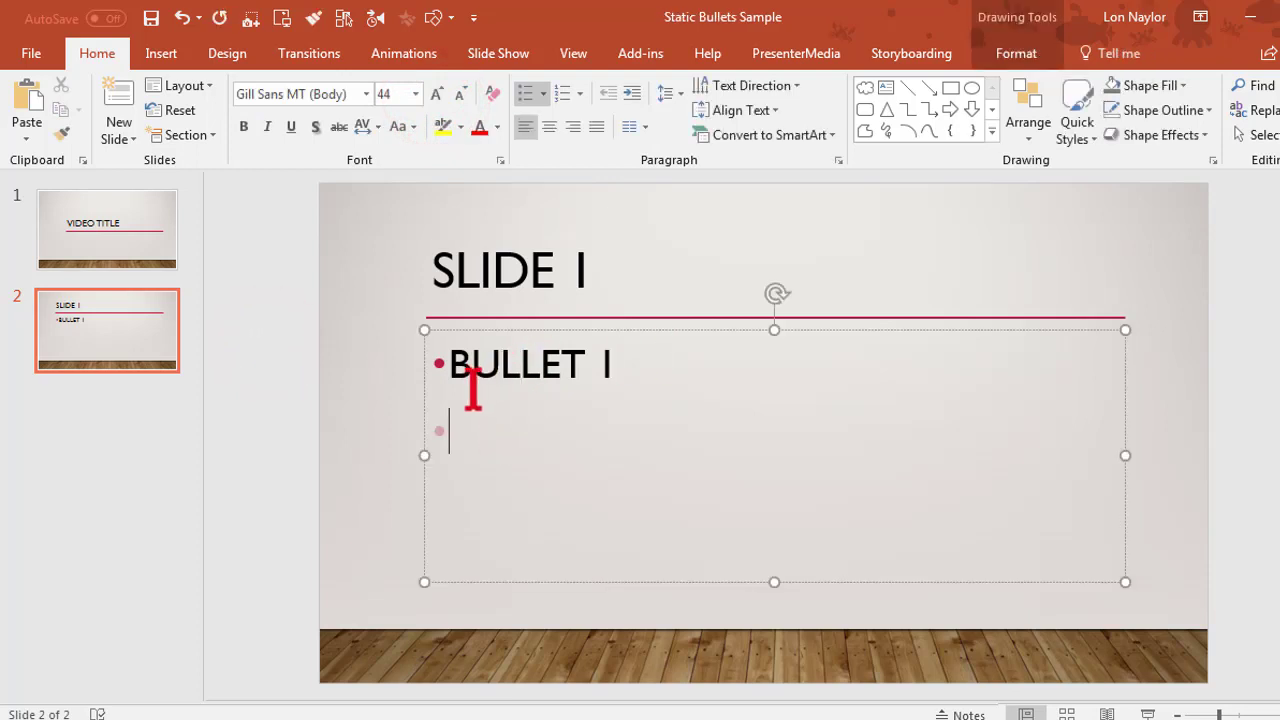
click(355, 416)
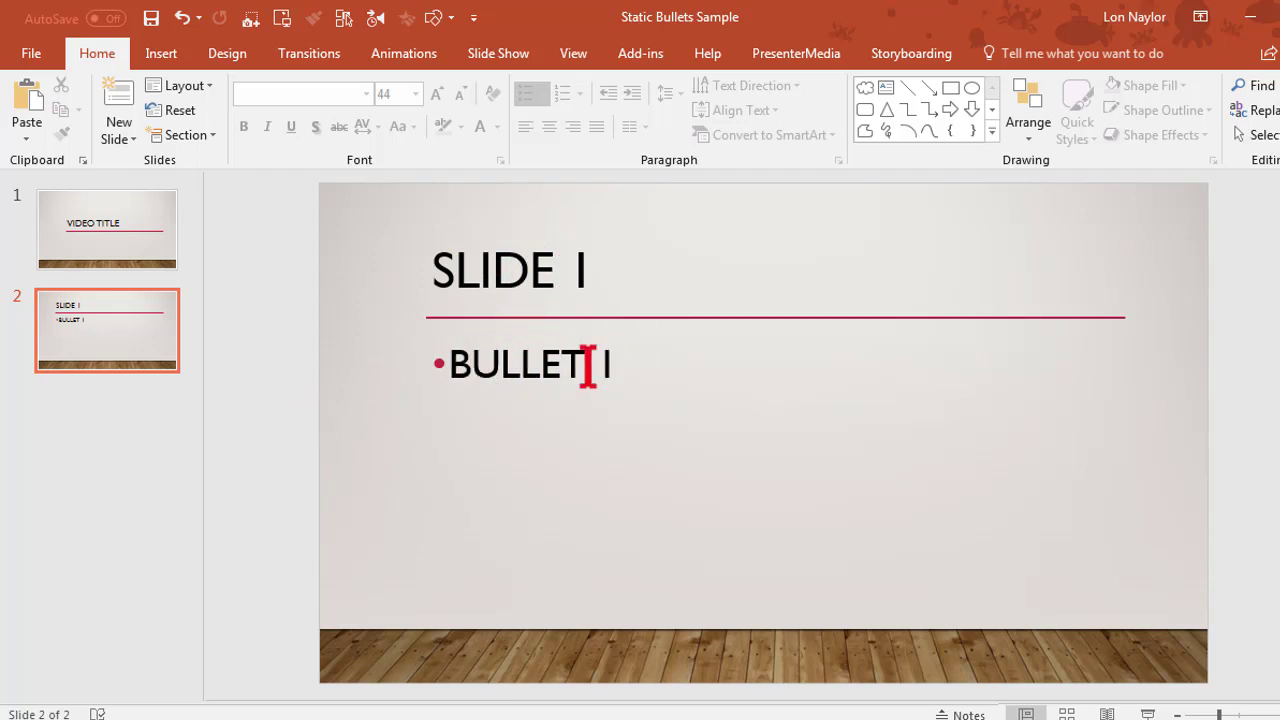
Insert the camtasia transitions thumbnail picture onto slide 2
click(162, 55)
click(139, 97)
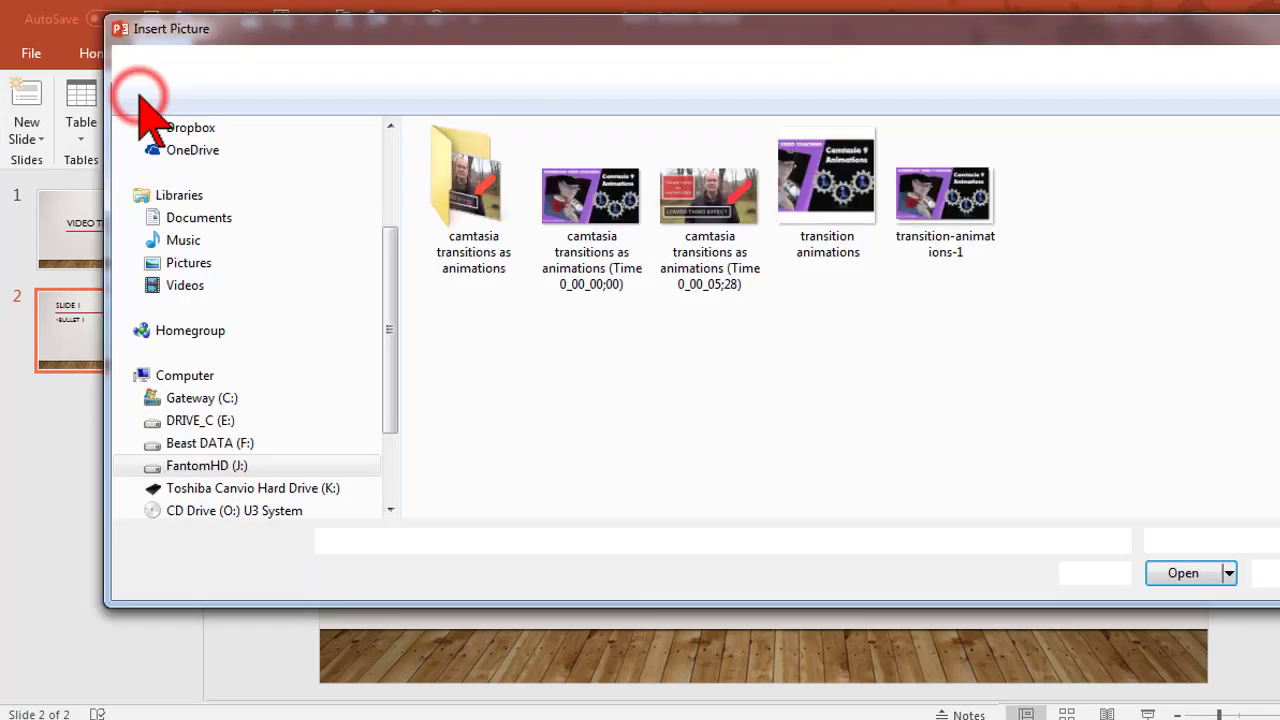
click(556, 190)
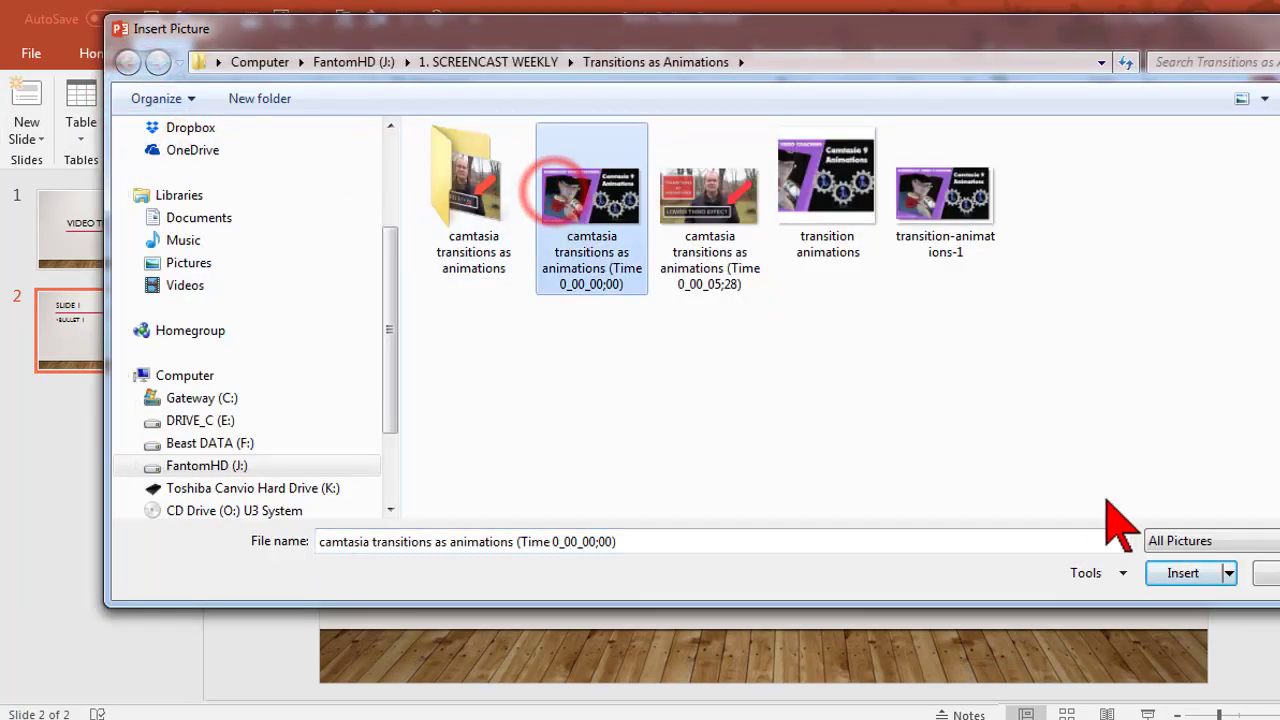
click(1167, 573)
Shrink the picture and place it to the right of BULLET 1
drag(320, 181, 794, 449)
drag(908, 531, 876, 423)
key(Escape)
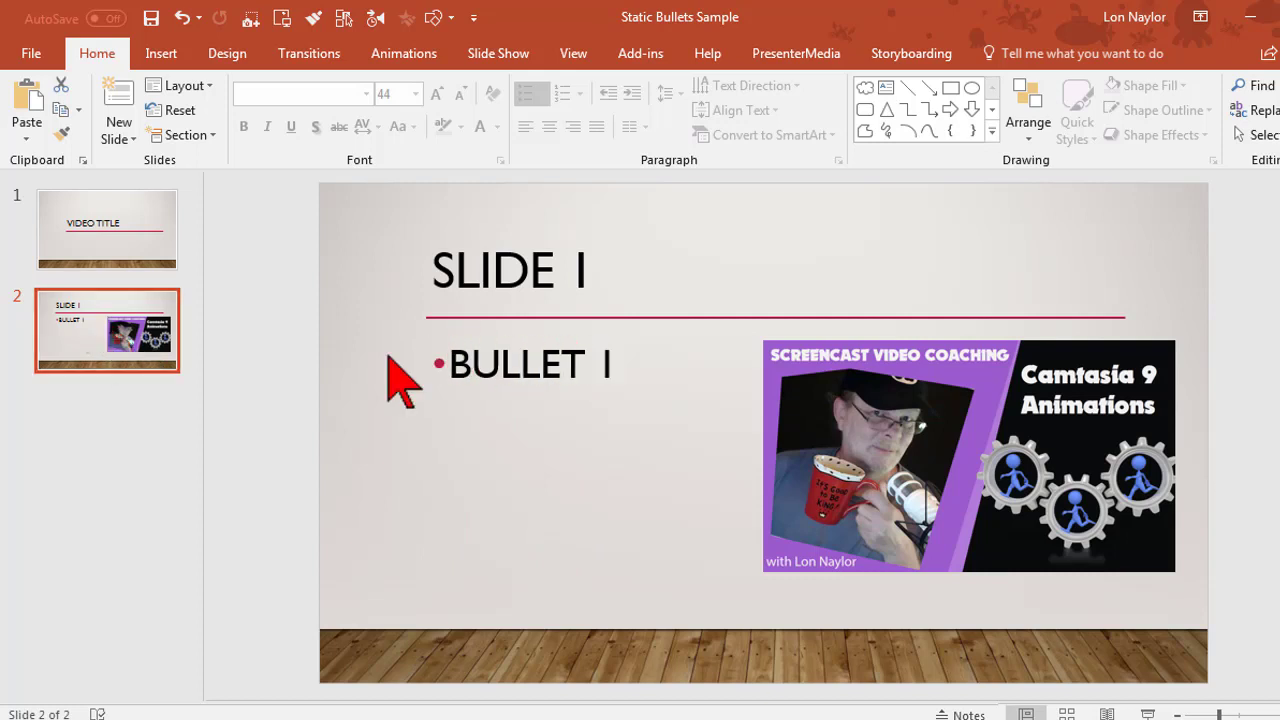
Duplicate slide 2 as slide 3 and add 'Bullet 2' below BULLET I
right_click(127, 324)
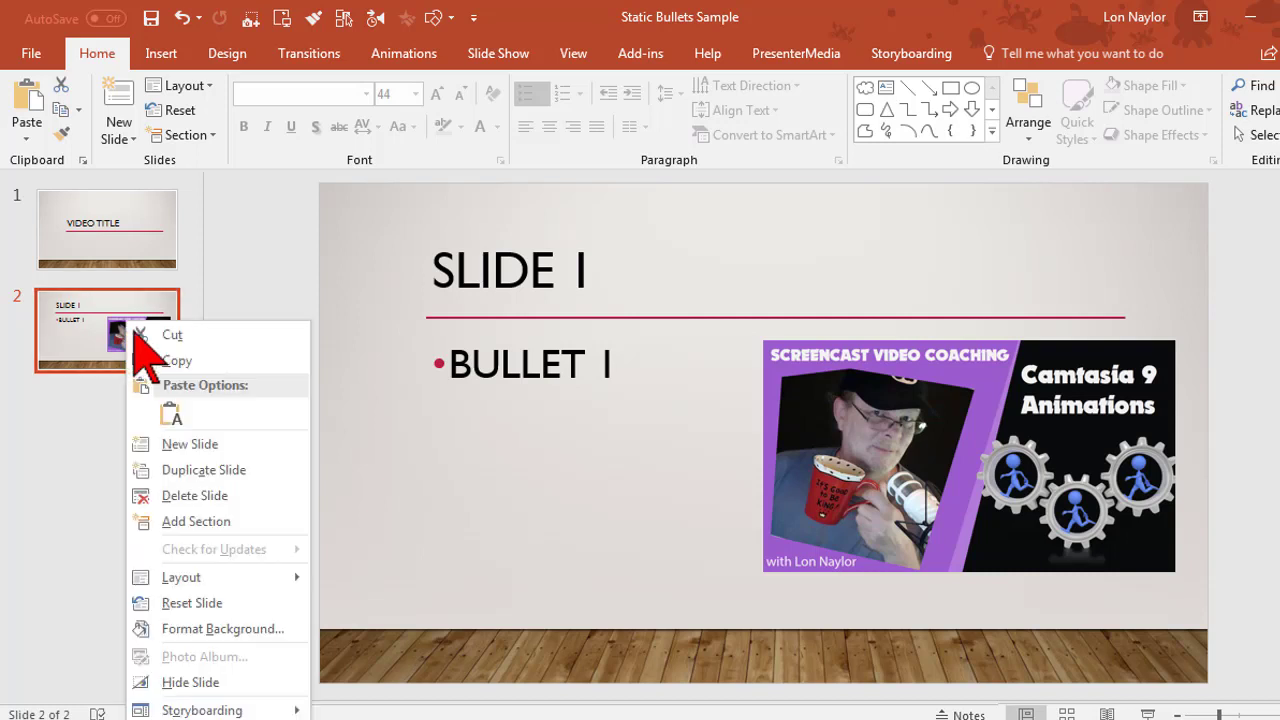
click(243, 470)
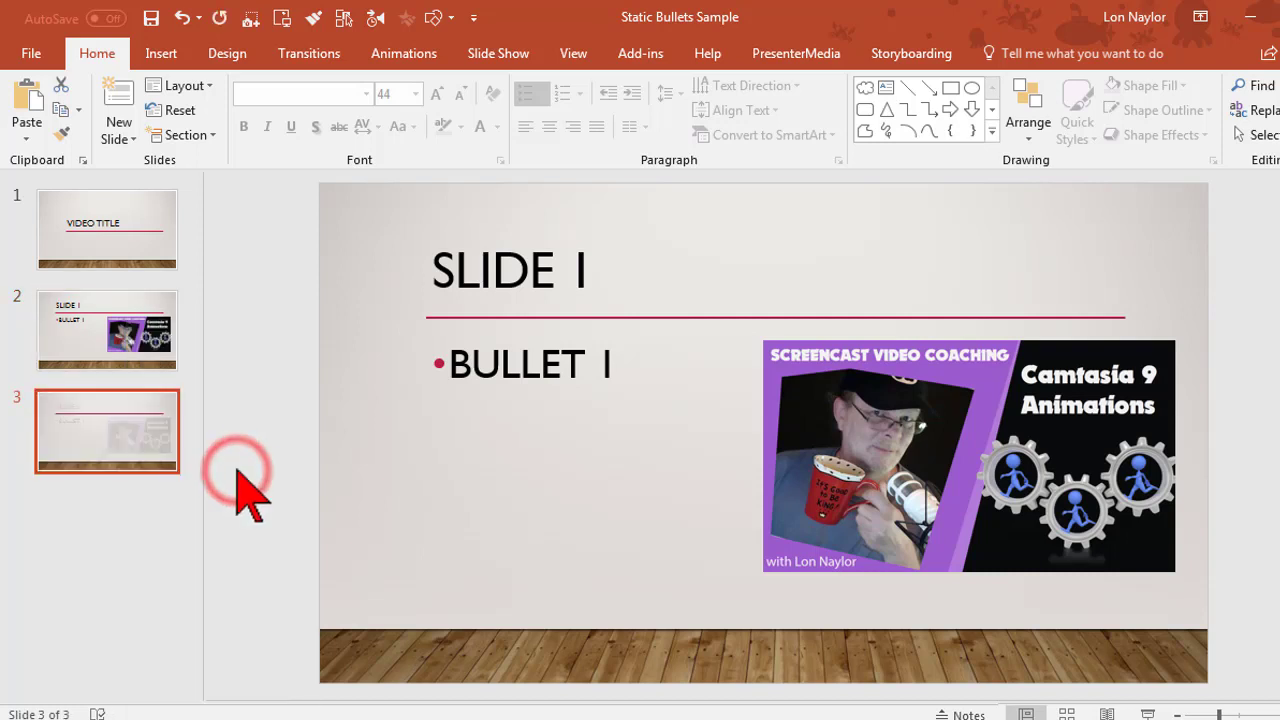
click(614, 364)
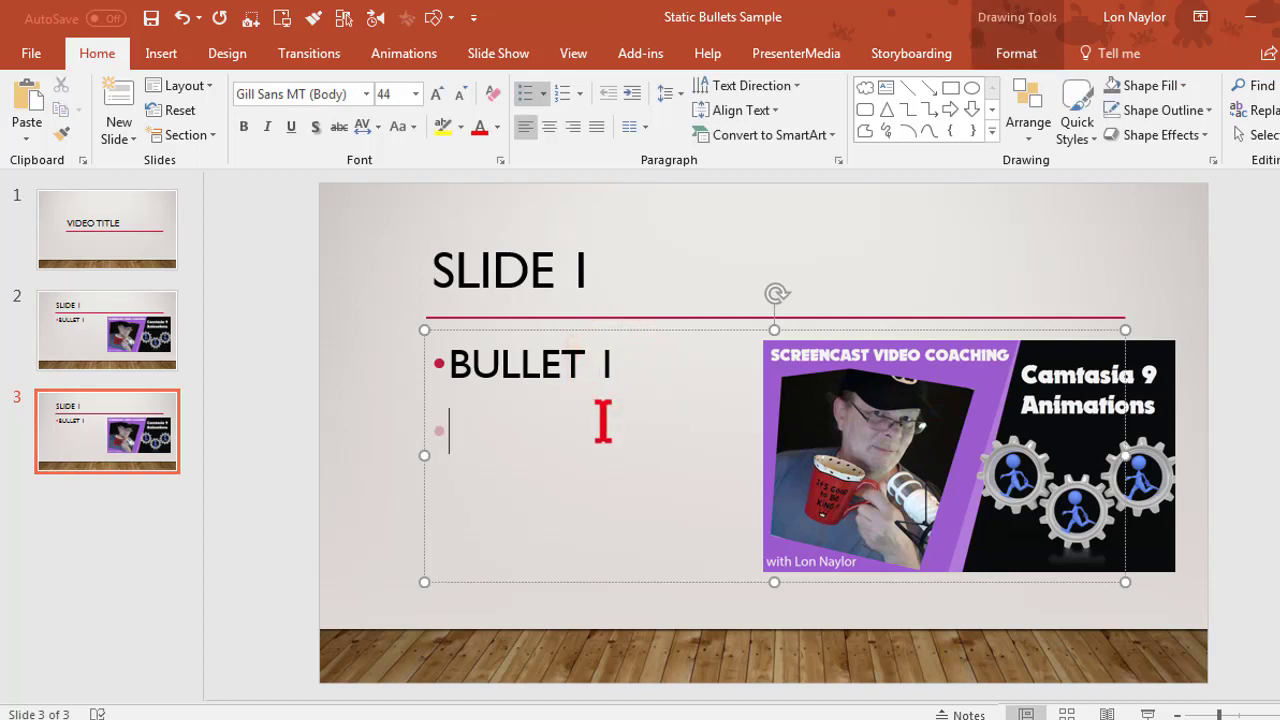
text(Bullet 2)
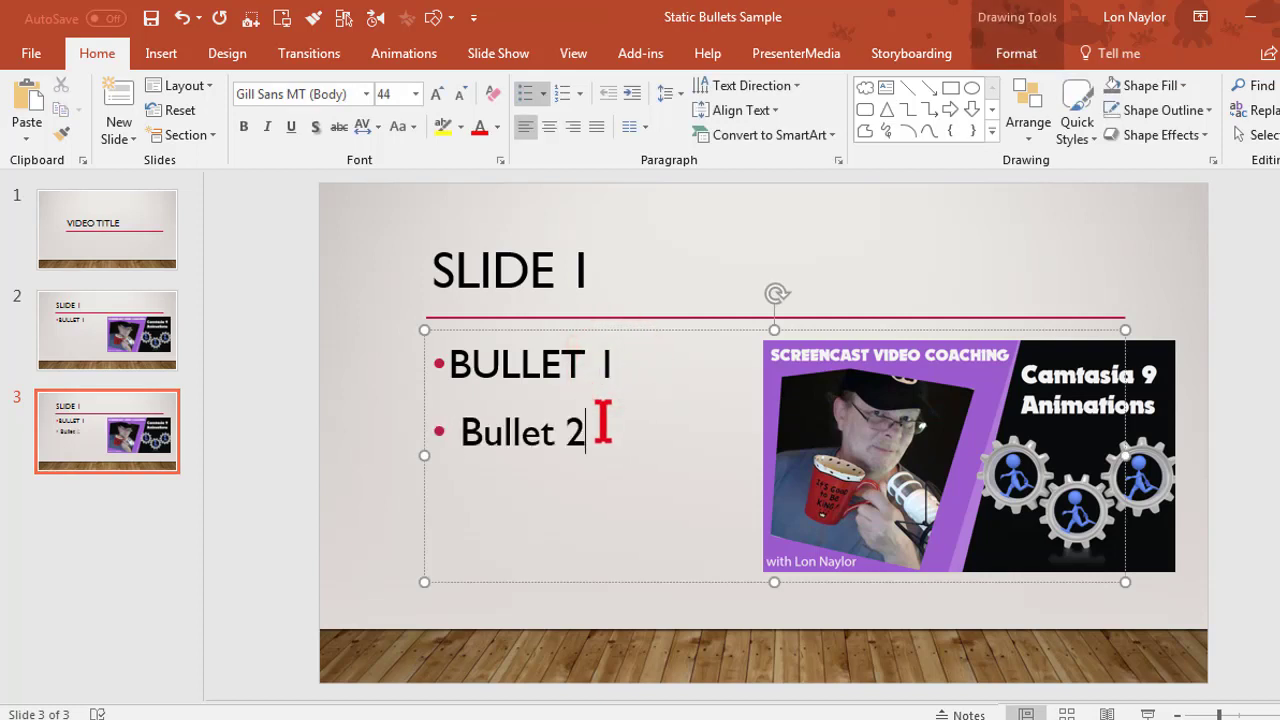
click(155, 435)
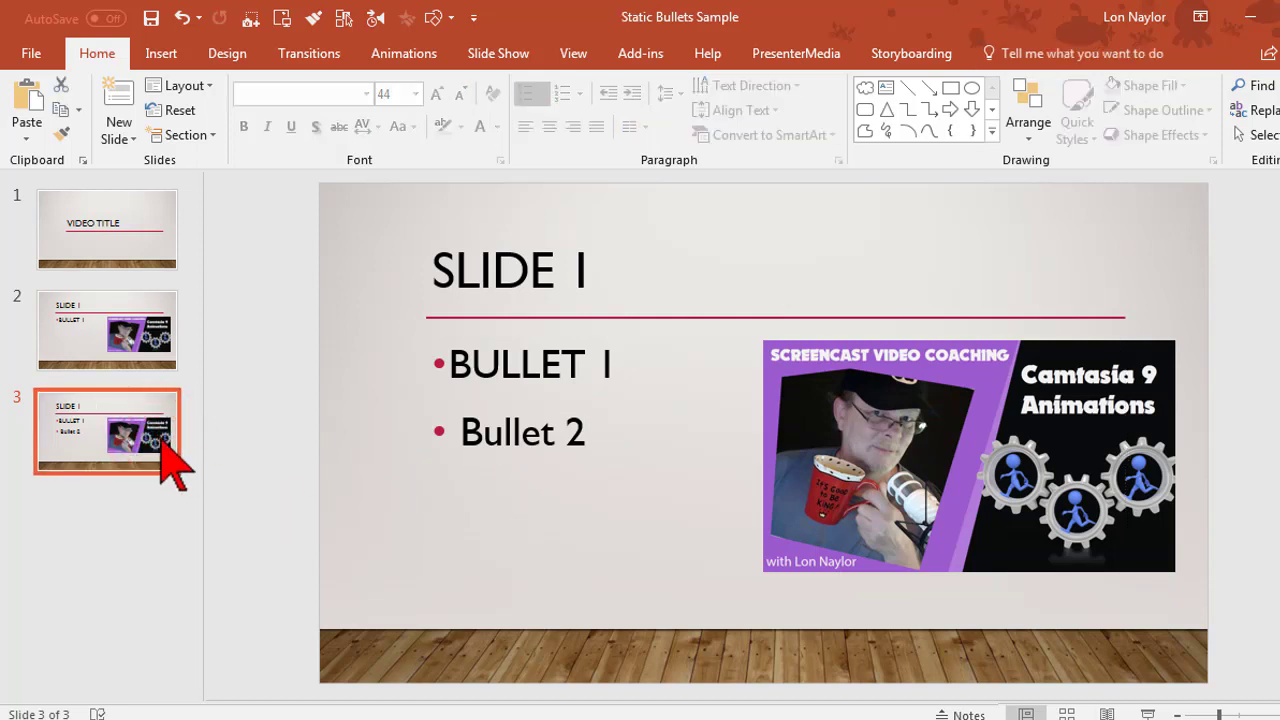
Duplicate slide 3 as slide 4 and add Bullet 3 to its list
right_click(162, 440)
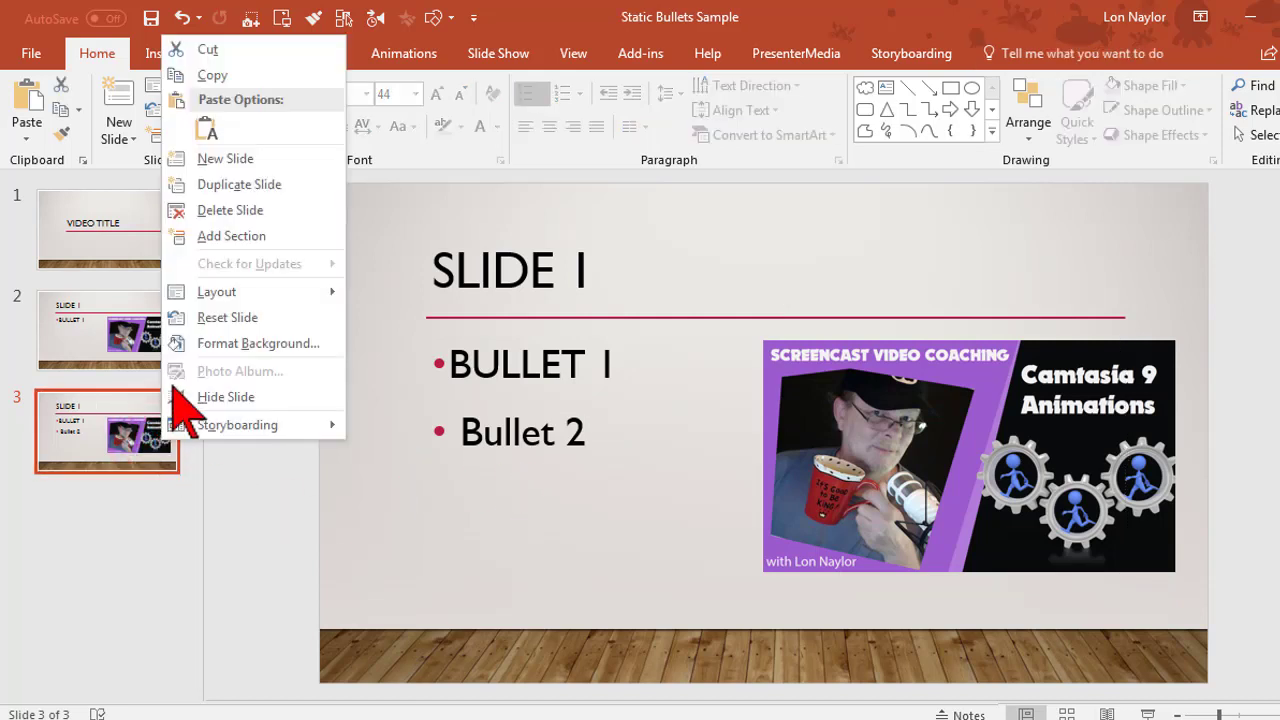
click(251, 186)
click(175, 520)
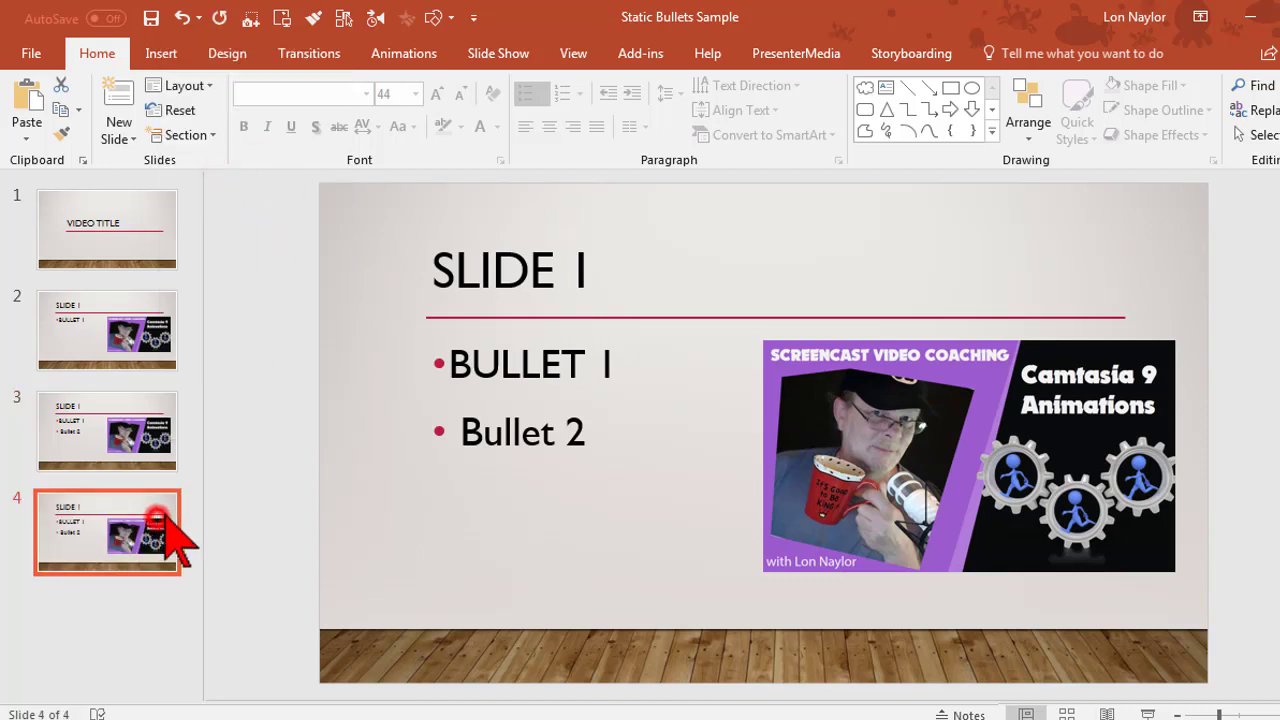
click(543, 478)
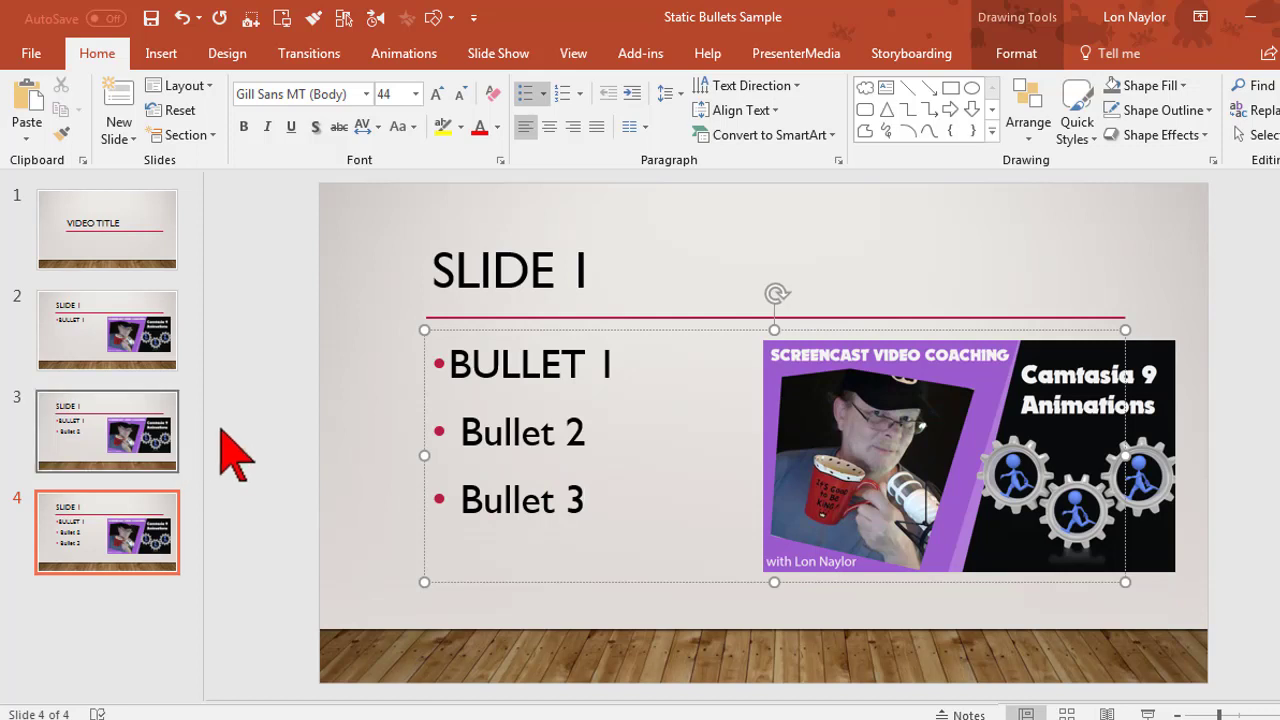
Review slides 2, 3 and 4 to check the bullets build up
click(140, 360)
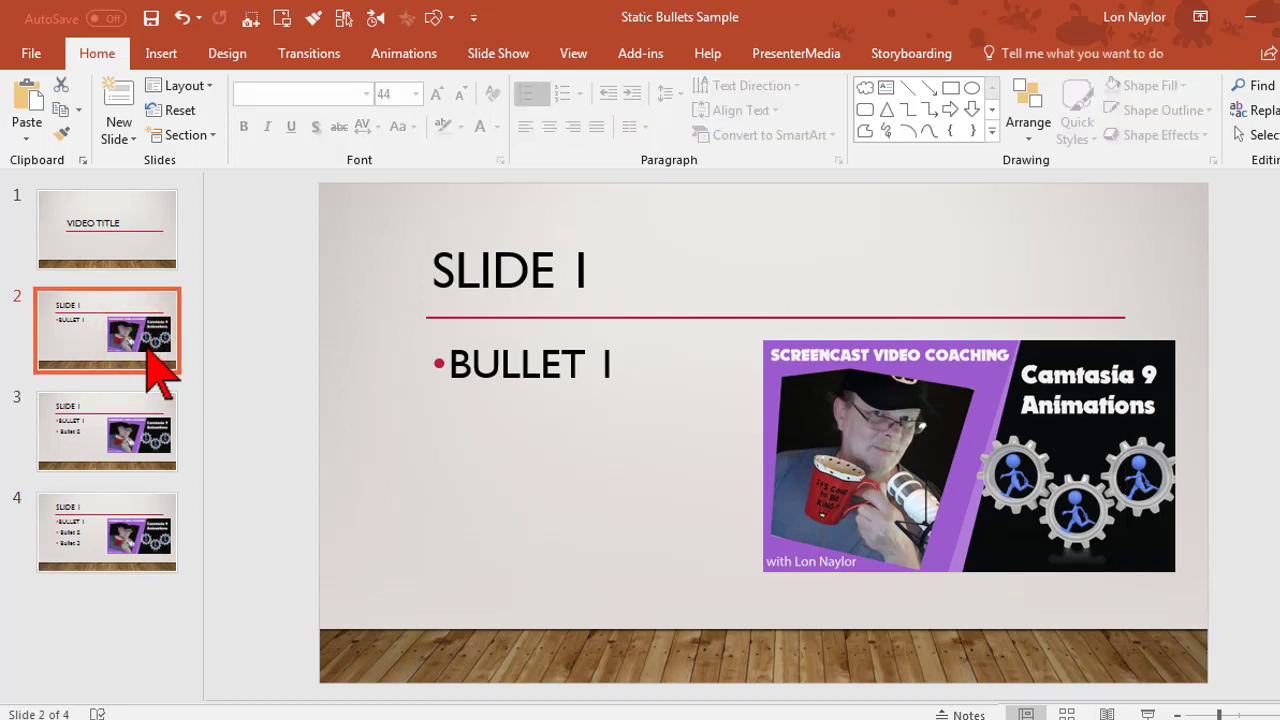
click(138, 420)
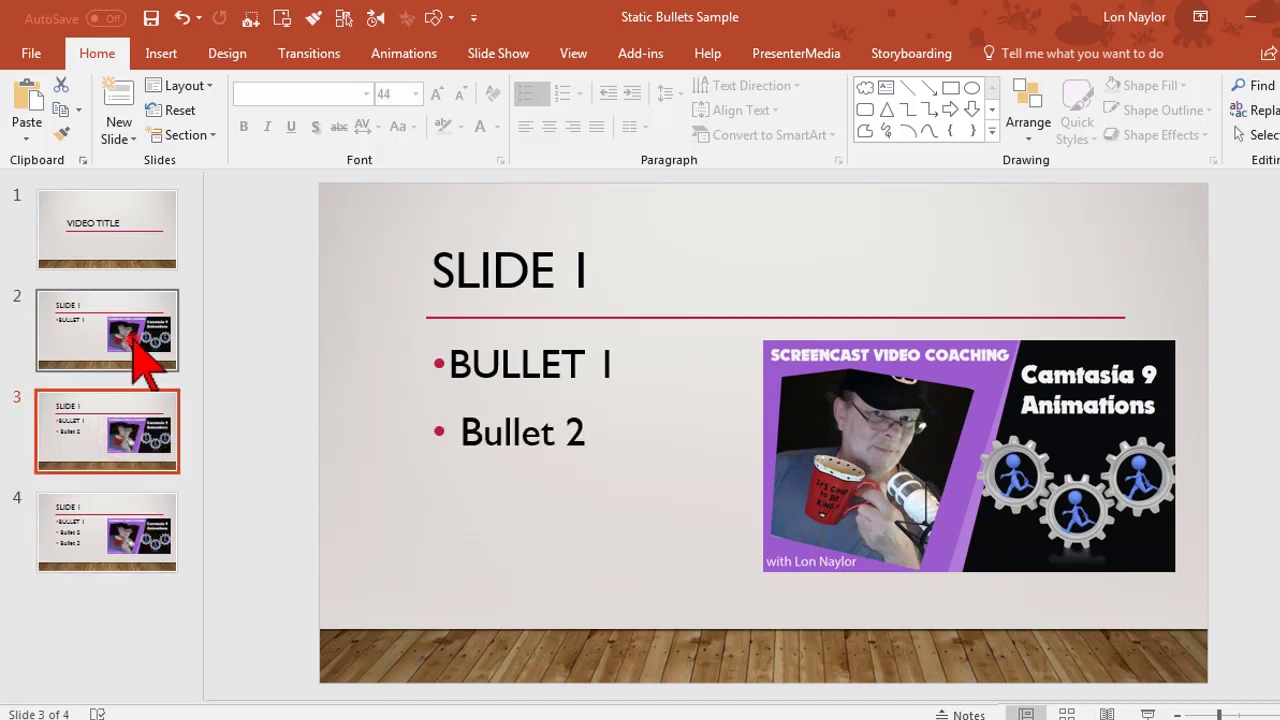
click(138, 355)
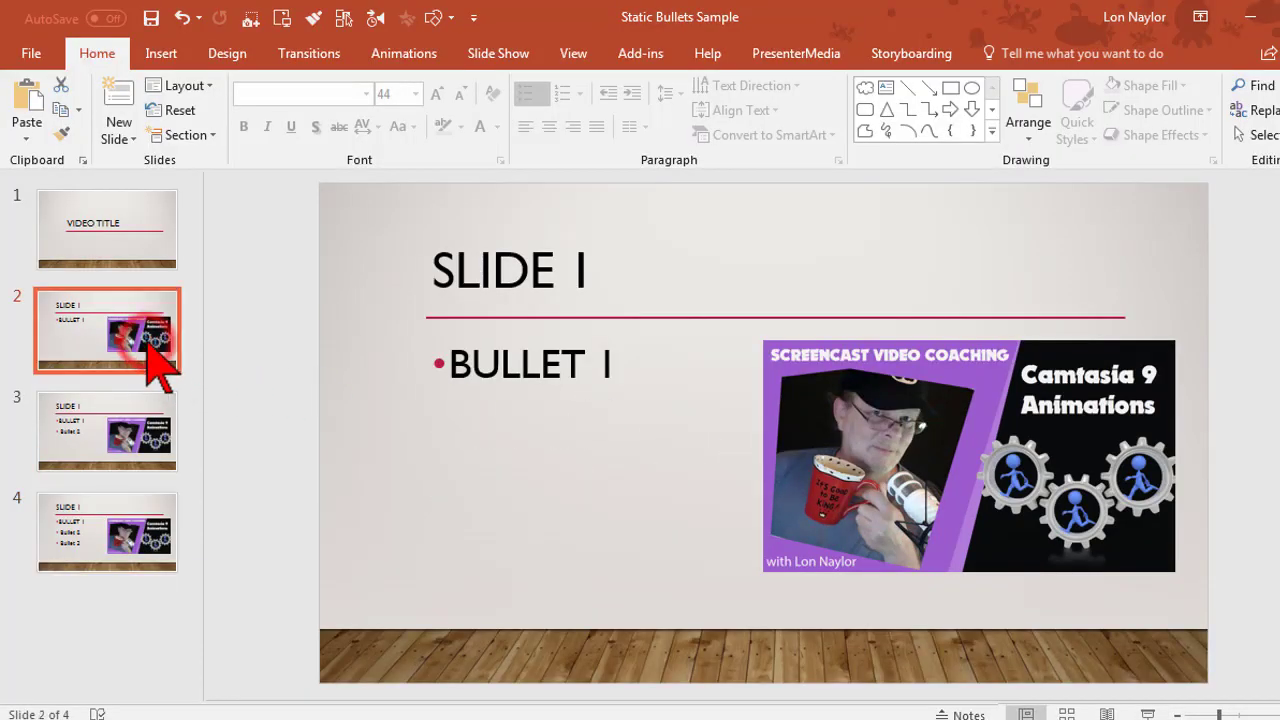
click(135, 422)
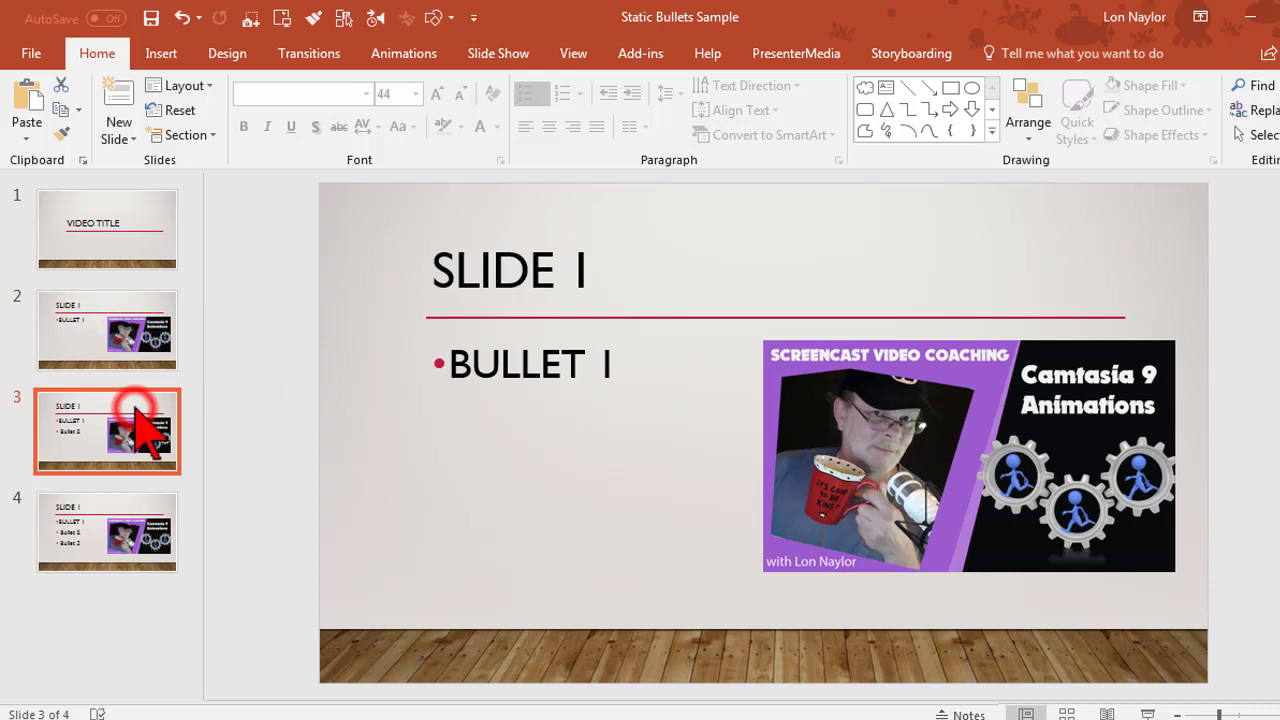
click(121, 531)
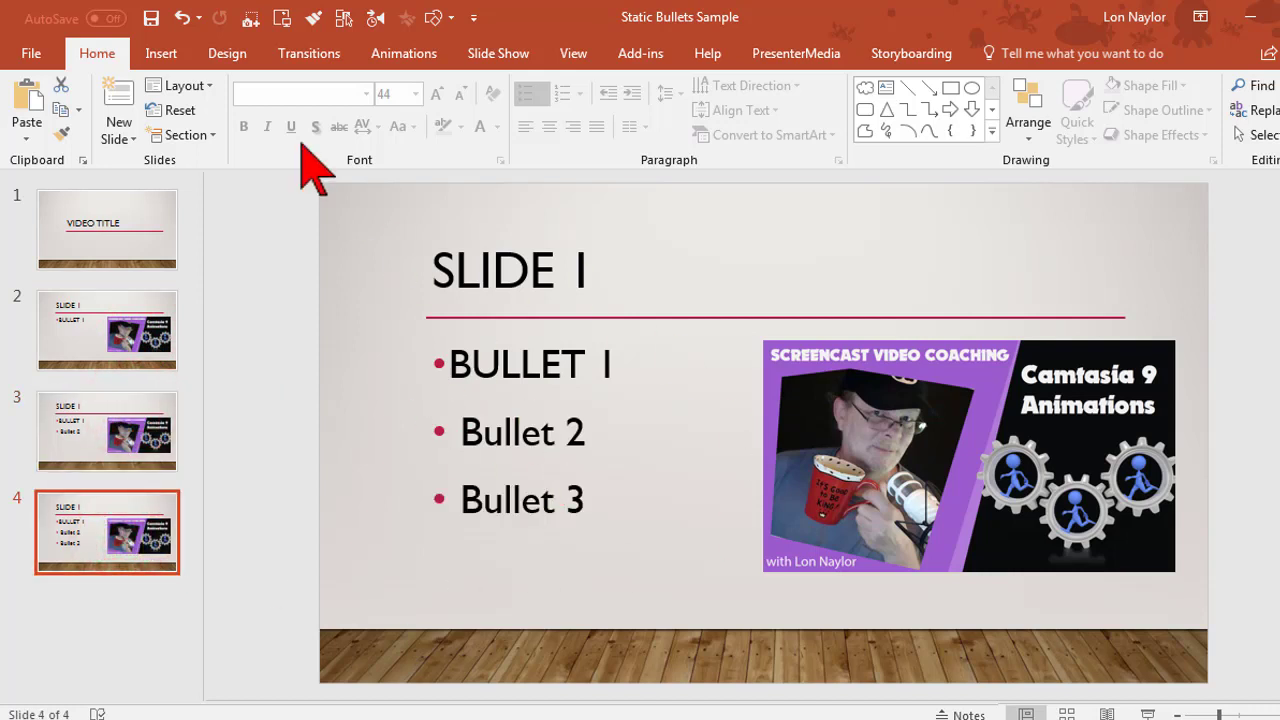
Save the presentation and drag Static Bullets Sample onto the timeline near 0:01:07
key(ctrl+s)
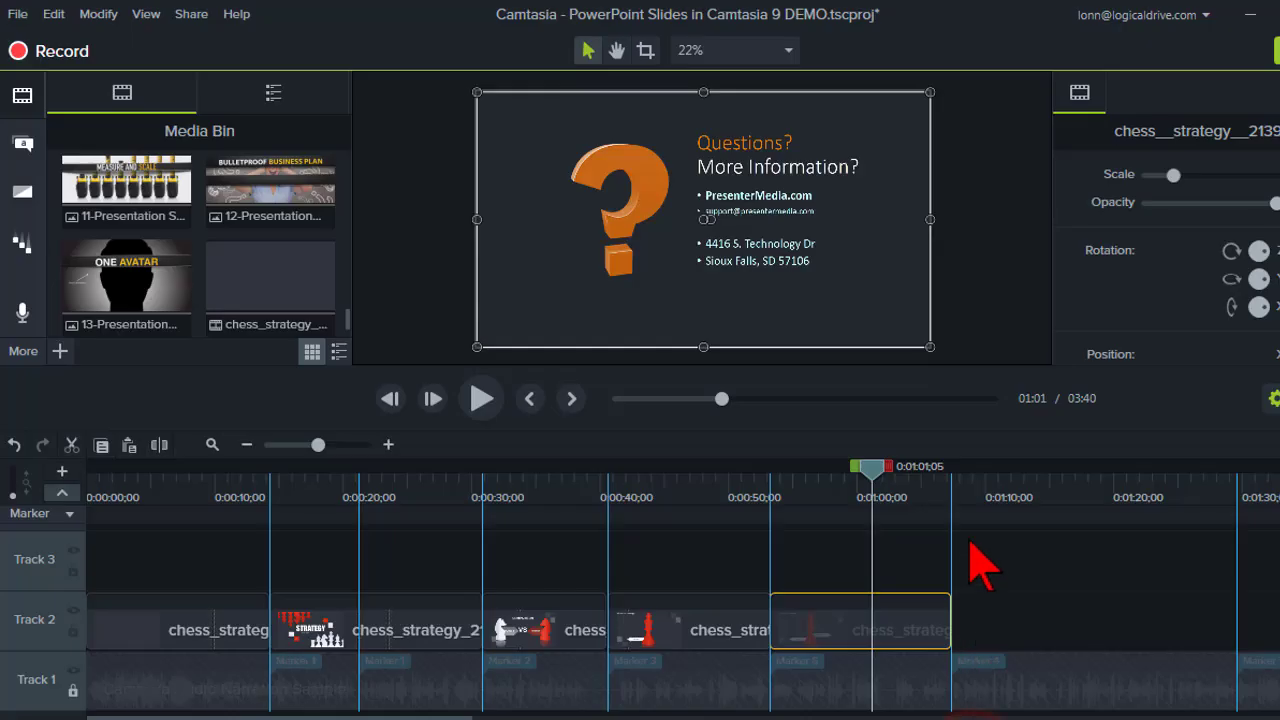
click(988, 497)
click(414, 671)
drag(470, 35, 169, 36)
drag(360, 240, 991, 624)
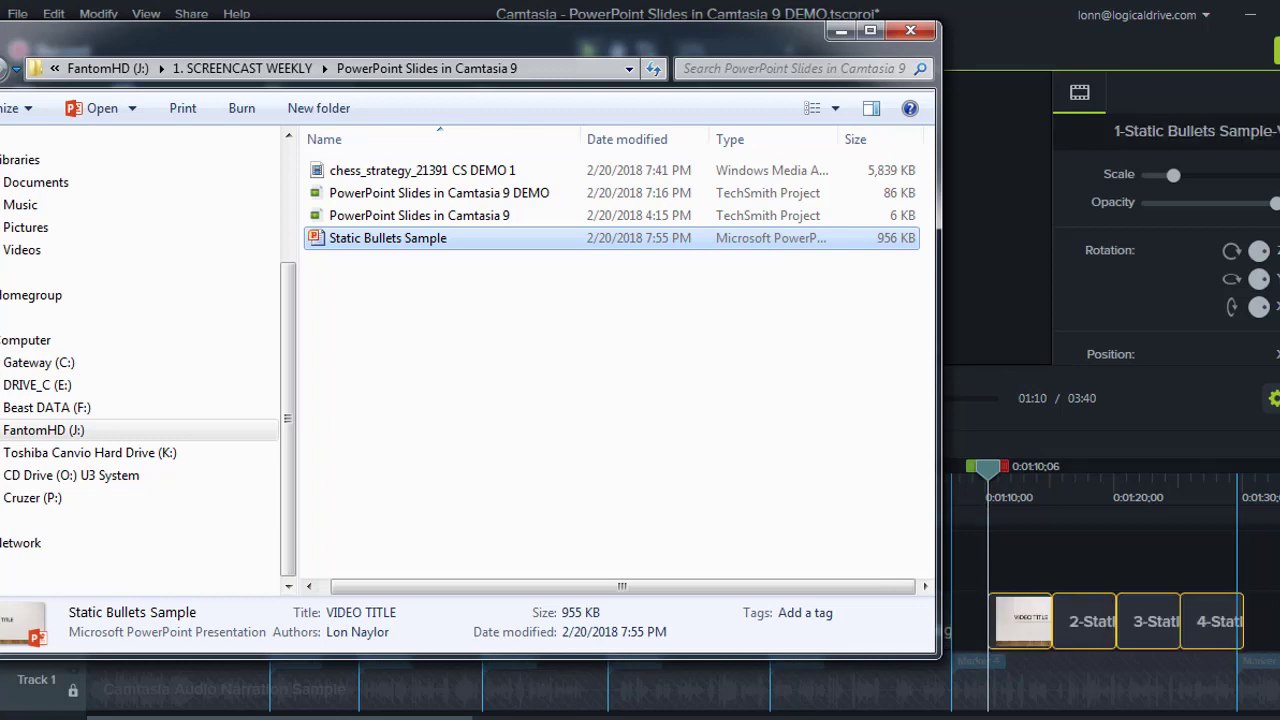
Play the slides from 0:01:12 into Slide 1, then park the playhead at 0:01:10 and deselect
click(841, 31)
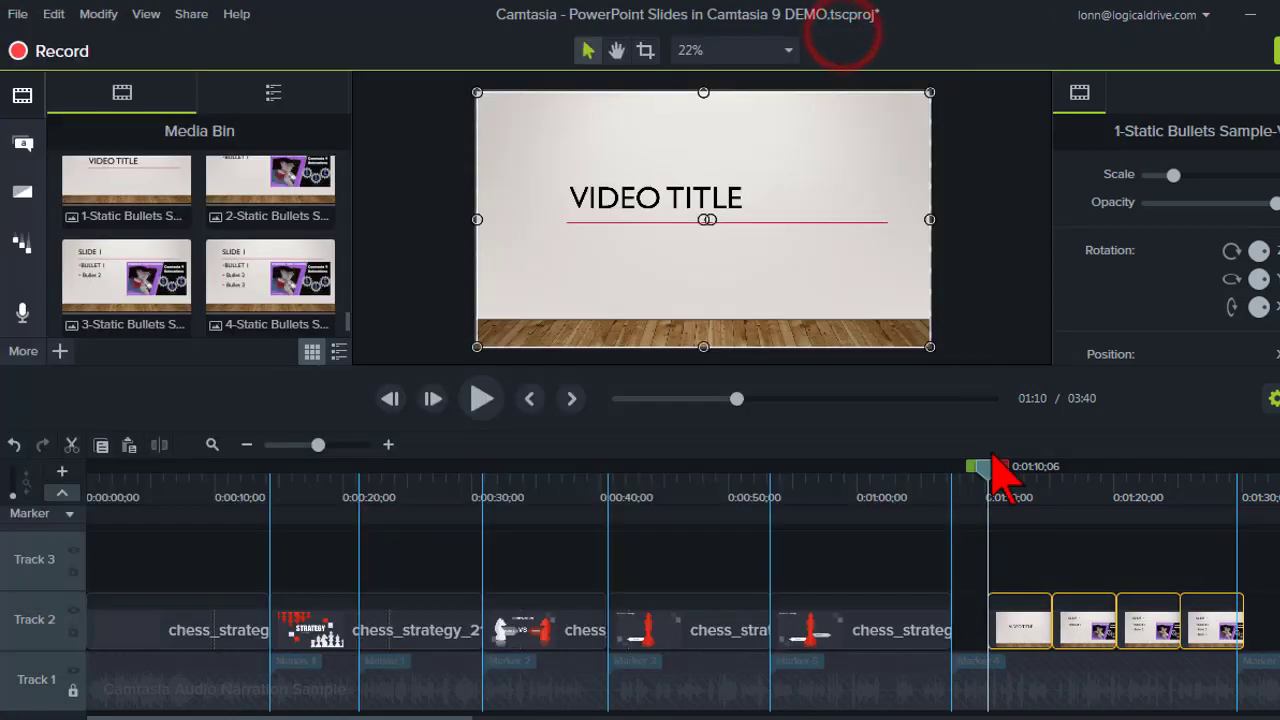
drag(990, 467, 1018, 470)
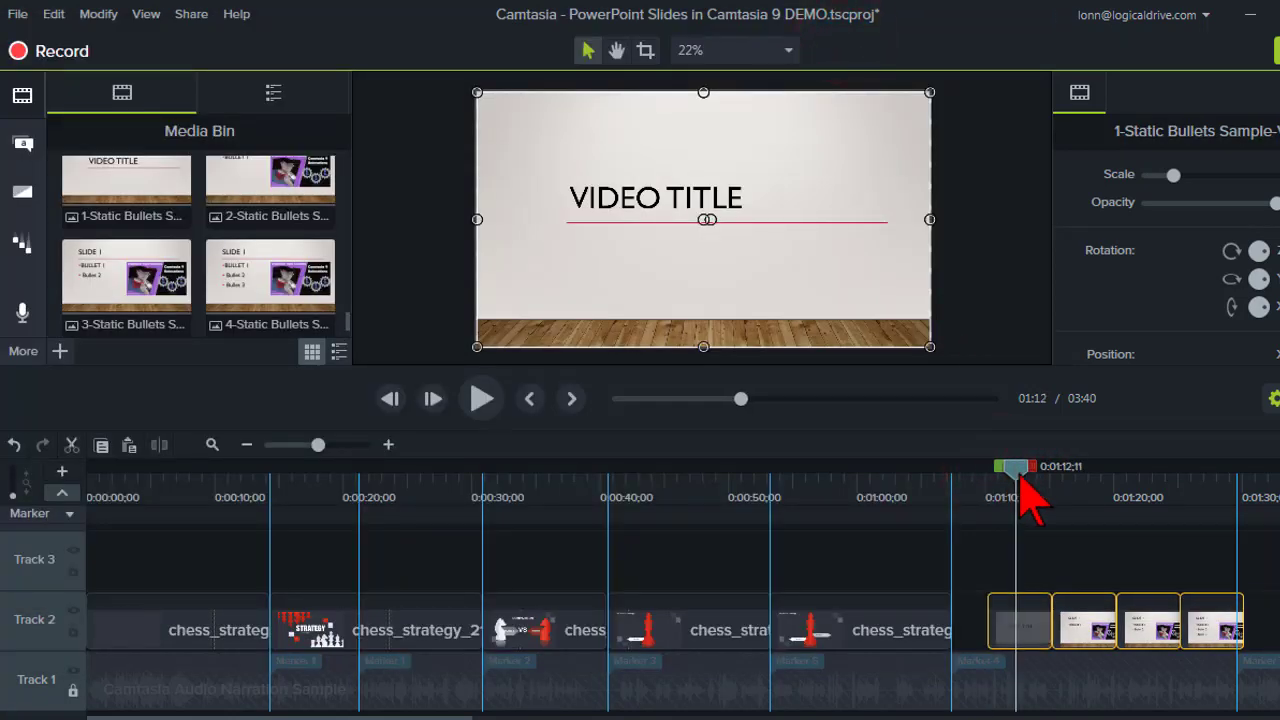
click(482, 400)
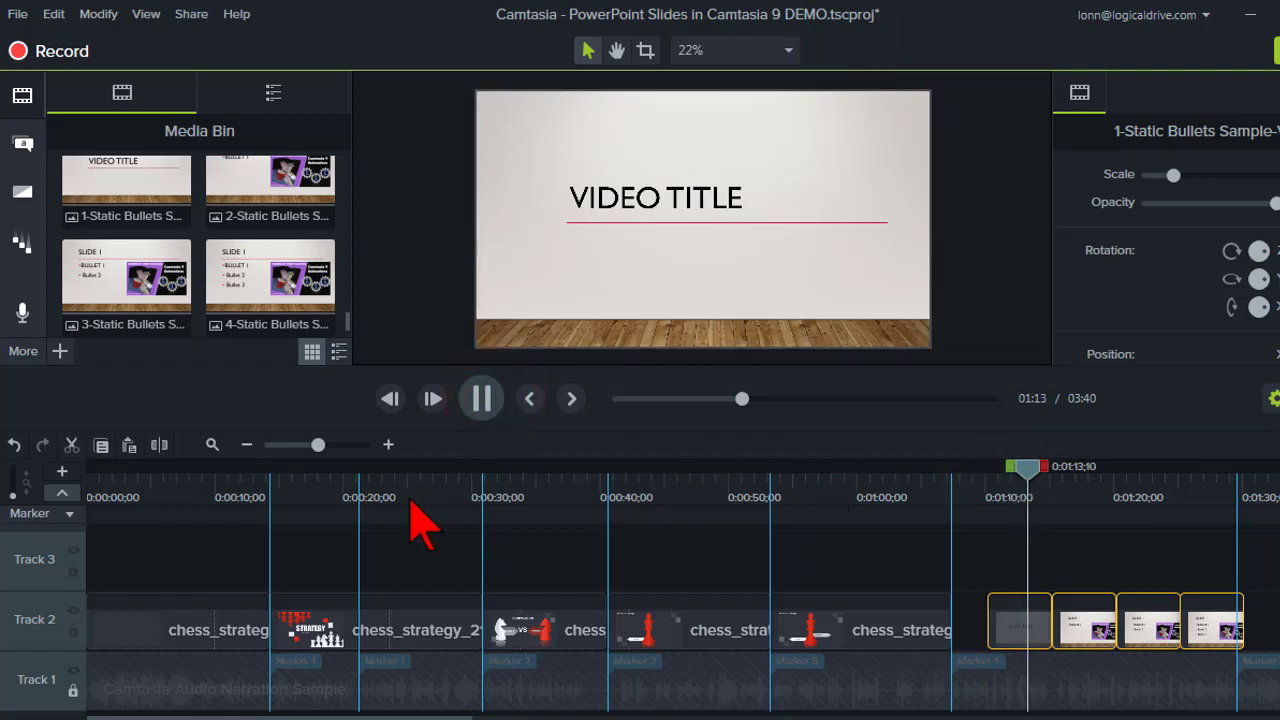
click(478, 398)
click(478, 398)
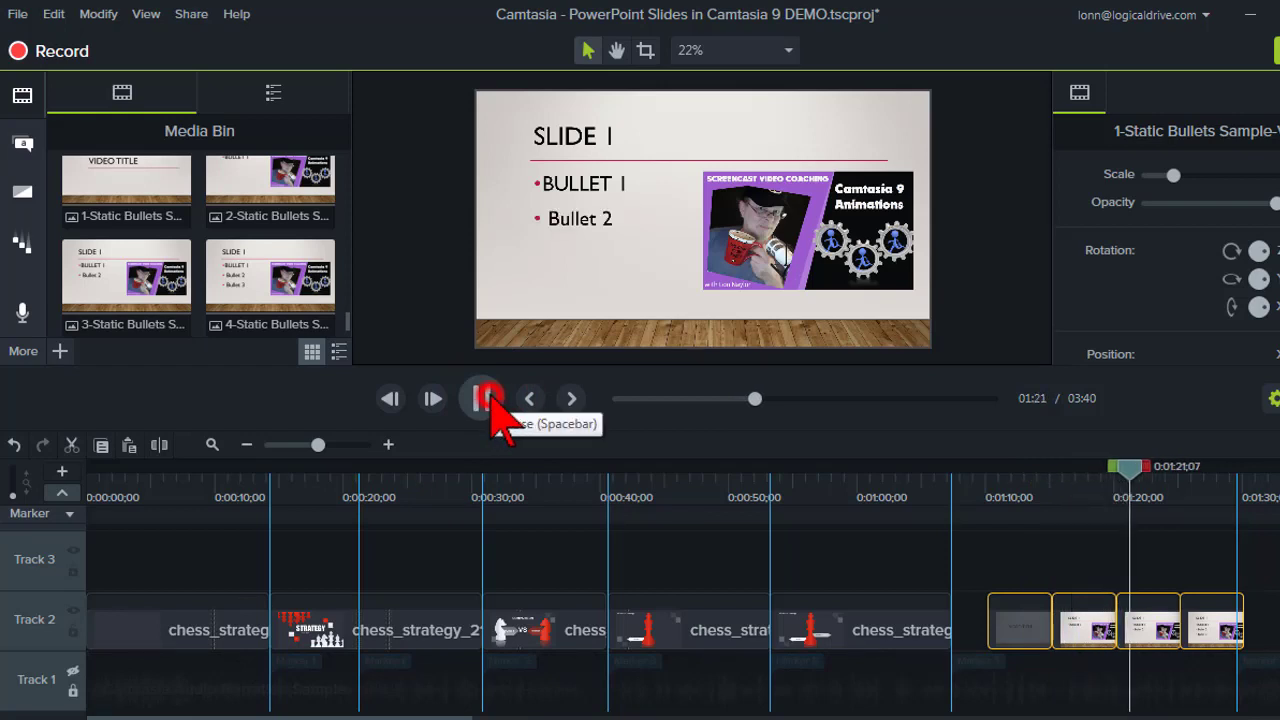
click(488, 400)
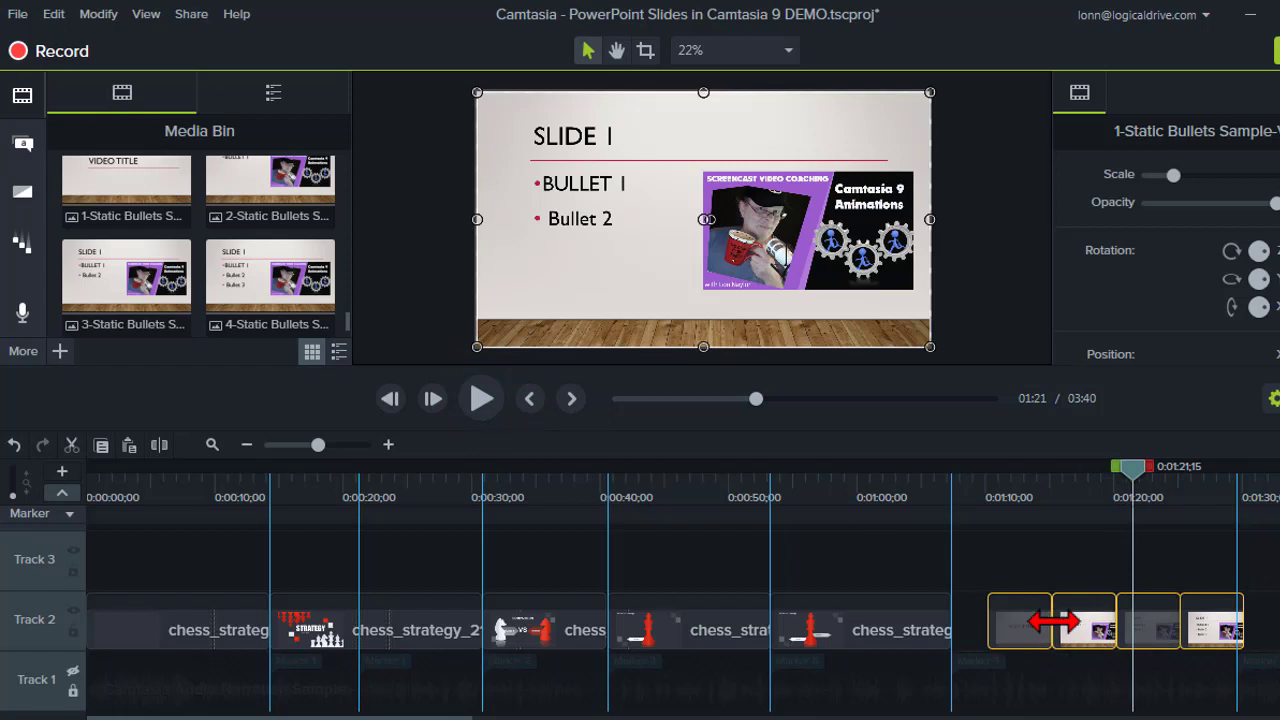
click(1006, 493)
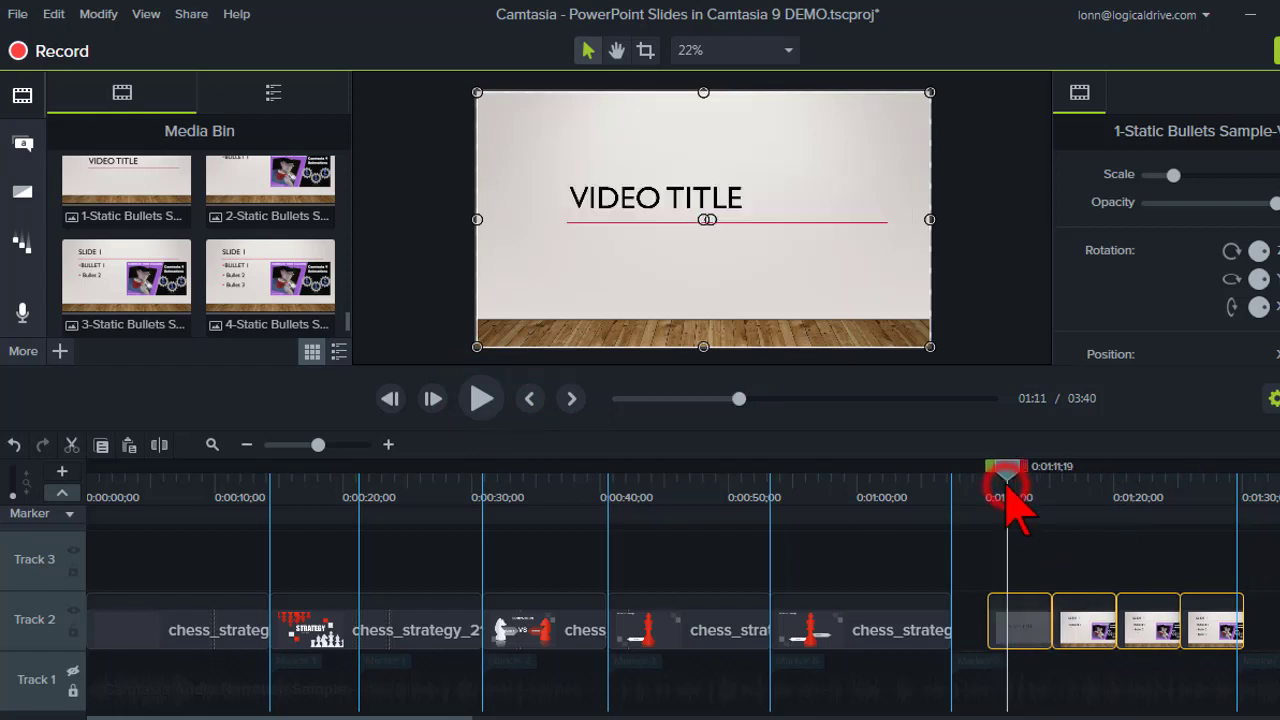
click(1030, 557)
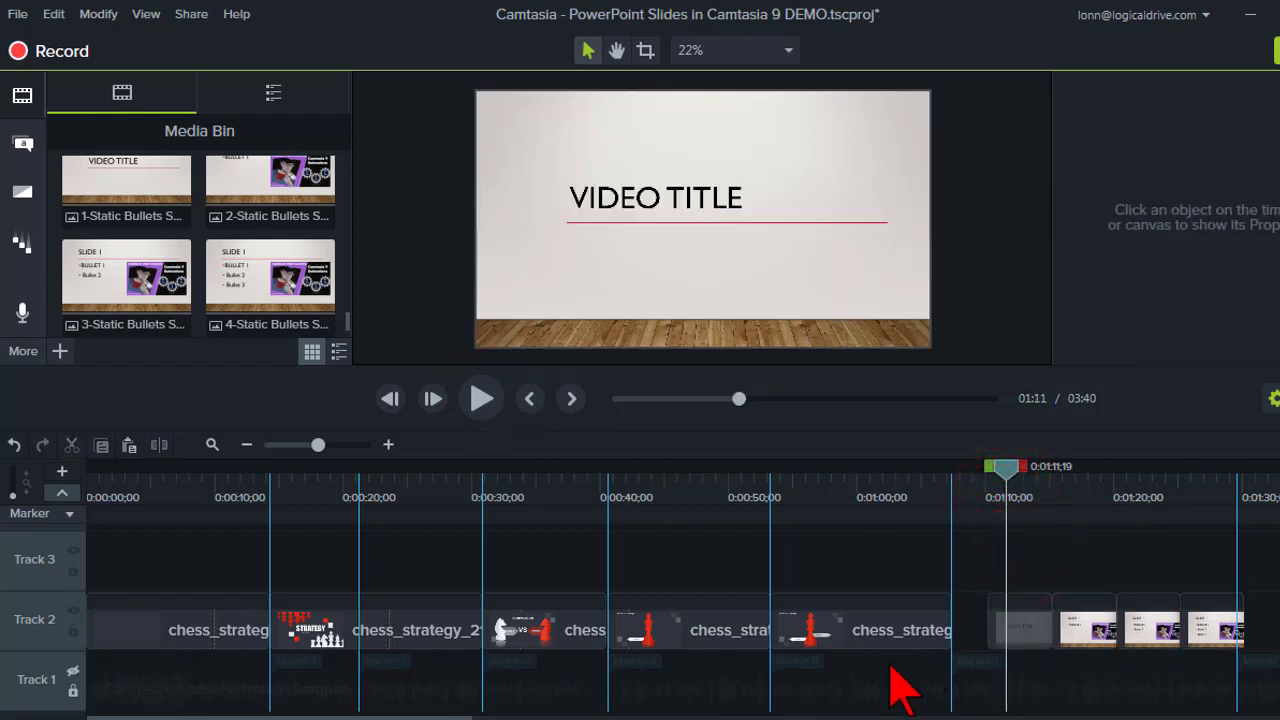
Push the later slide clips right and stretch the title slide clip to 0:01:30
drag(433, 714, 562, 716)
click(662, 630)
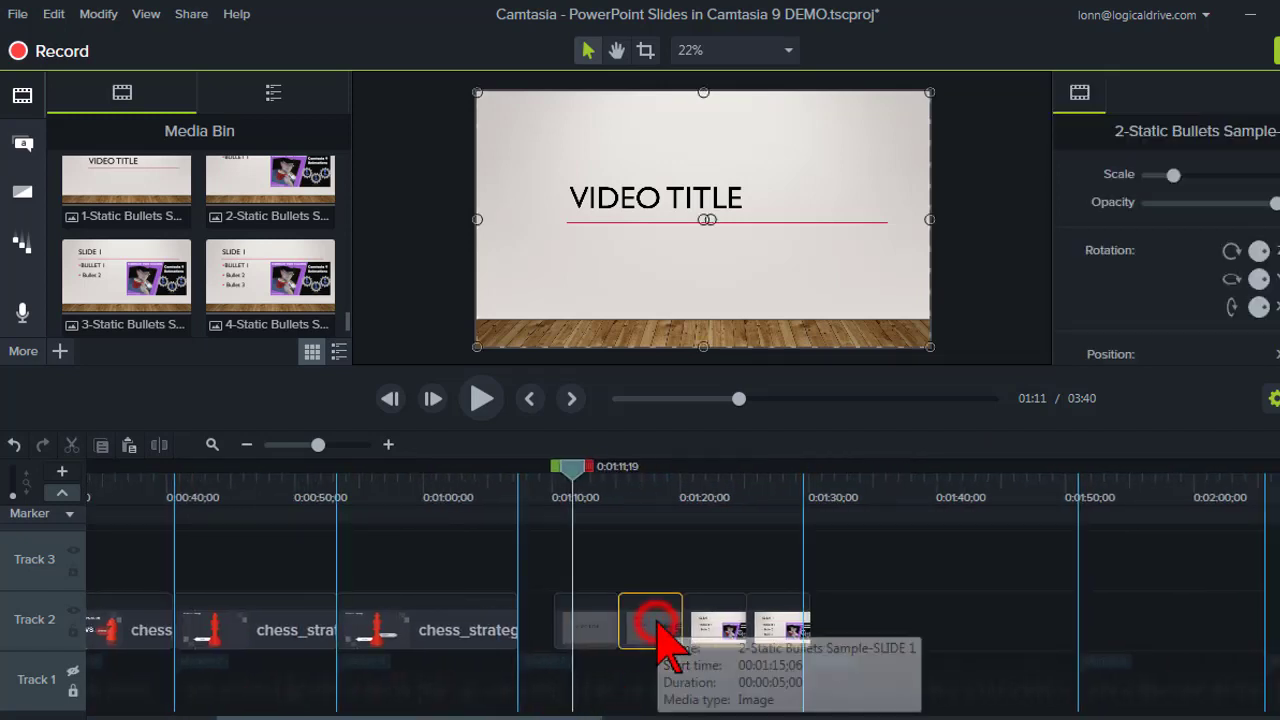
drag(652, 624, 840, 630)
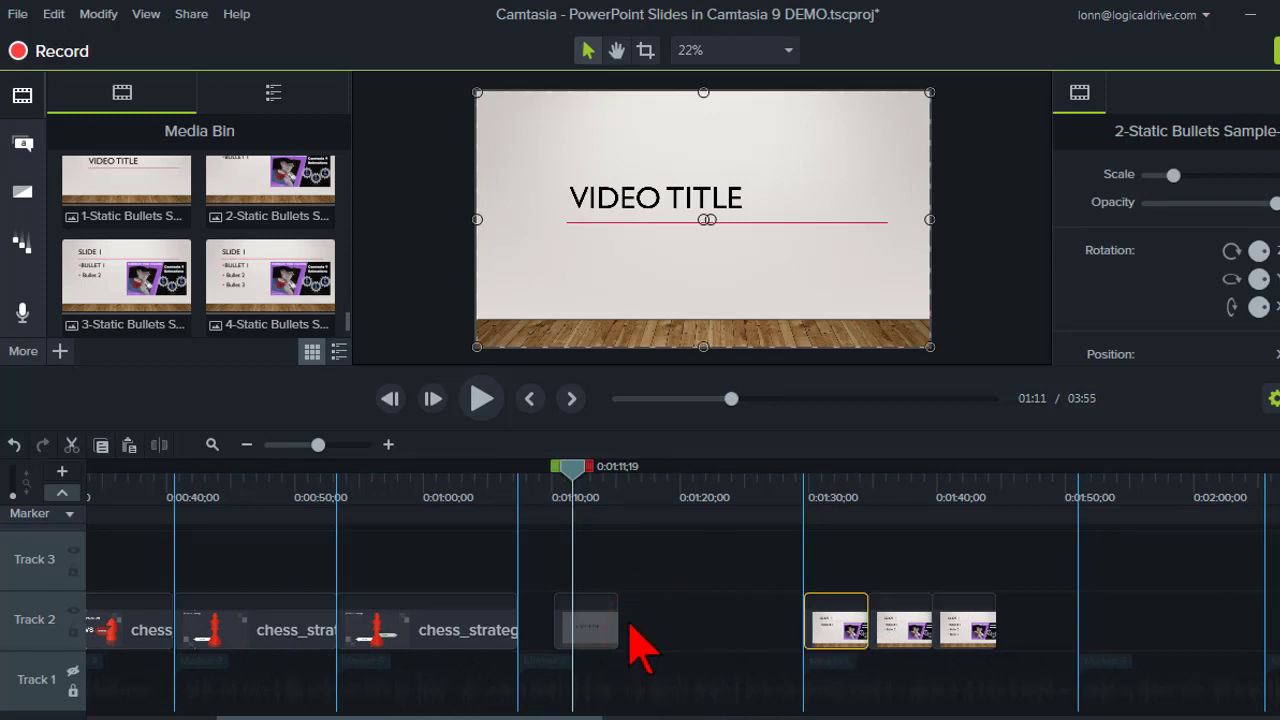
drag(617, 630, 805, 628)
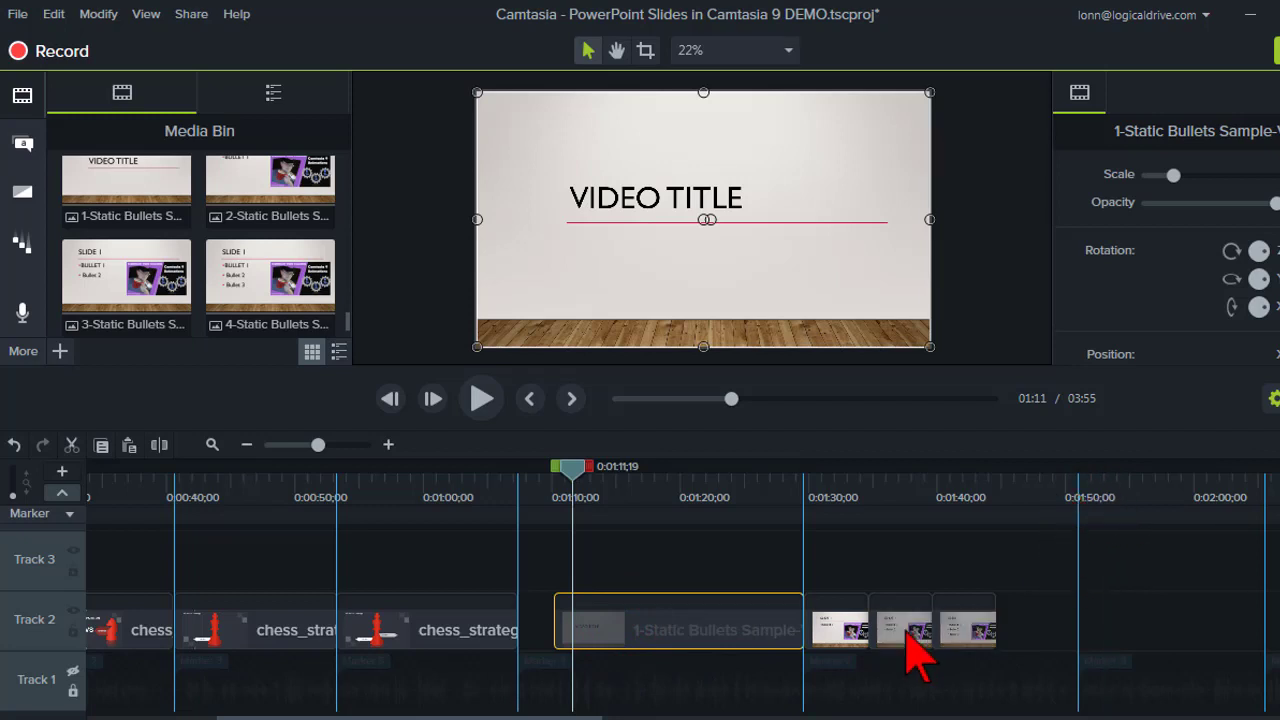
Select the three remaining slide clips together to place them at the 0:01:30 marker
click(849, 630)
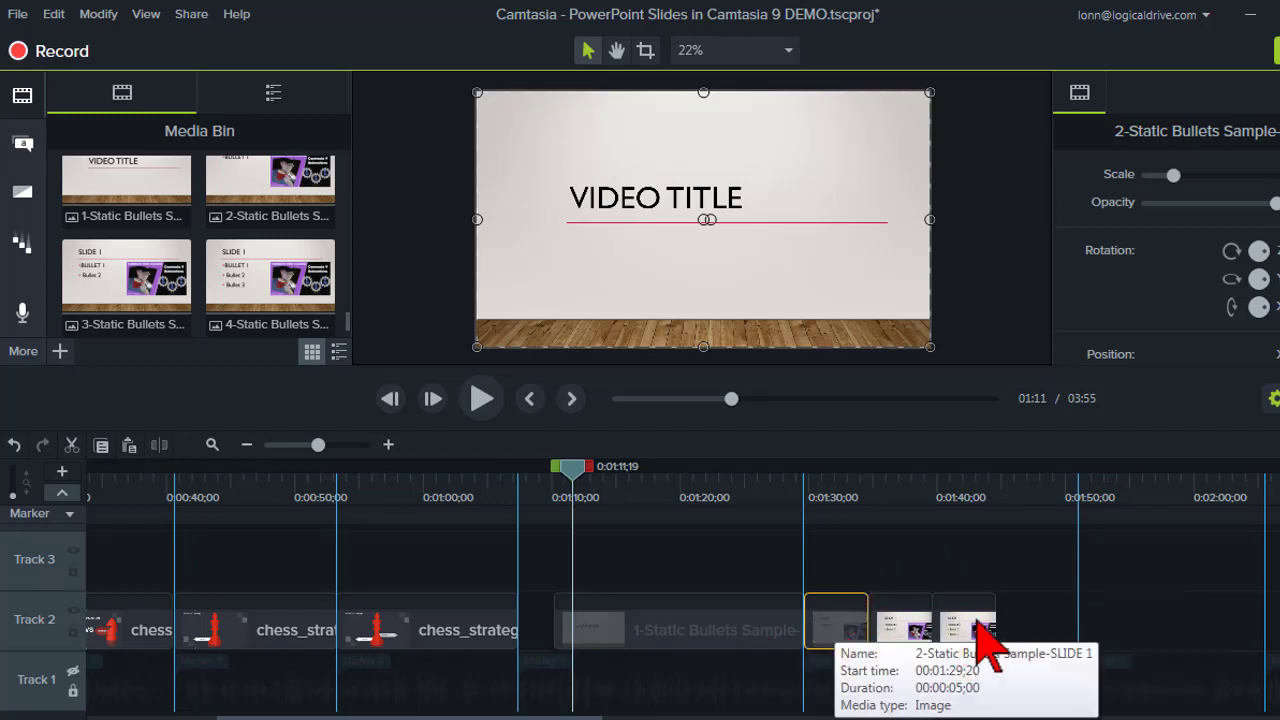
click(836, 628)
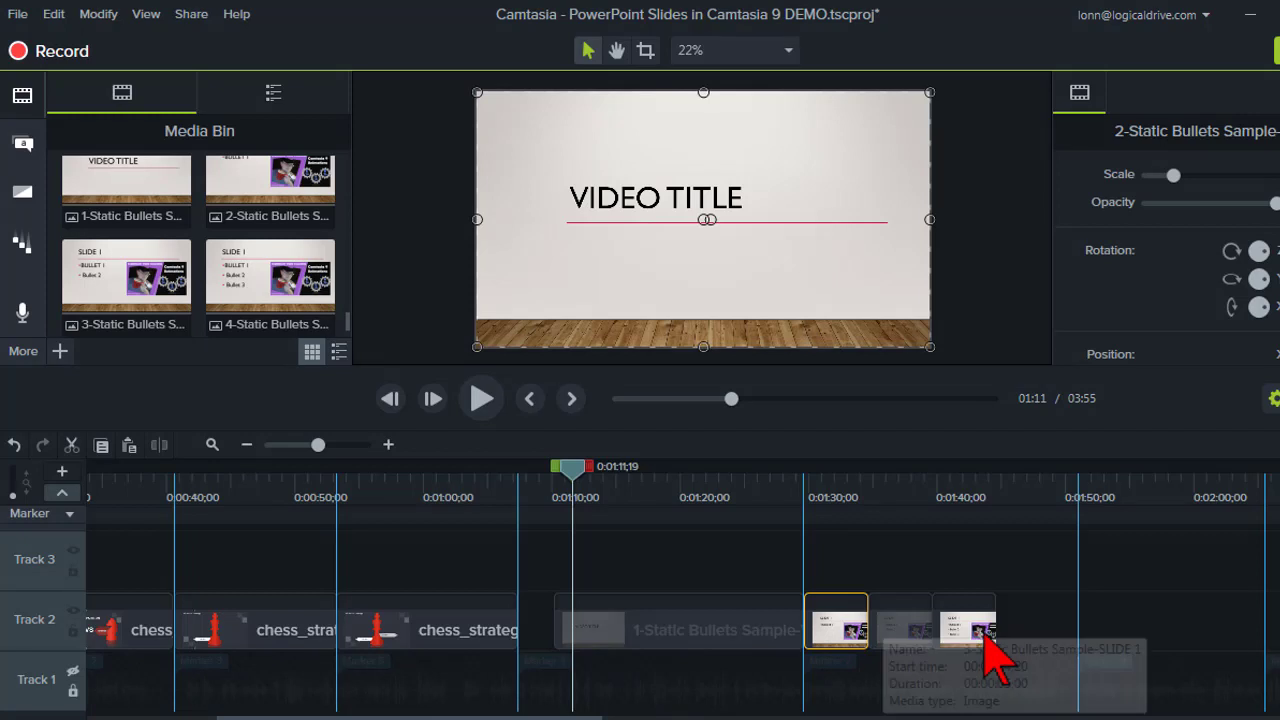
click(838, 630)
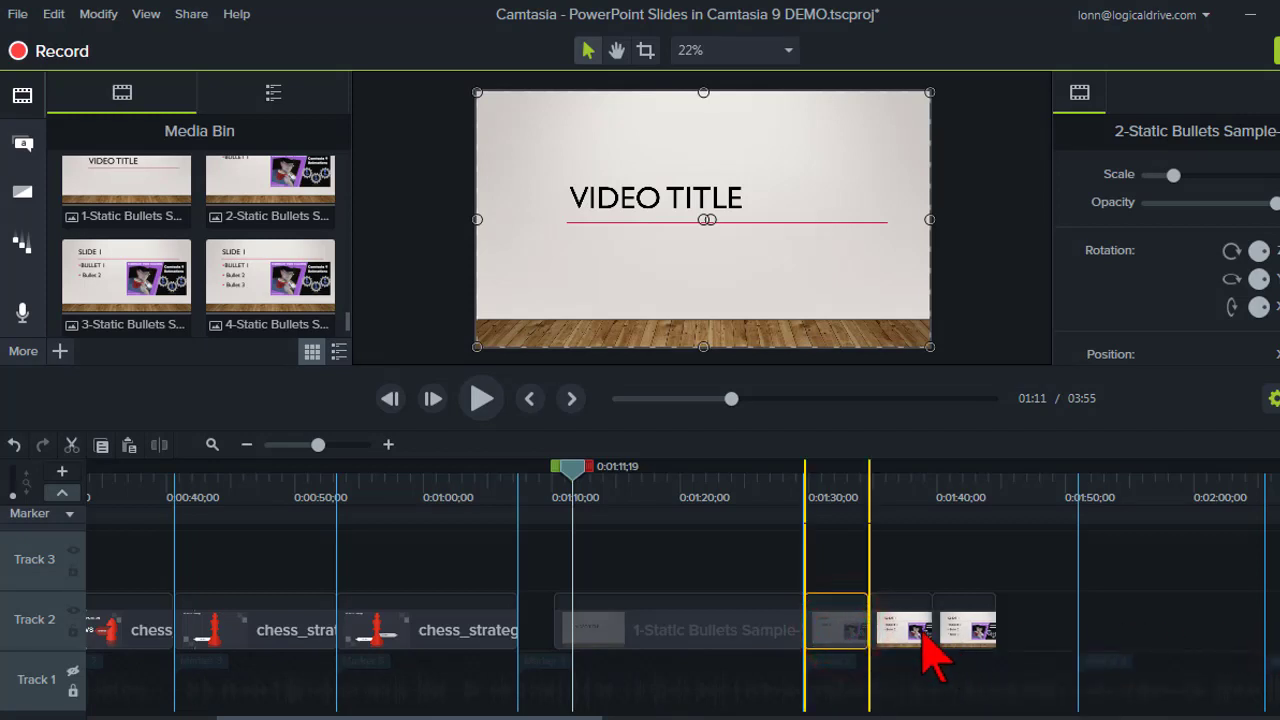
drag(825, 548, 946, 624)
Try shifting the second slide and later clips right together, then undo that move
click(843, 560)
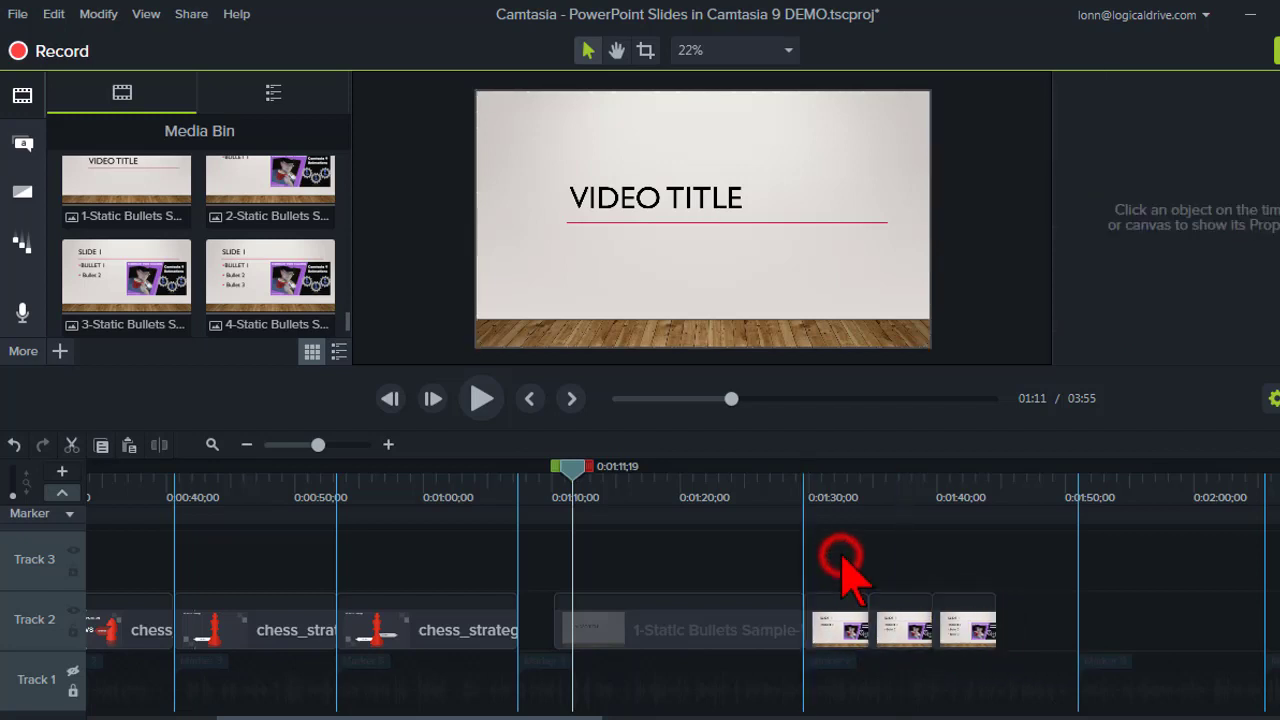
click(835, 628)
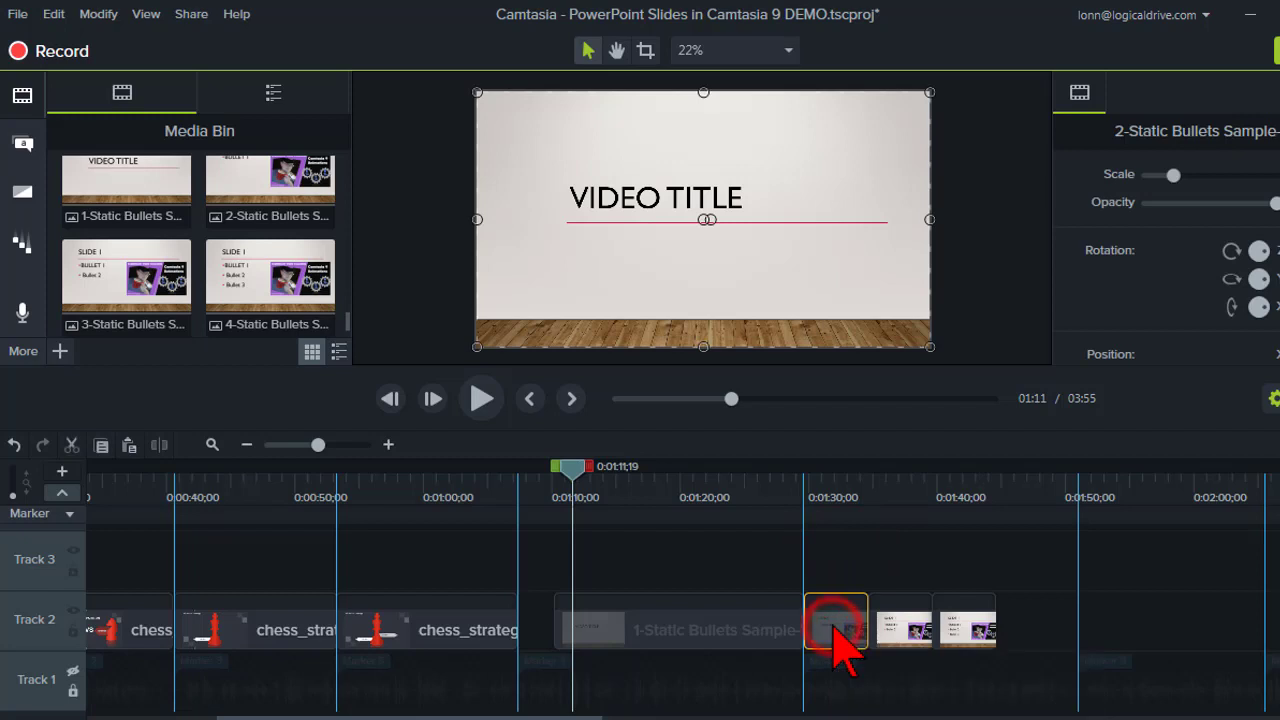
key(shift)
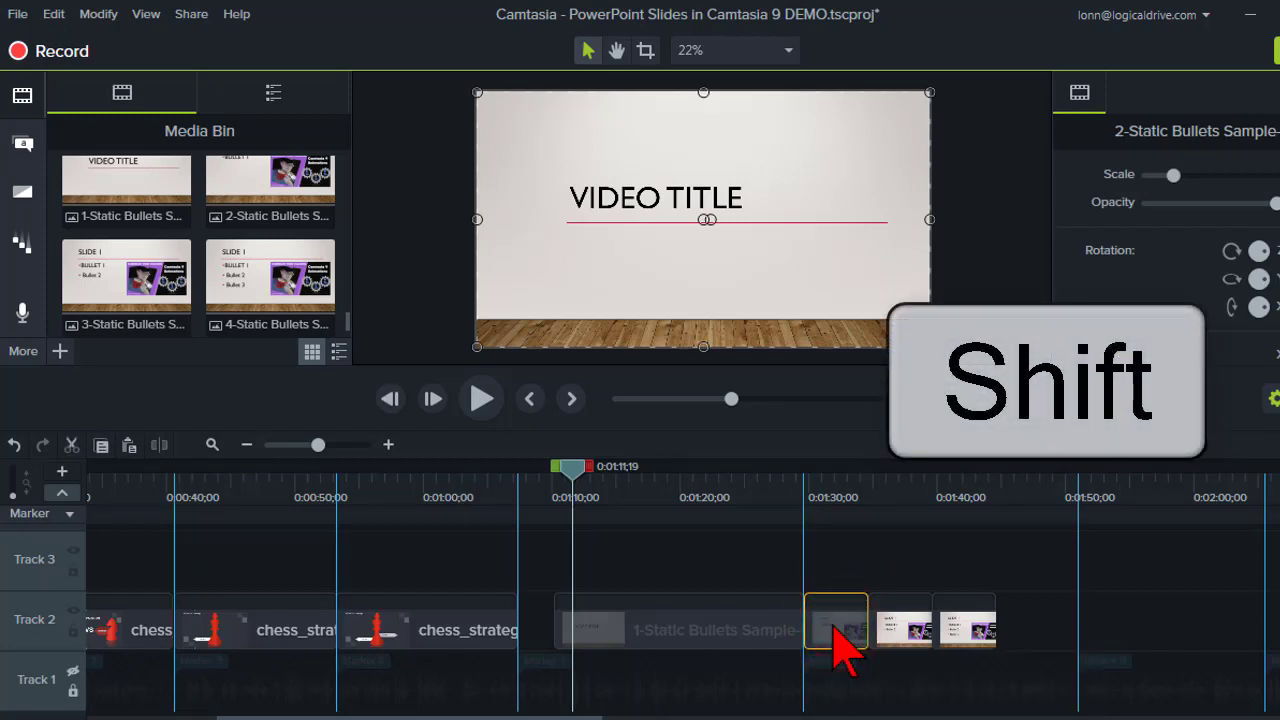
drag(833, 628, 1110, 658)
key(ctrl+z)
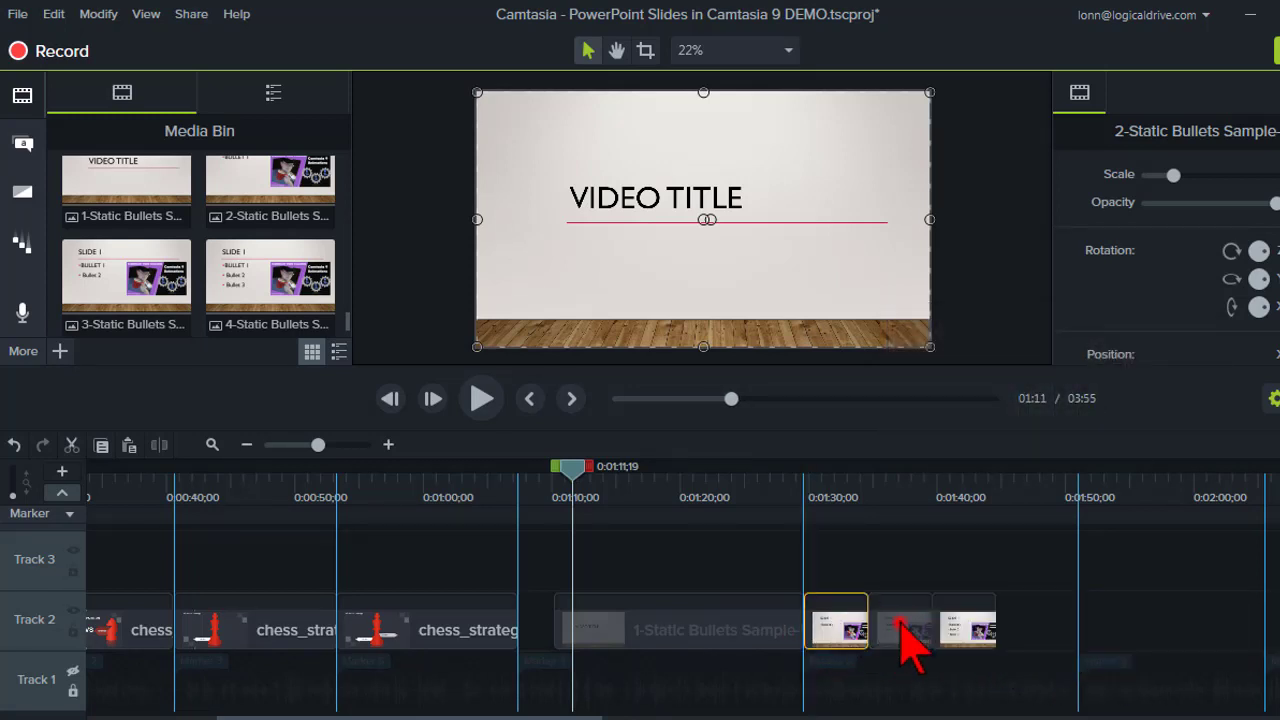
Move the third and fourth slides to 0:01:50 and lengthen the second slide to meet them
click(905, 635)
drag(940, 628, 1106, 628)
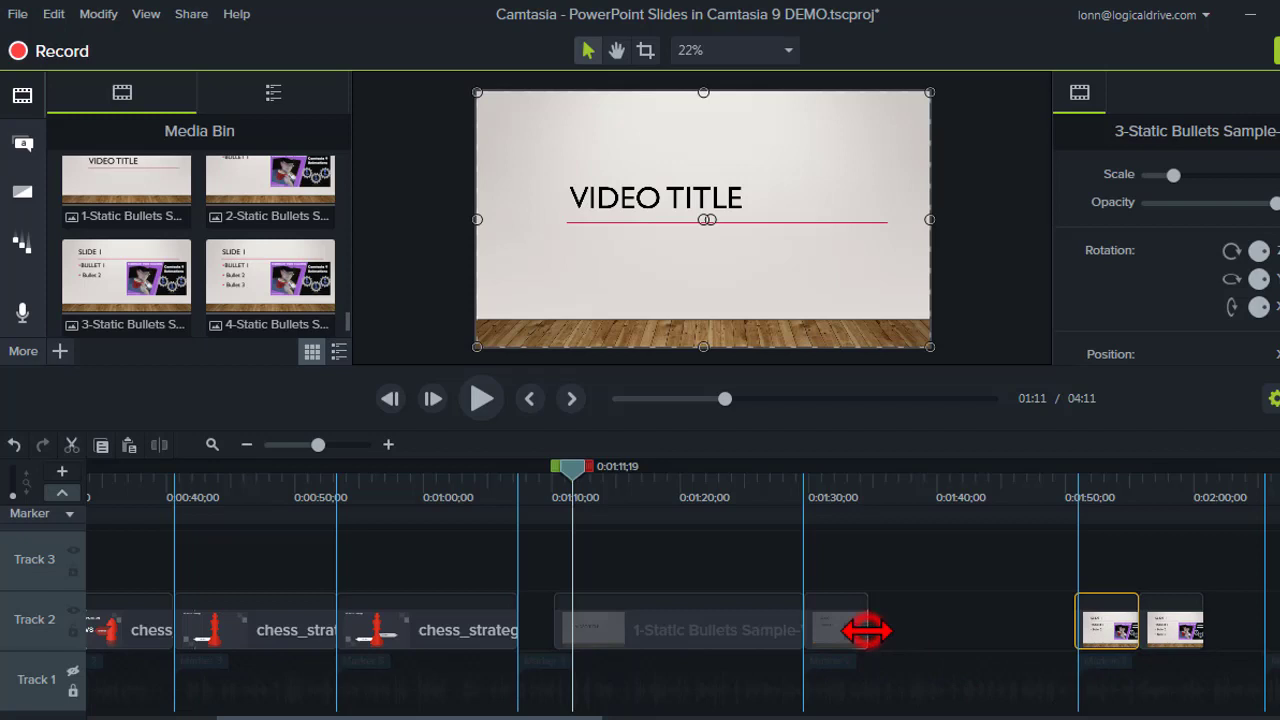
drag(869, 631, 1102, 624)
Move the fourth slide further right, extend the third up to it, and scrub 0:01:33–0:01:48
click(1178, 628)
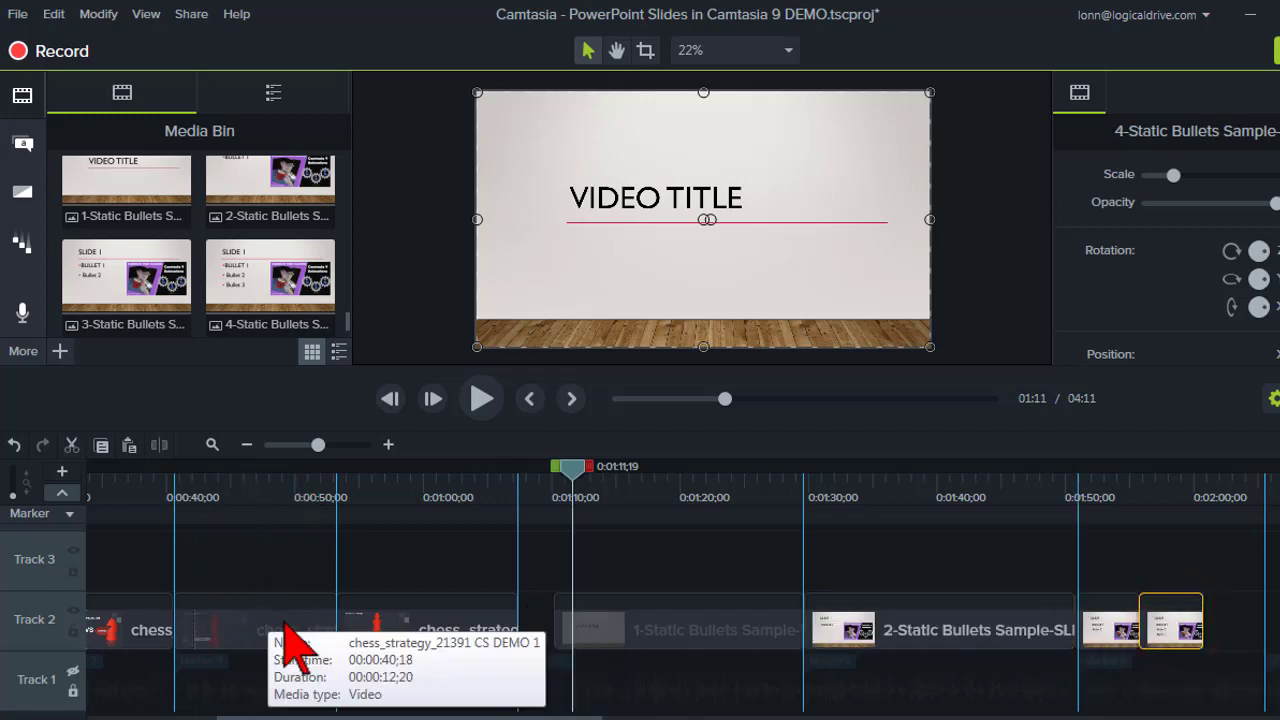
drag(1165, 627, 1279, 645)
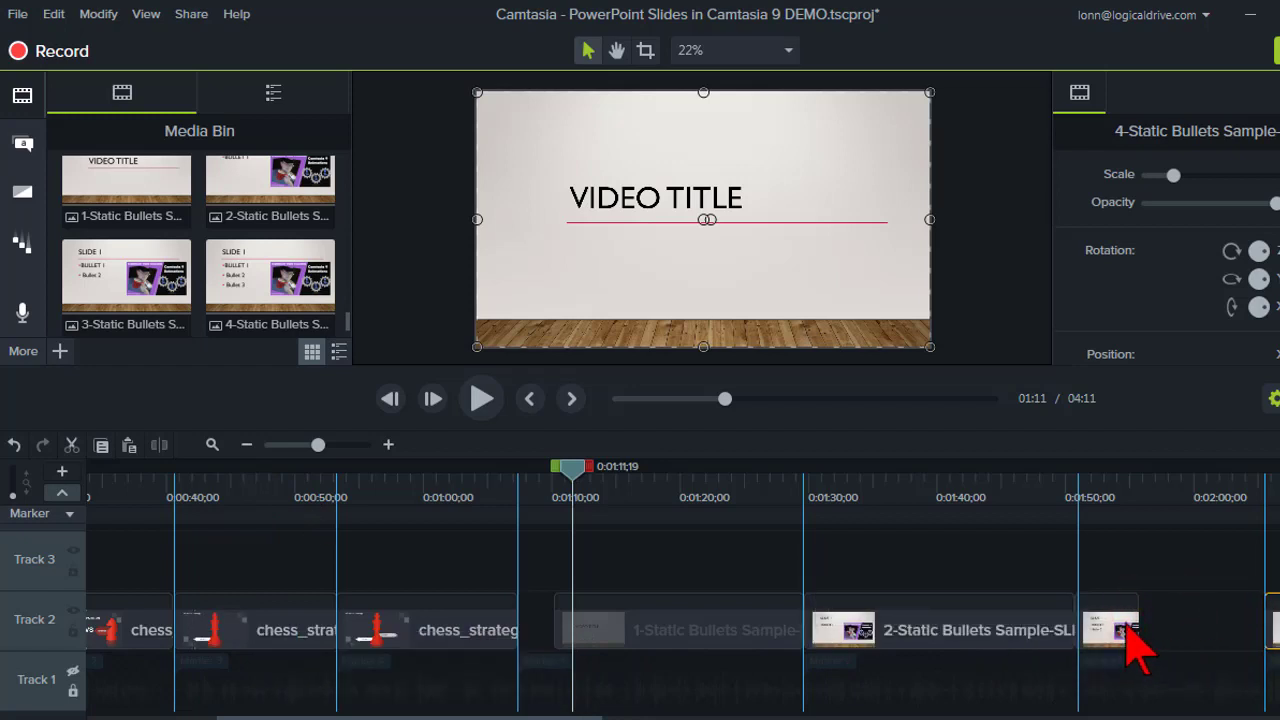
drag(1138, 614, 1263, 625)
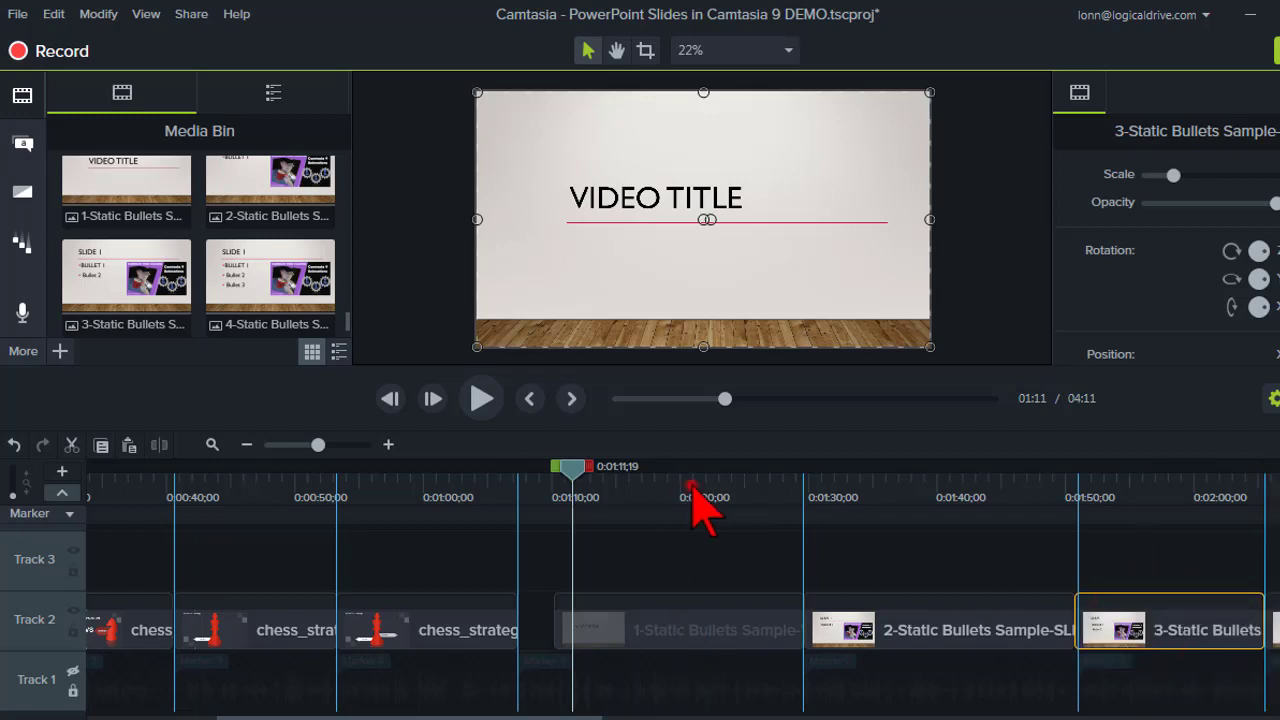
drag(693, 487, 852, 487)
drag(935, 490, 1052, 475)
Switch to the Static Bullets Sample deck in PowerPoint and review slides 2, 3 and 4
mouse_move(561, 719)
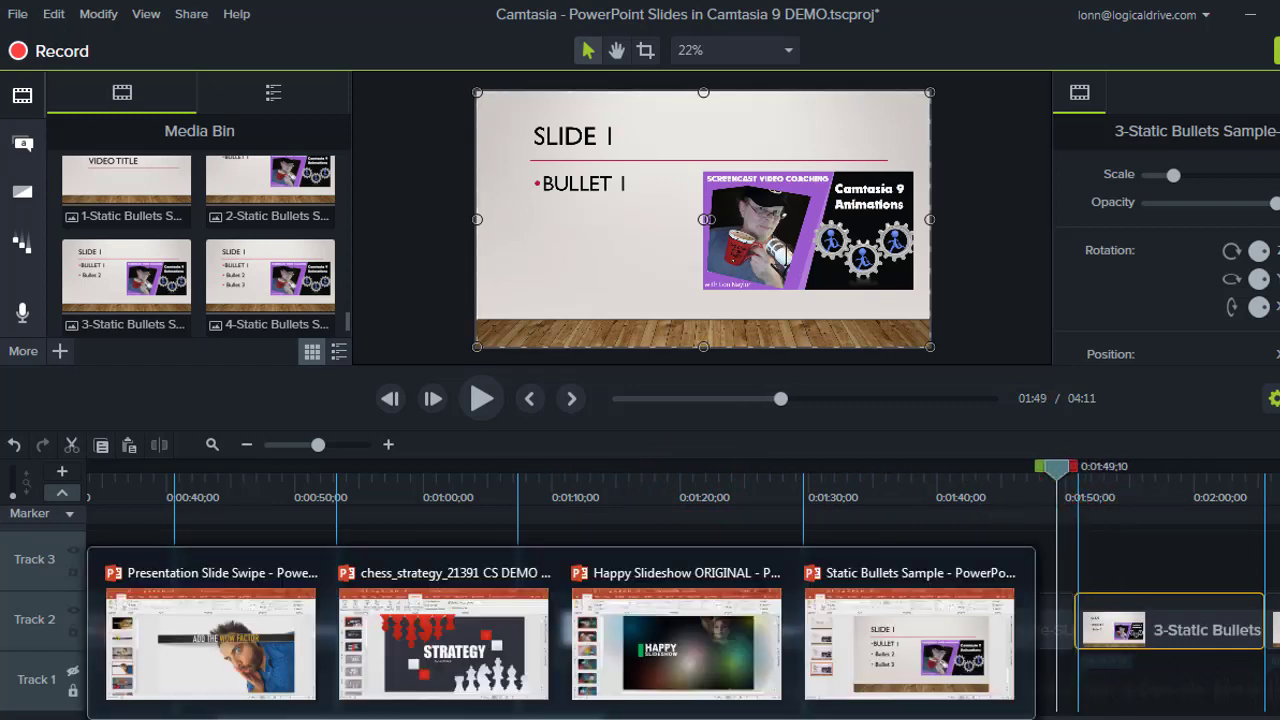
click(890, 640)
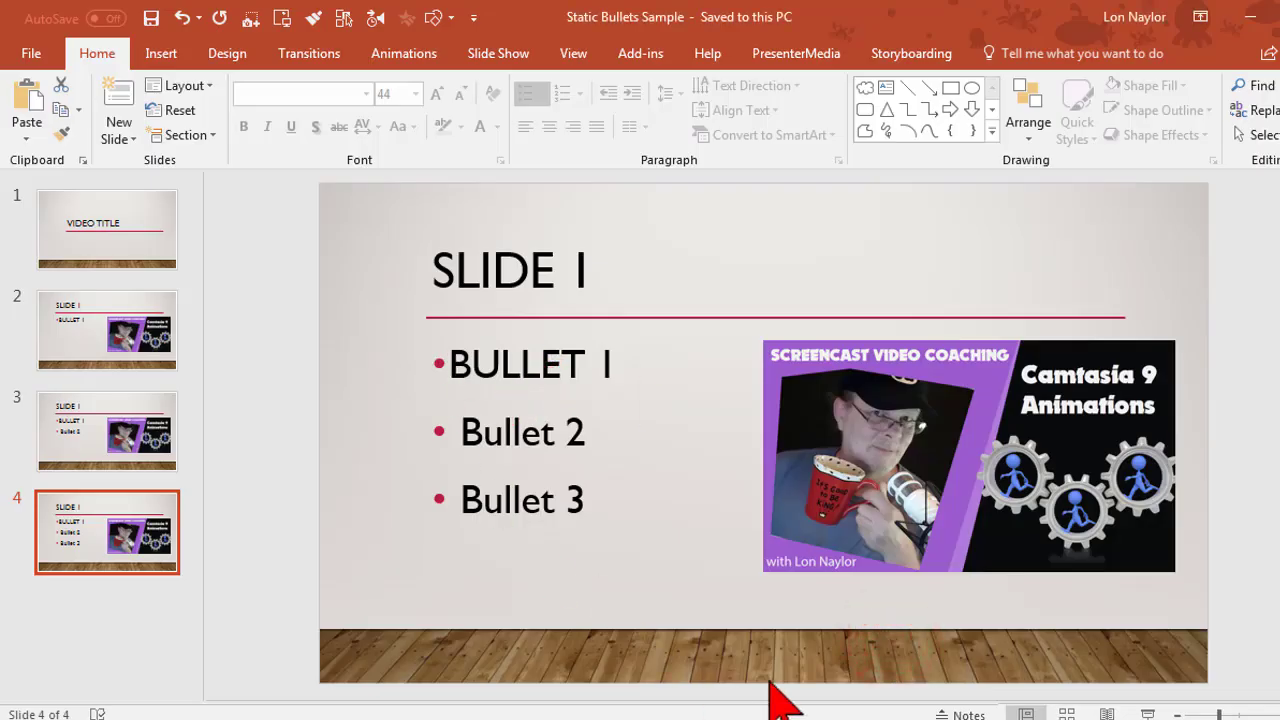
mouse_move(959, 719)
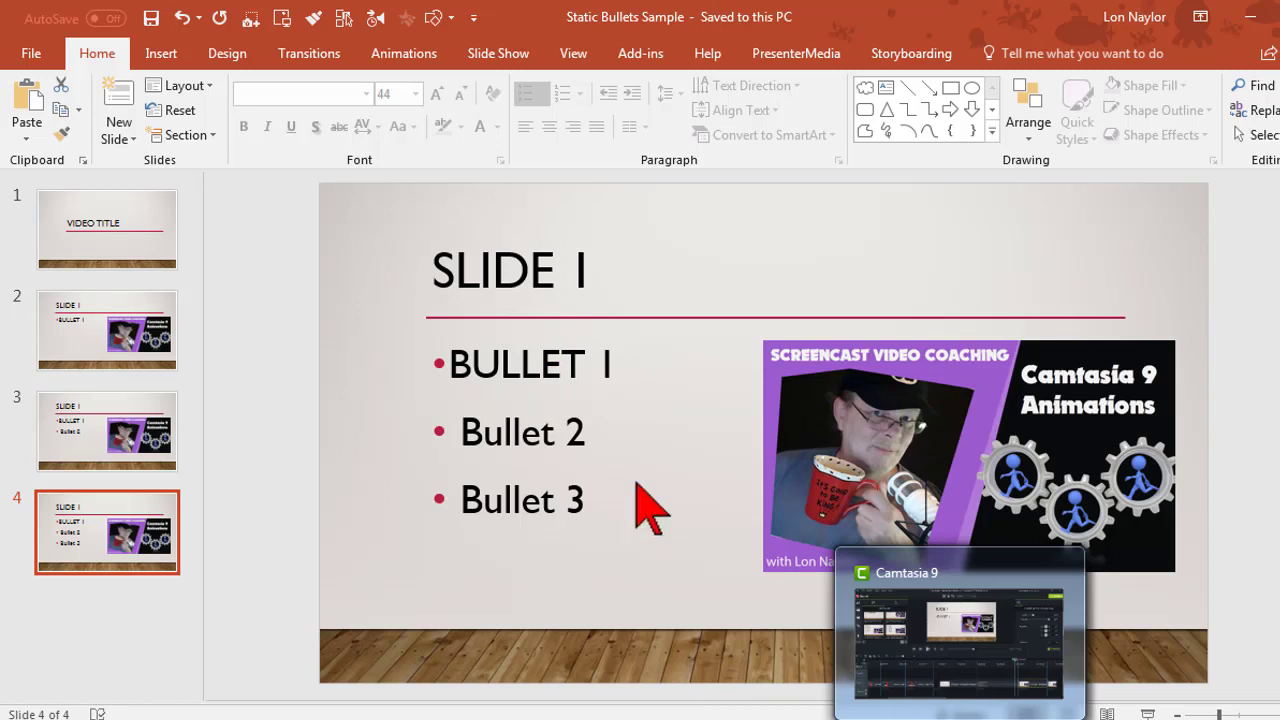
click(109, 337)
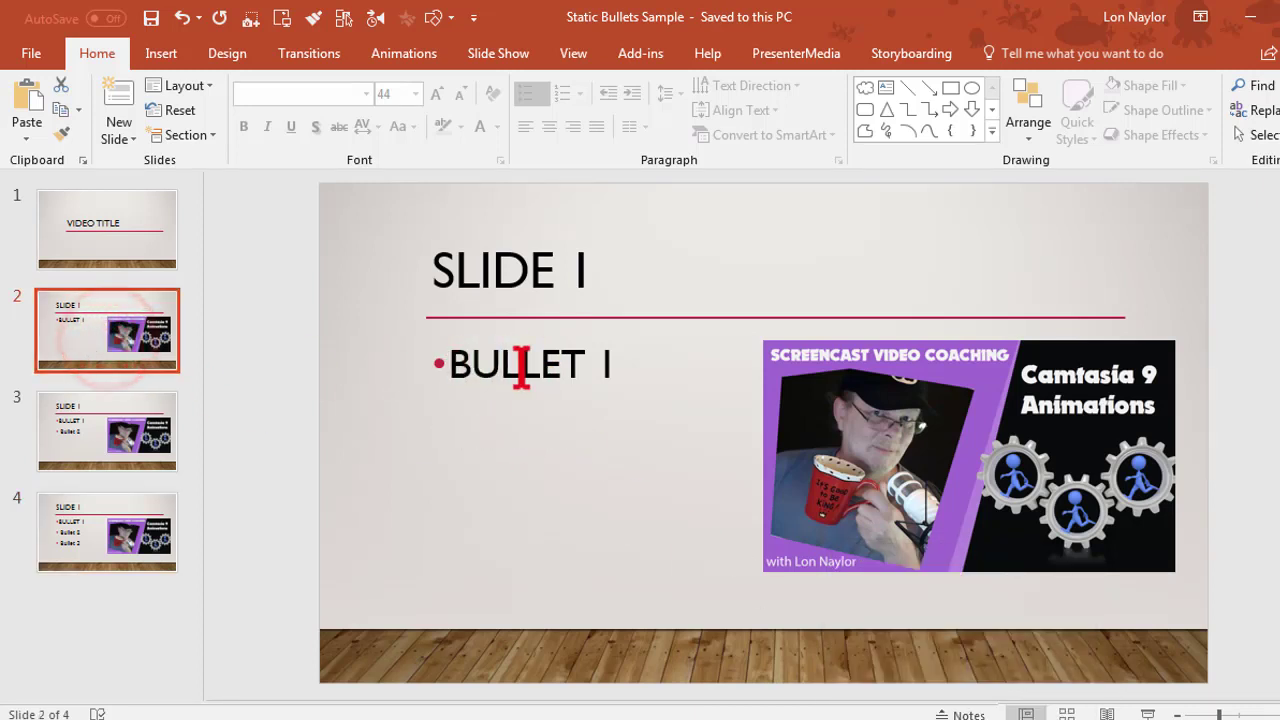
click(611, 364)
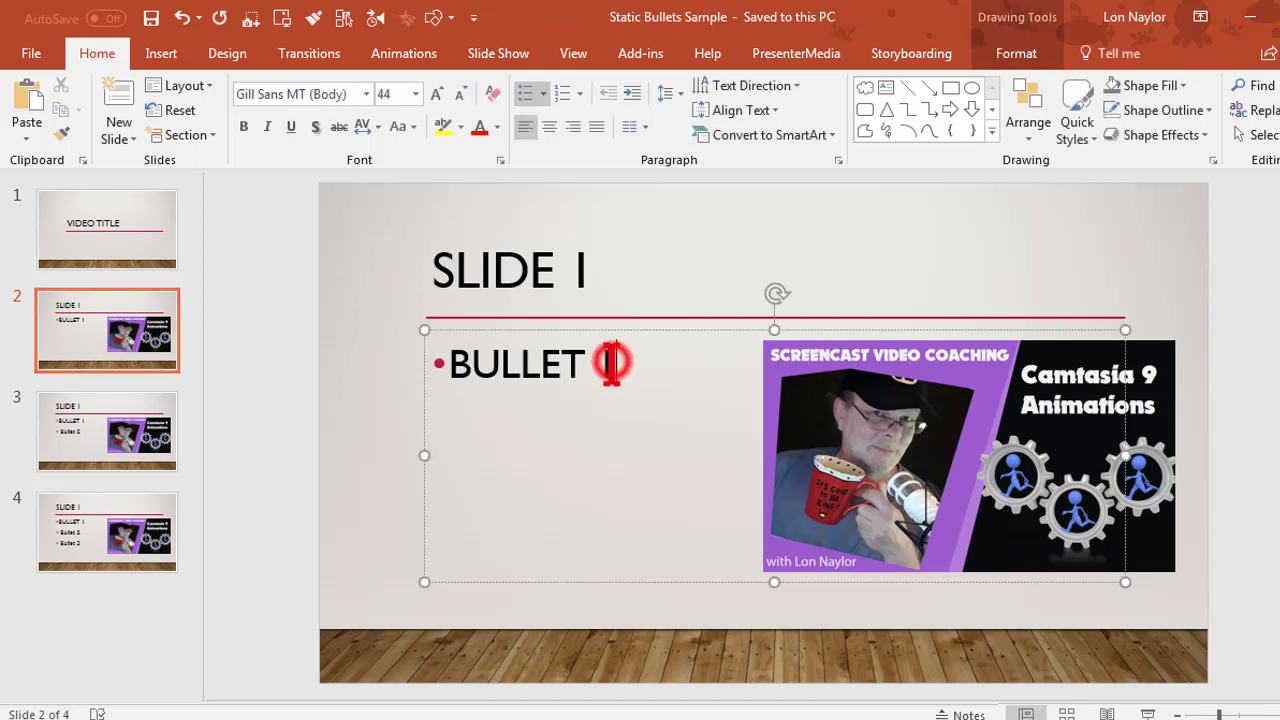
click(87, 424)
click(124, 522)
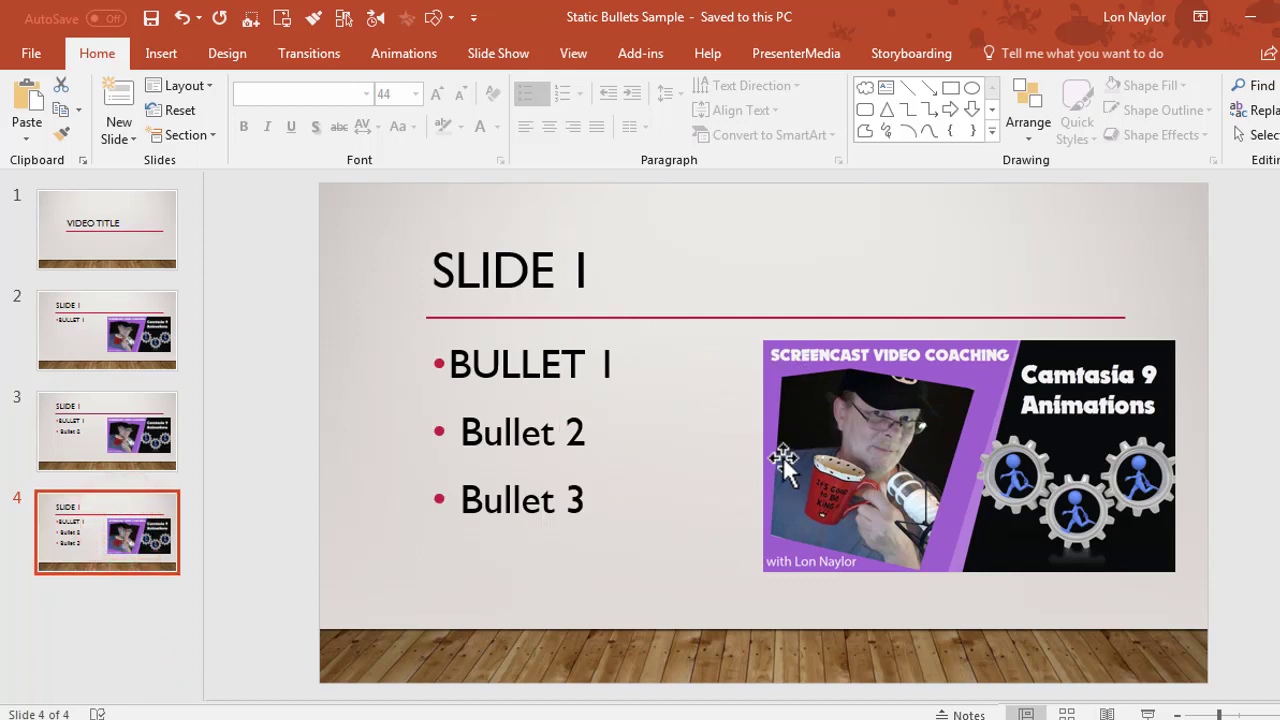
click(245, 357)
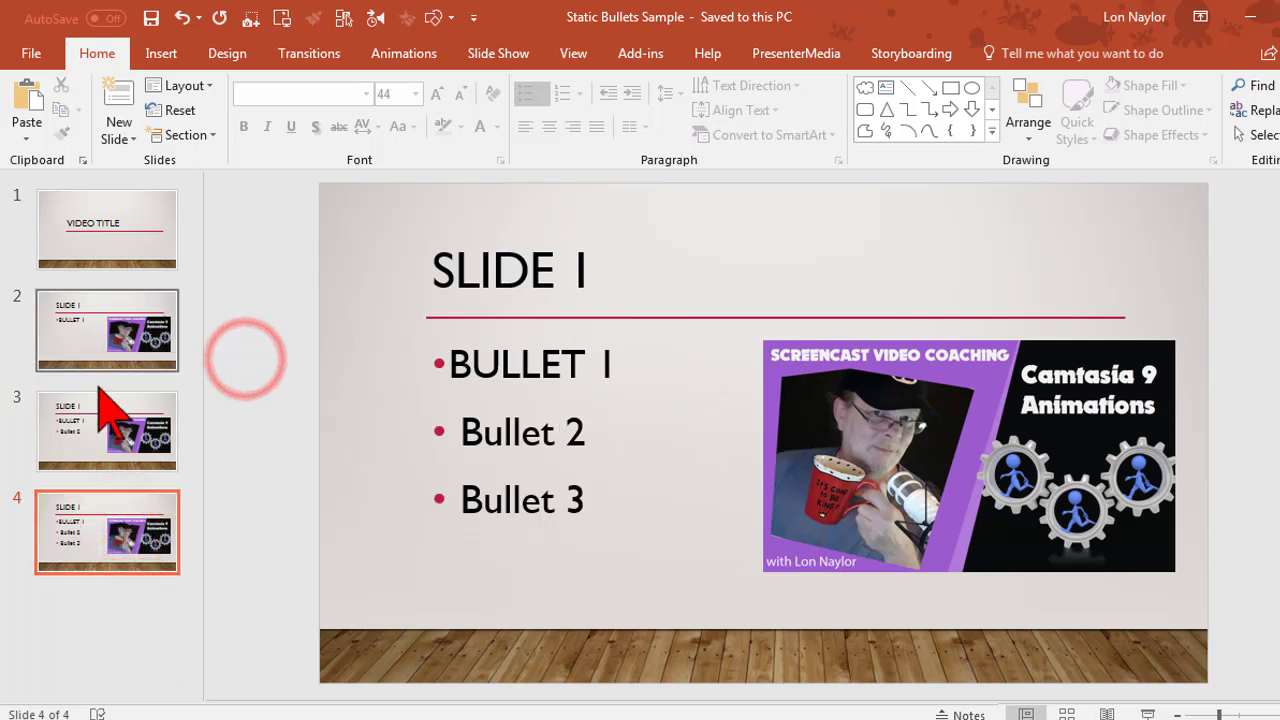